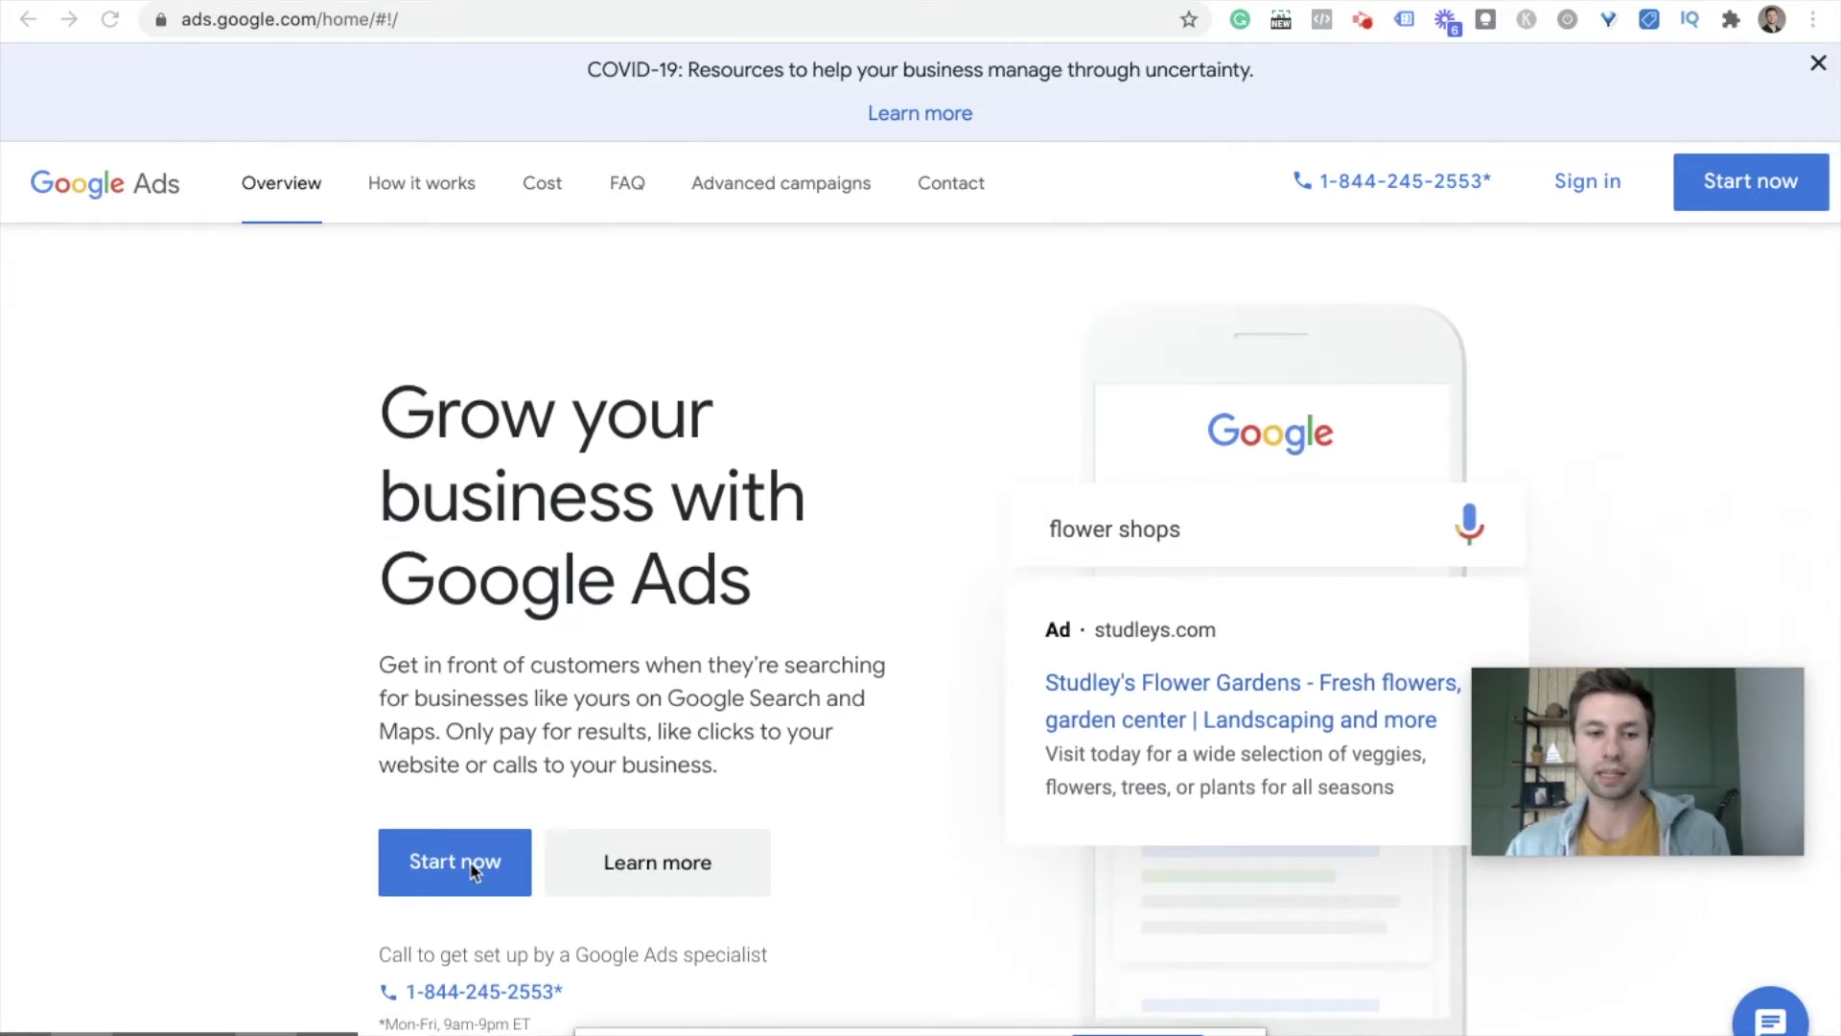
Step: Create a new Expert Mode Google Ads account without a campaign, using United States, Denver time and USD
{"action": "left_click", "coordinate": [498, 853]}
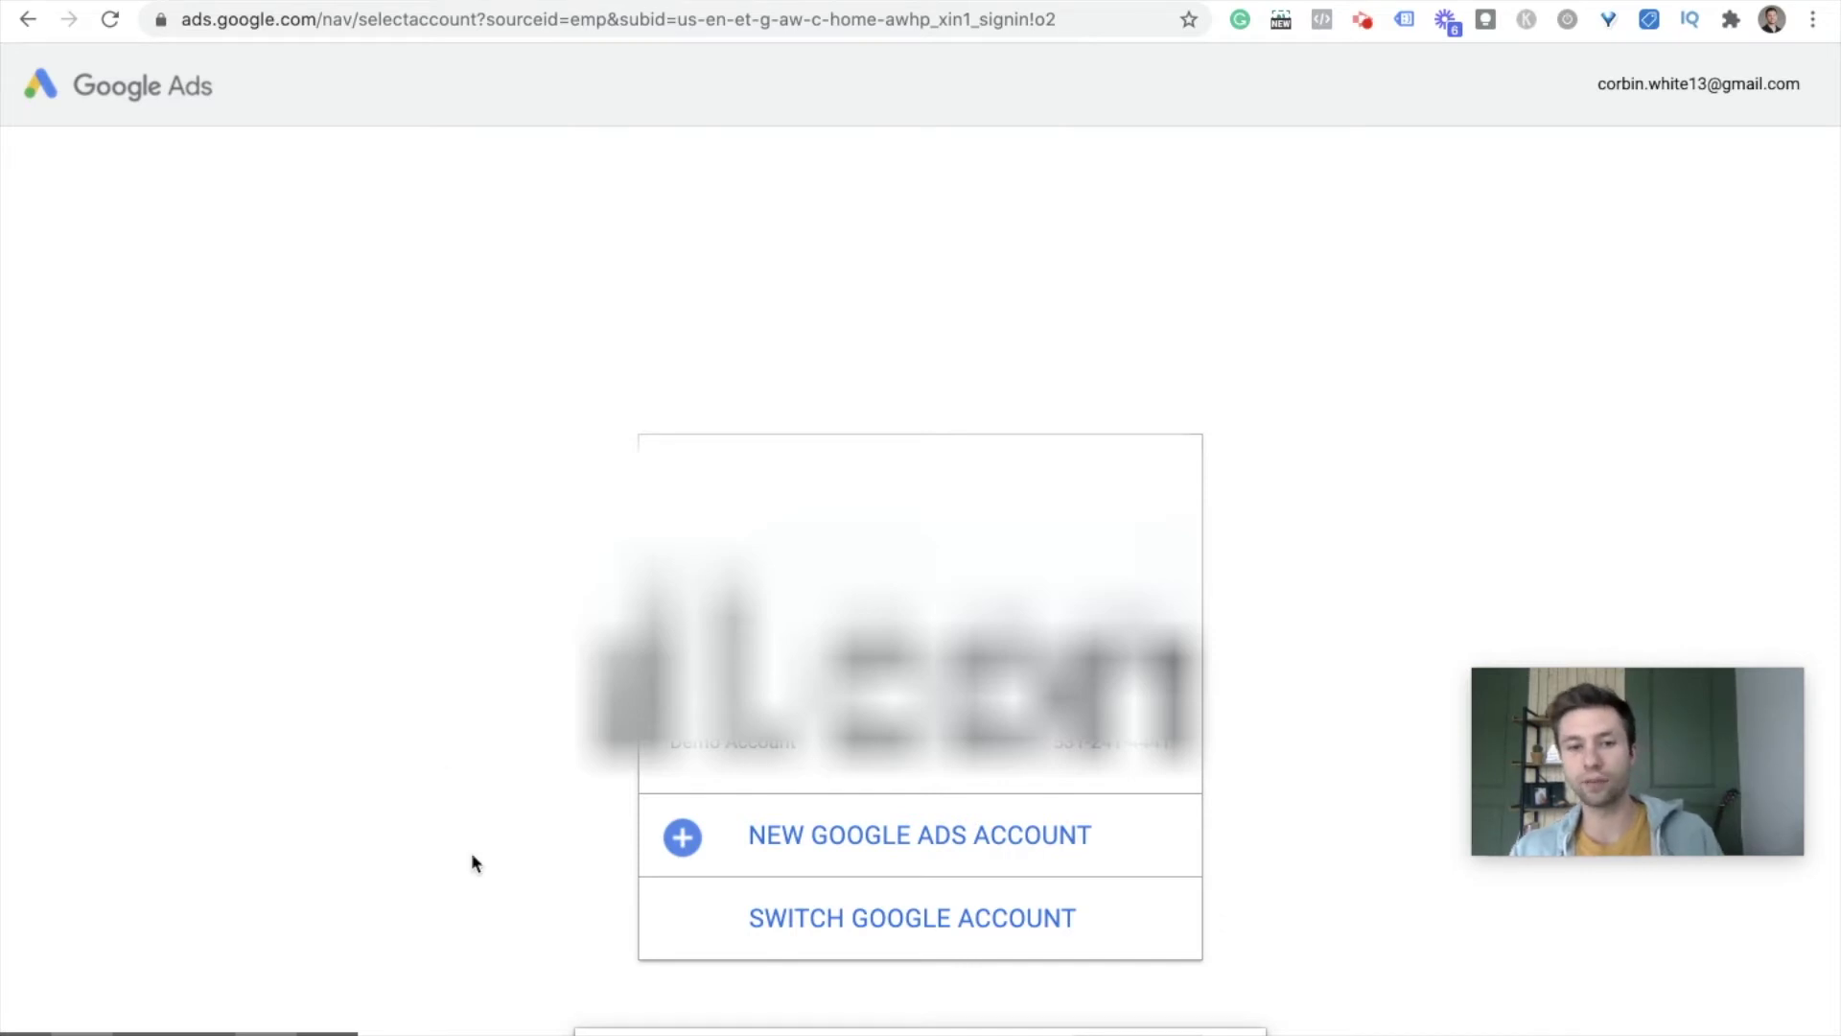
{"action": "left_click", "coordinate": [919, 851]}
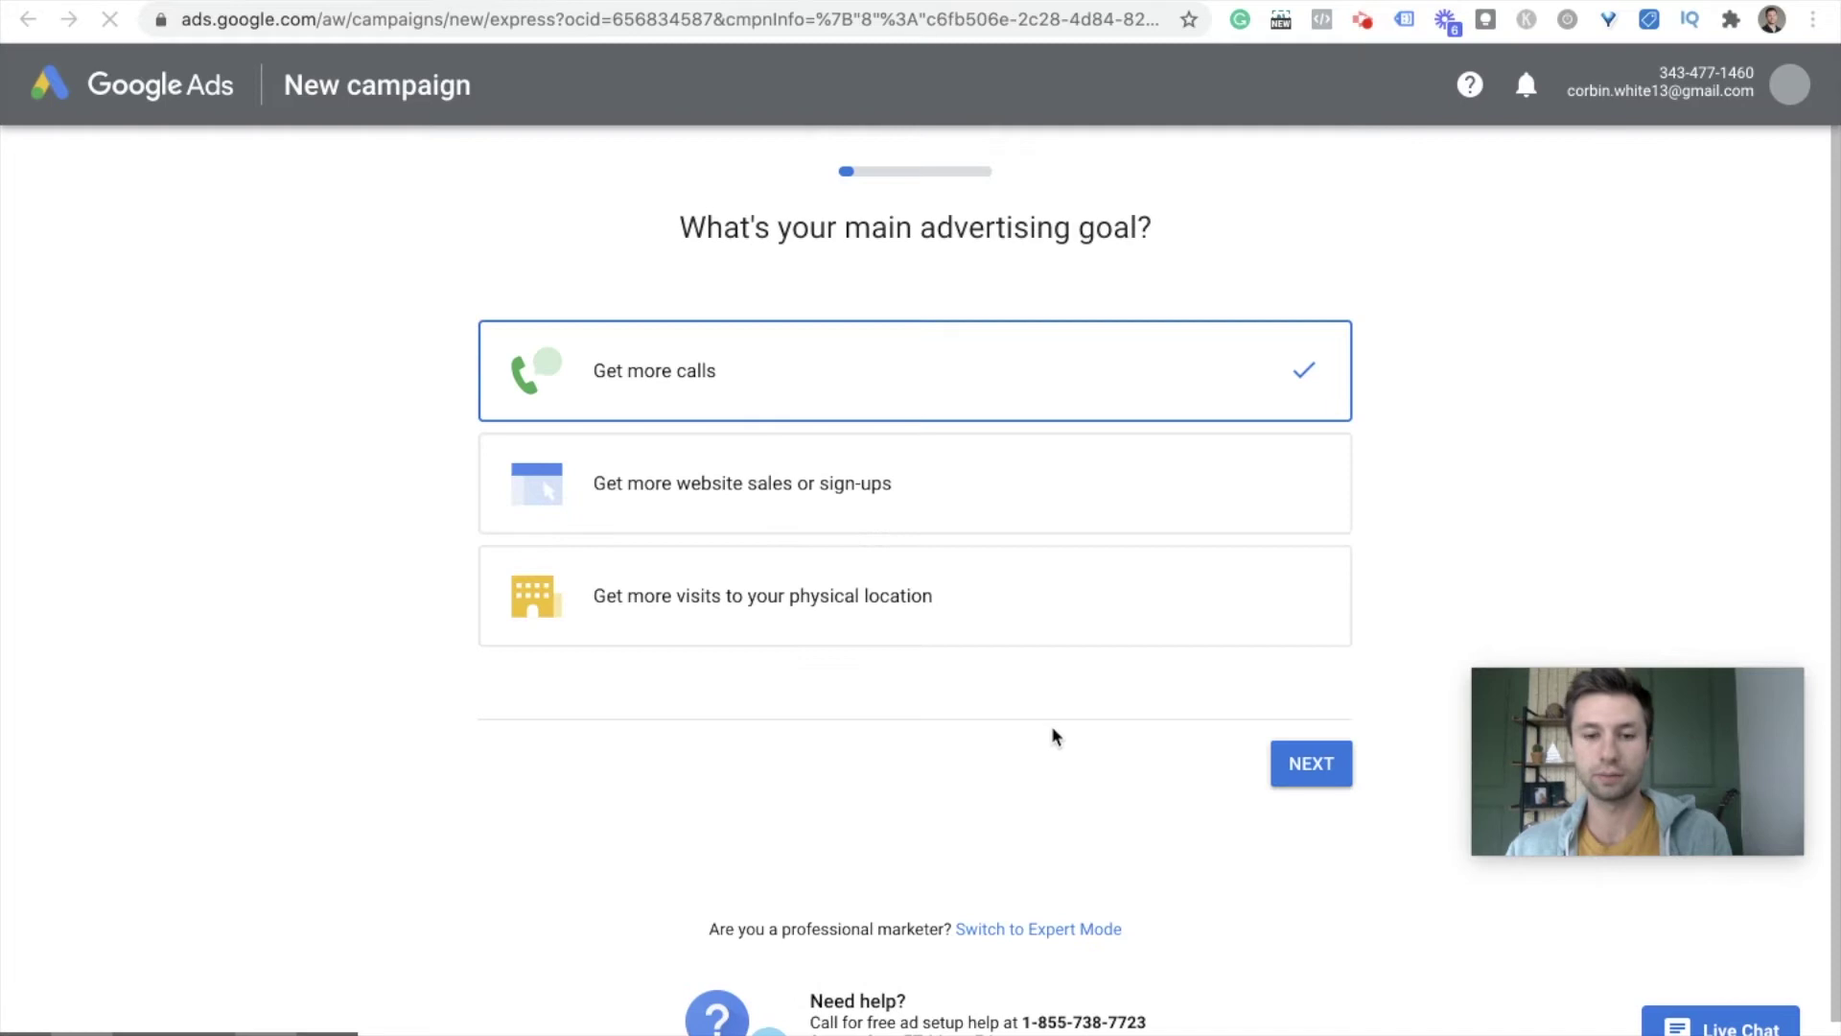
{"action": "scroll", "coordinate": [896, 403], "scroll_direction": "up", "scroll_amount": 2}
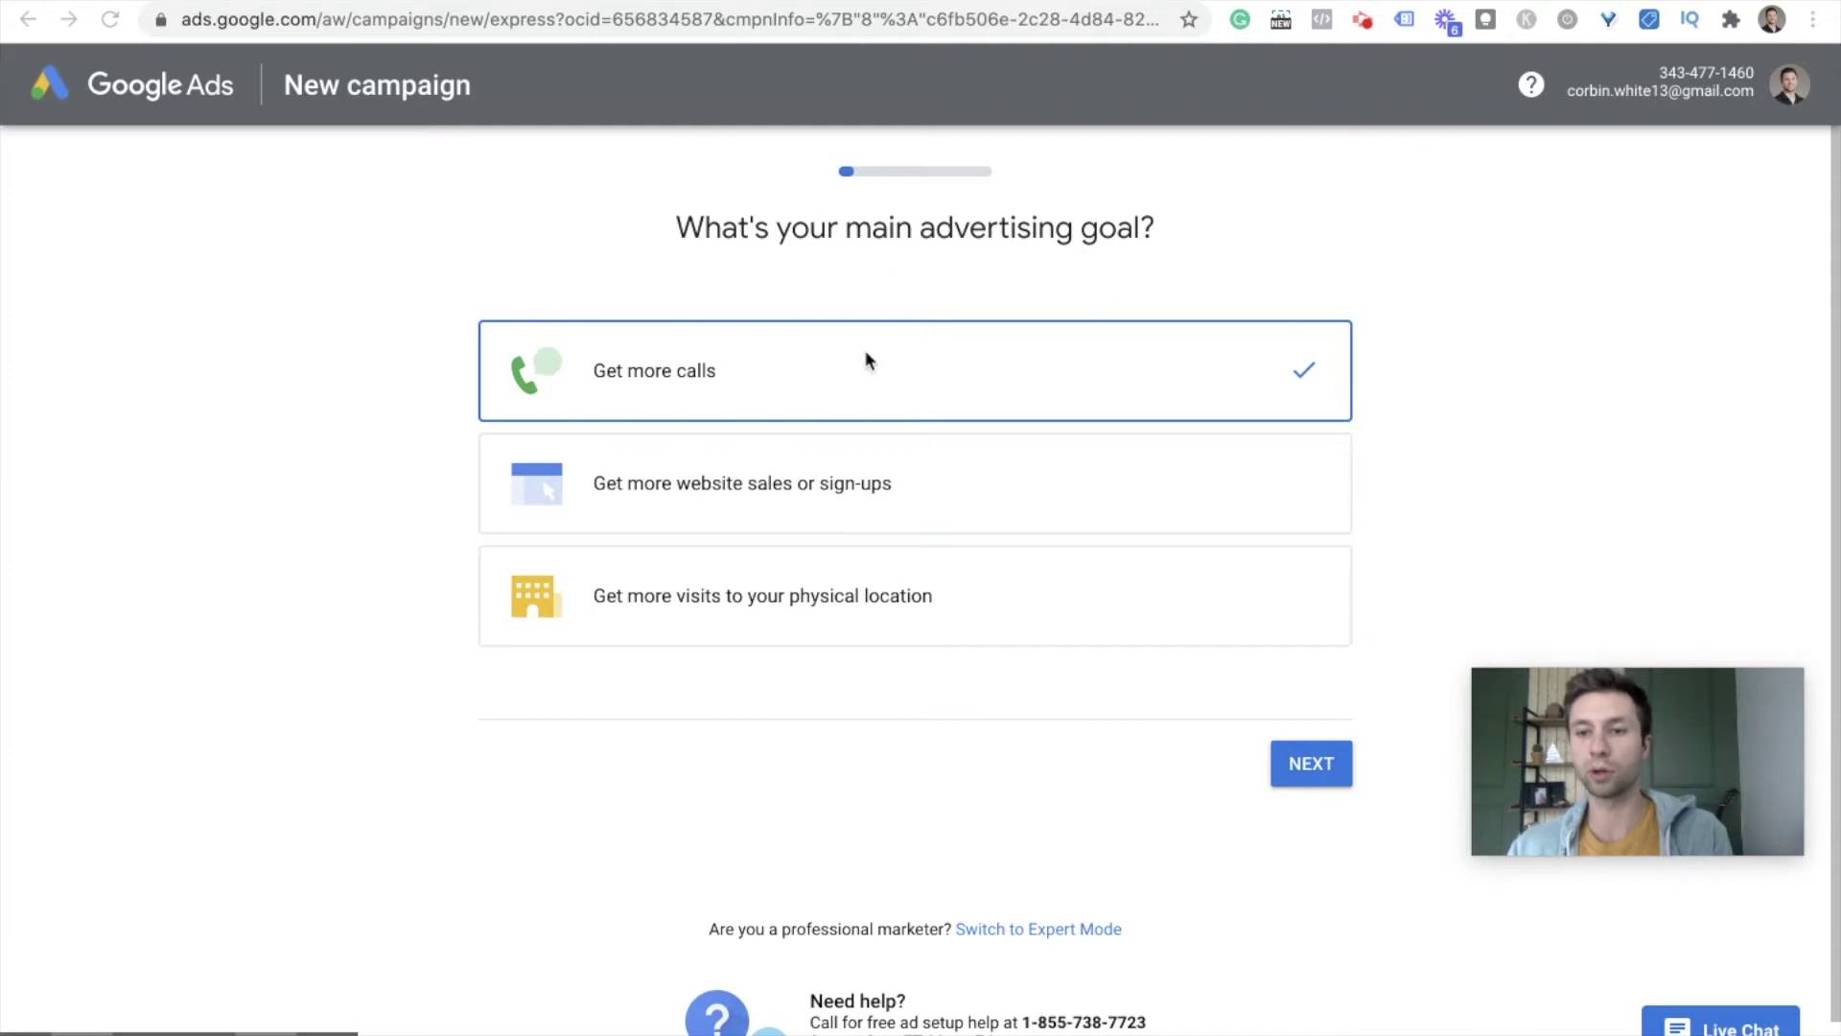
{"action": "scroll", "coordinate": [865, 364], "scroll_direction": "down", "scroll_amount": 2}
{"action": "left_click", "coordinate": [992, 850]}
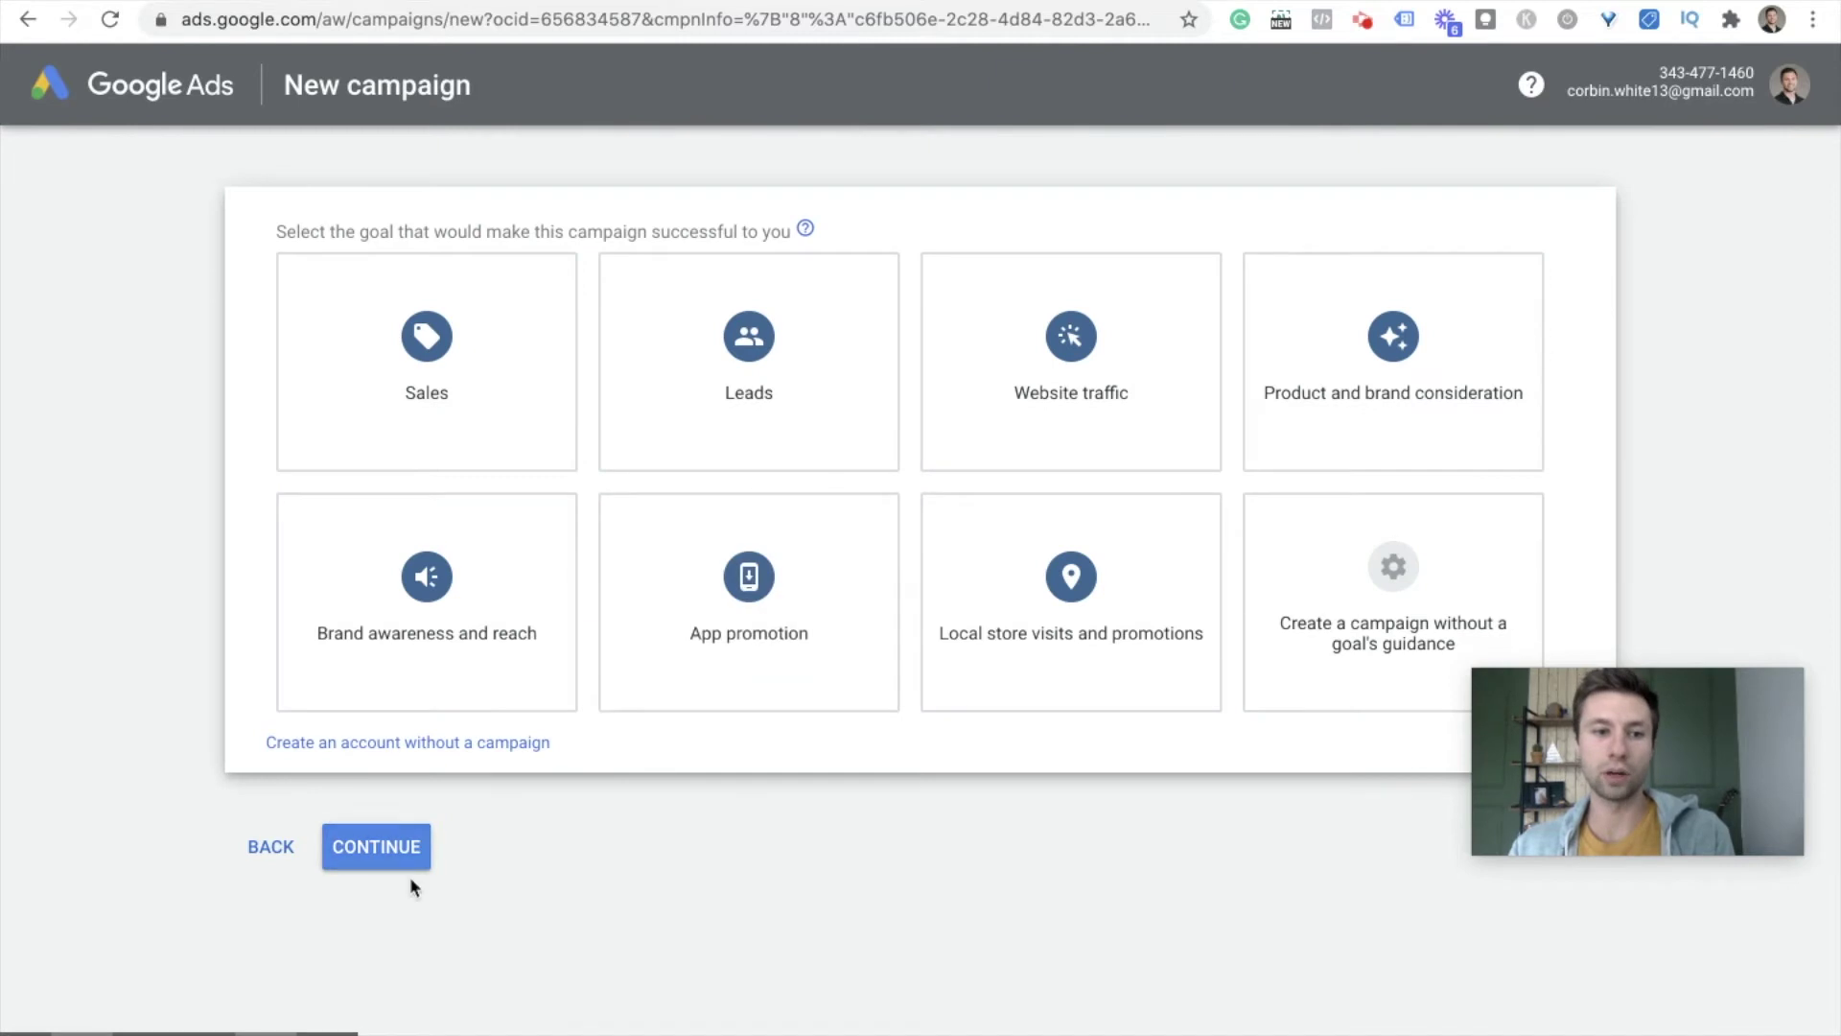
{"action": "left_click", "coordinate": [415, 748]}
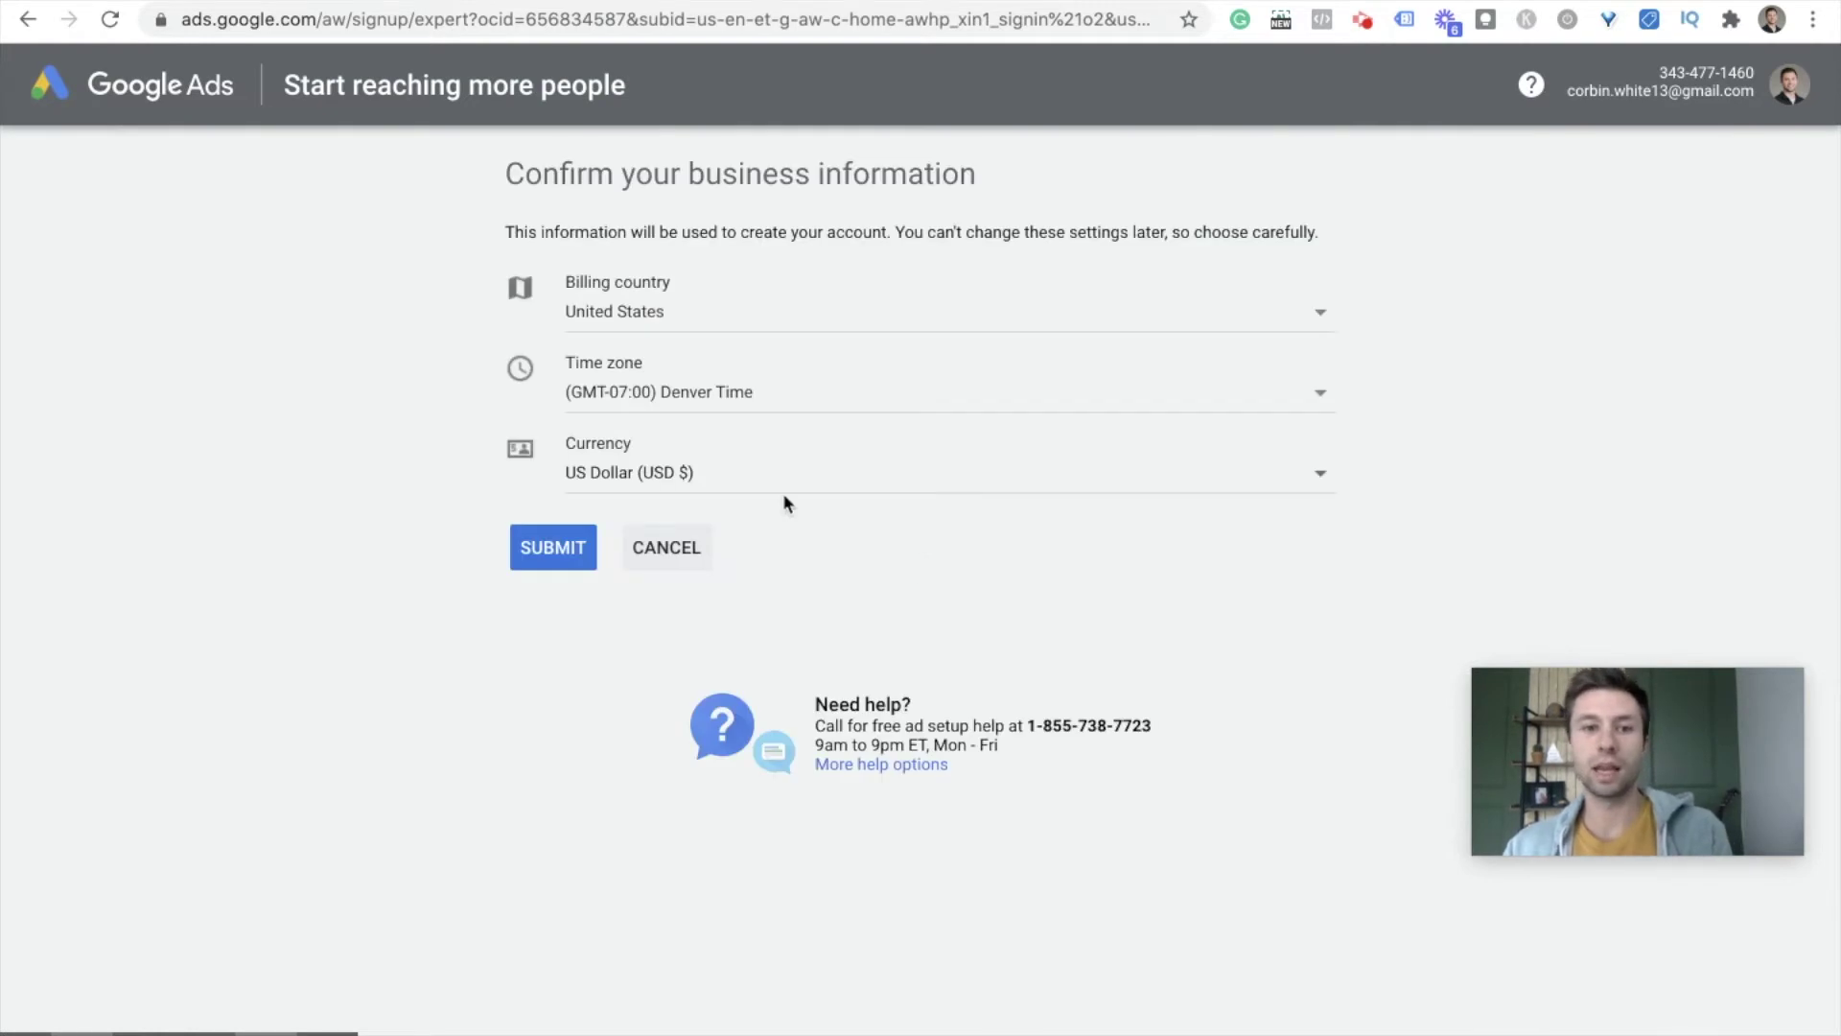
{"action": "left_click", "coordinate": [542, 553]}
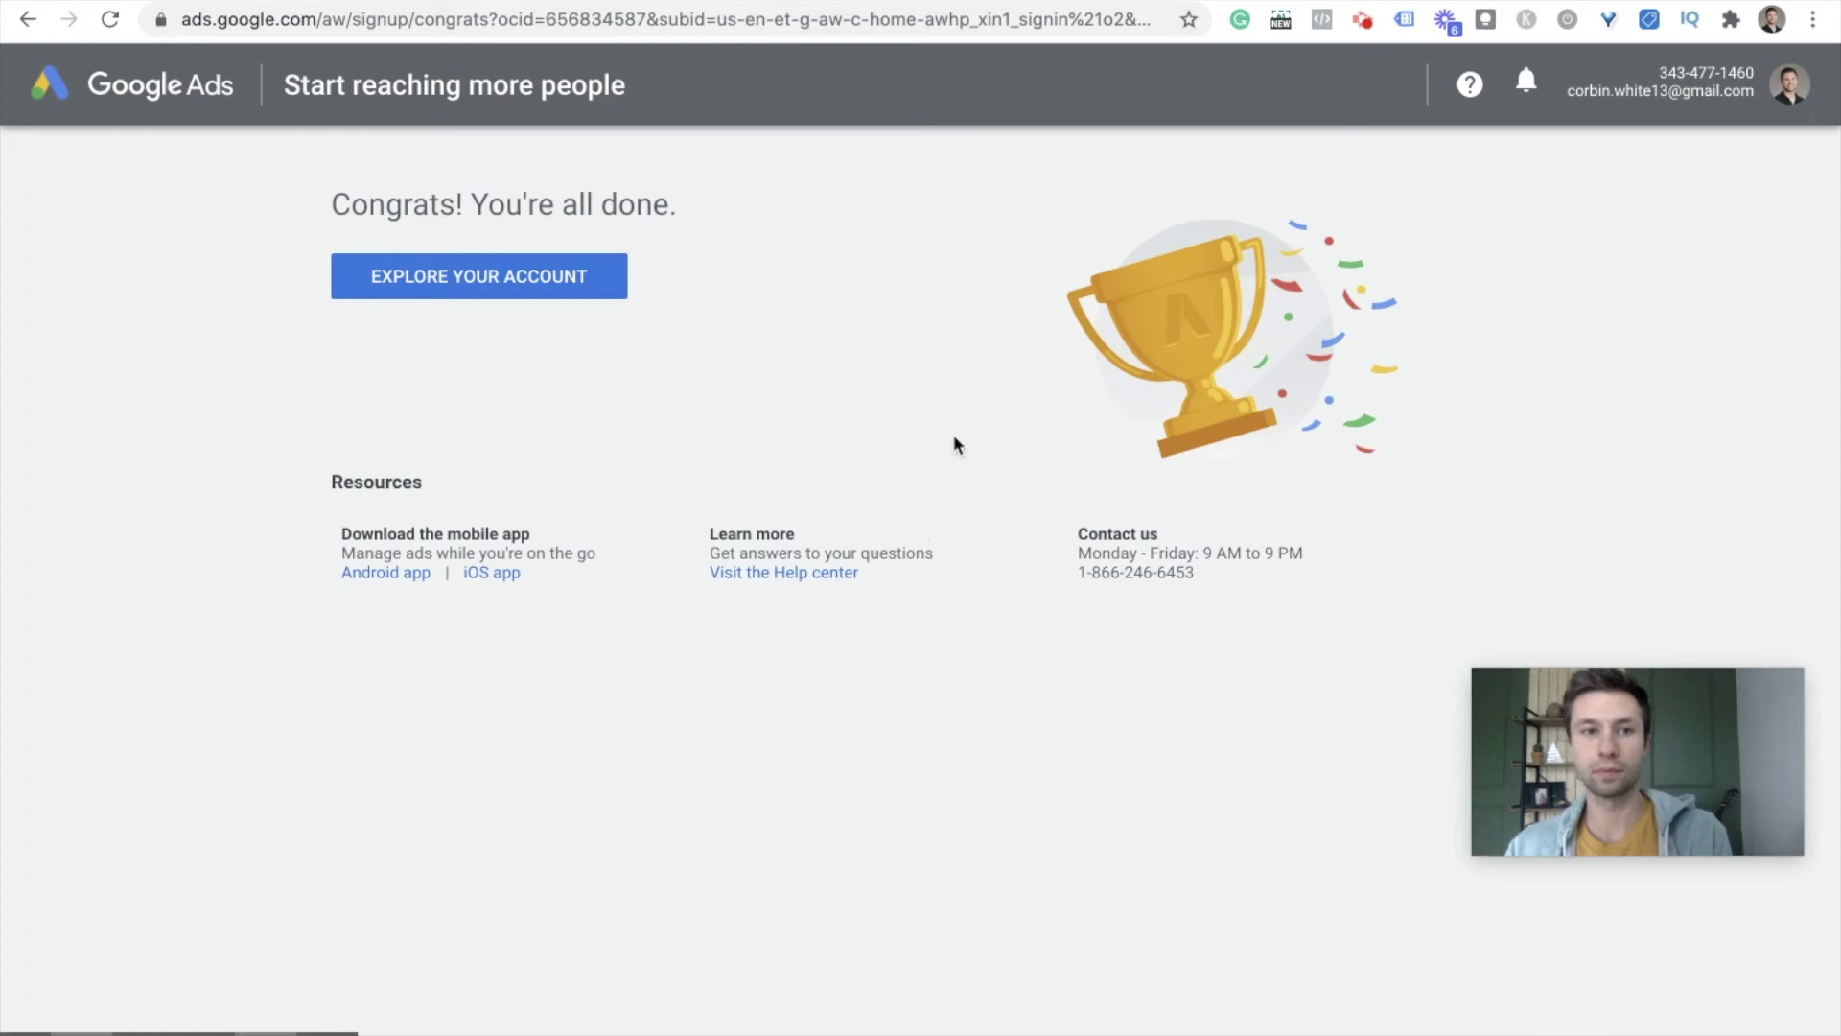
Step: Go into the new account and reach Keyword Planner via Tools & Settings, dismissing the match types notice
{"action": "left_click", "coordinate": [559, 276]}
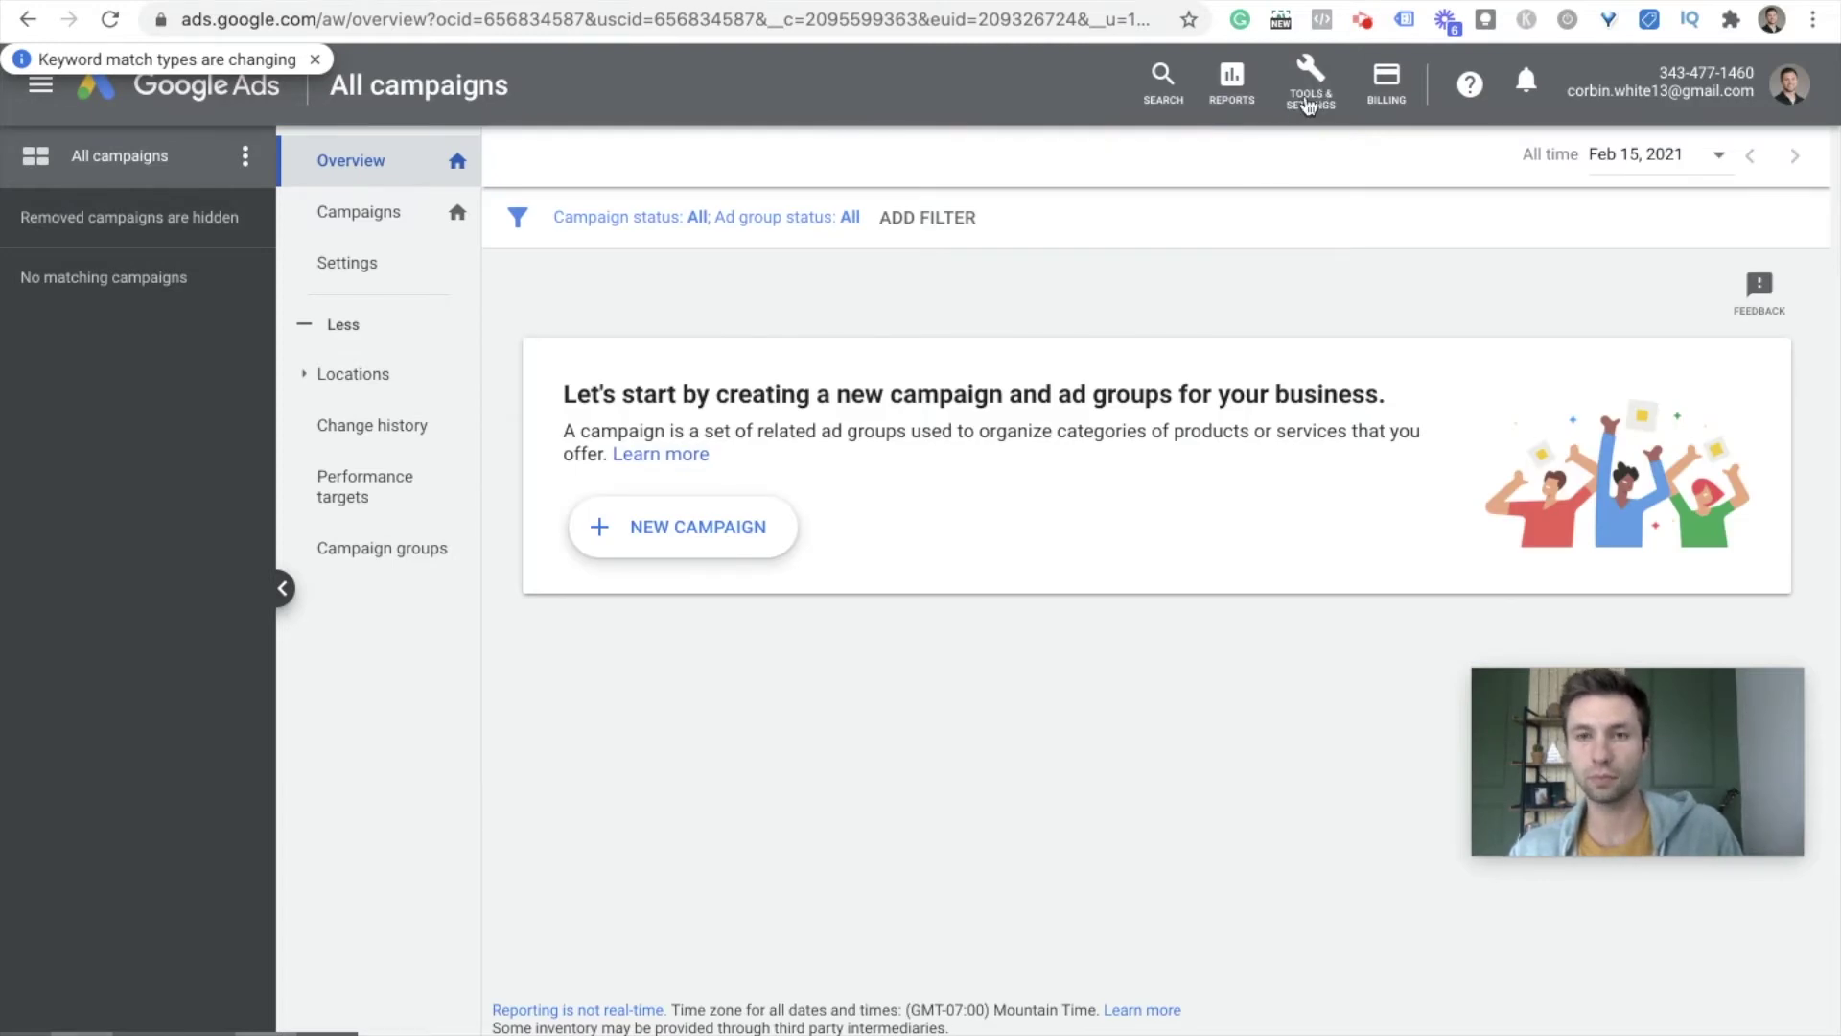
{"action": "left_click", "coordinate": [1308, 96]}
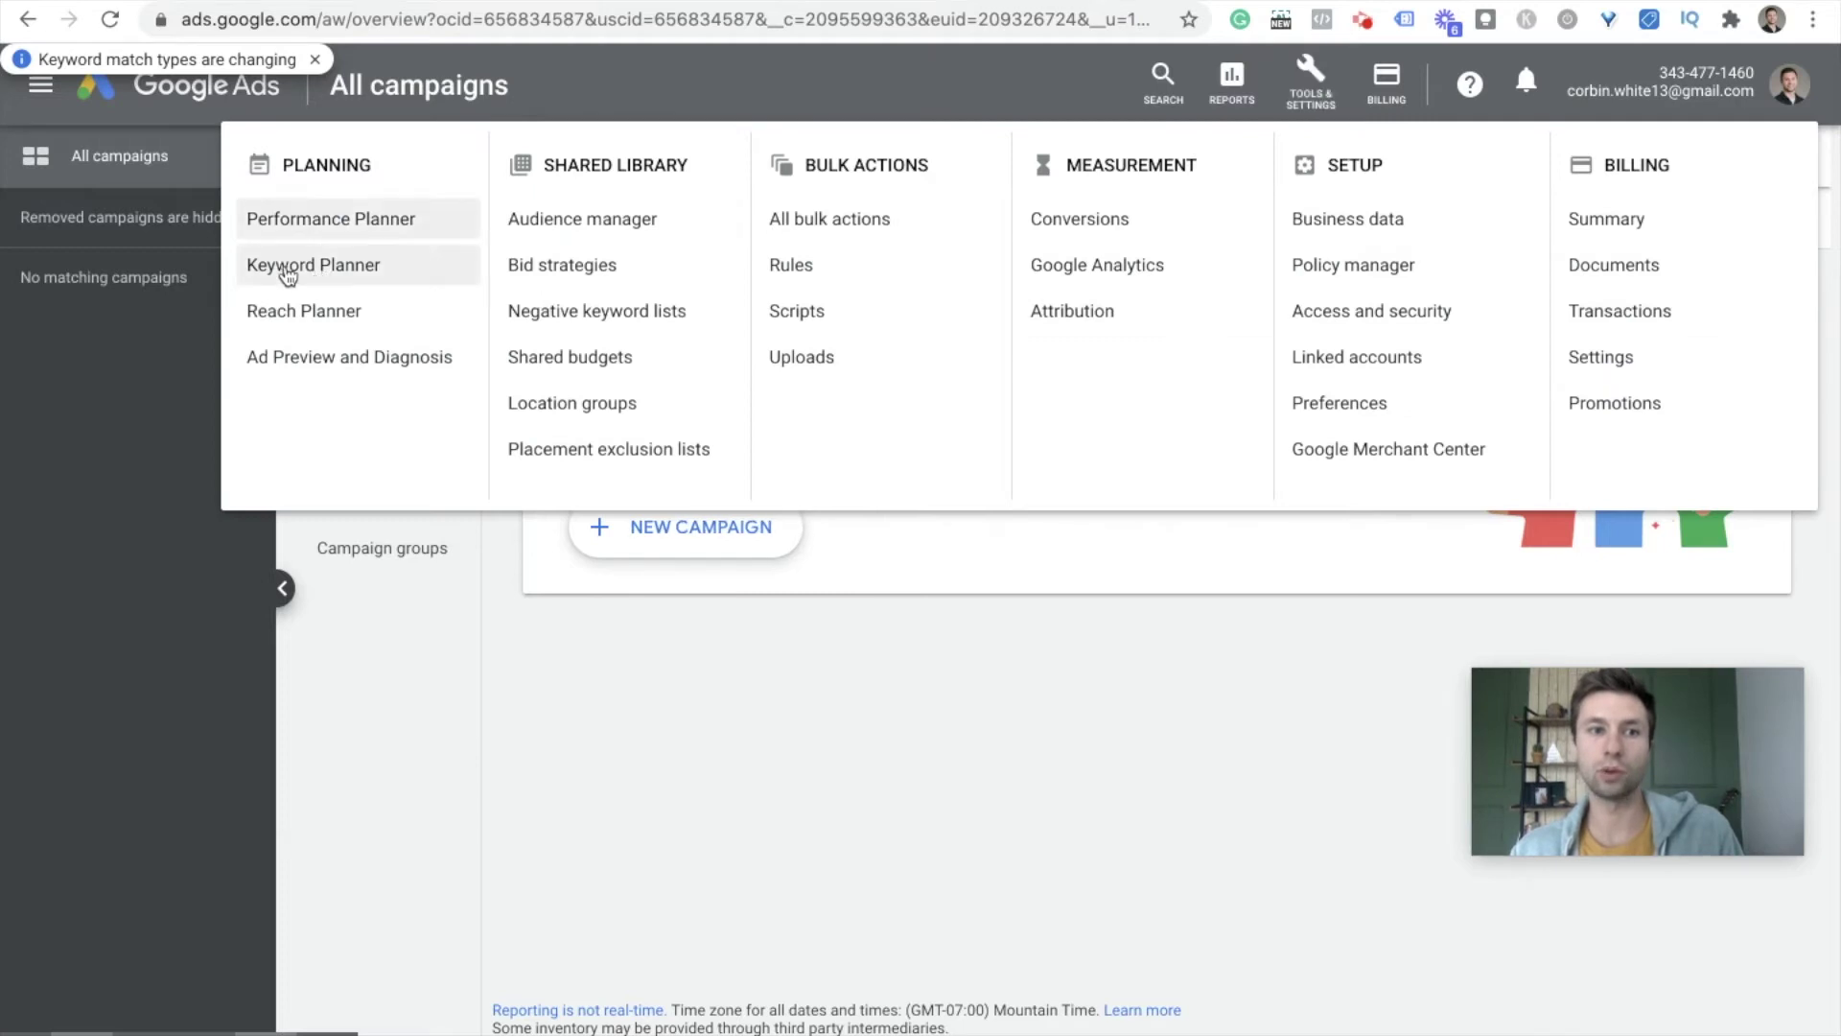
{"action": "left_click", "coordinate": [304, 272]}
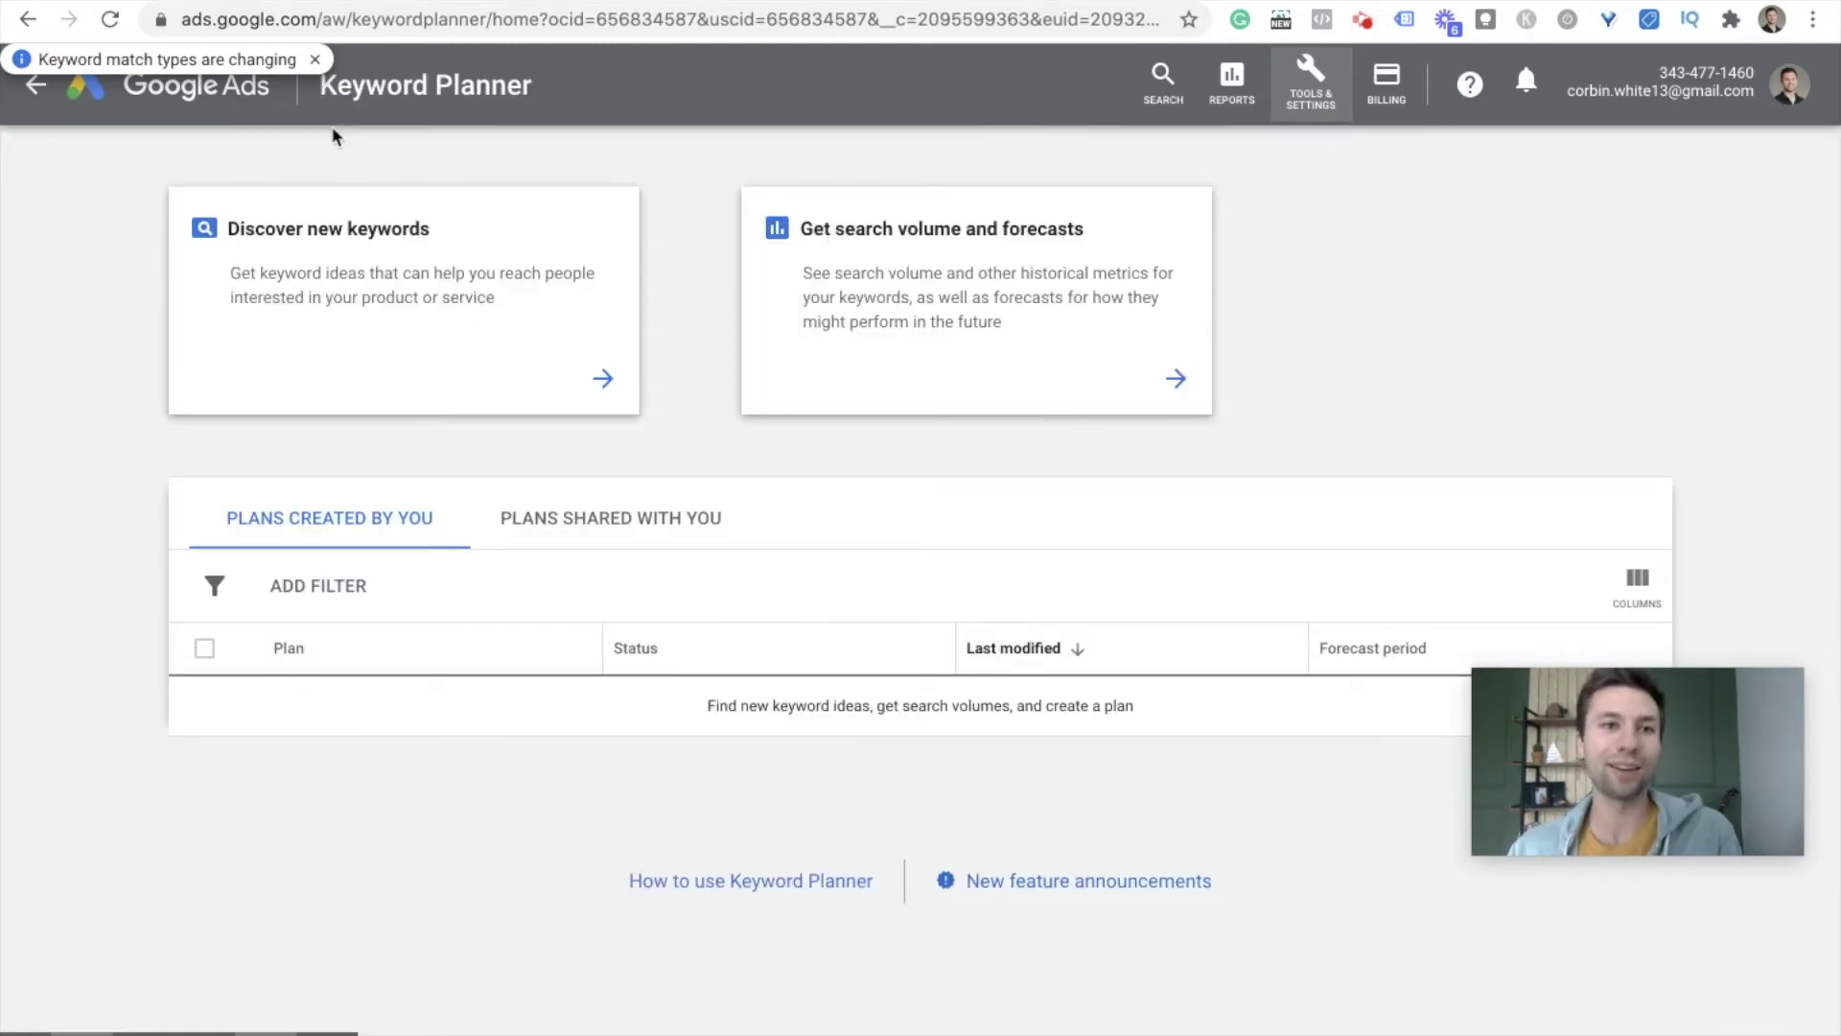
{"action": "left_click", "coordinate": [318, 61]}
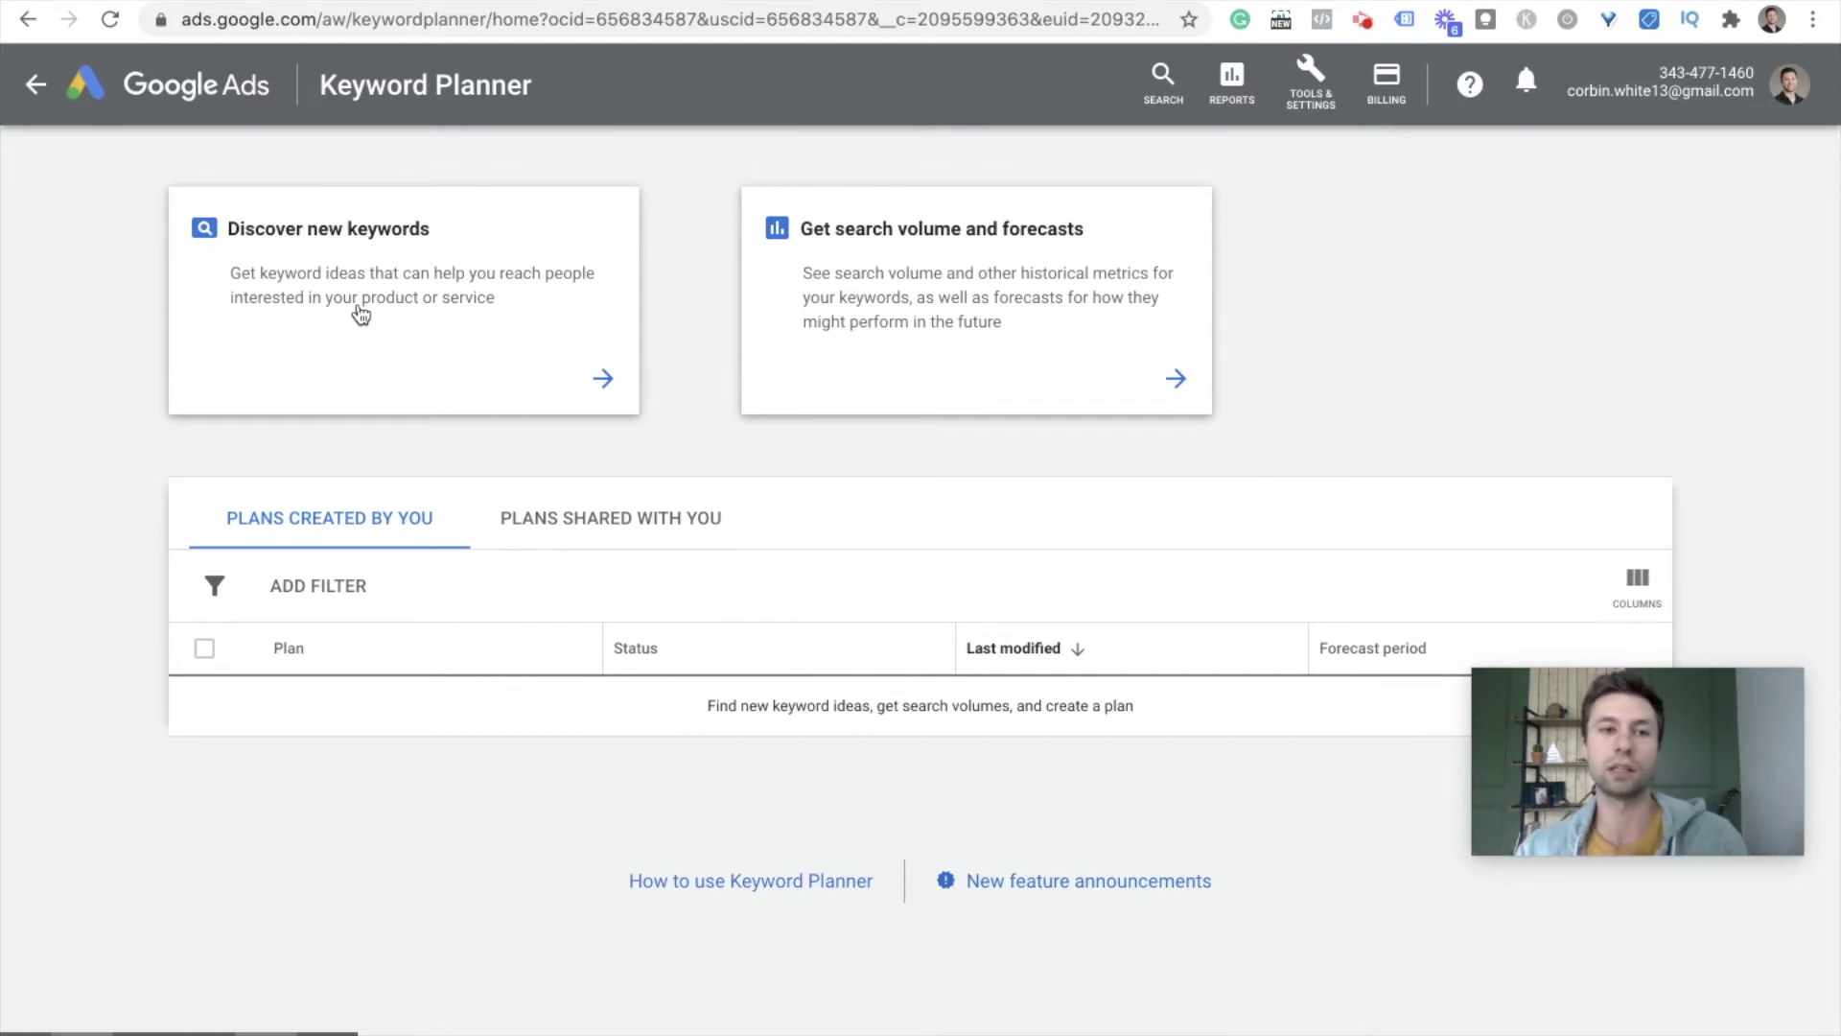
Step: Enter 'tripod' and 'iphone tripod' as seed keywords in Discover new keywords, correcting the misspelled entry
{"action": "left_click", "coordinate": [376, 305]}
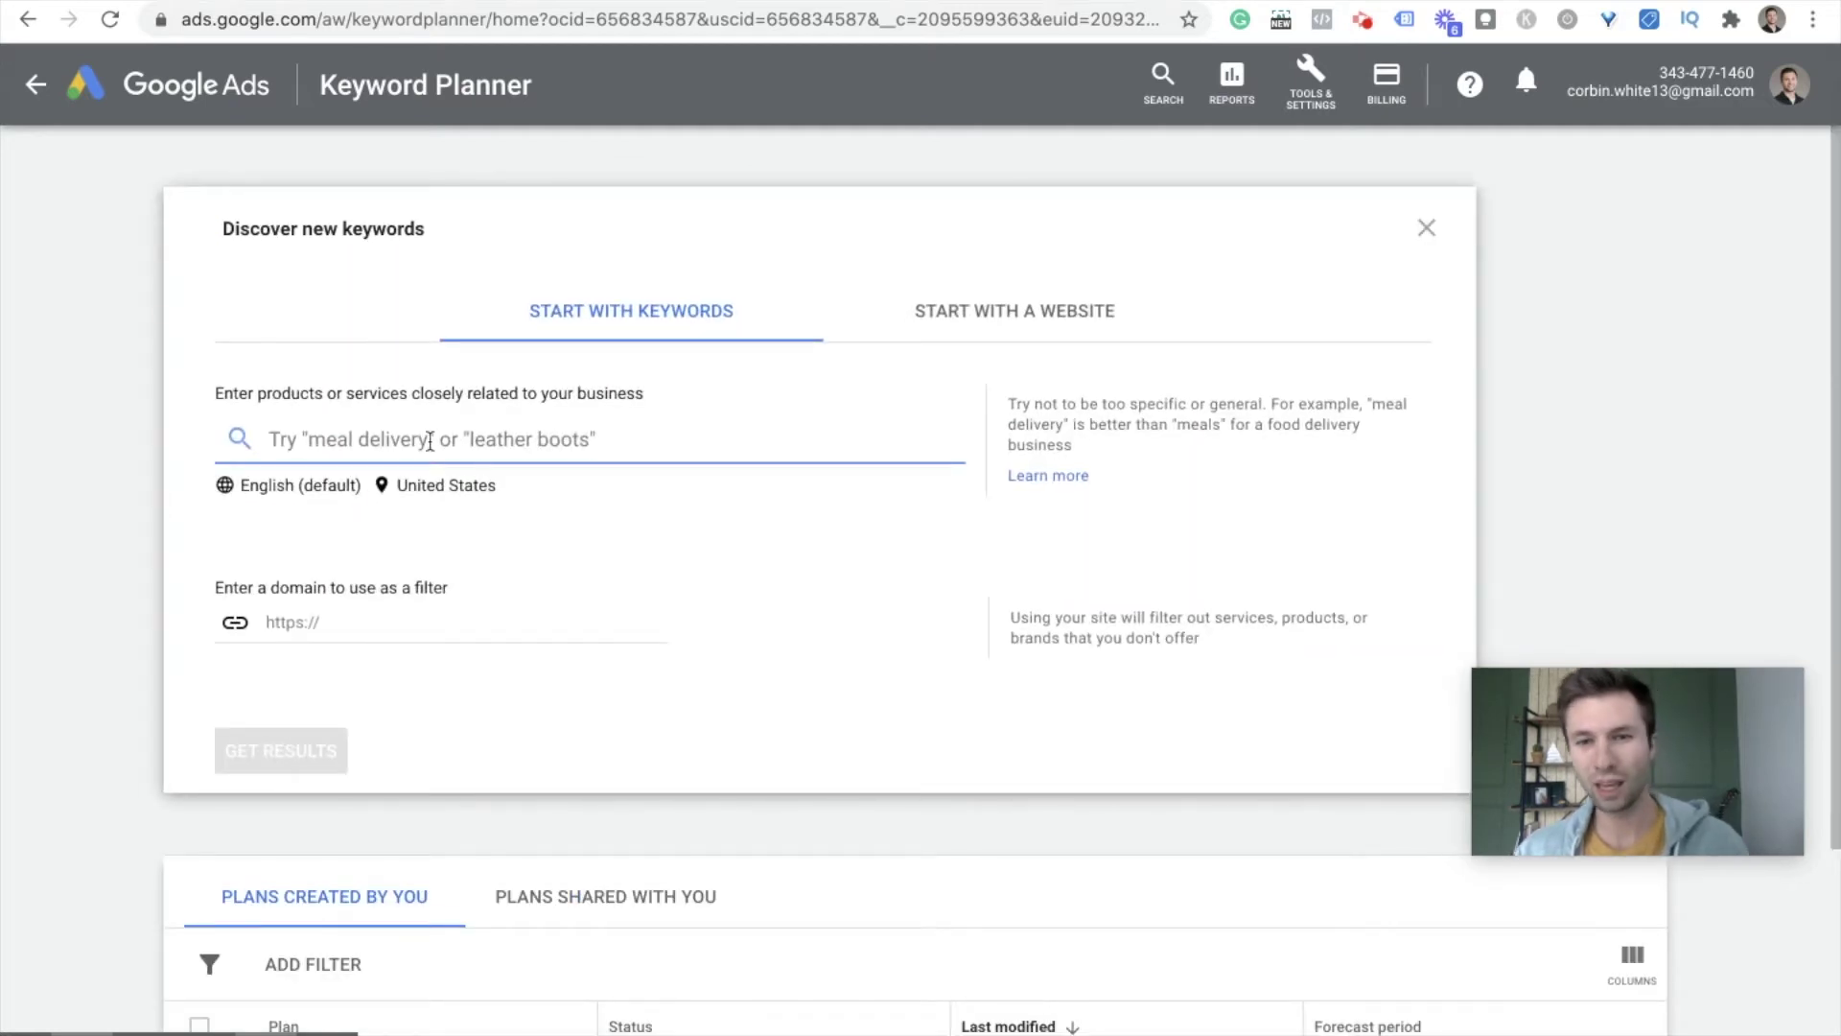
{"action": "left_click", "coordinate": [354, 432]}
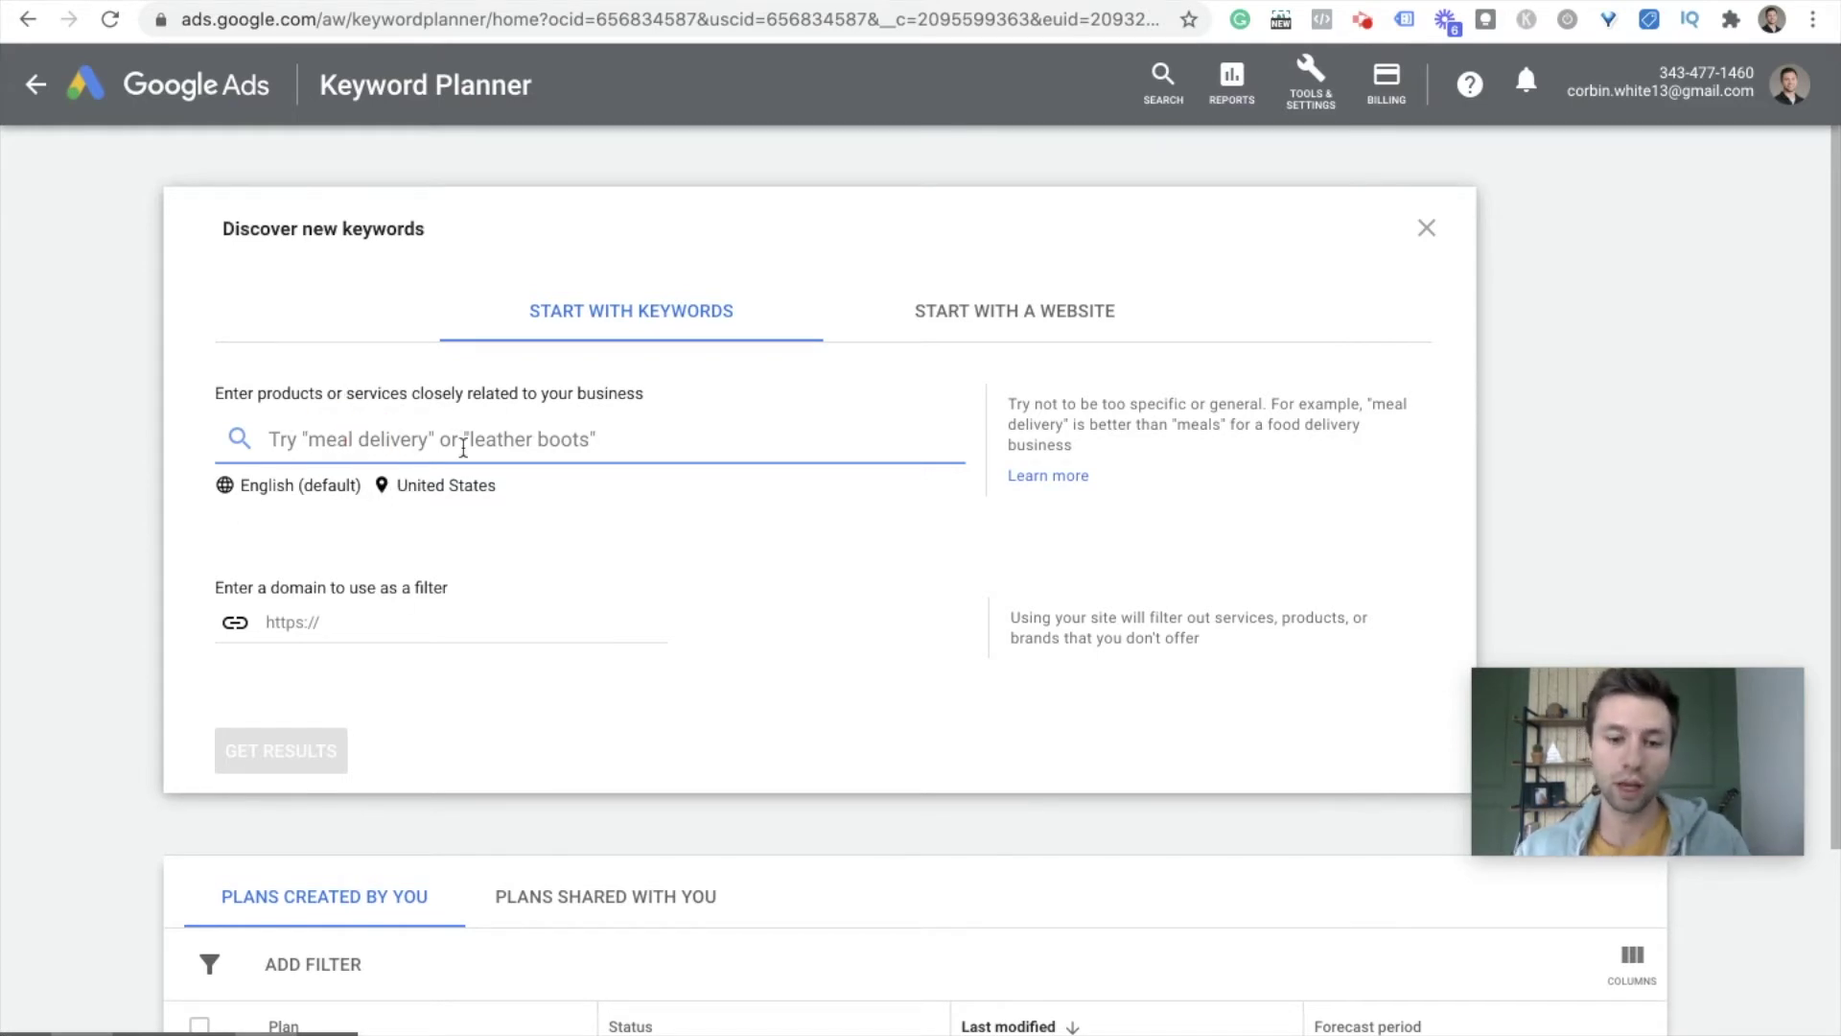
{"action": "type", "text": "tripod"}
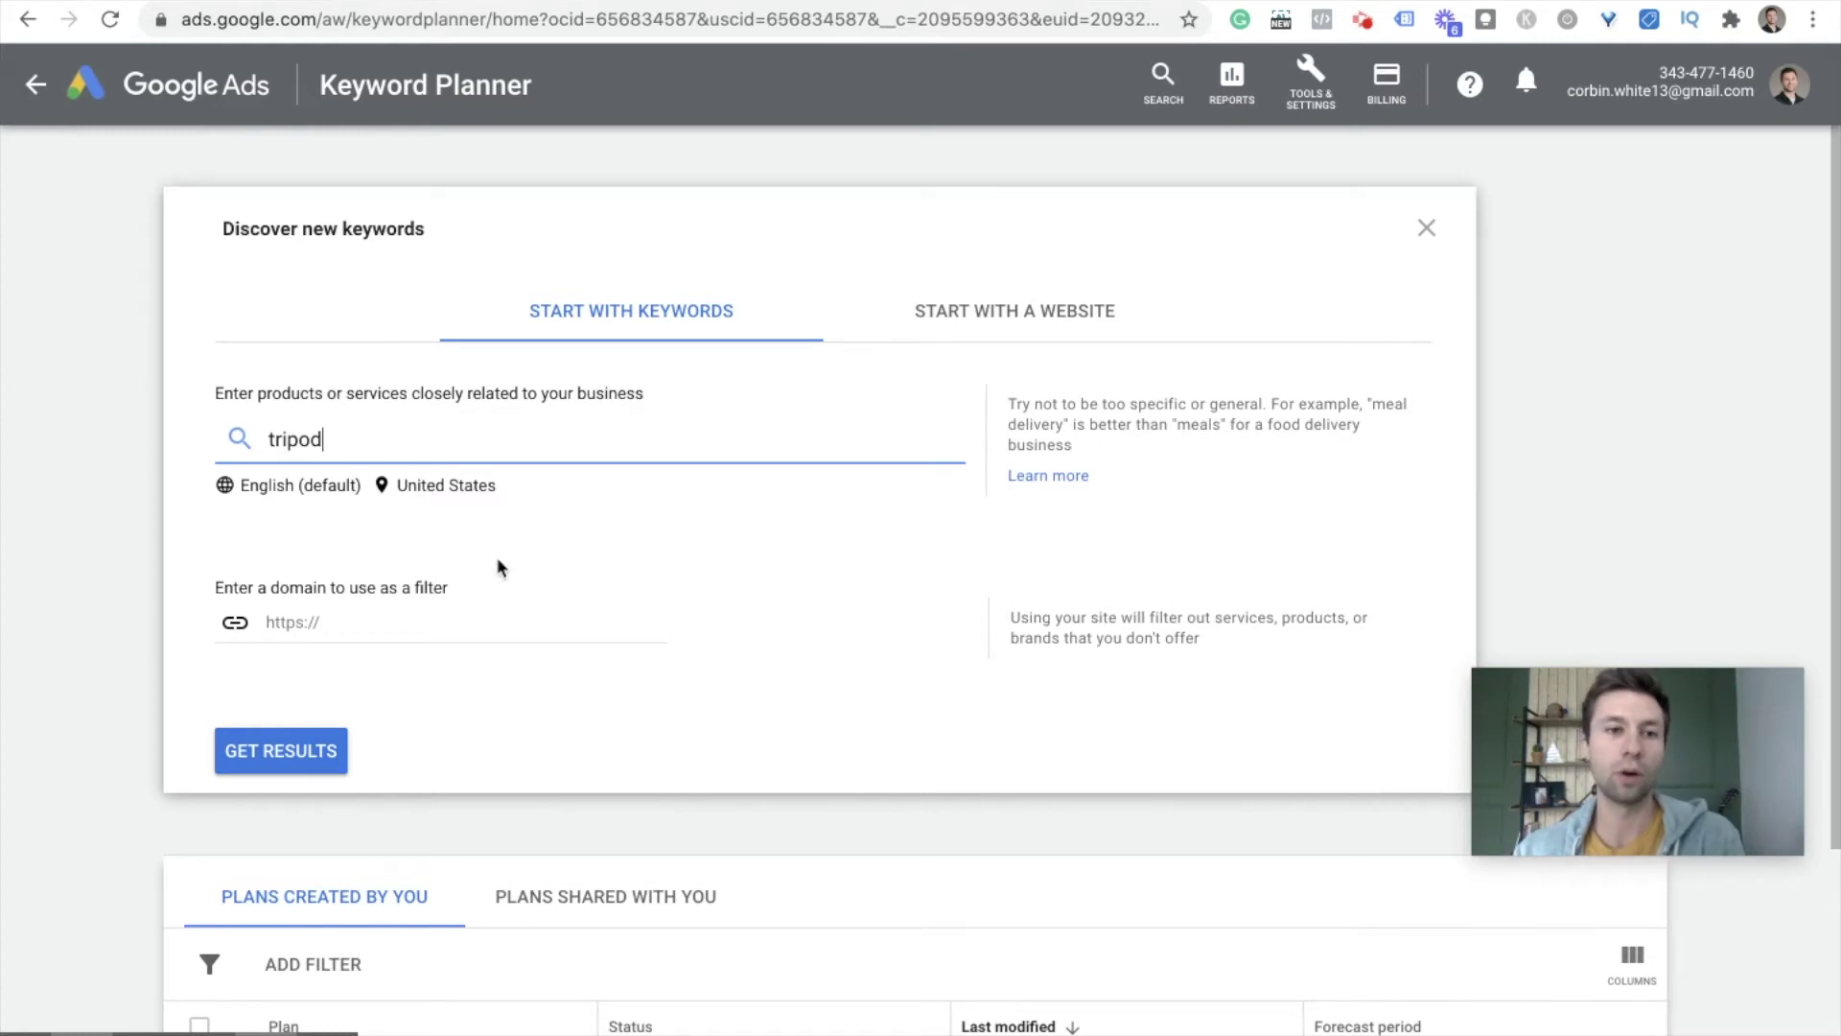
{"action": "scroll", "coordinate": [401, 461], "scroll_direction": "down", "scroll_amount": 2}
{"action": "scroll", "coordinate": [428, 322], "scroll_direction": "up", "scroll_amount": 1}
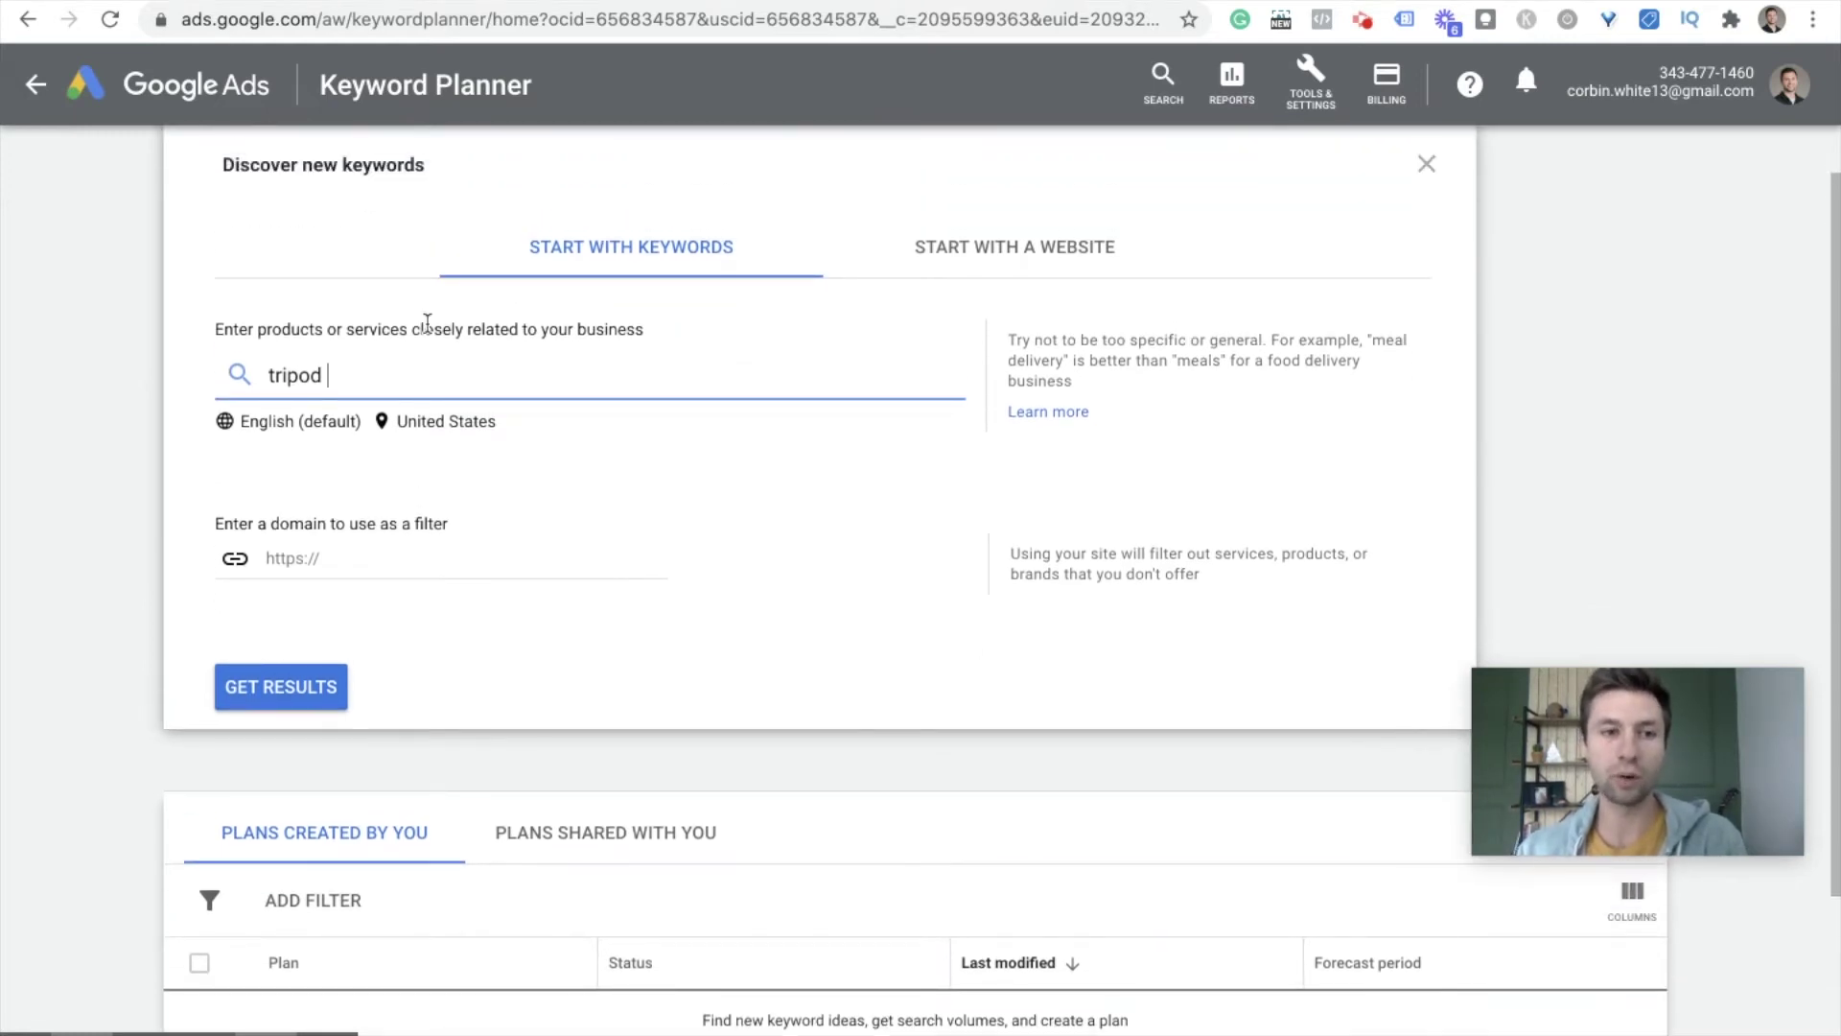
{"action": "key", "text": "Return"}
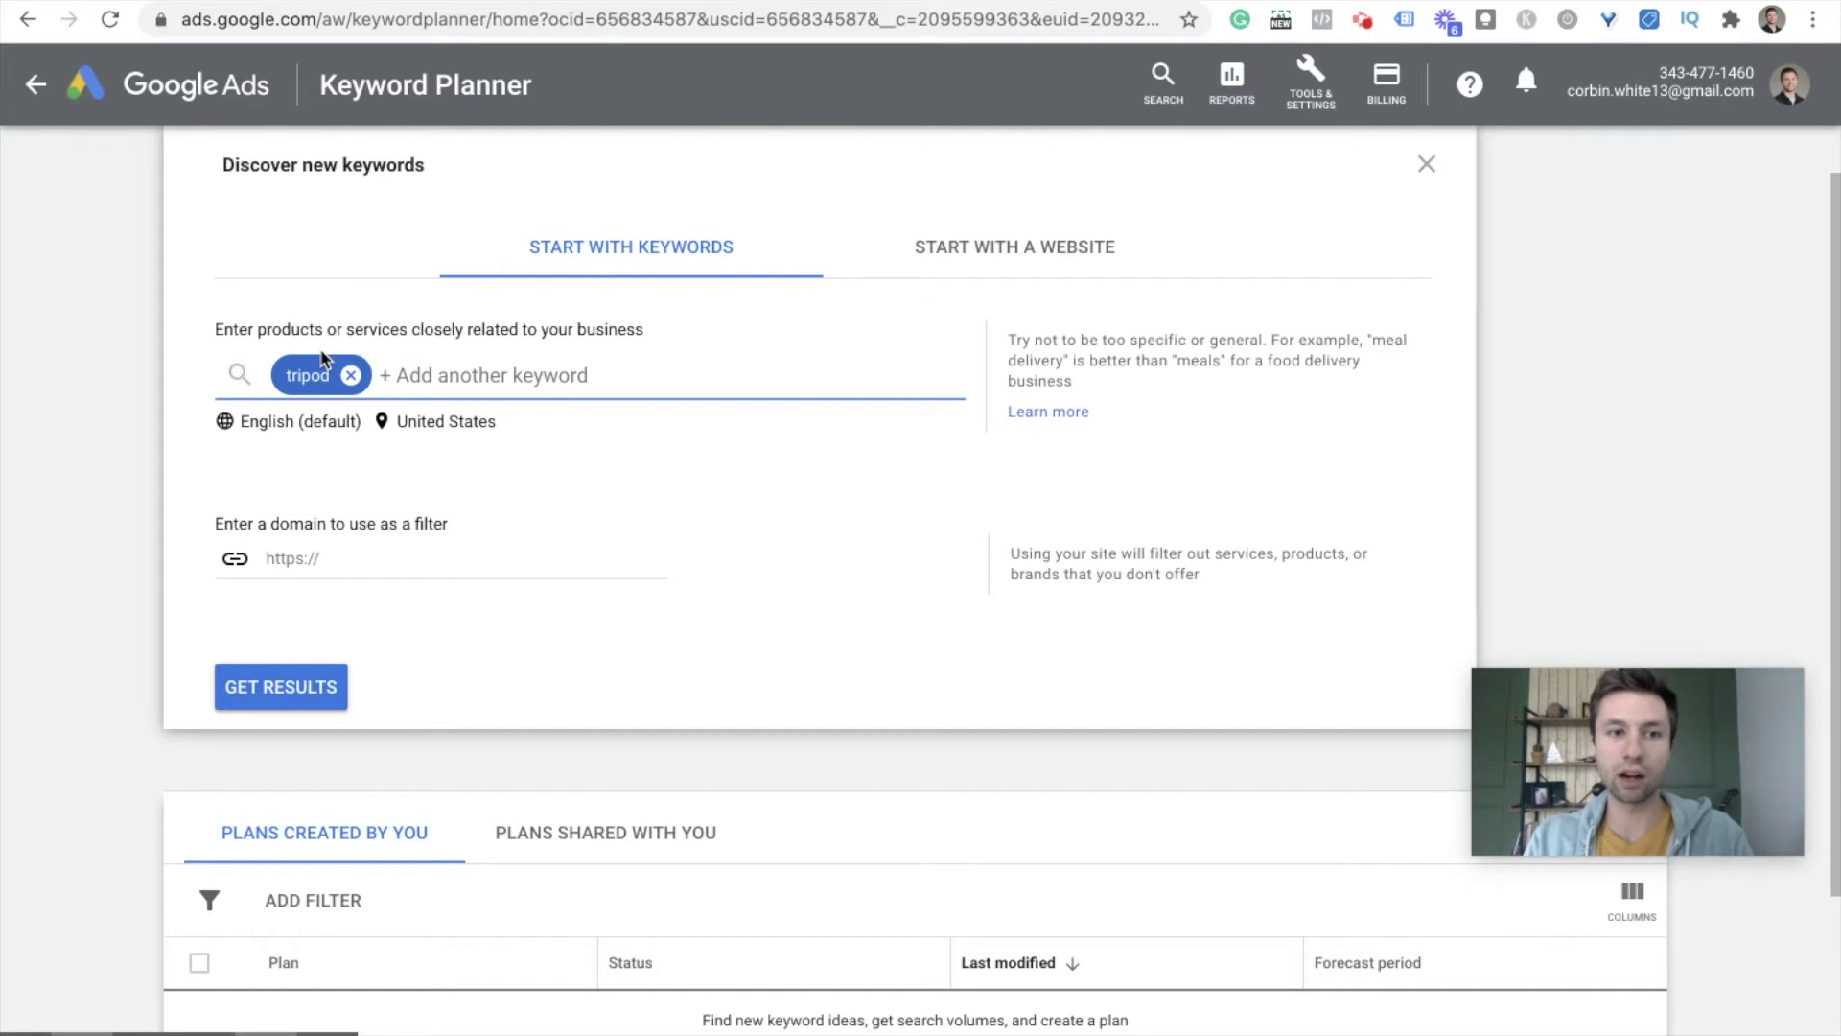
{"action": "key", "text": "BackSpace"}
{"action": "type", "text": "tri"}
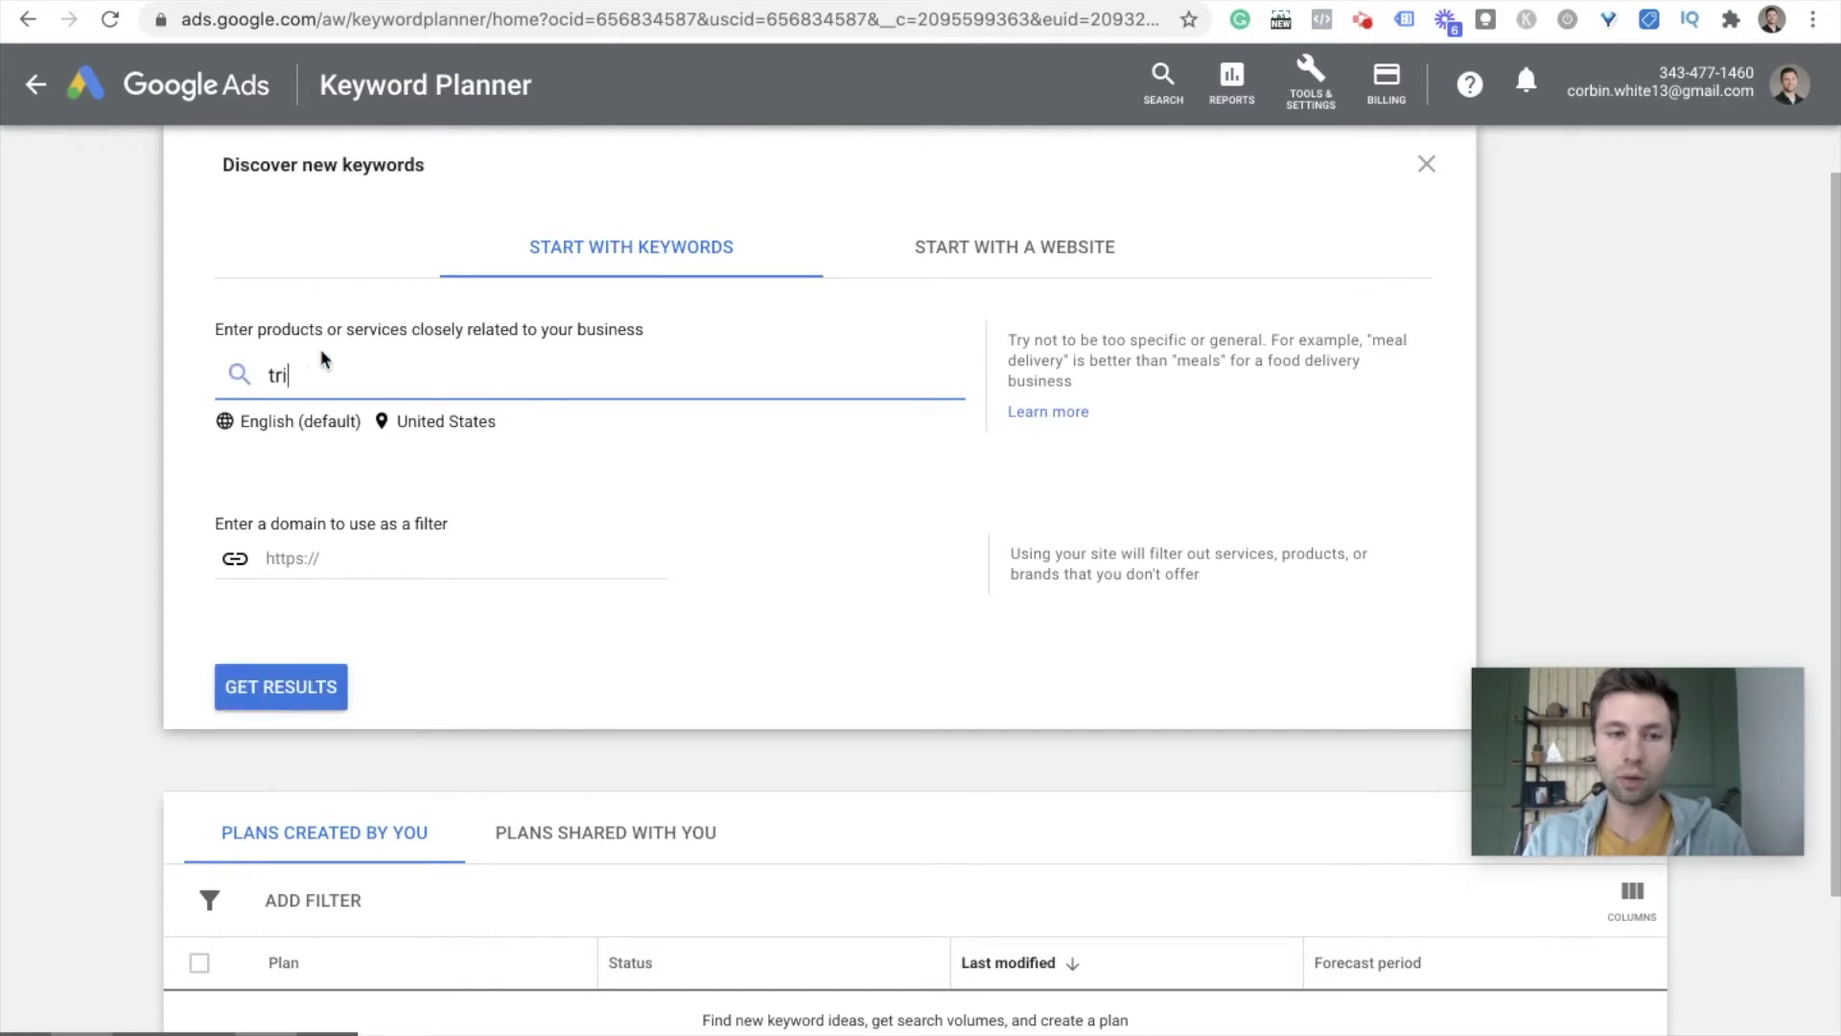
{"action": "type", "text": "pod"}
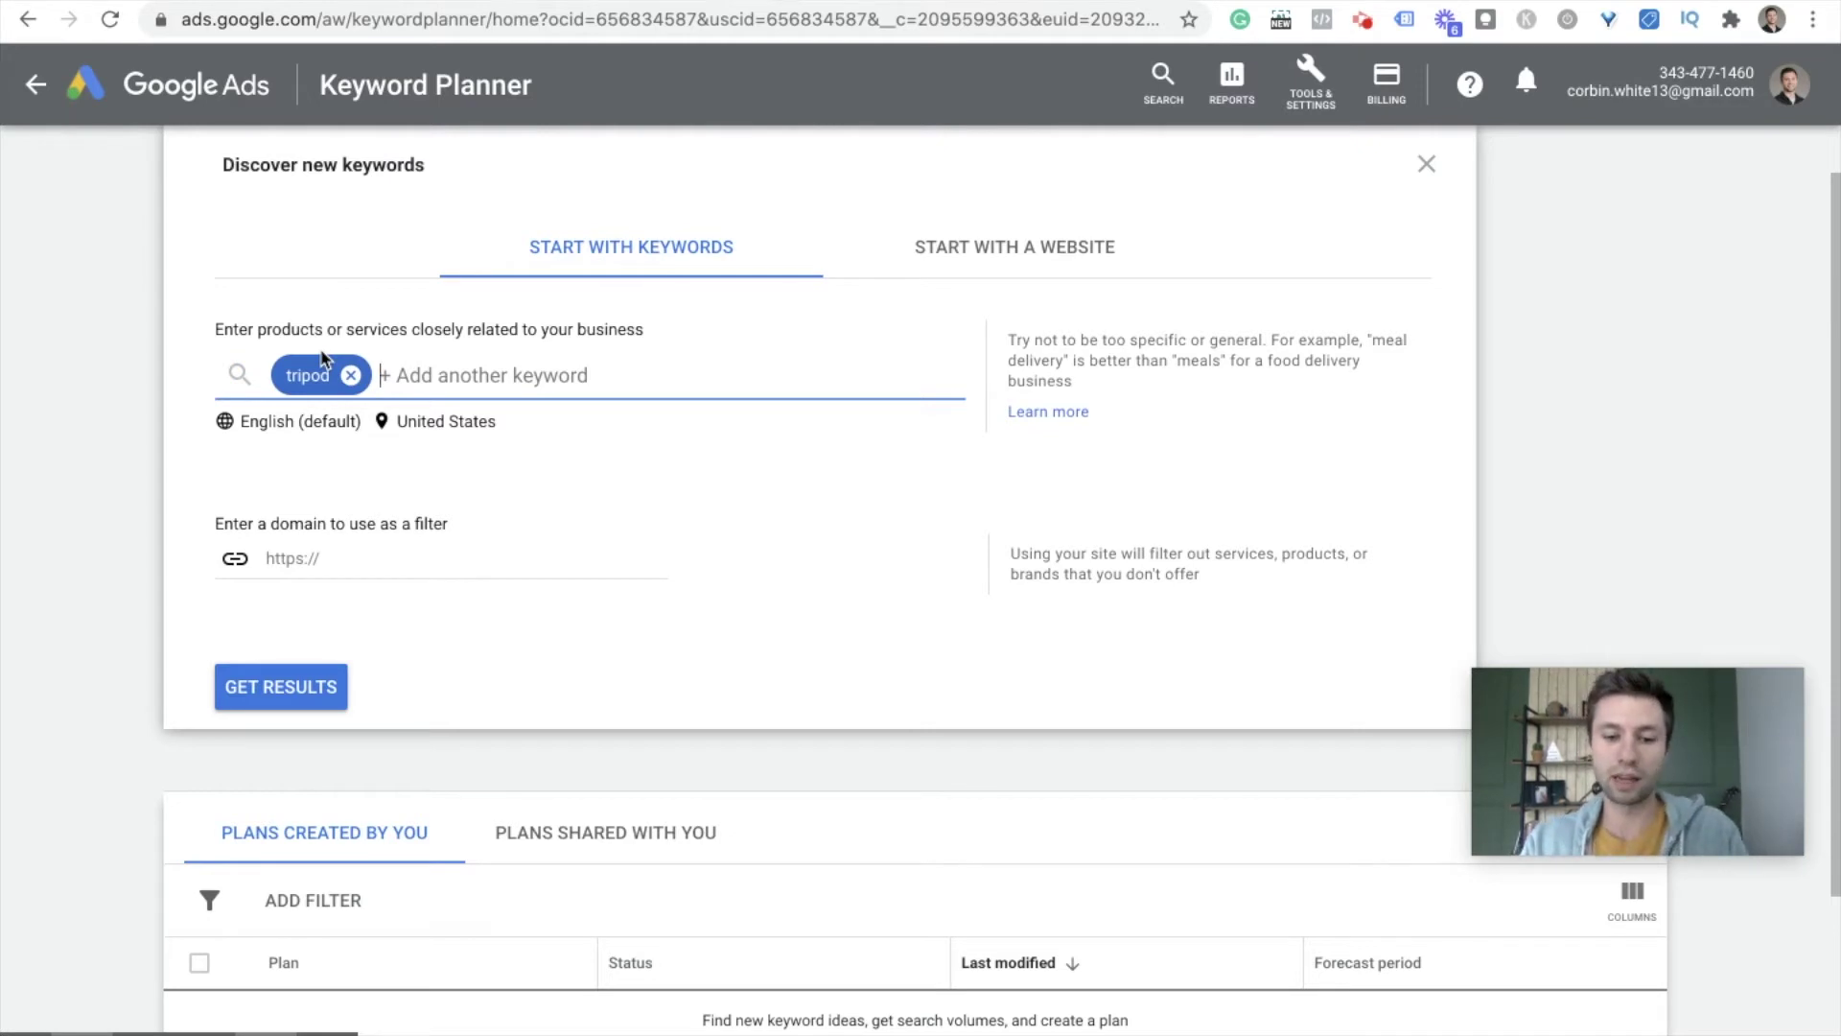
{"action": "type", "text": ",ip"}
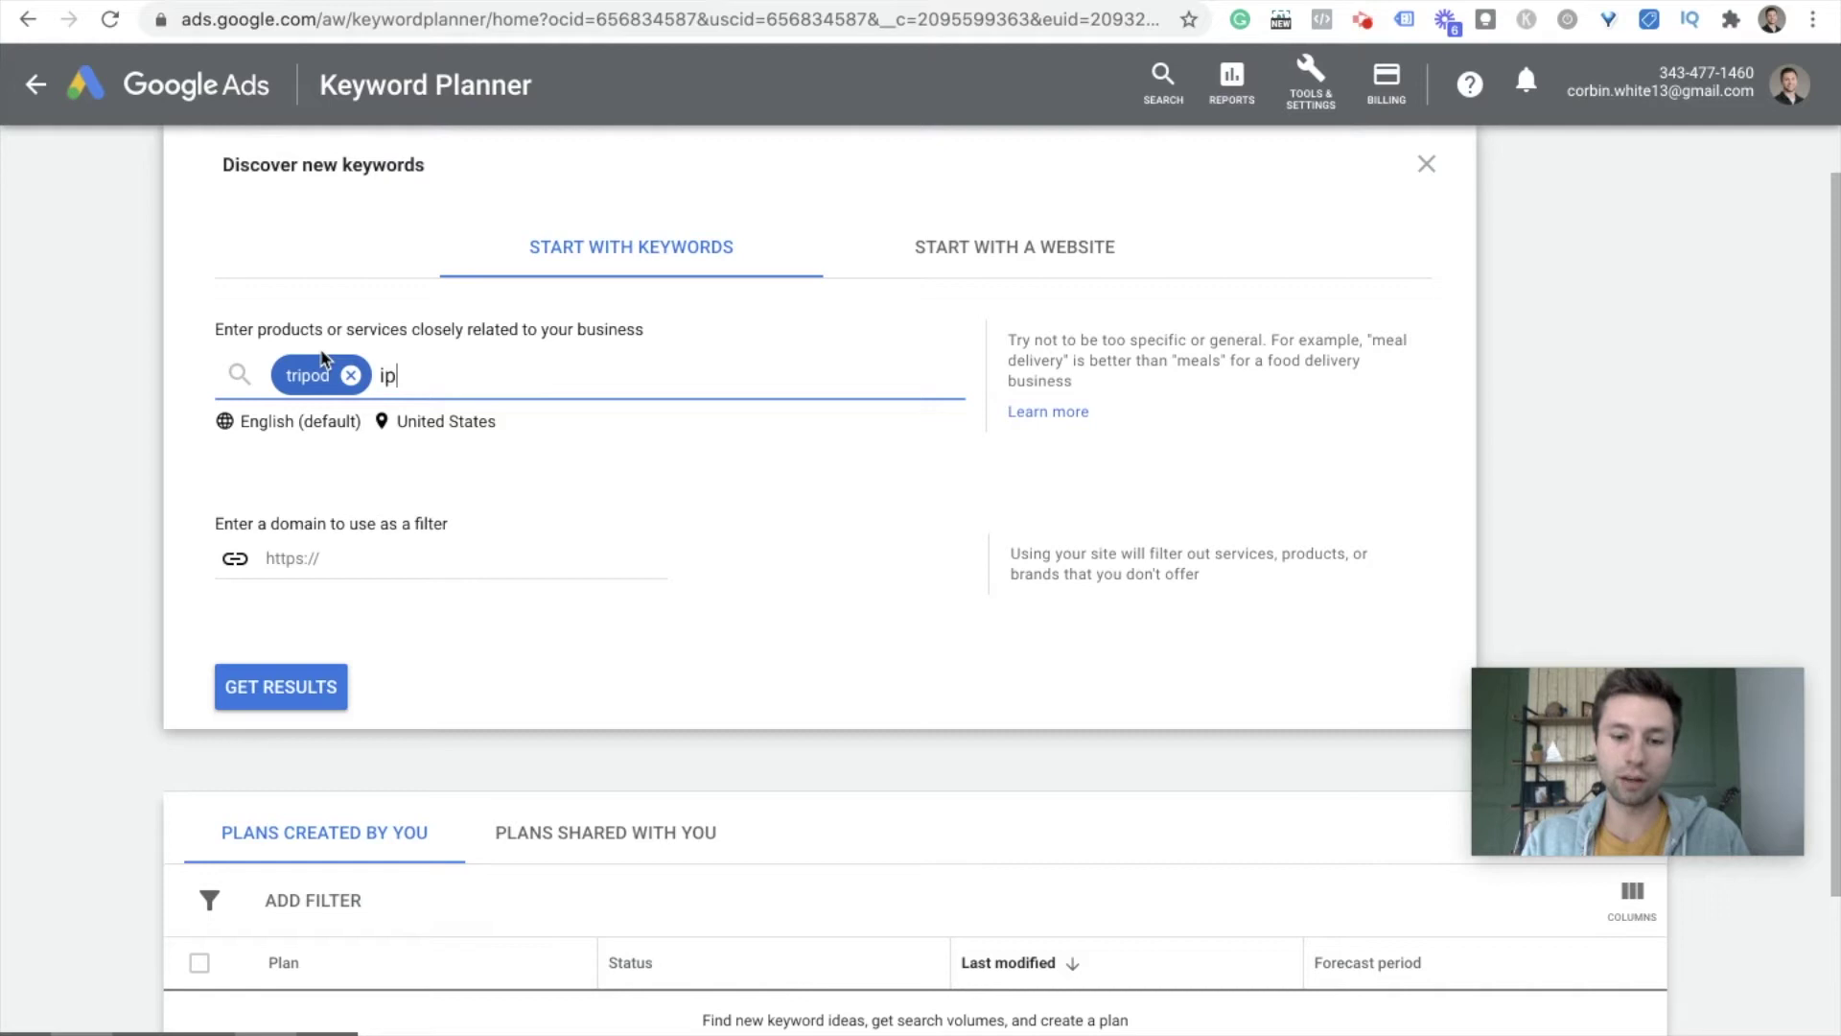
{"action": "type", "text": "hone tripoid"}
{"action": "type", "text": "d"}
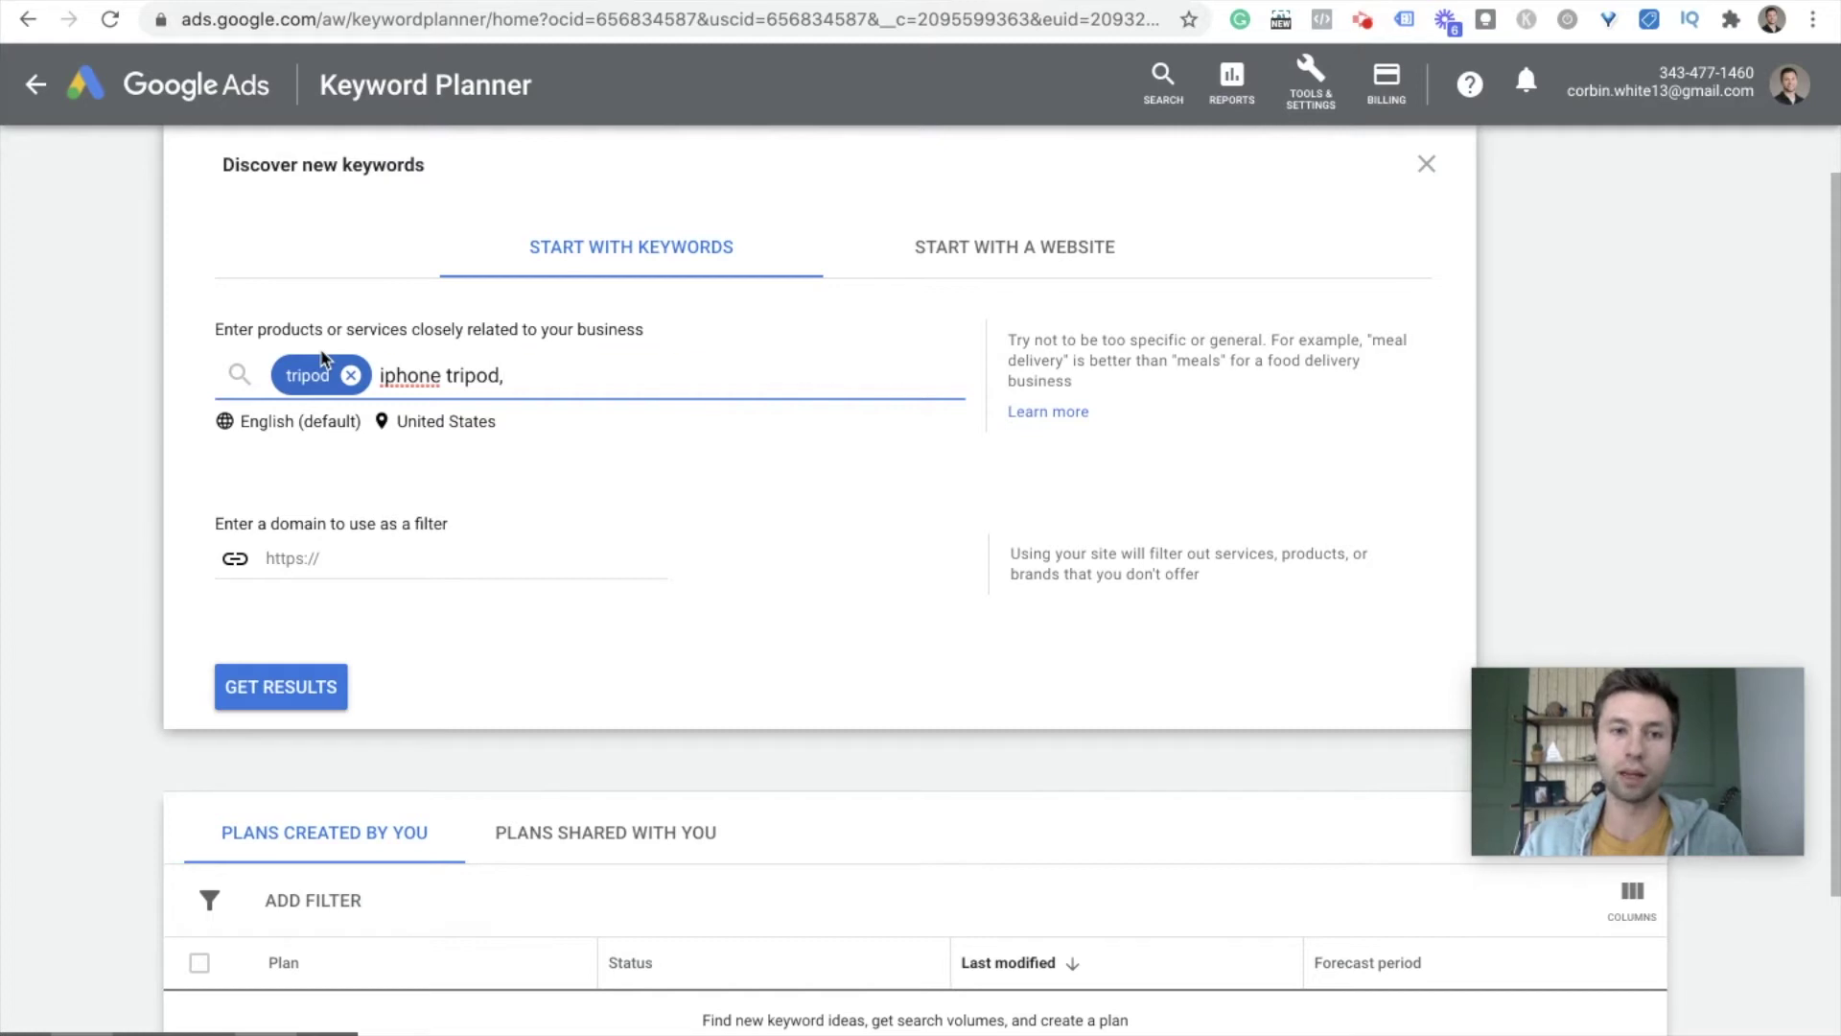
{"action": "type", "text": ","}
{"action": "left_click", "coordinate": [571, 364]}
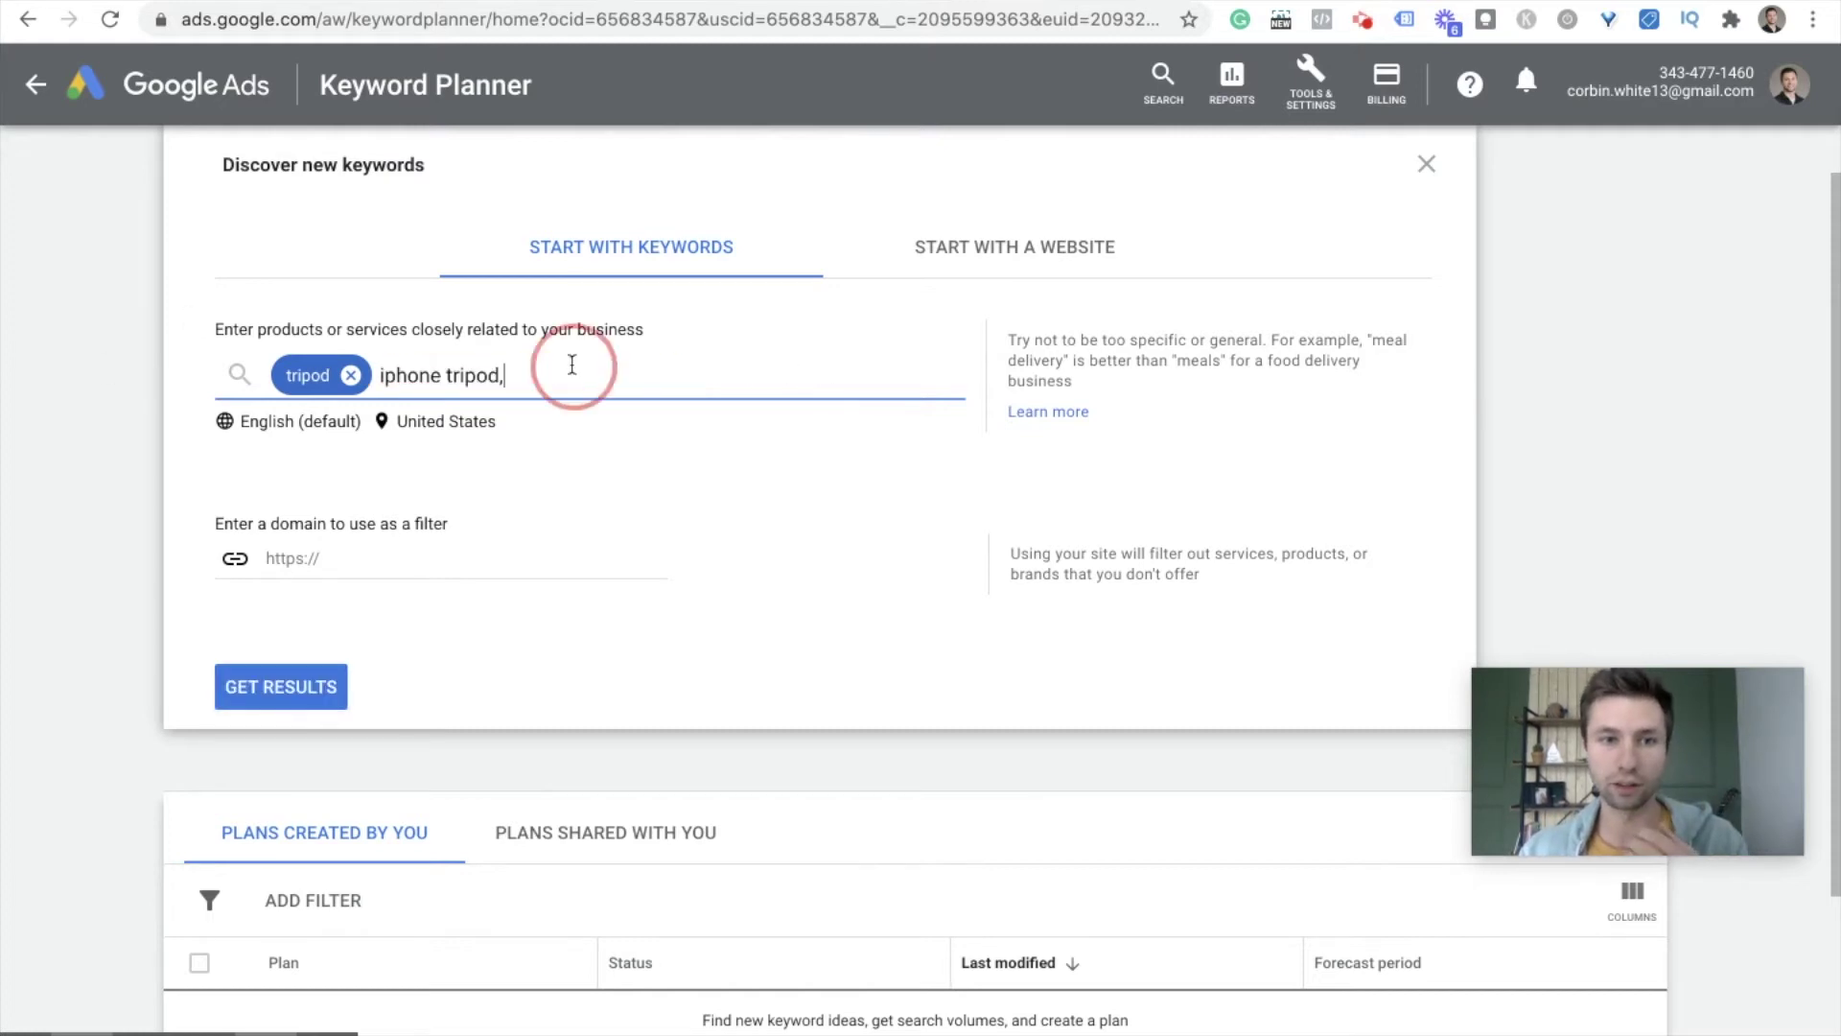
{"action": "key", "text": "BackSpace"}
{"action": "key", "text": "Return"}
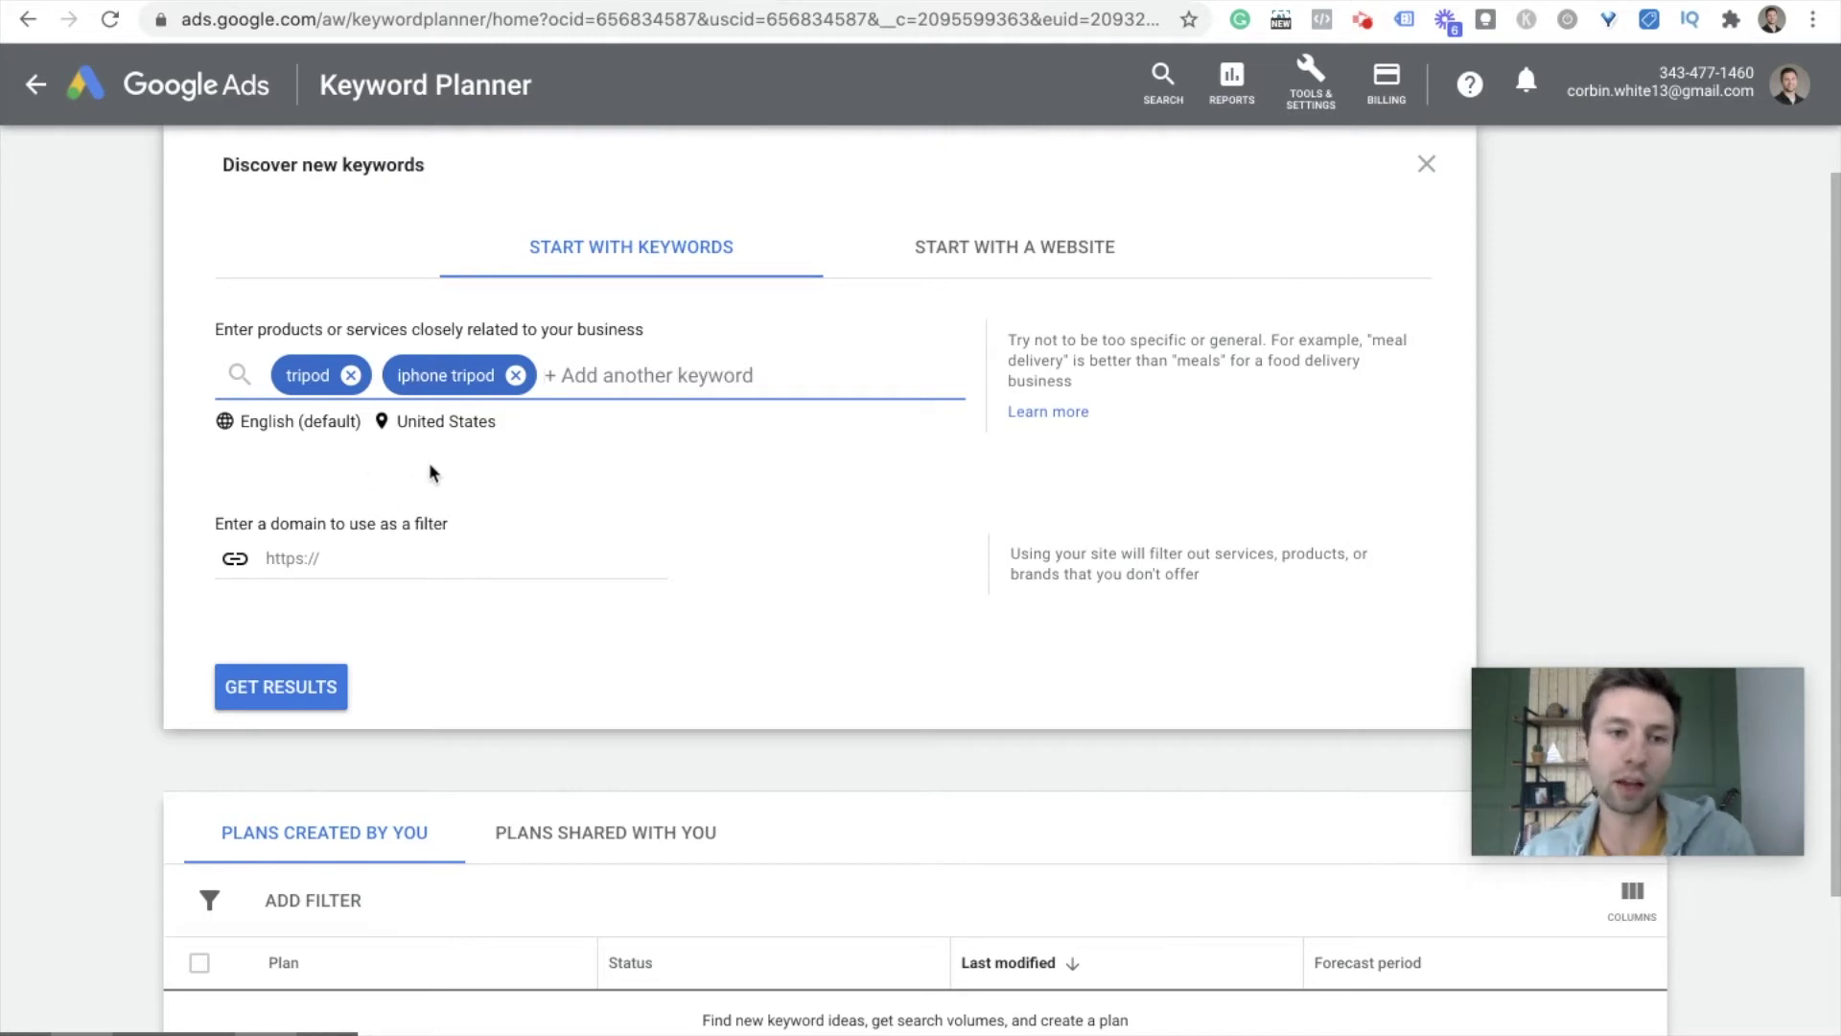
Step: Get keyword ideas for tripod and iphone tripod targeted to the United States
{"action": "left_click", "coordinate": [288, 695]}
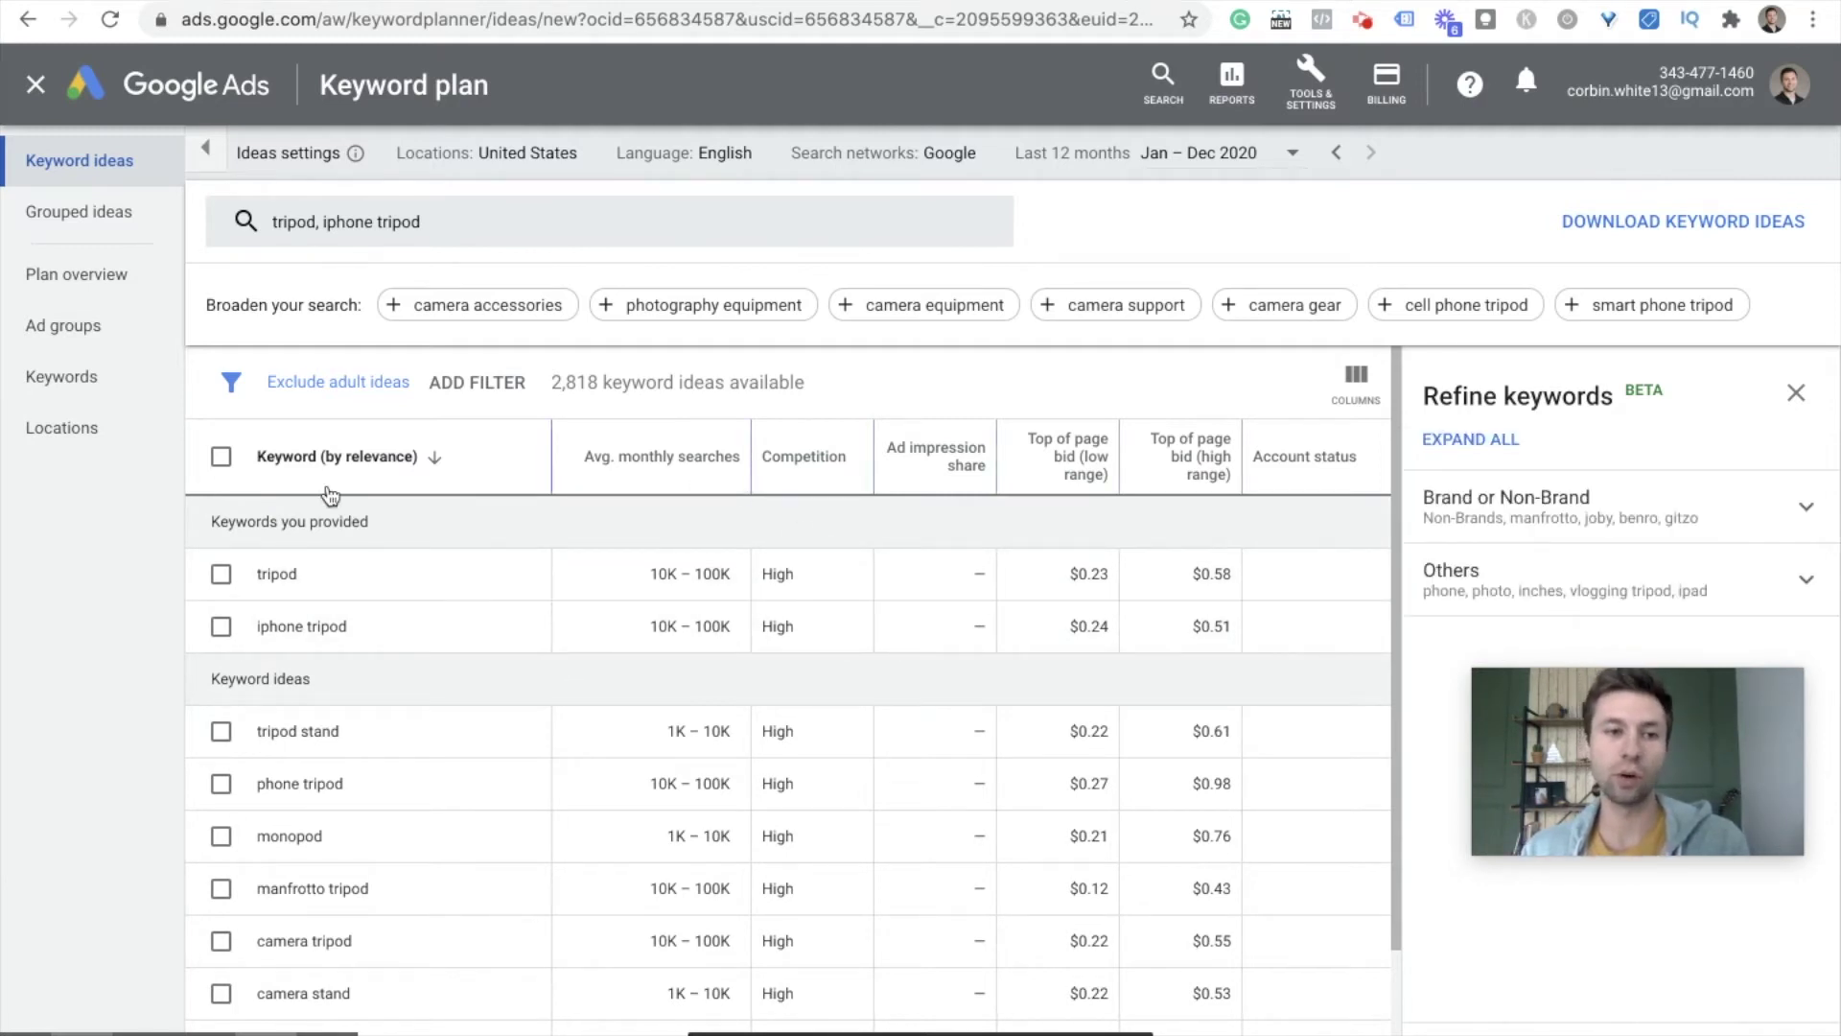
{"action": "scroll", "coordinate": [359, 560], "scroll_direction": "down", "scroll_amount": 1}
{"action": "scroll", "coordinate": [358, 561], "scroll_direction": "up", "scroll_amount": 1}
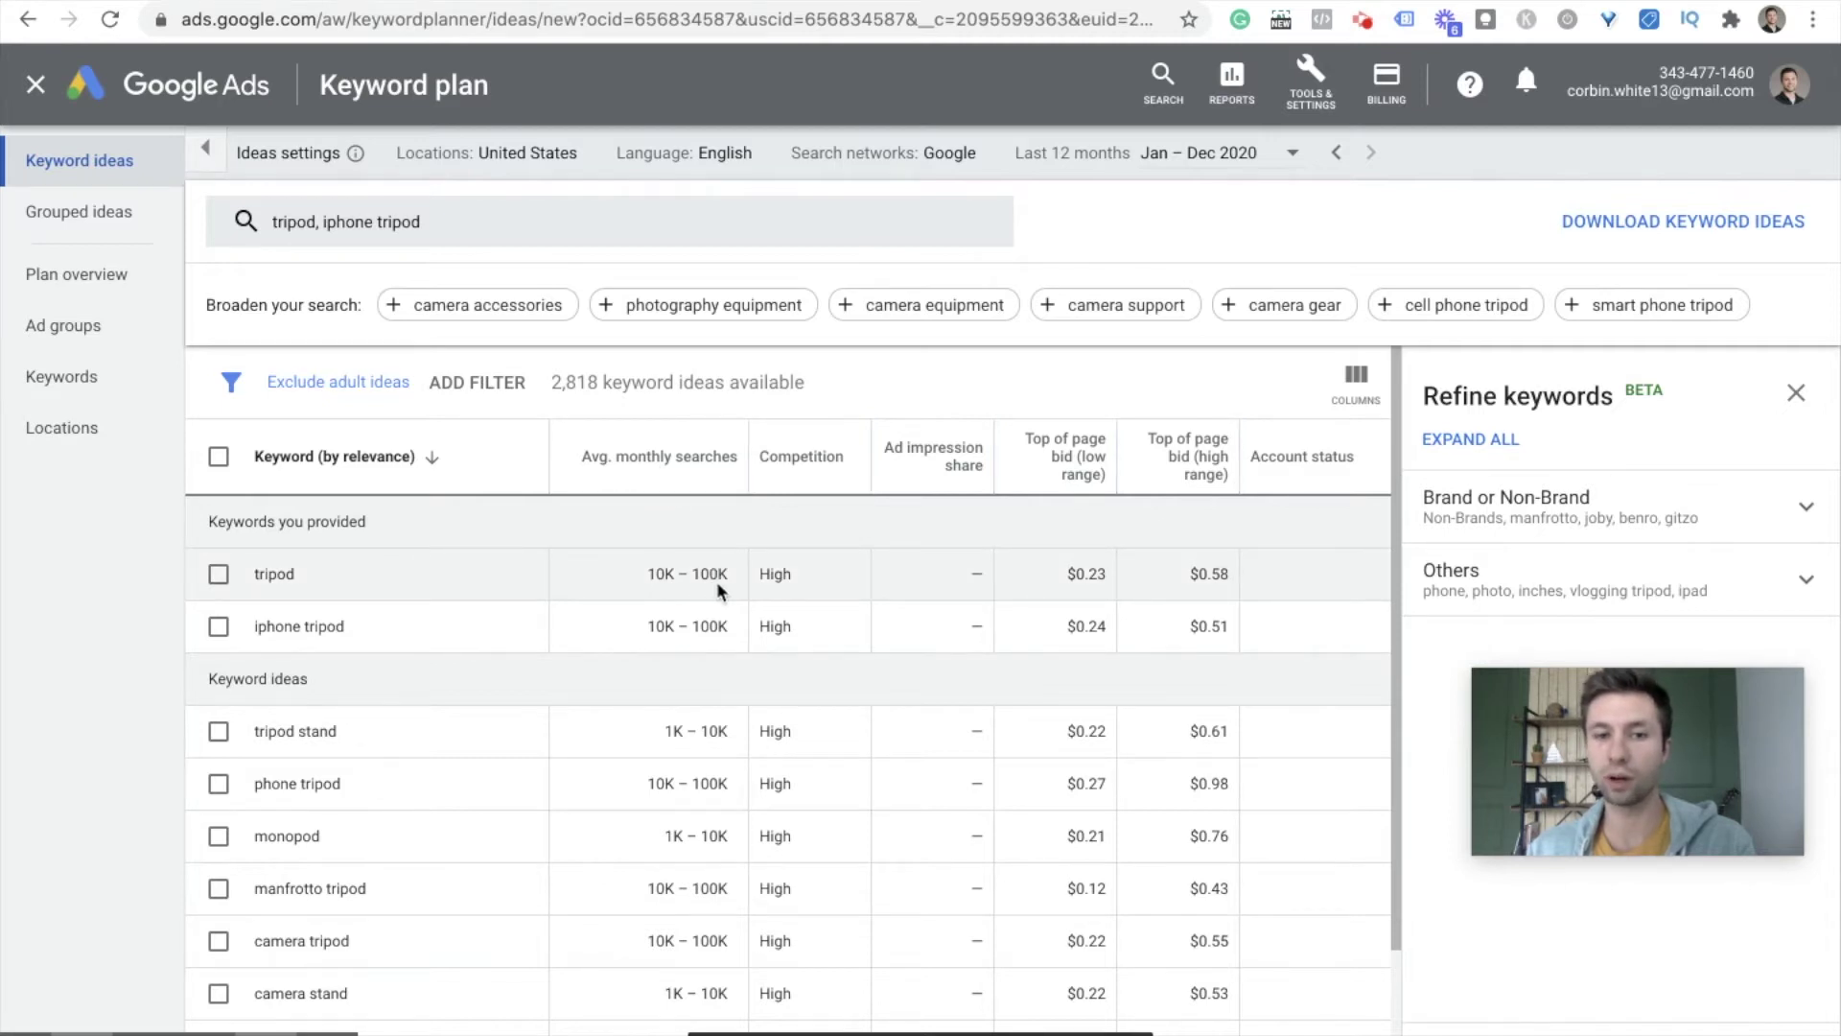
Step: Inspect tripod's High competition and $0.23–$0.58 bid range in the keyword ideas list
{"action": "double_click", "coordinate": [787, 576]}
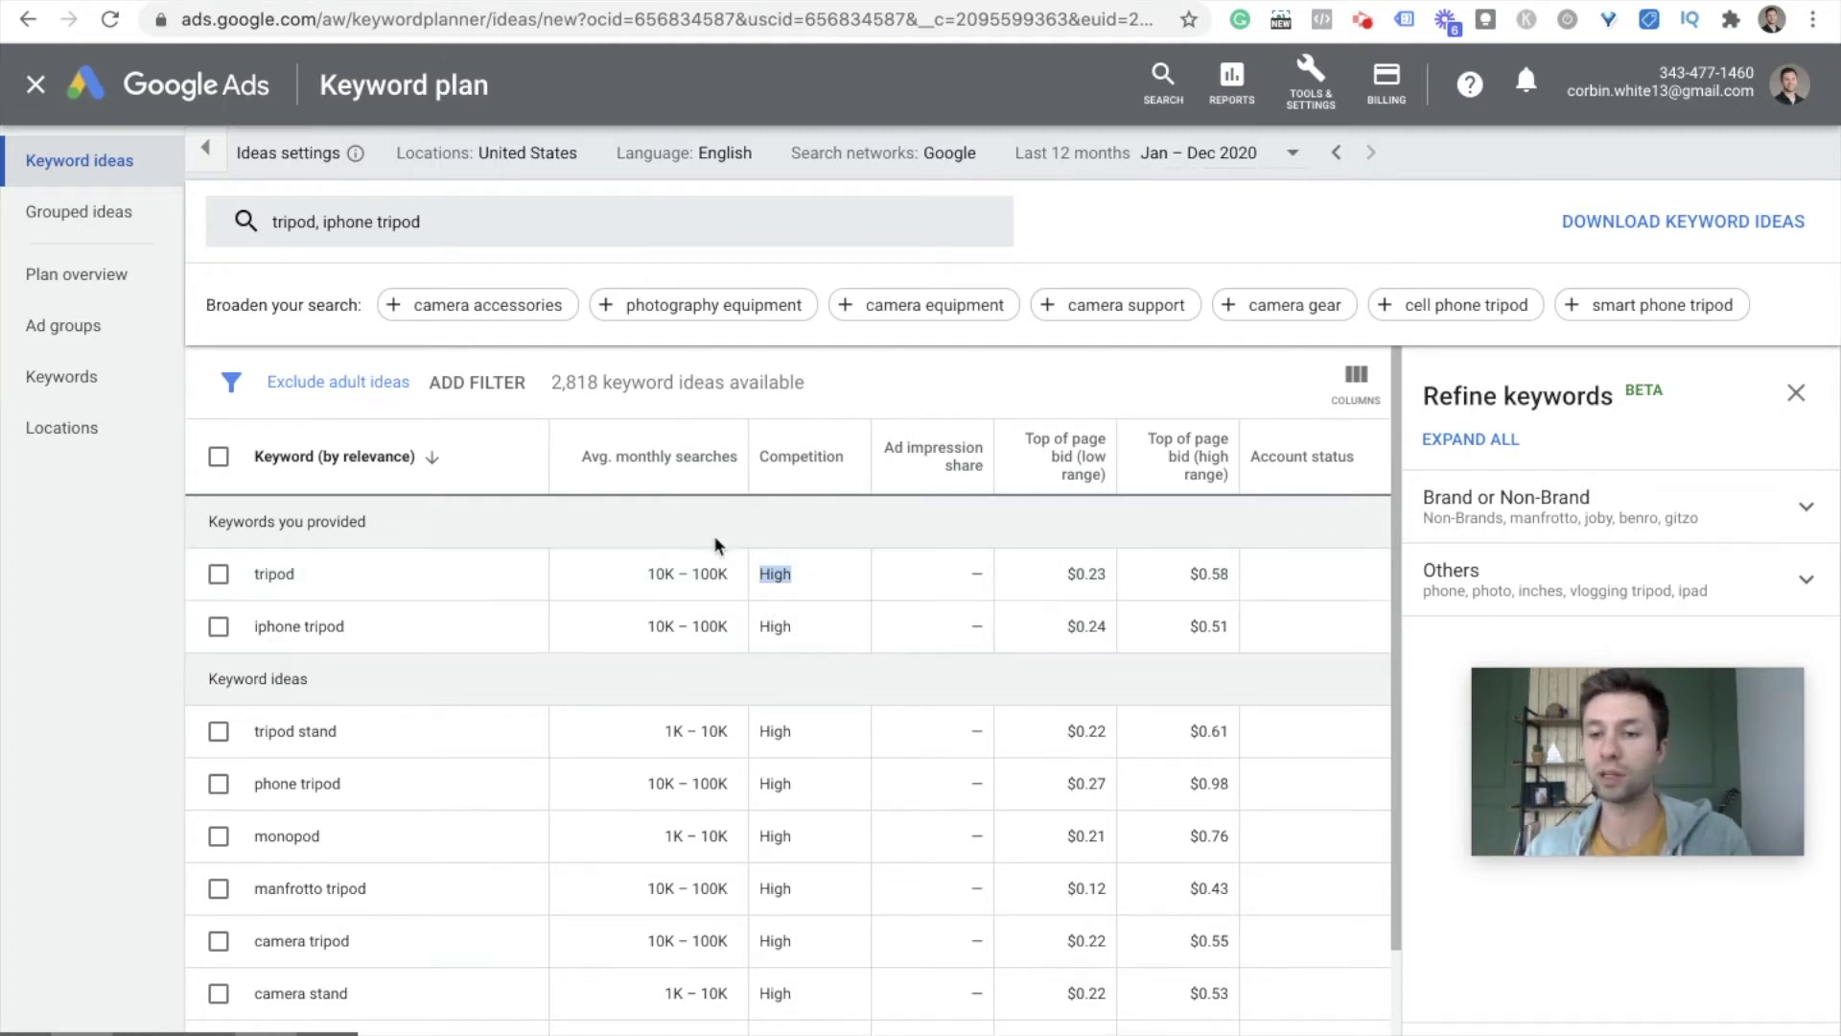
{"action": "left_click_drag", "start_coordinate": [1061, 575], "coordinate": [1239, 575]}
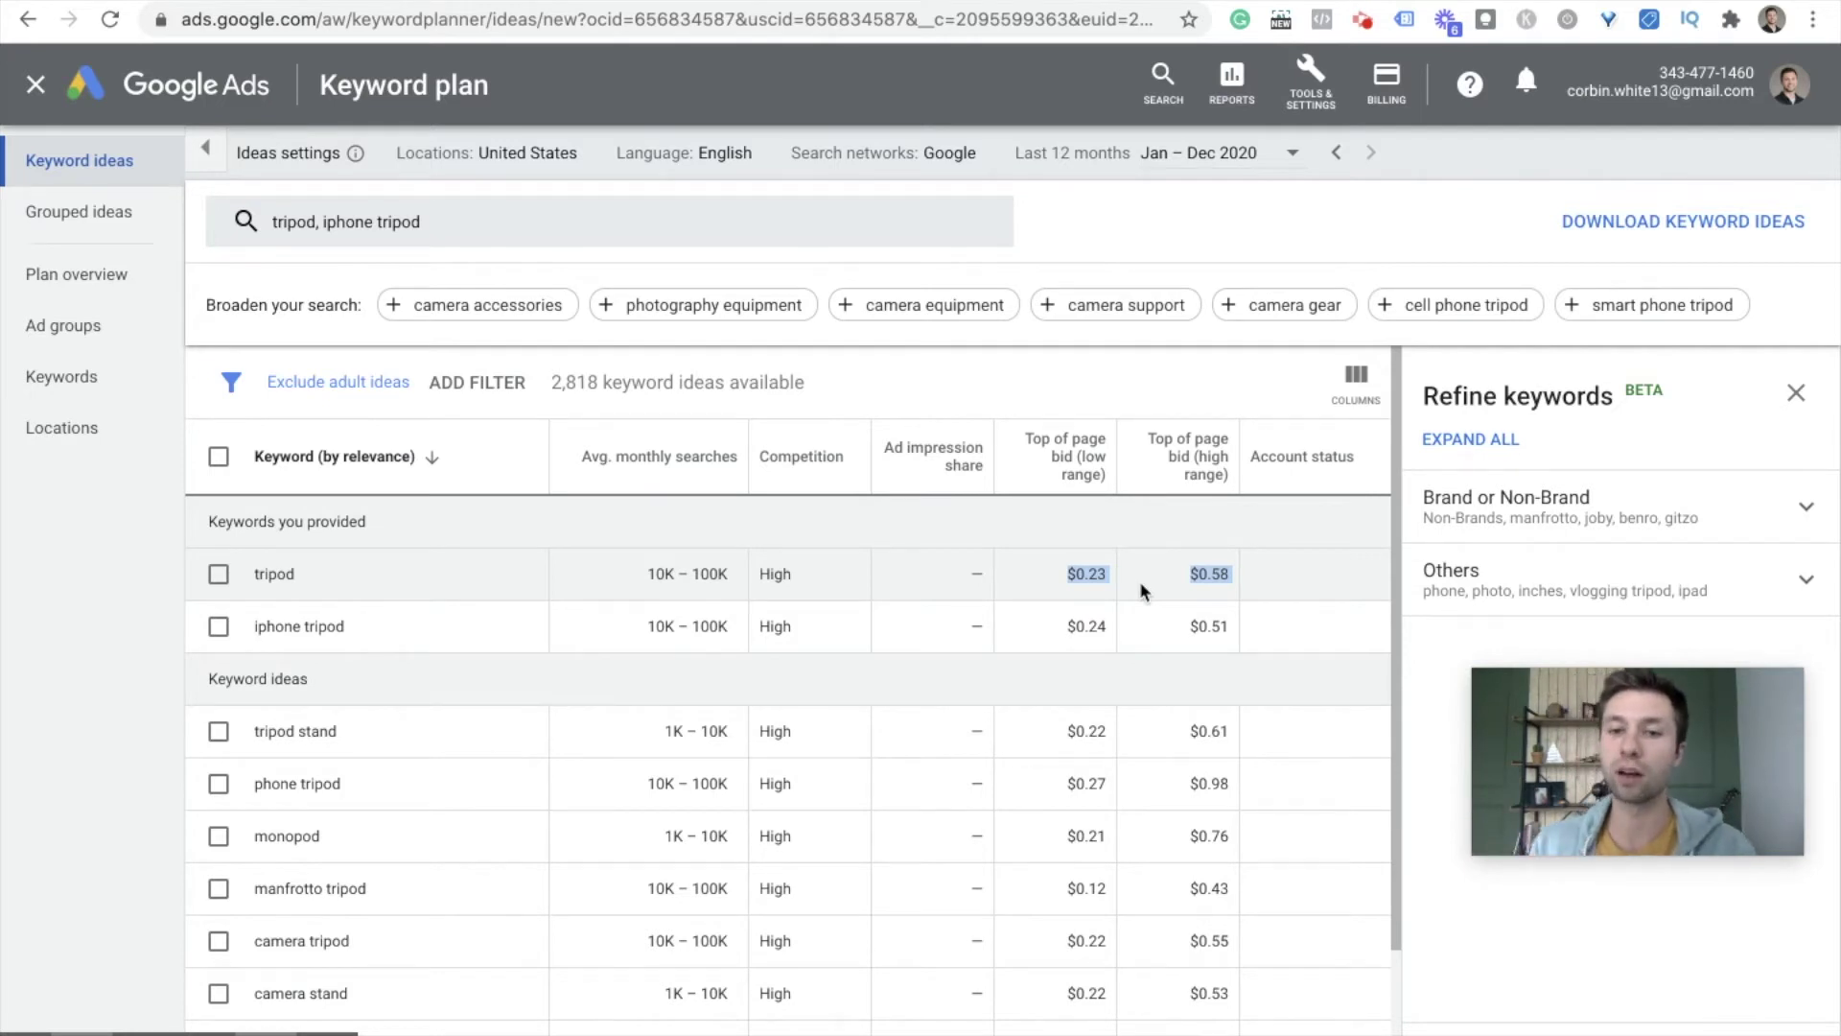
{"action": "left_click", "coordinate": [1047, 575]}
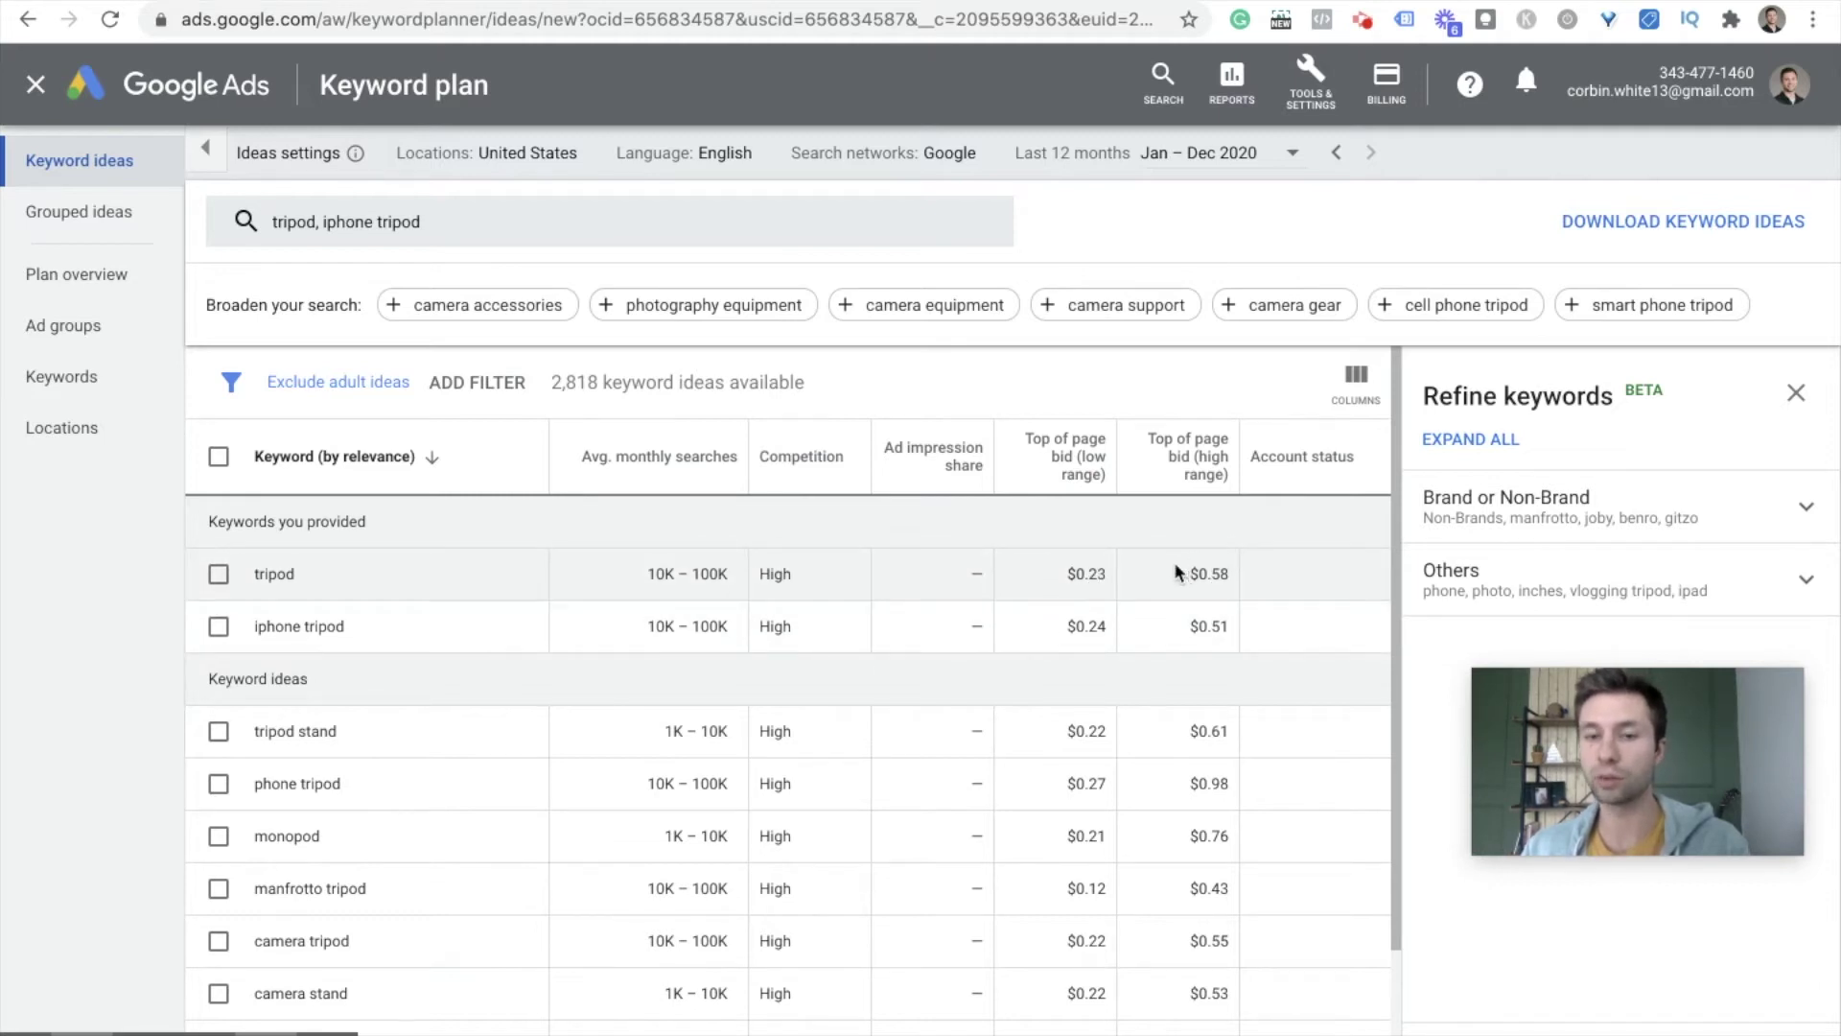
{"action": "scroll", "coordinate": [1193, 600], "scroll_direction": "down", "scroll_amount": 2}
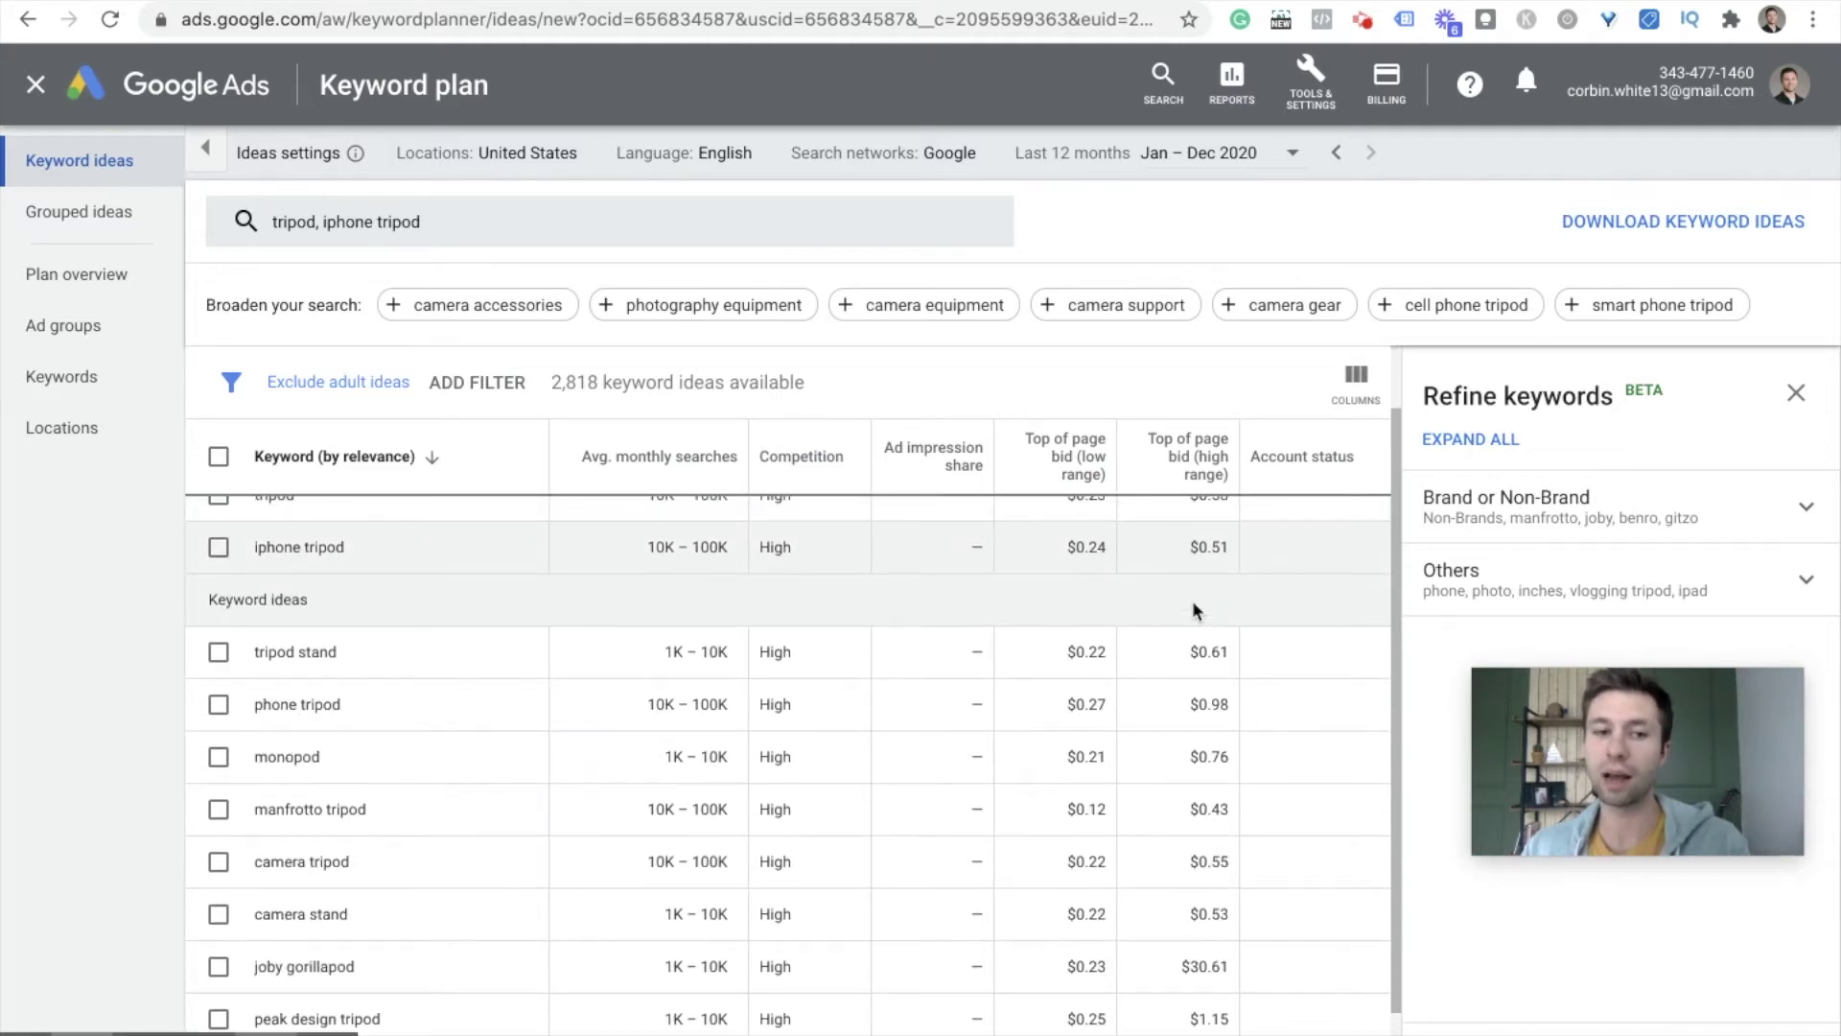
{"action": "scroll", "coordinate": [1193, 601], "scroll_direction": "up", "scroll_amount": 1}
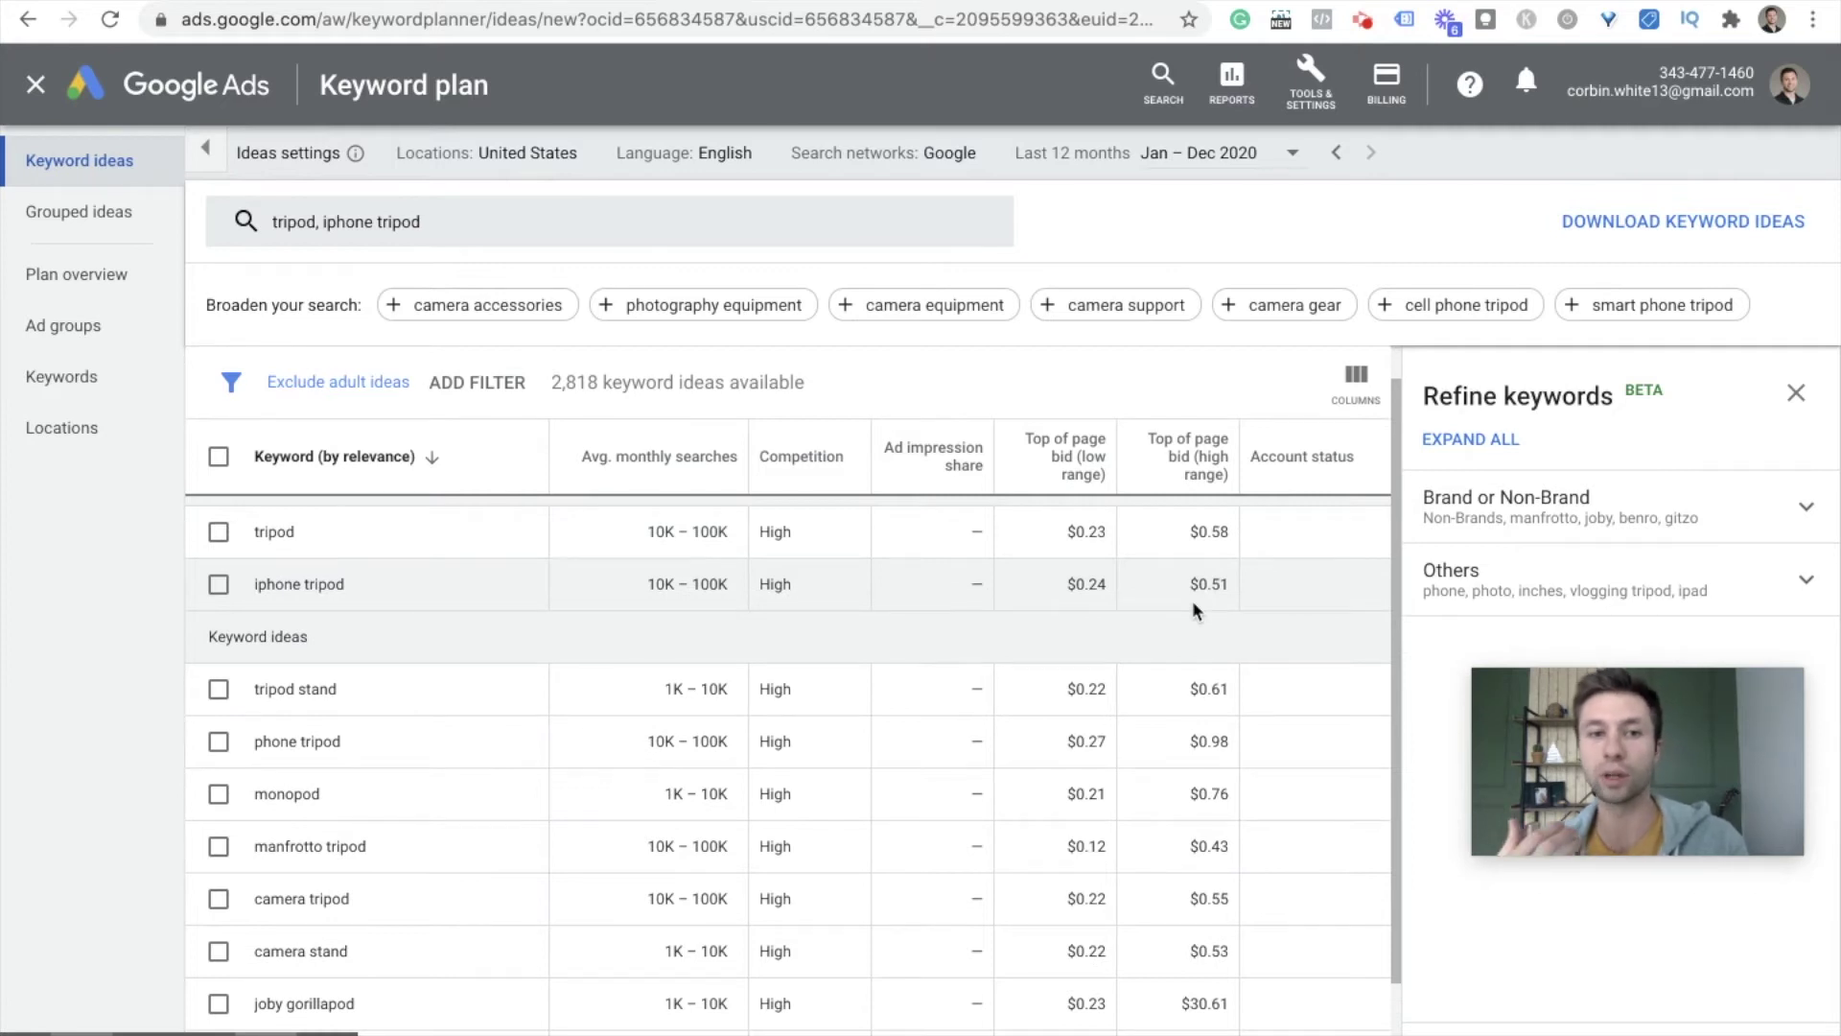
{"action": "scroll", "coordinate": [1055, 566], "scroll_direction": "up", "scroll_amount": 1}
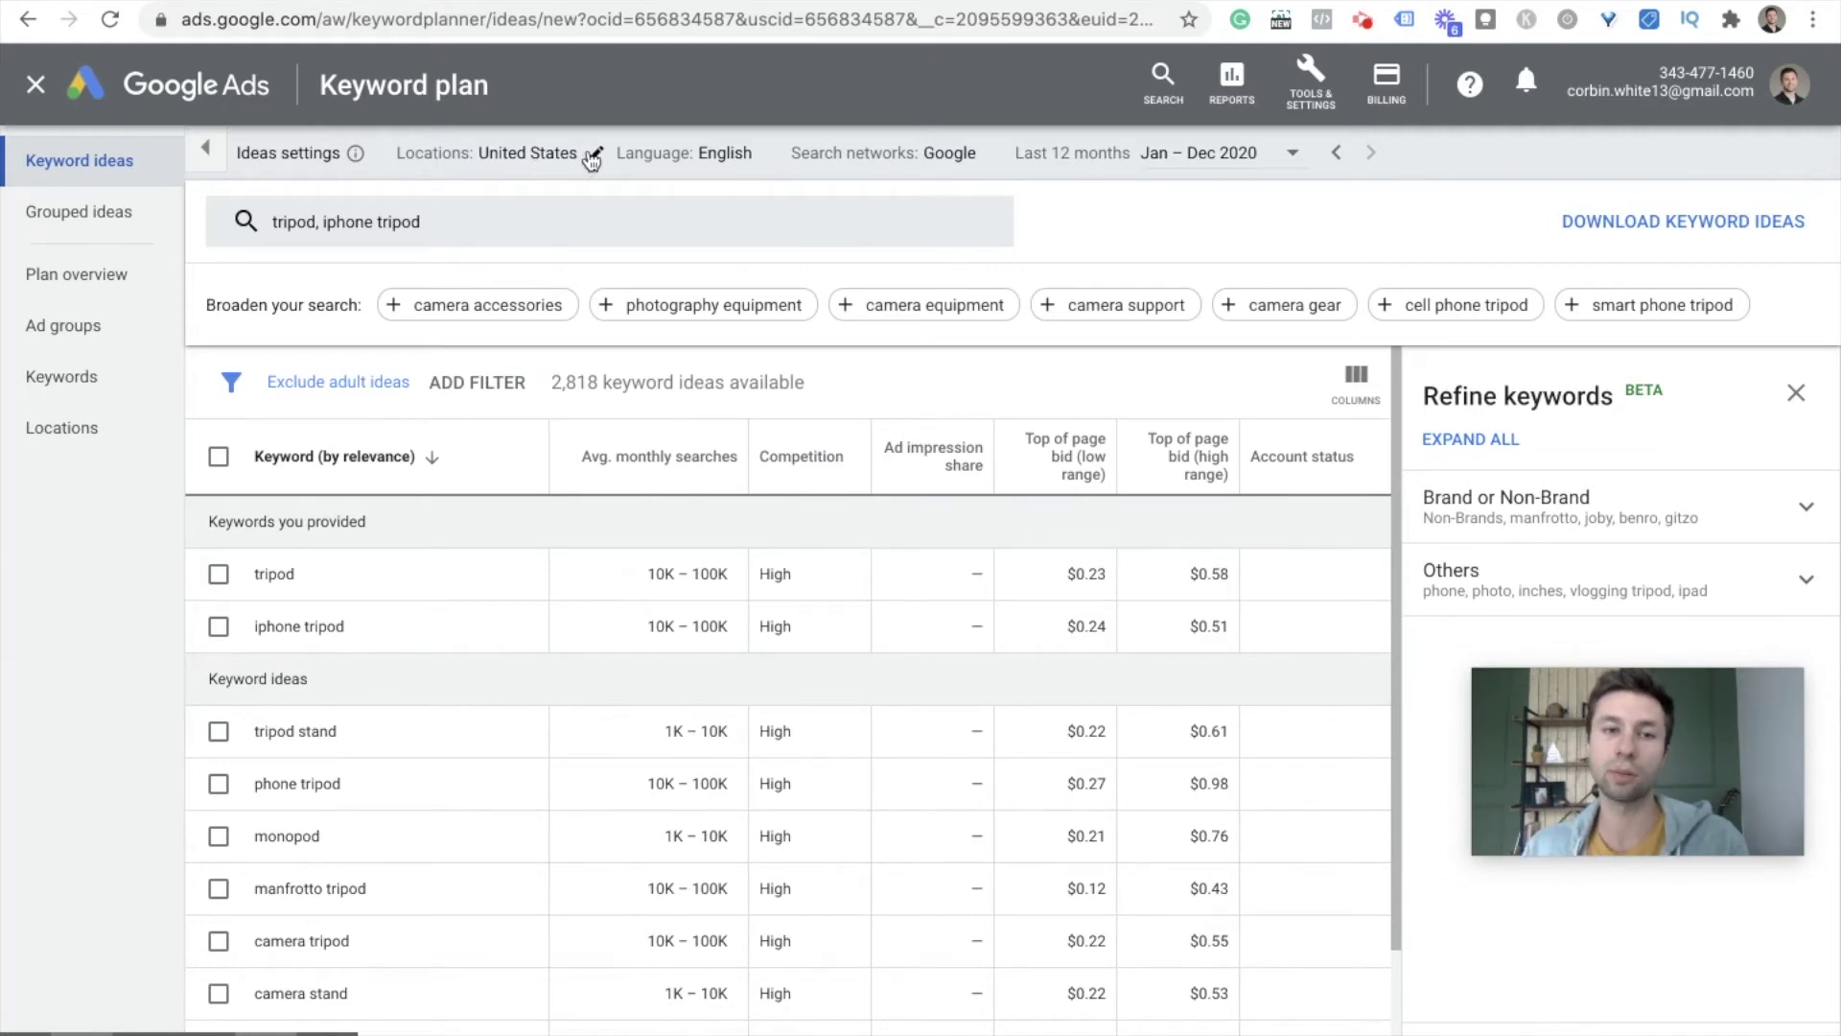
{"action": "left_click", "coordinate": [594, 155]}
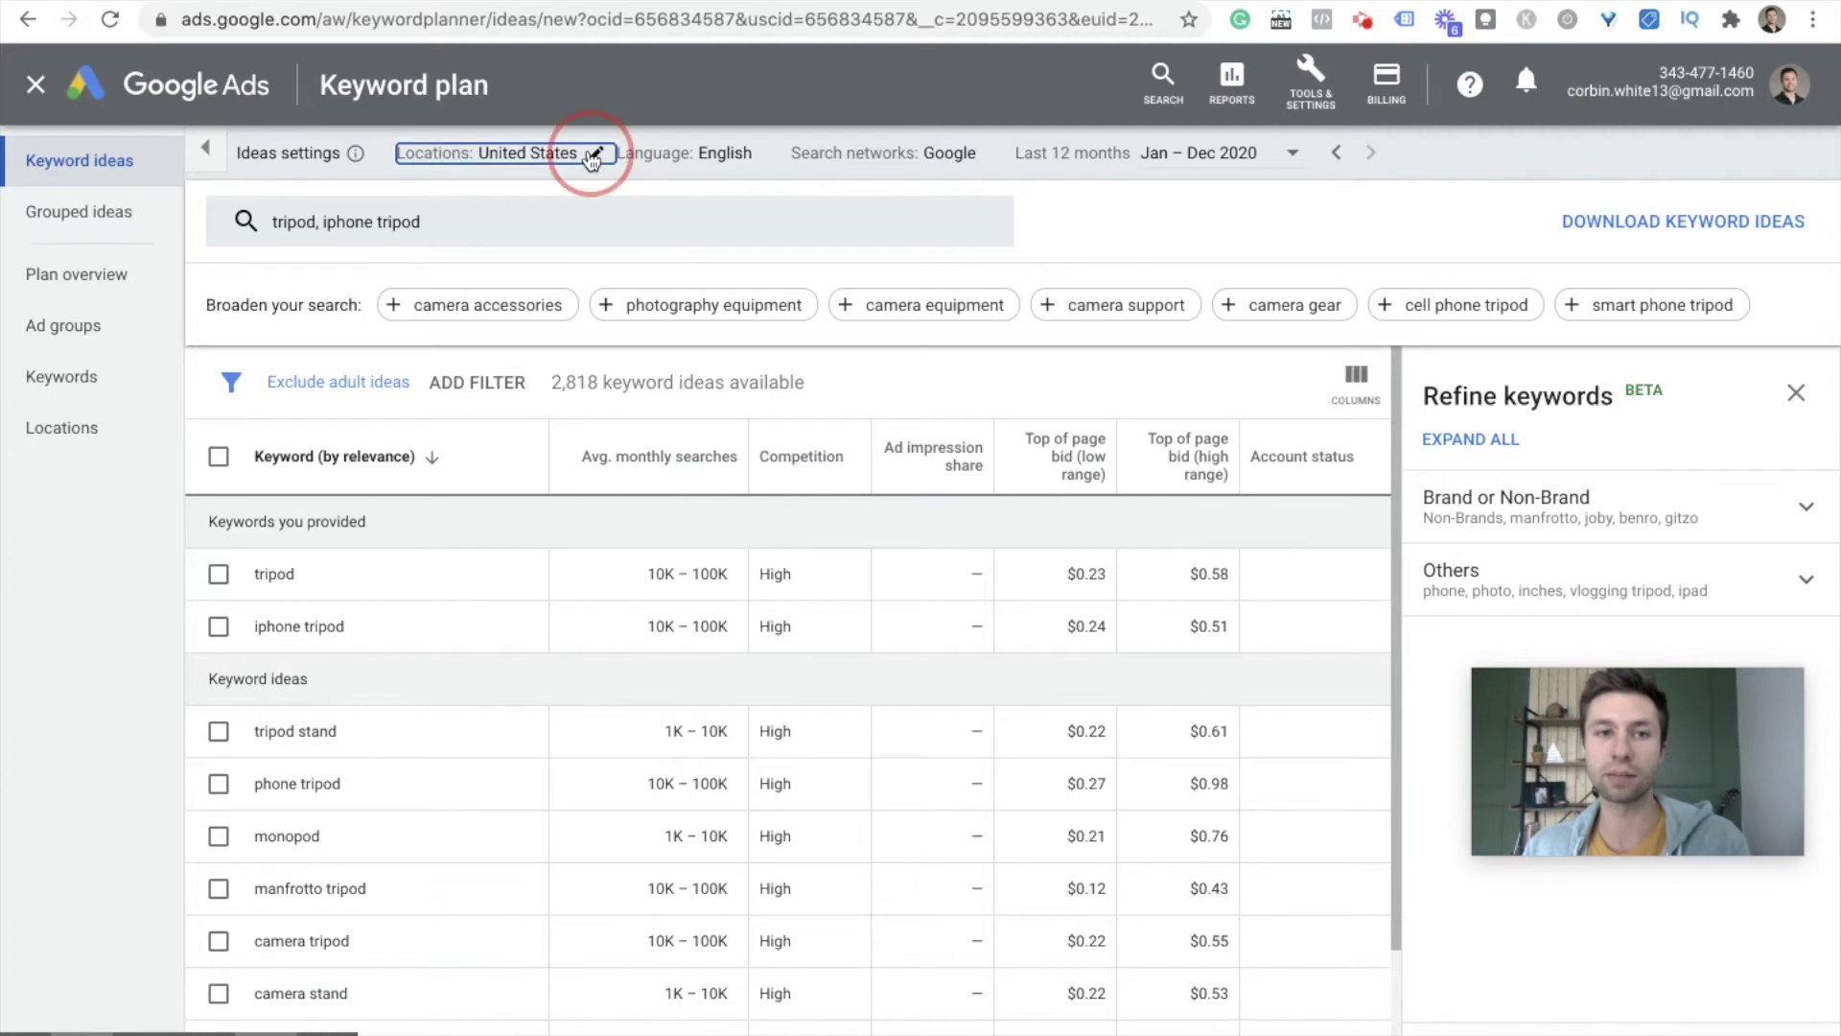
{"action": "left_click", "coordinate": [398, 305]}
{"action": "type", "text": "nev"}
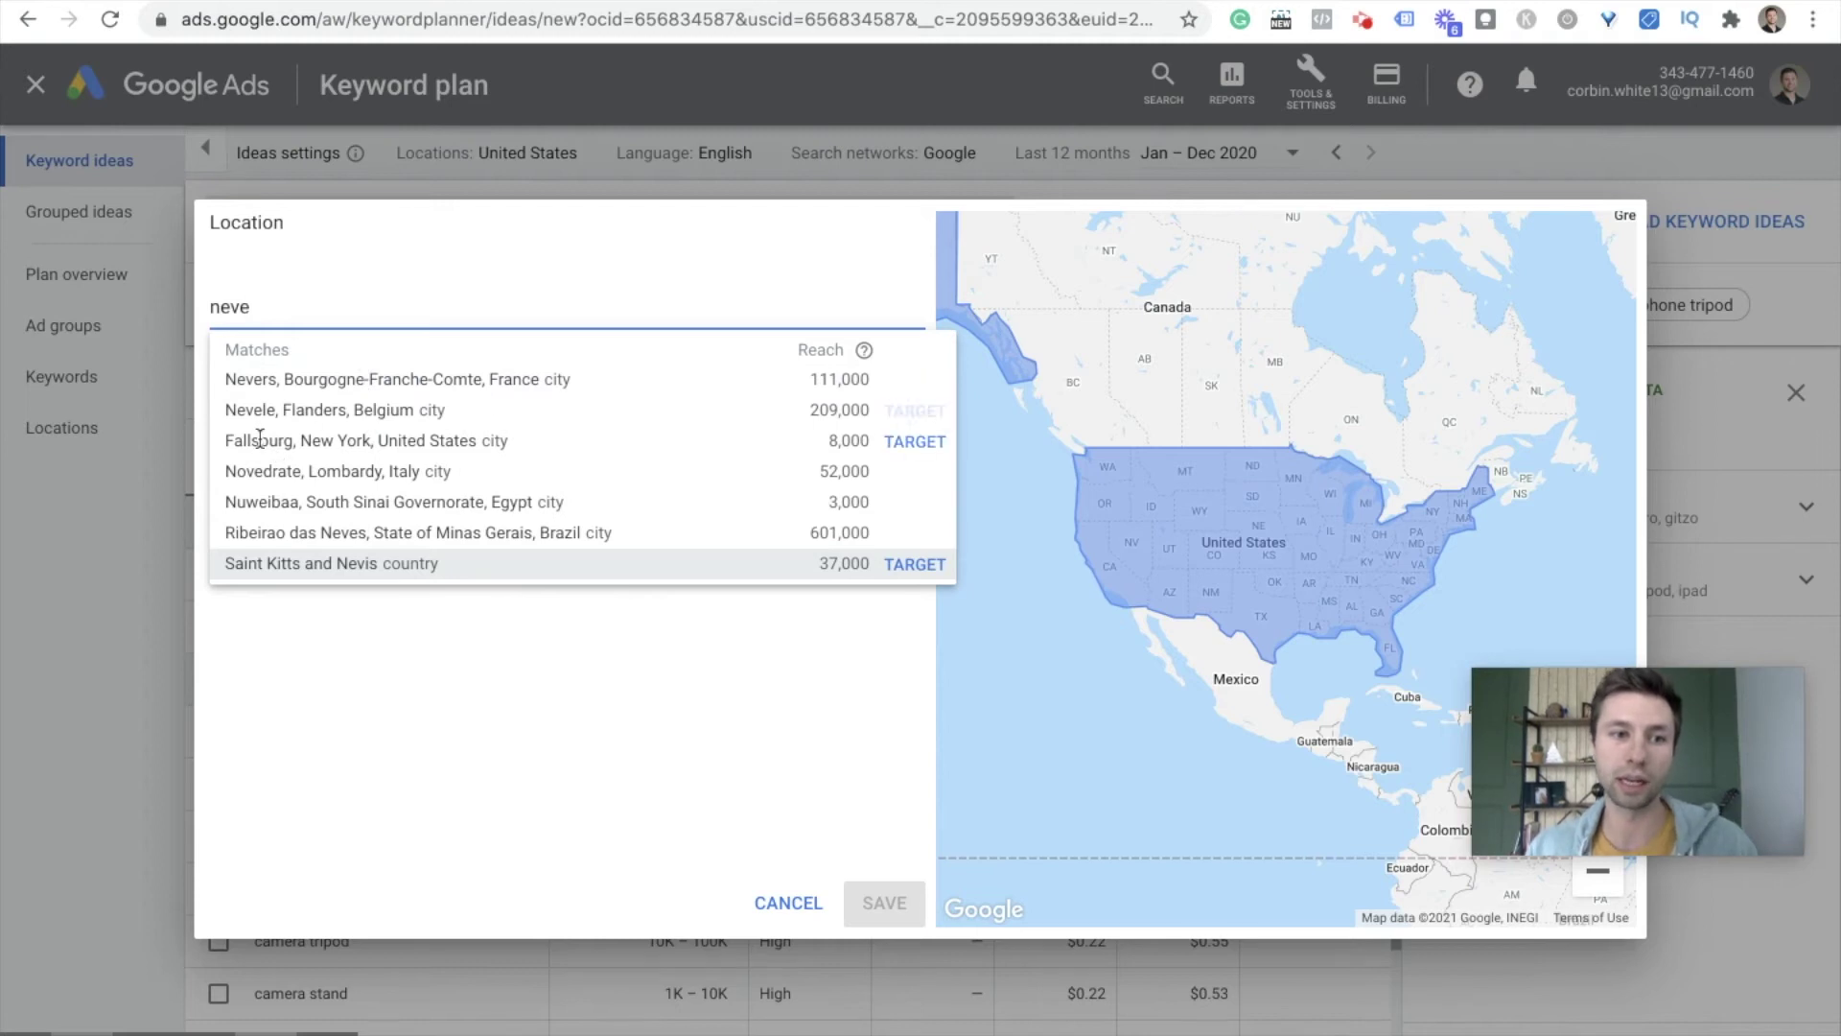
{"action": "type", "text": "e"}
{"action": "key", "text": "BackSpace"}
{"action": "key", "text": "BackSpace"}
{"action": "key", "text": "BackSpace"}
{"action": "key", "text": "BackSpace"}
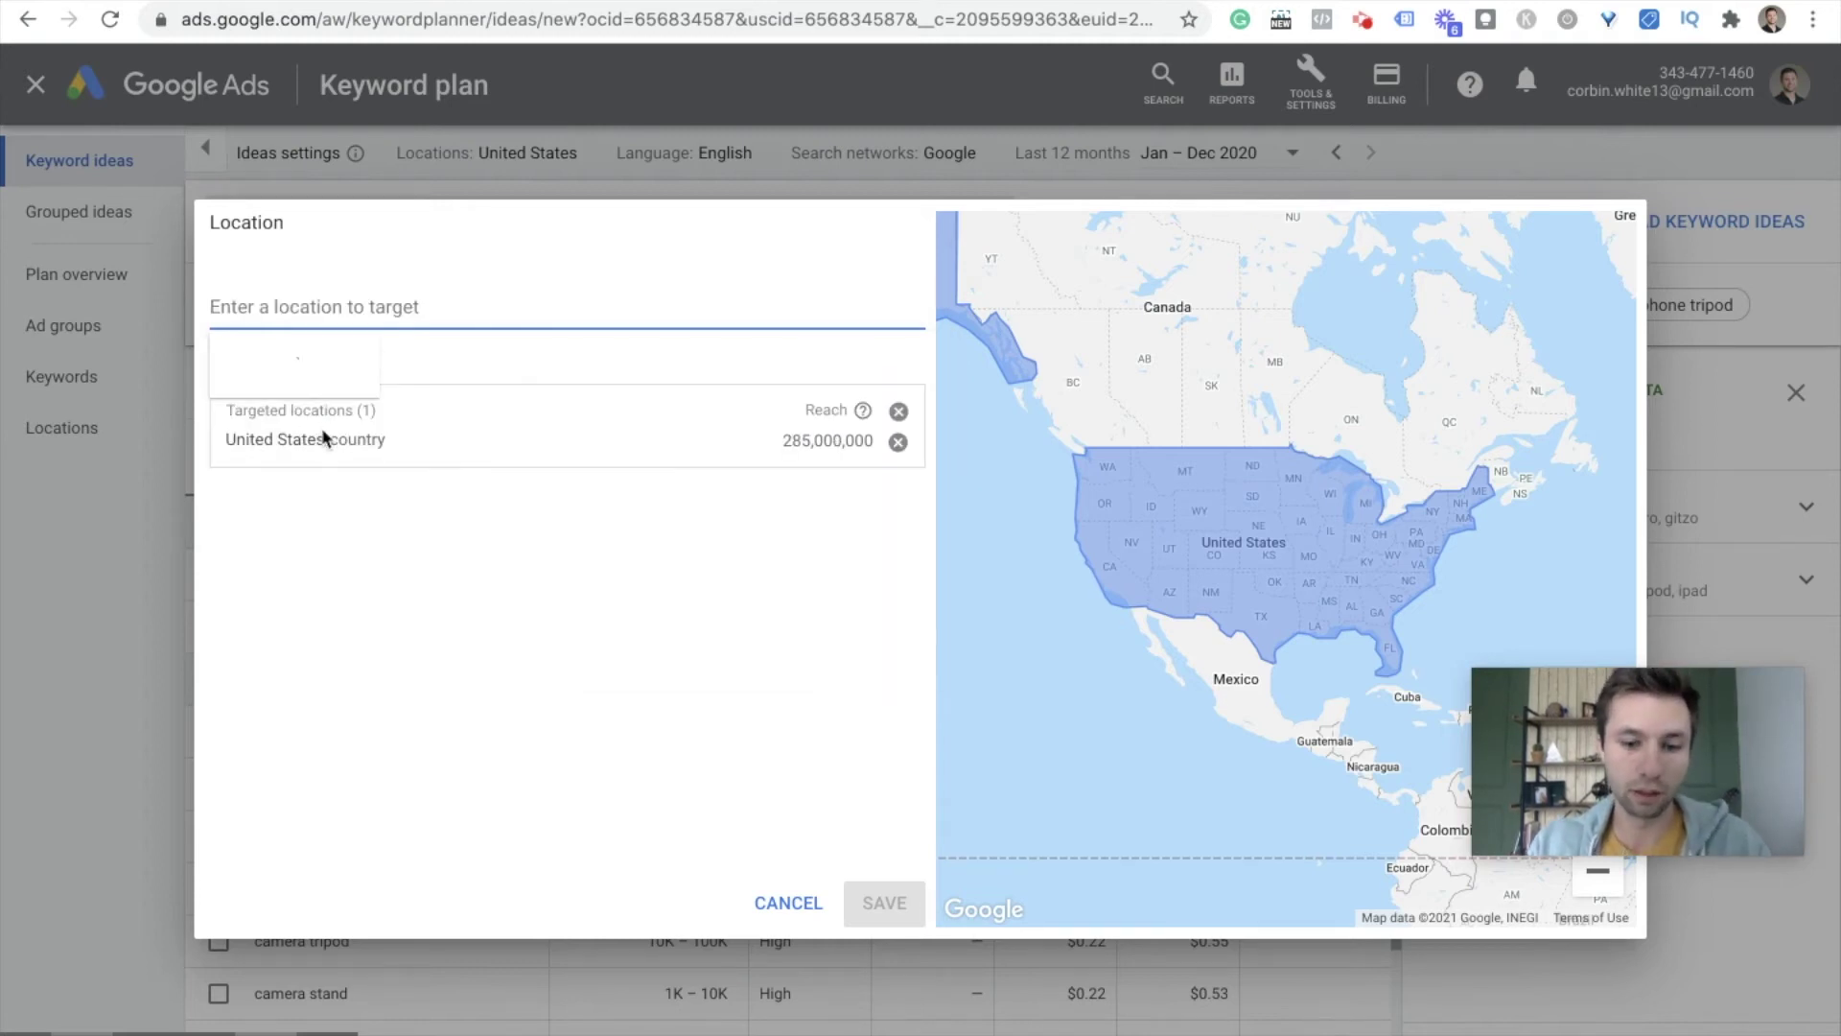
{"action": "type", "text": "nevad"}
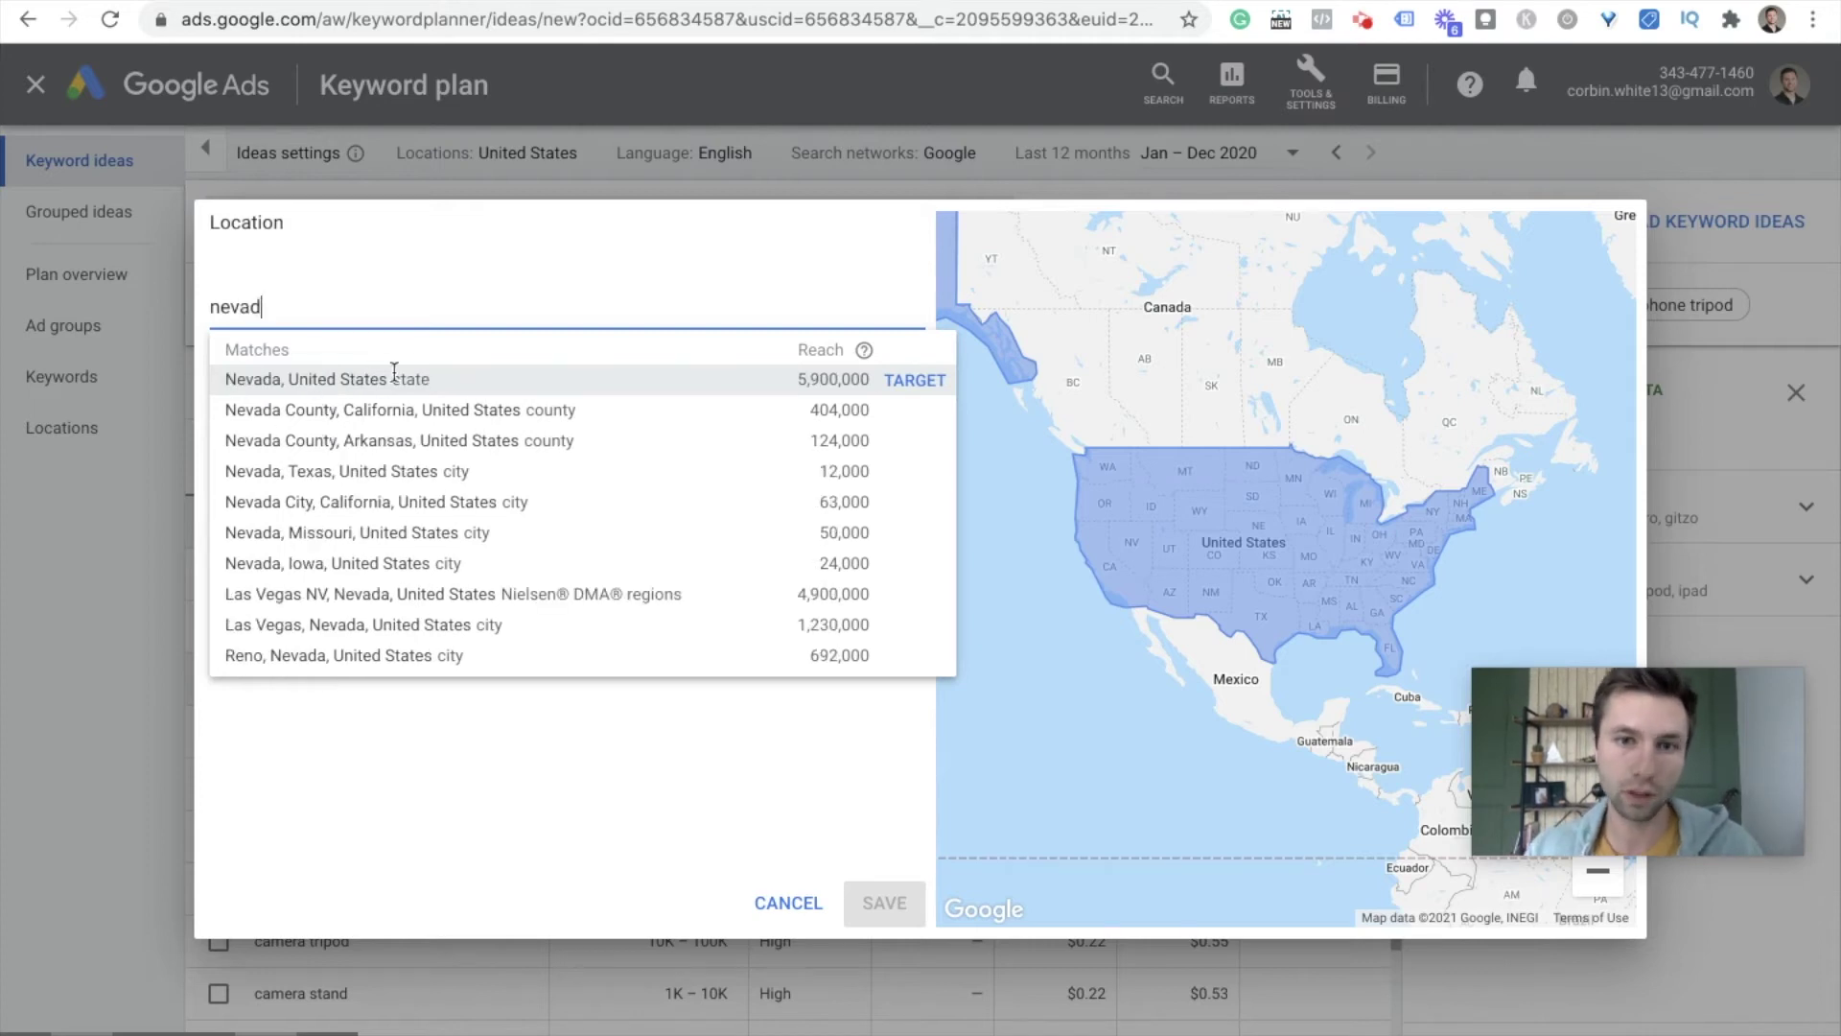
{"action": "left_click", "coordinate": [913, 379]}
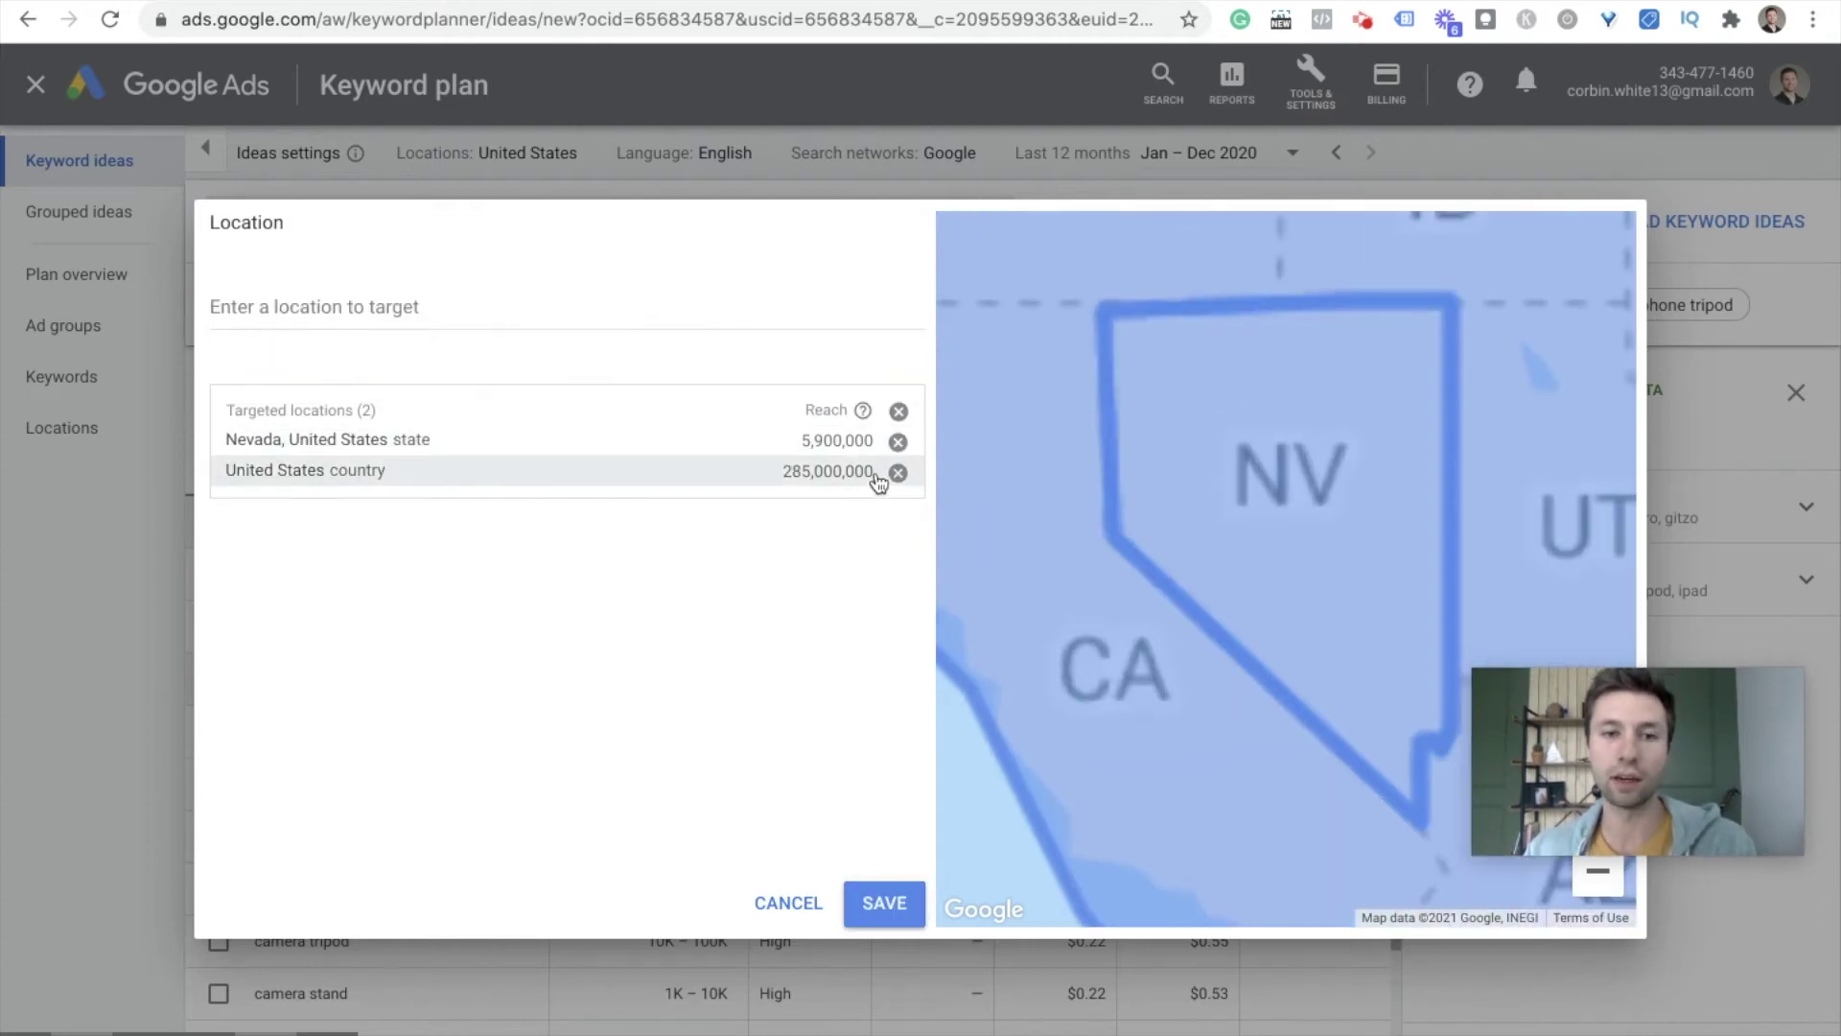
{"action": "left_click", "coordinate": [898, 471]}
{"action": "left_click", "coordinate": [884, 915]}
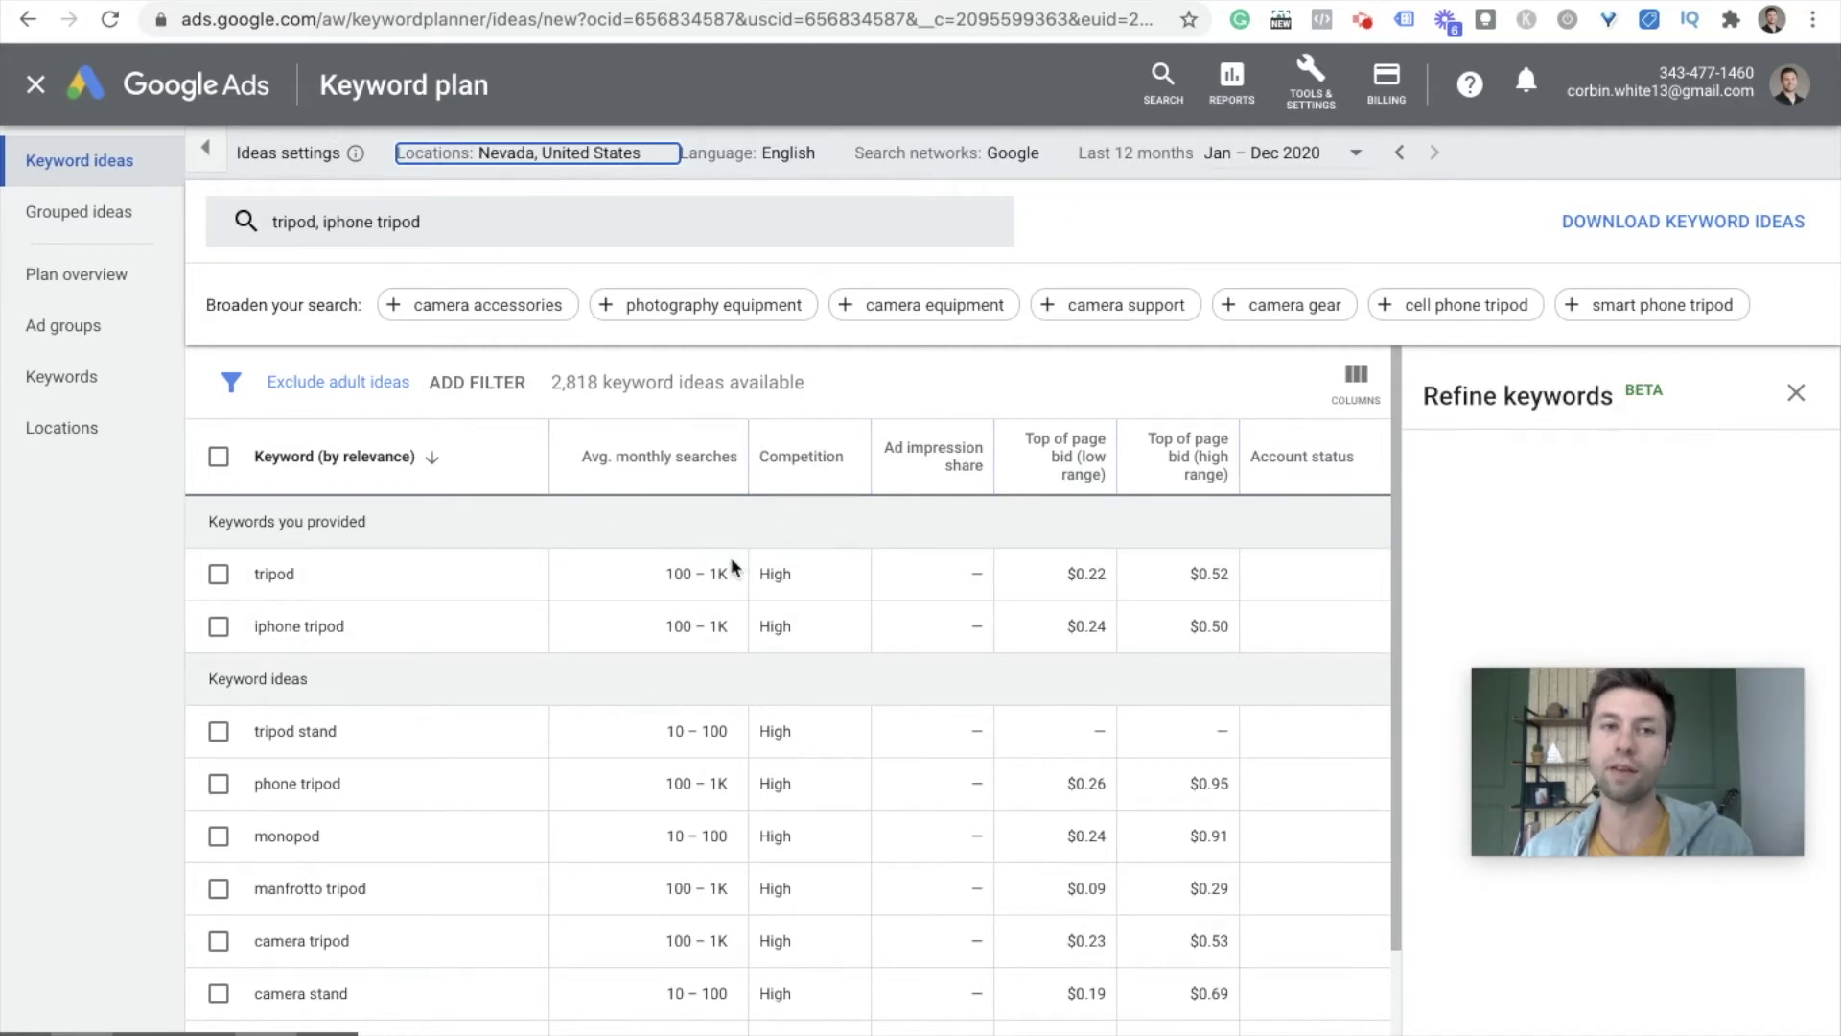
{"action": "scroll", "coordinate": [731, 567], "scroll_direction": "down", "scroll_amount": 2}
{"action": "scroll", "coordinate": [721, 614], "scroll_direction": "up", "scroll_amount": 2}
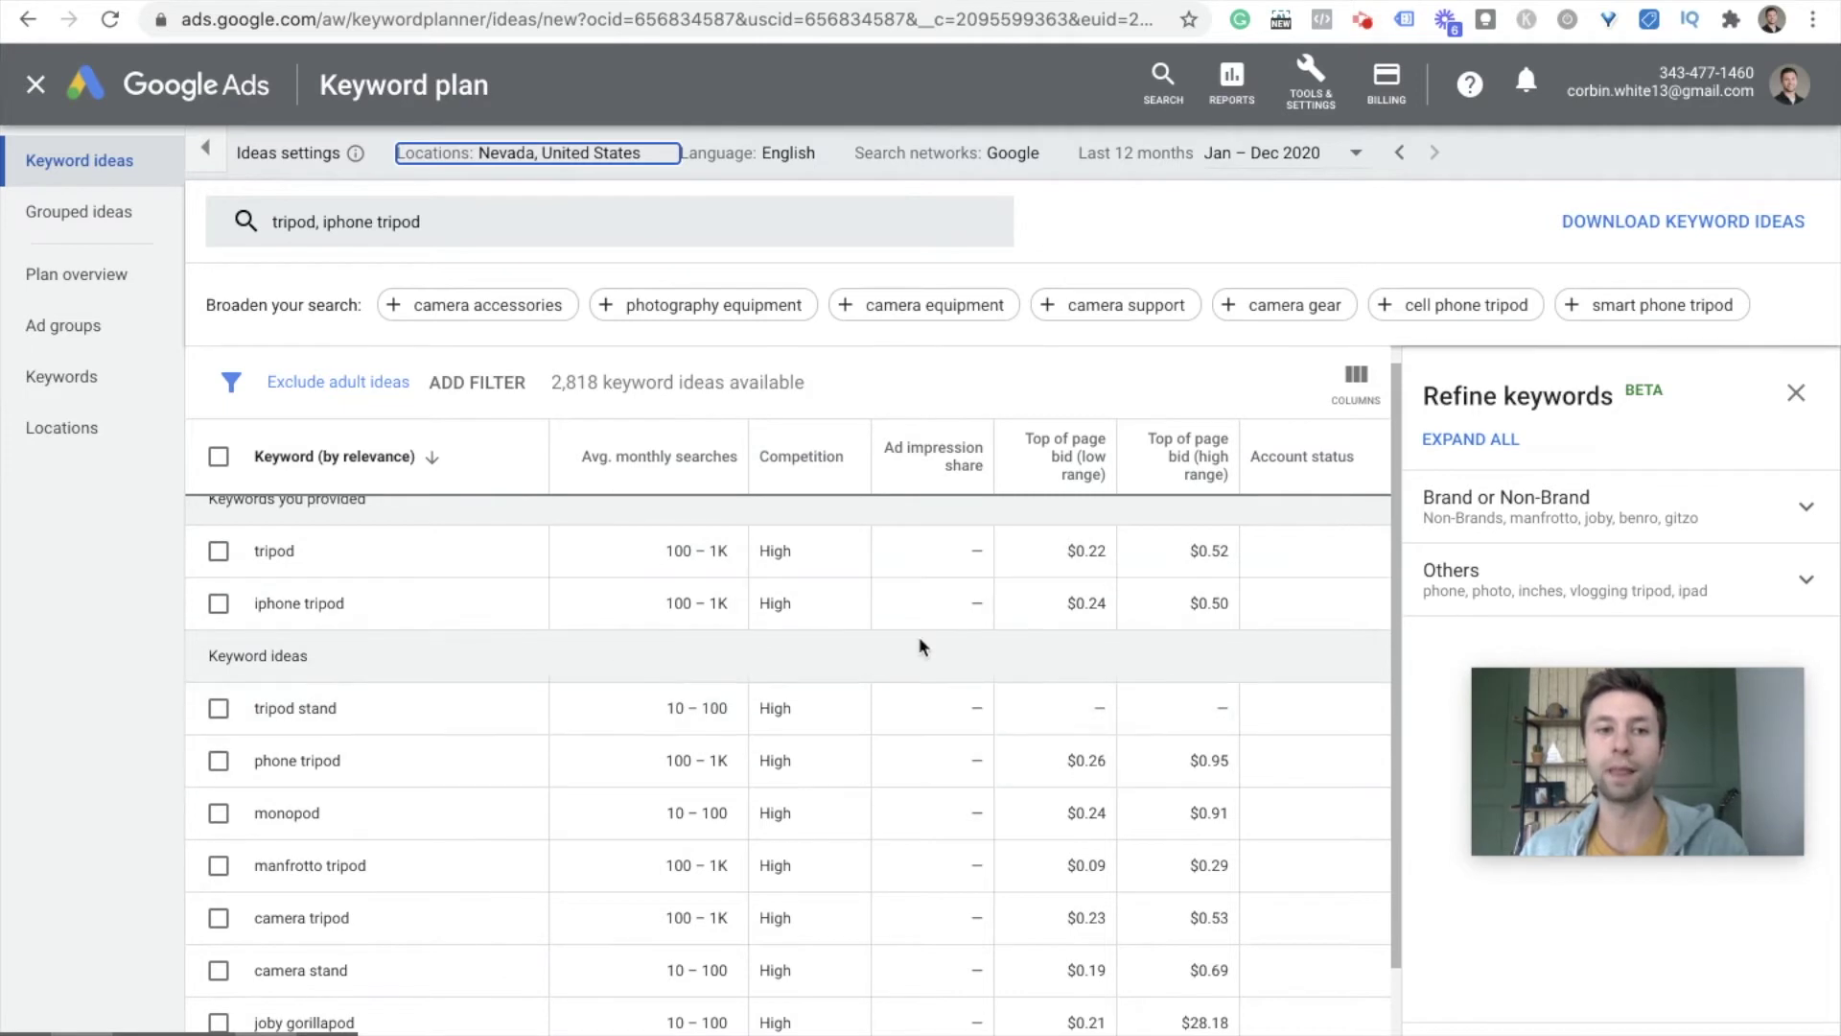
{"action": "scroll", "coordinate": [918, 636], "scroll_direction": "up", "scroll_amount": 1}
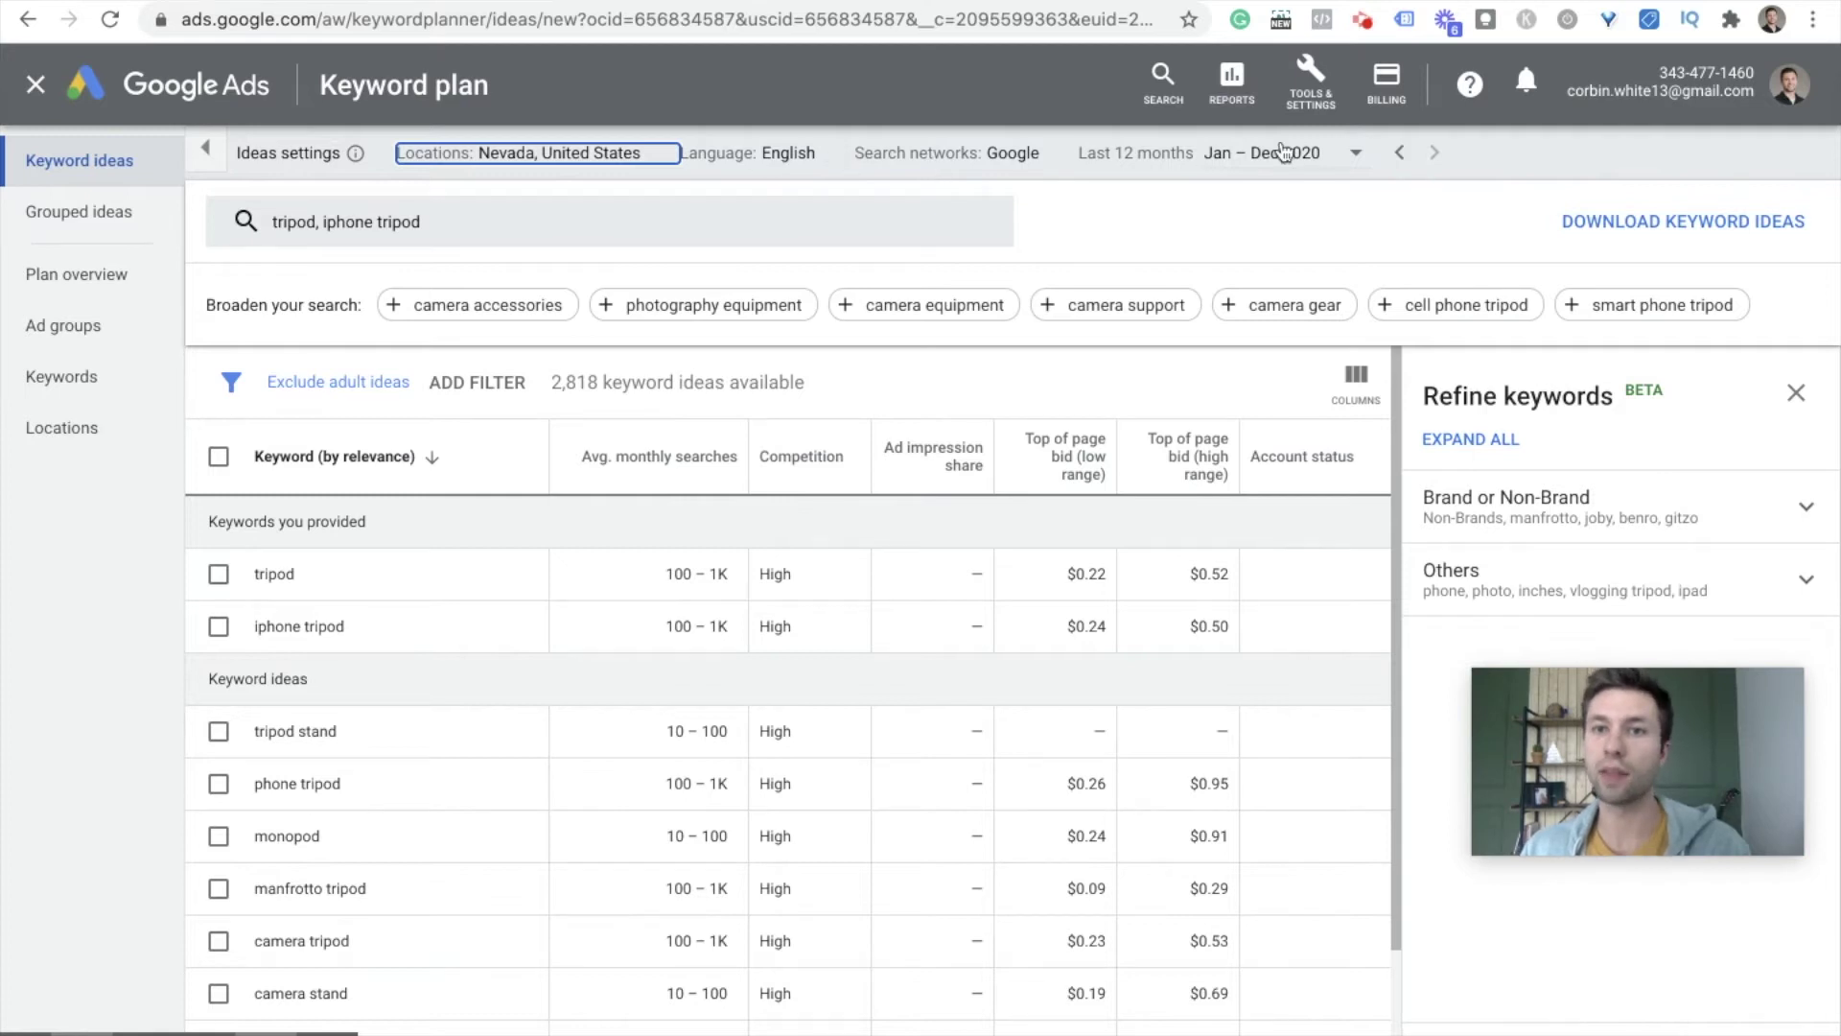
{"action": "left_click", "coordinate": [660, 153]}
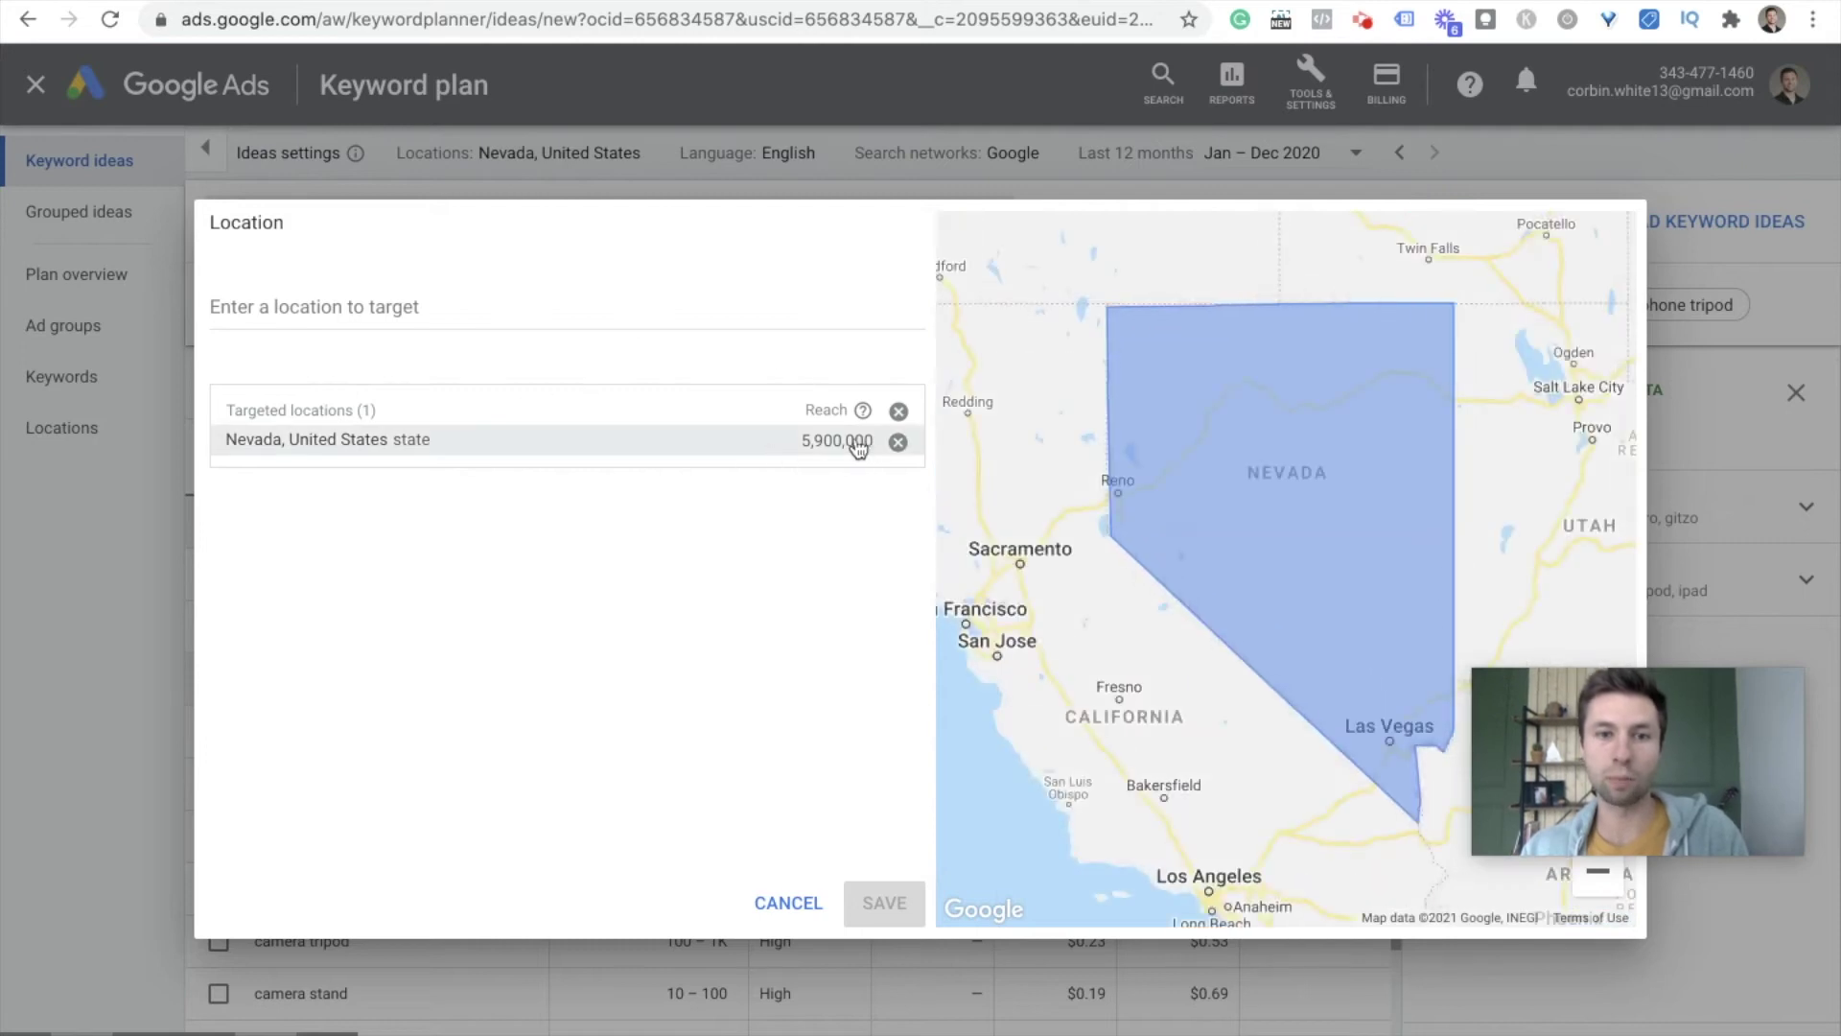
{"action": "left_click", "coordinate": [351, 309]}
{"action": "type", "text": "united"}
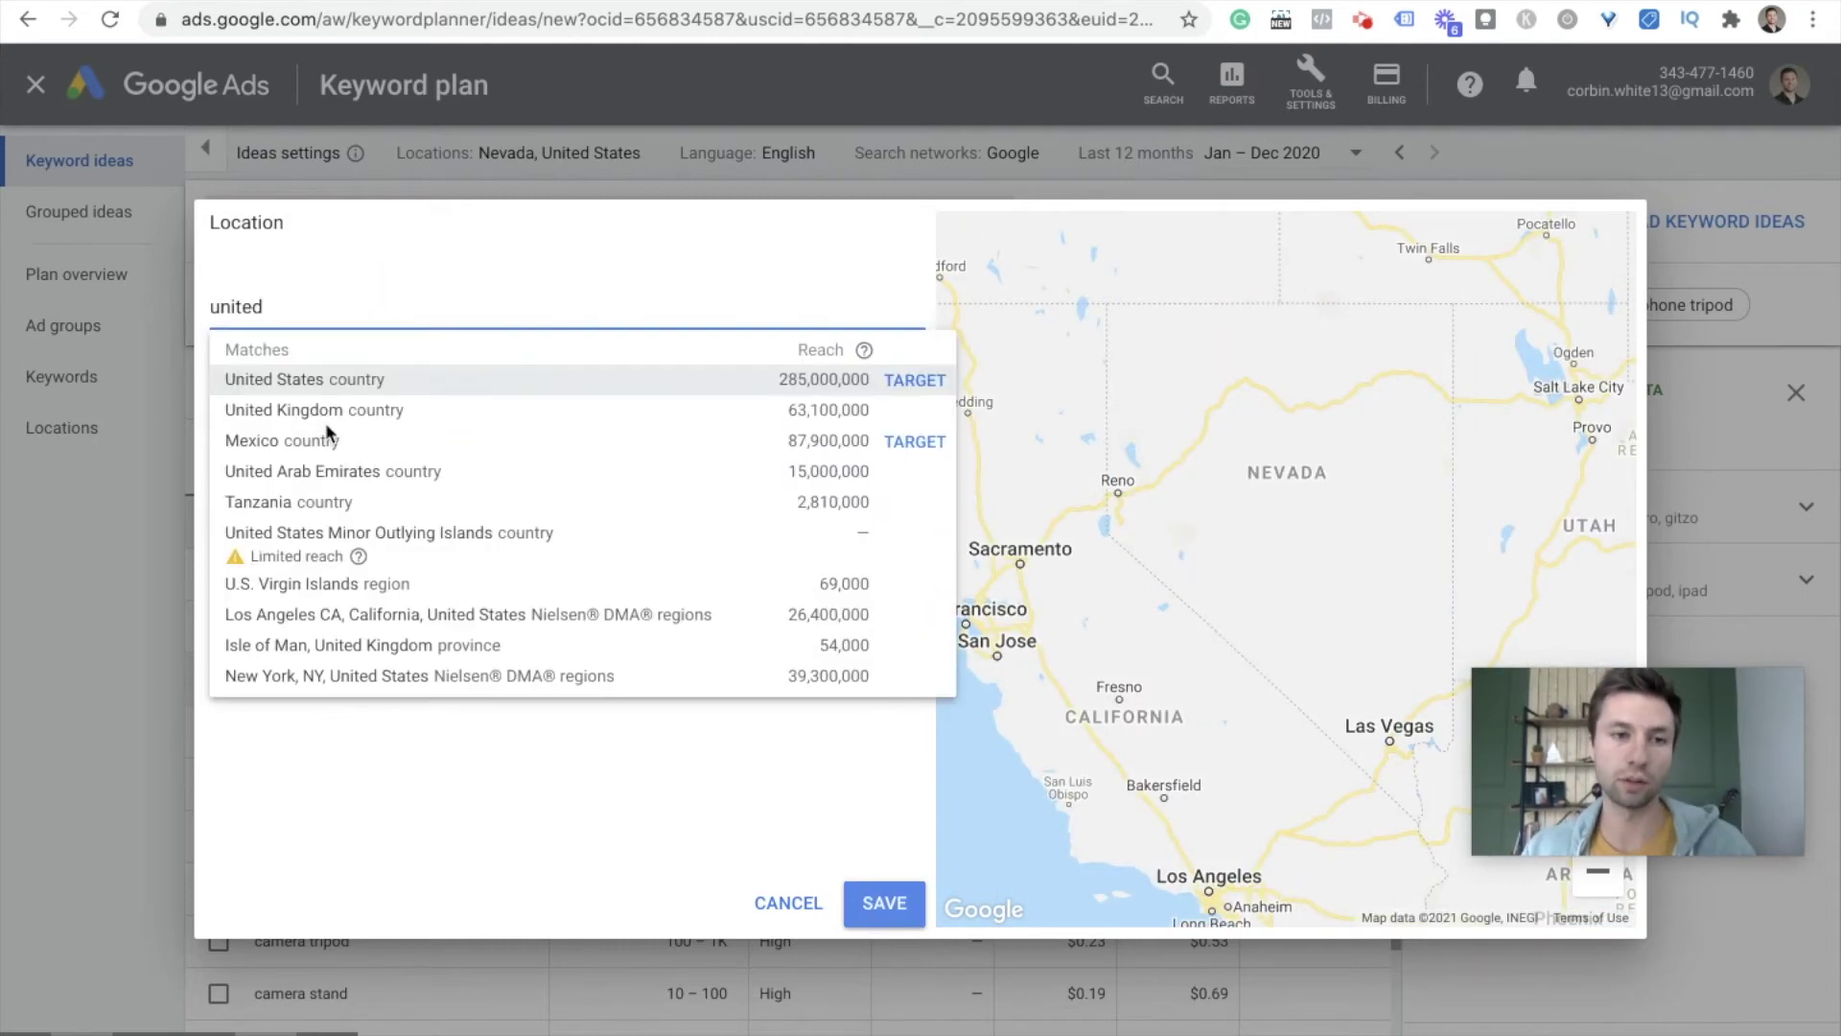
{"action": "left_click", "coordinate": [915, 380]}
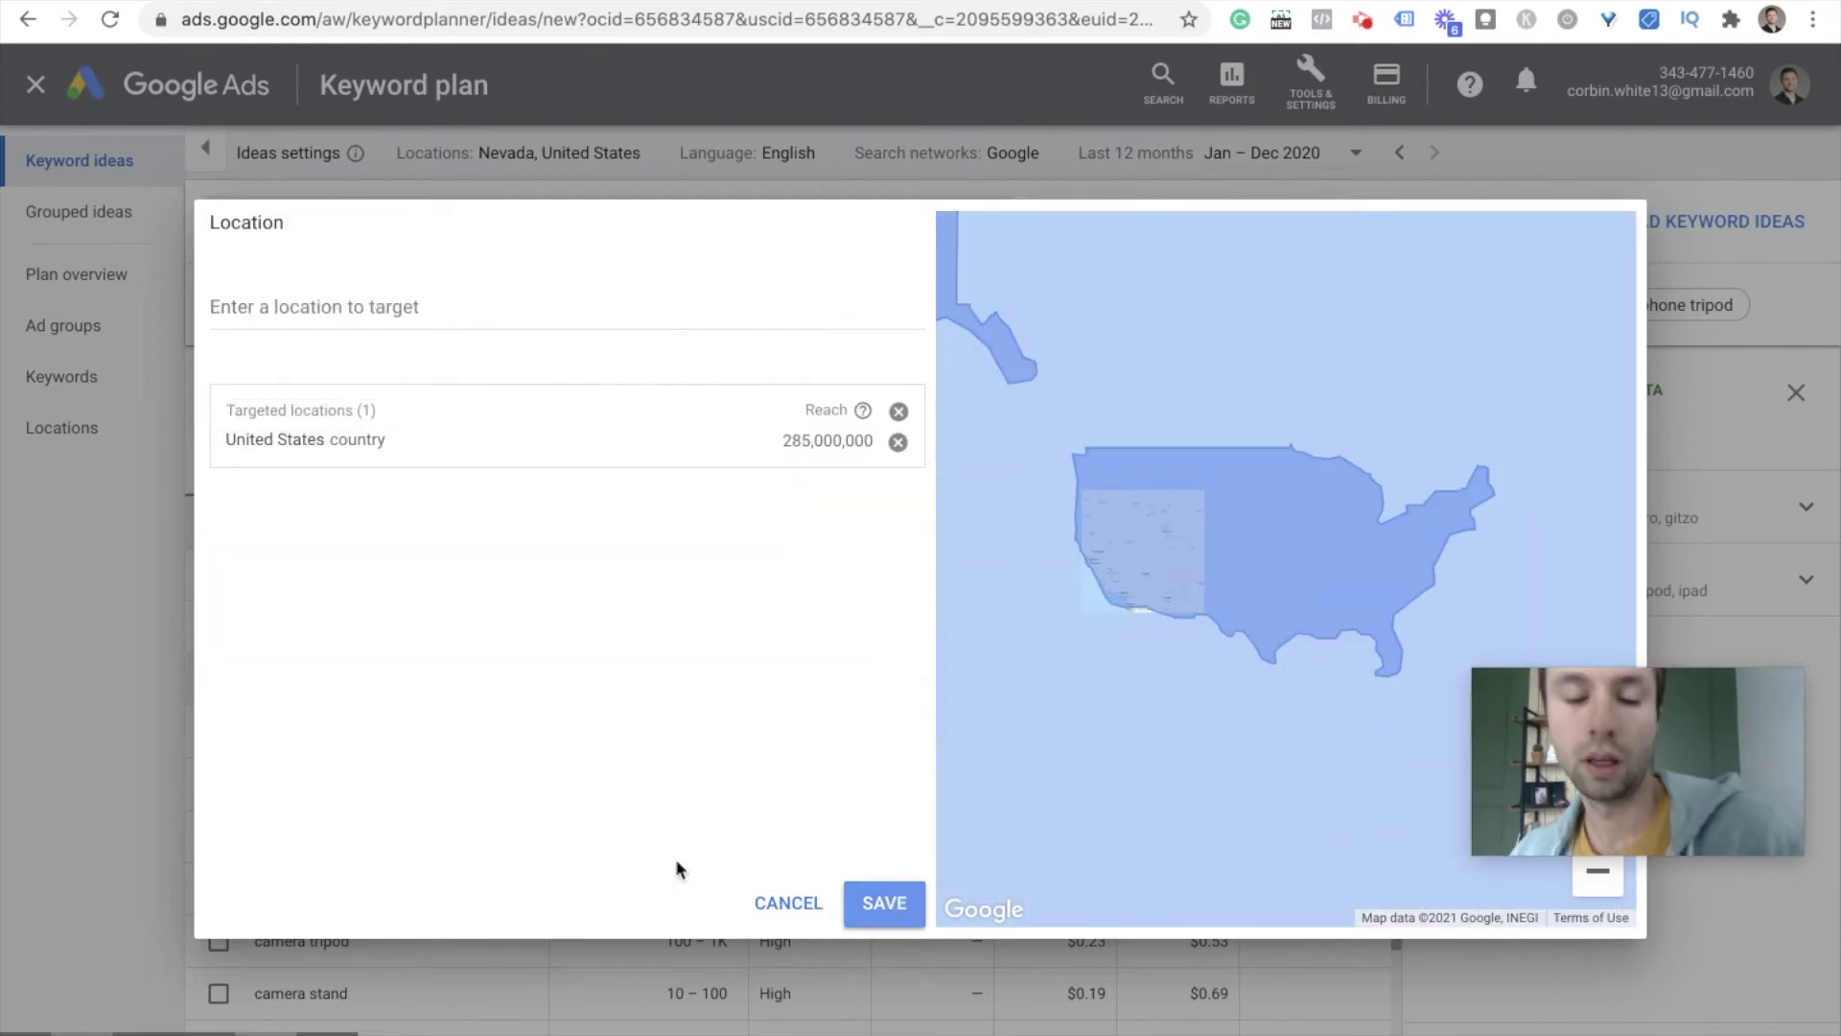
{"action": "left_click", "coordinate": [884, 902]}
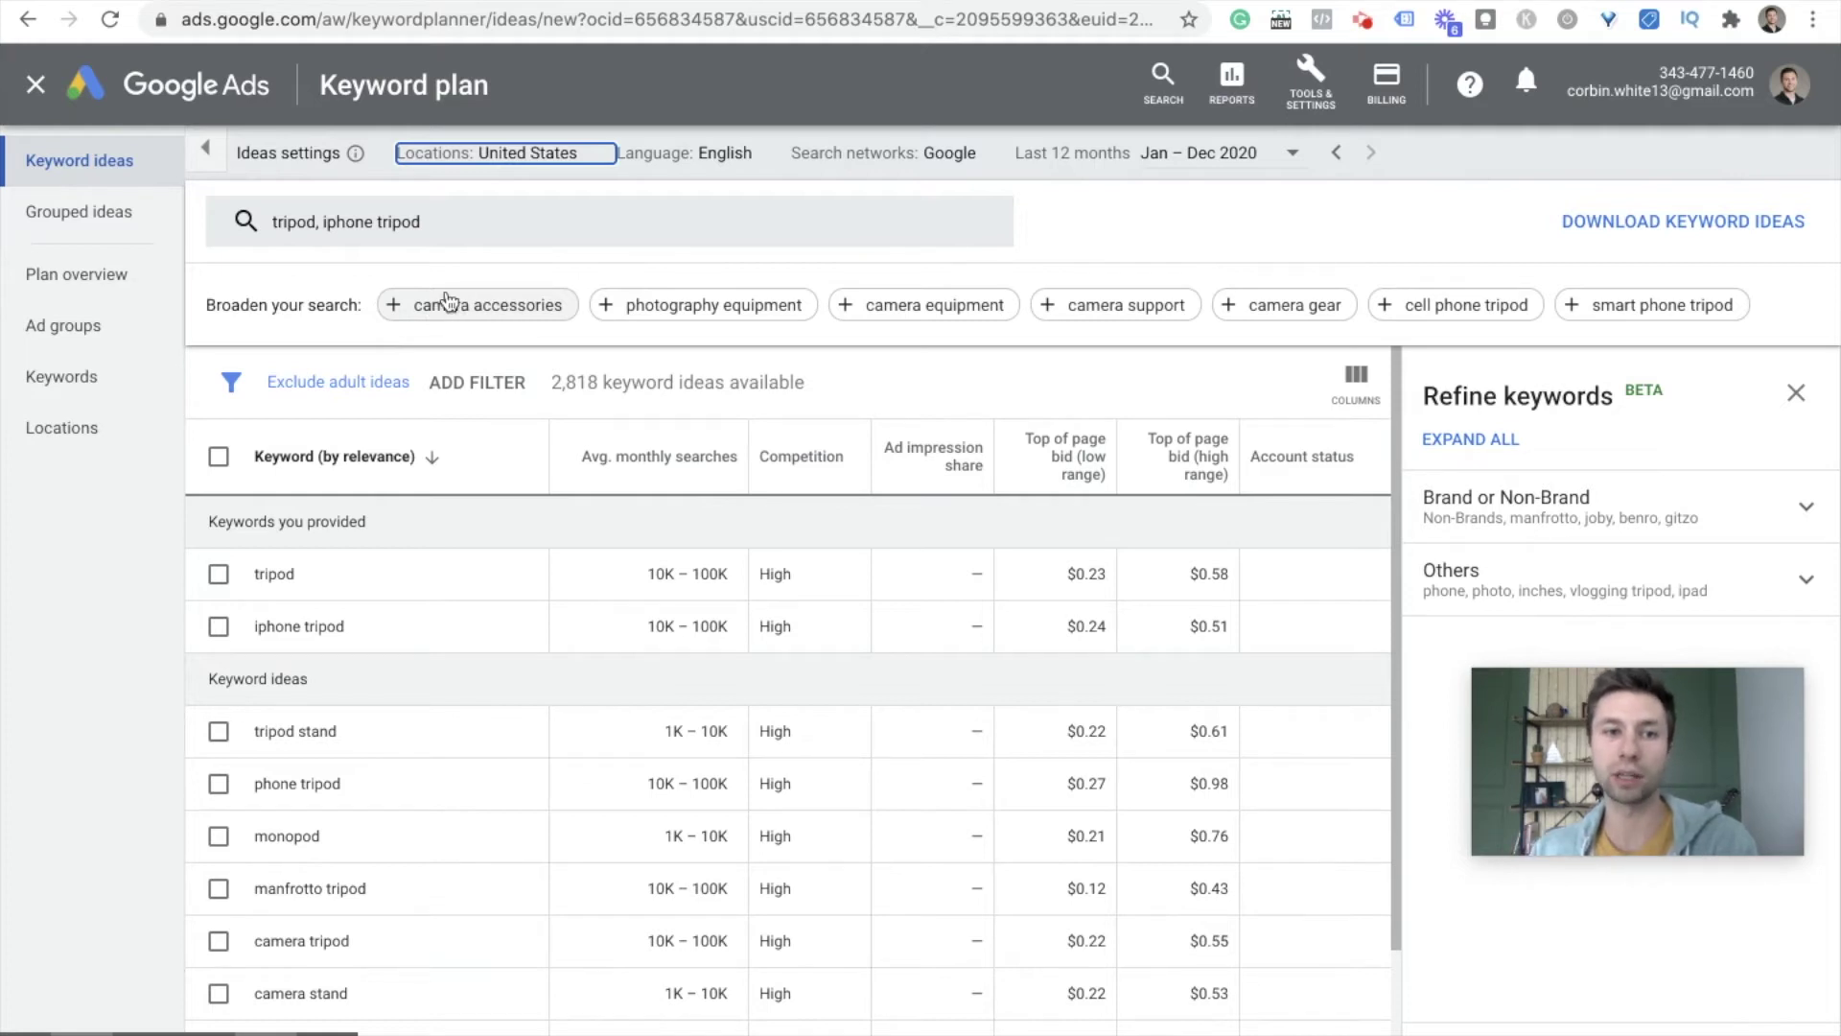
Step: Add 'camera accessories' as a third seed keyword and regenerate the 4,518 keyword ideas
{"action": "left_click", "coordinate": [400, 307]}
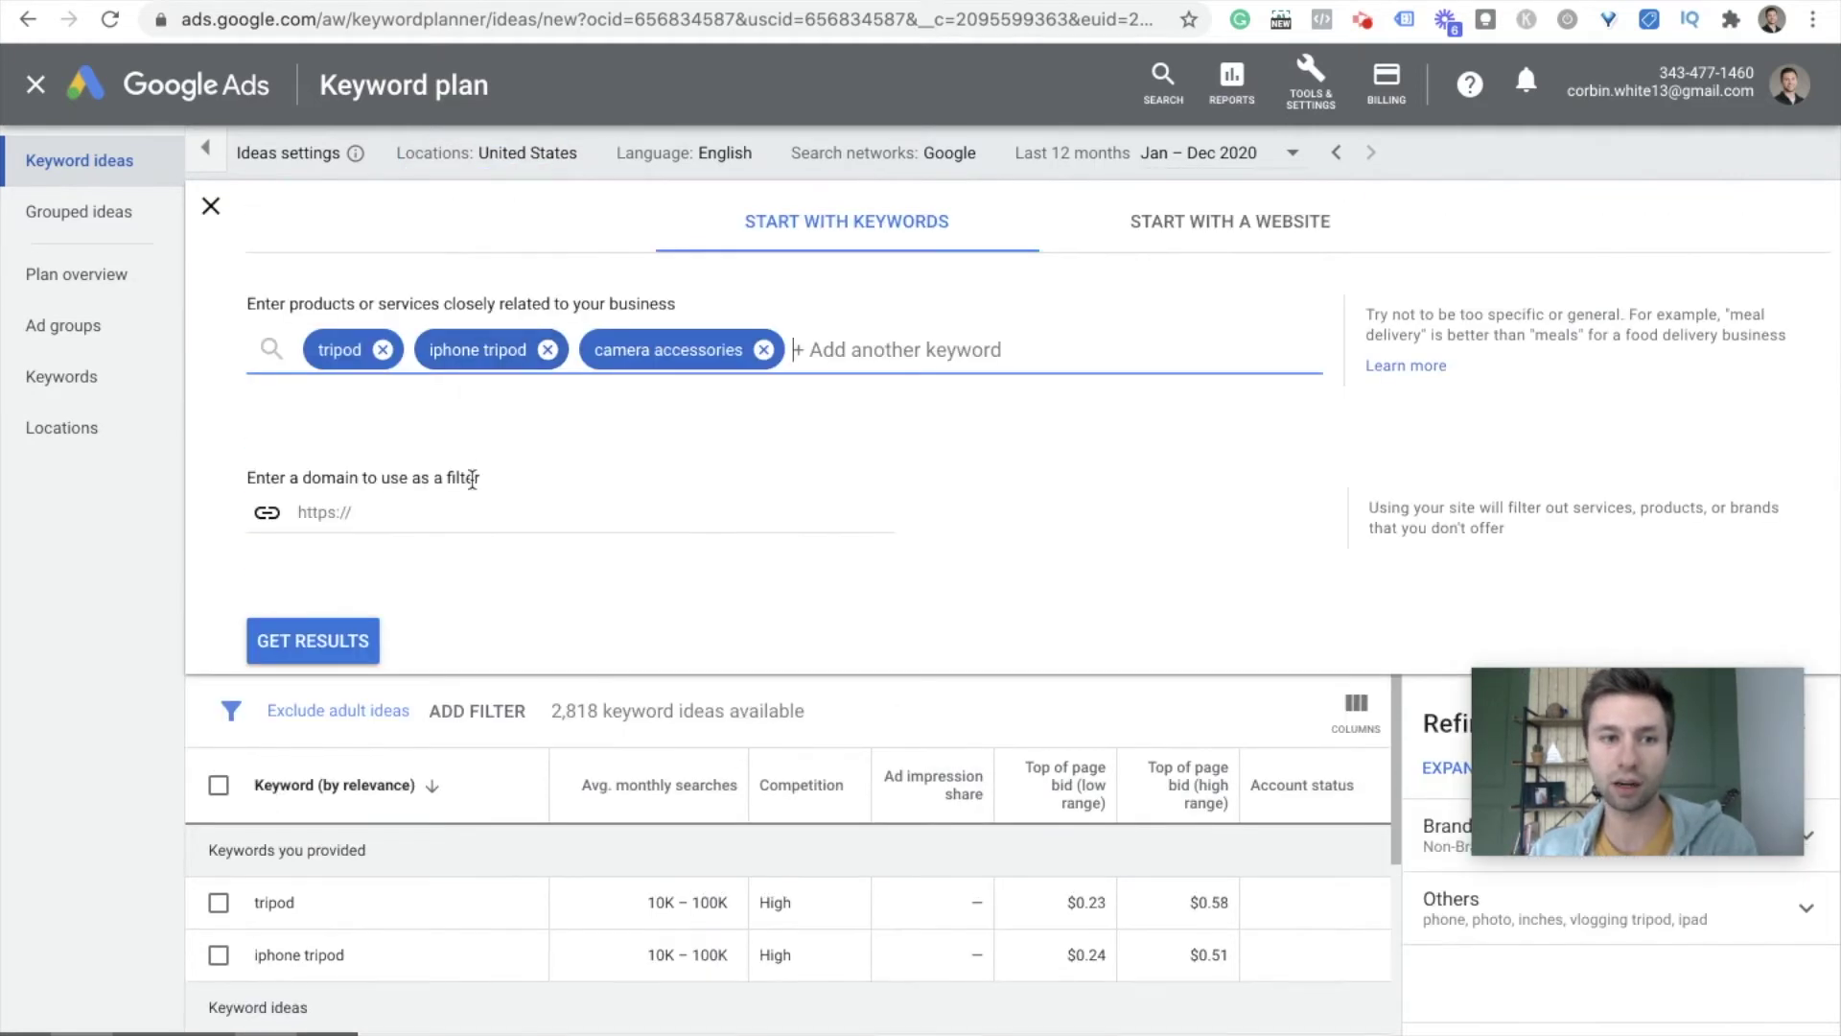
{"action": "left_click", "coordinate": [316, 641]}
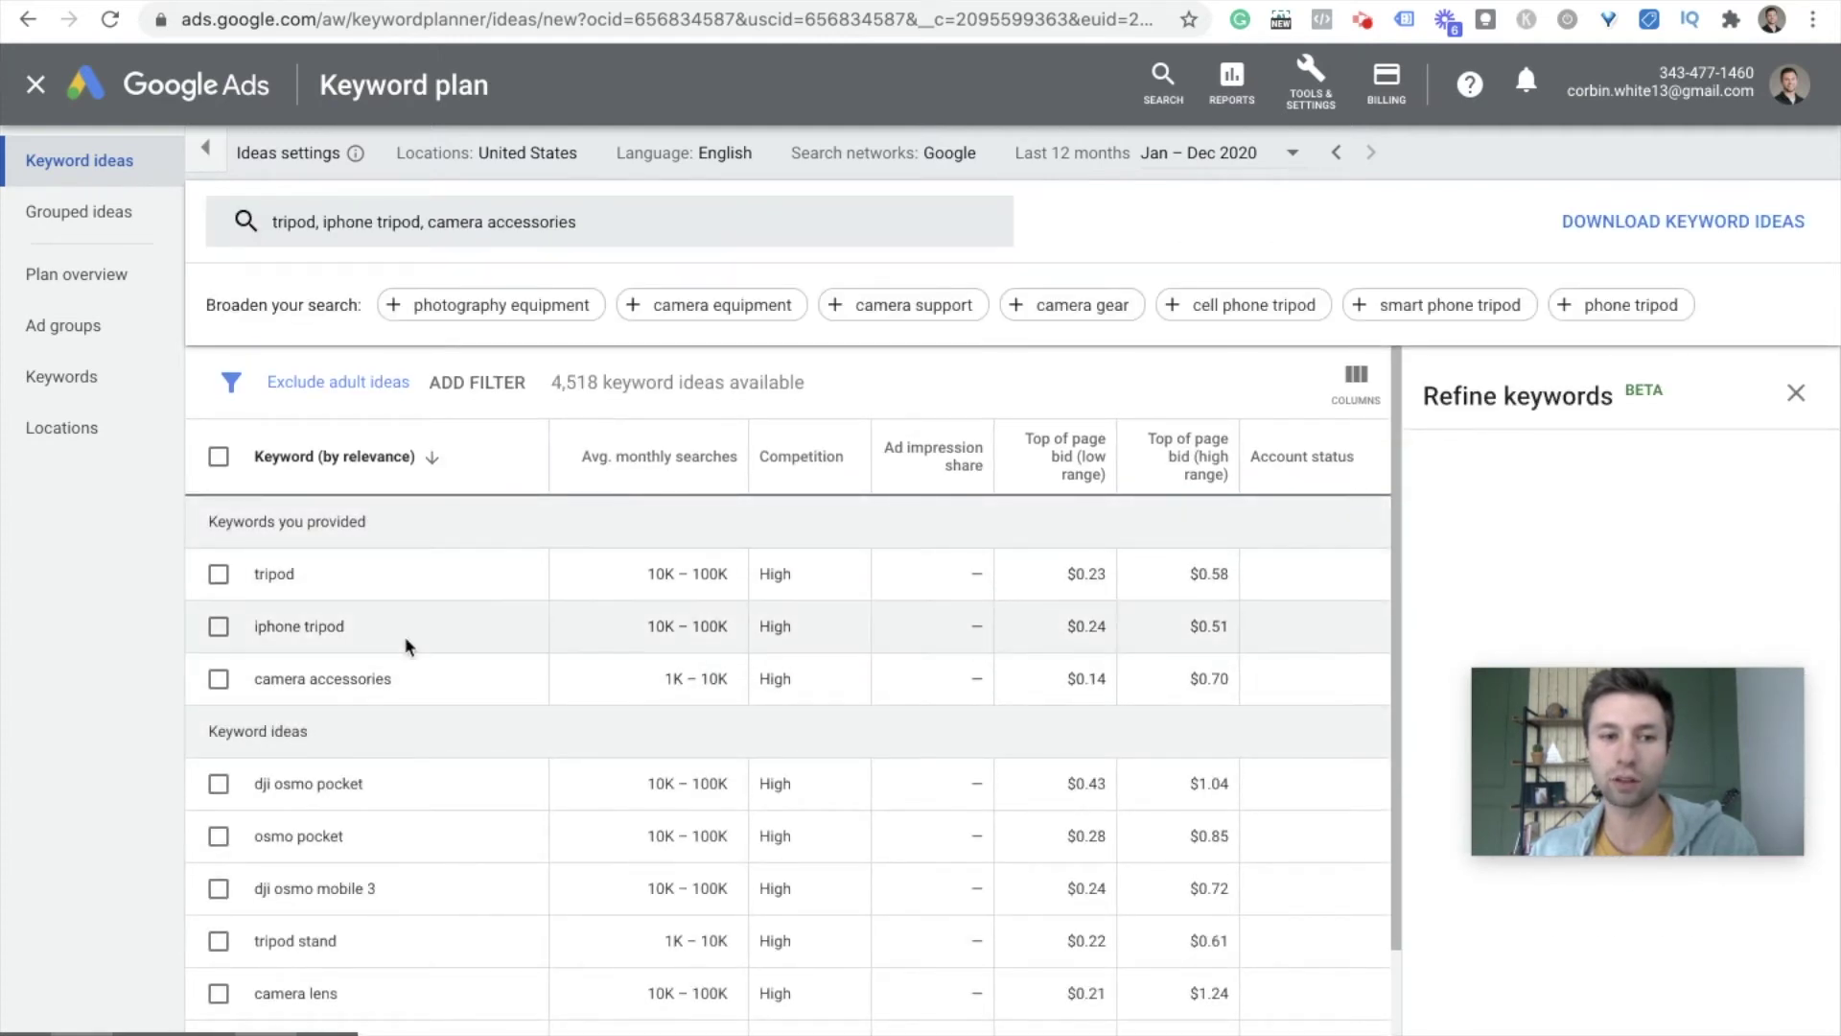
{"action": "scroll", "coordinate": [404, 636], "scroll_direction": "down", "scroll_amount": 2}
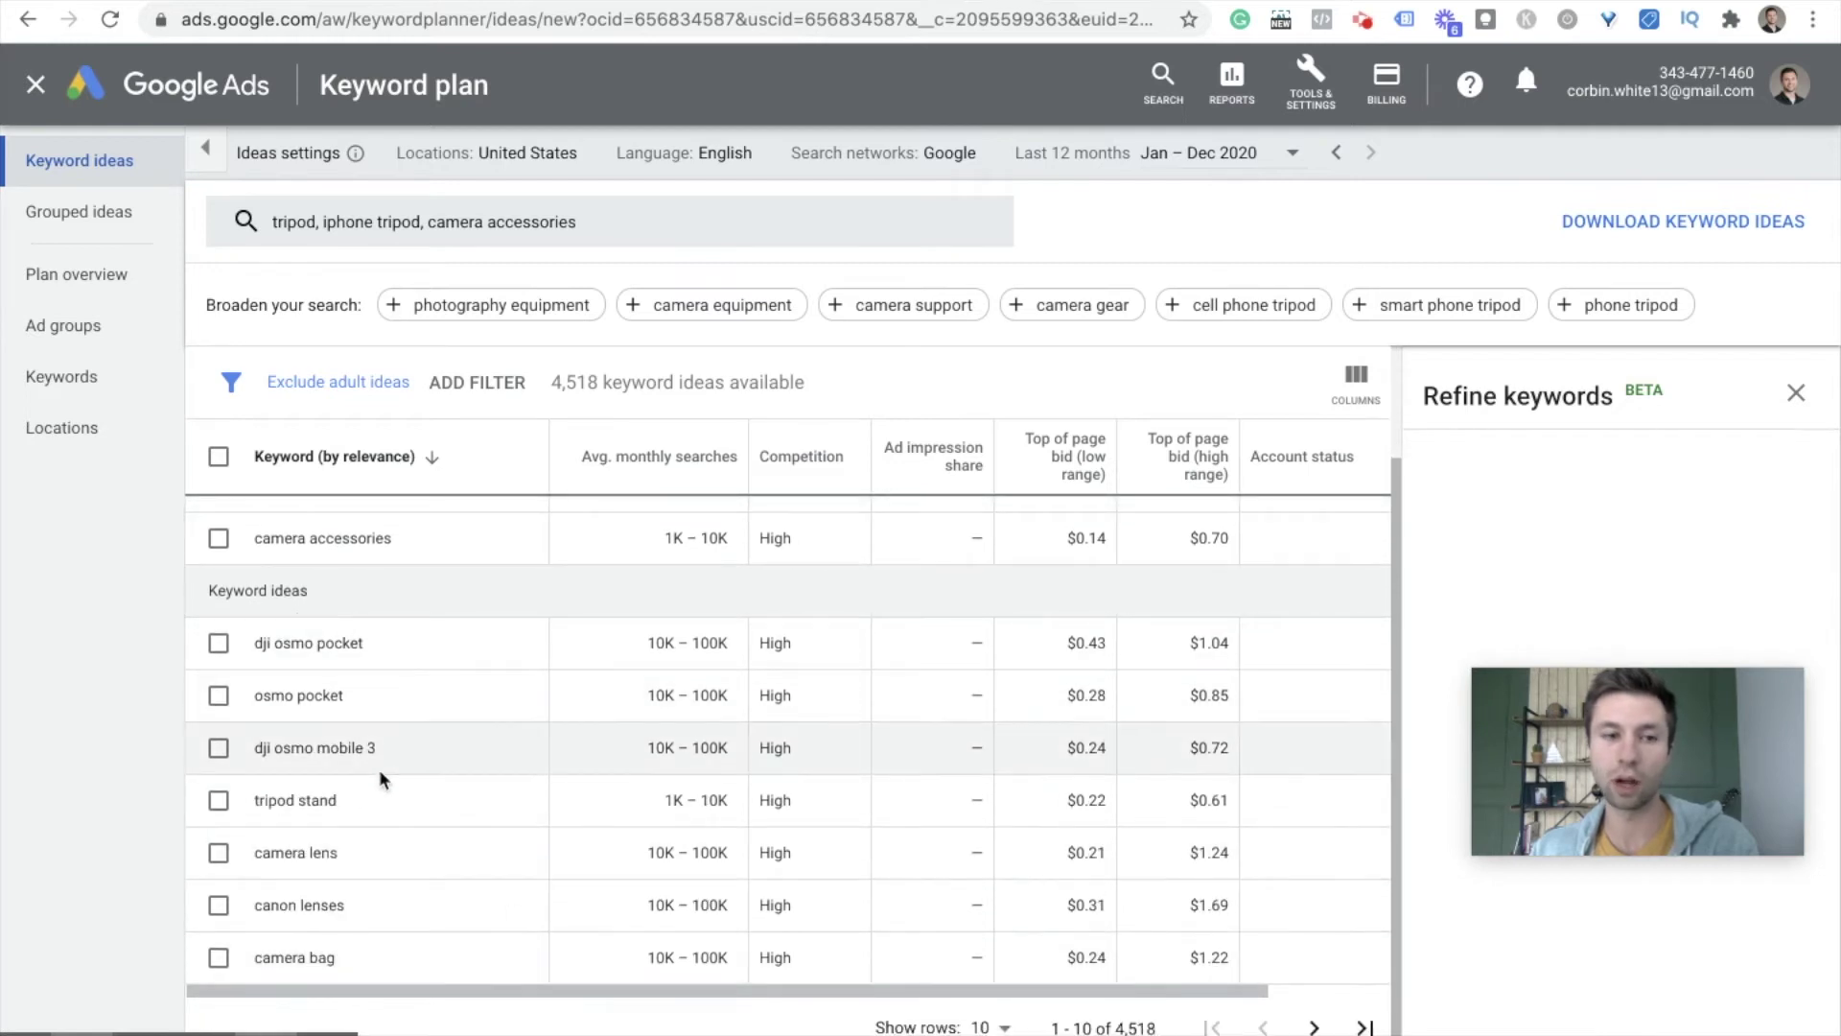
{"action": "scroll", "coordinate": [719, 692], "scroll_direction": "up", "scroll_amount": 1}
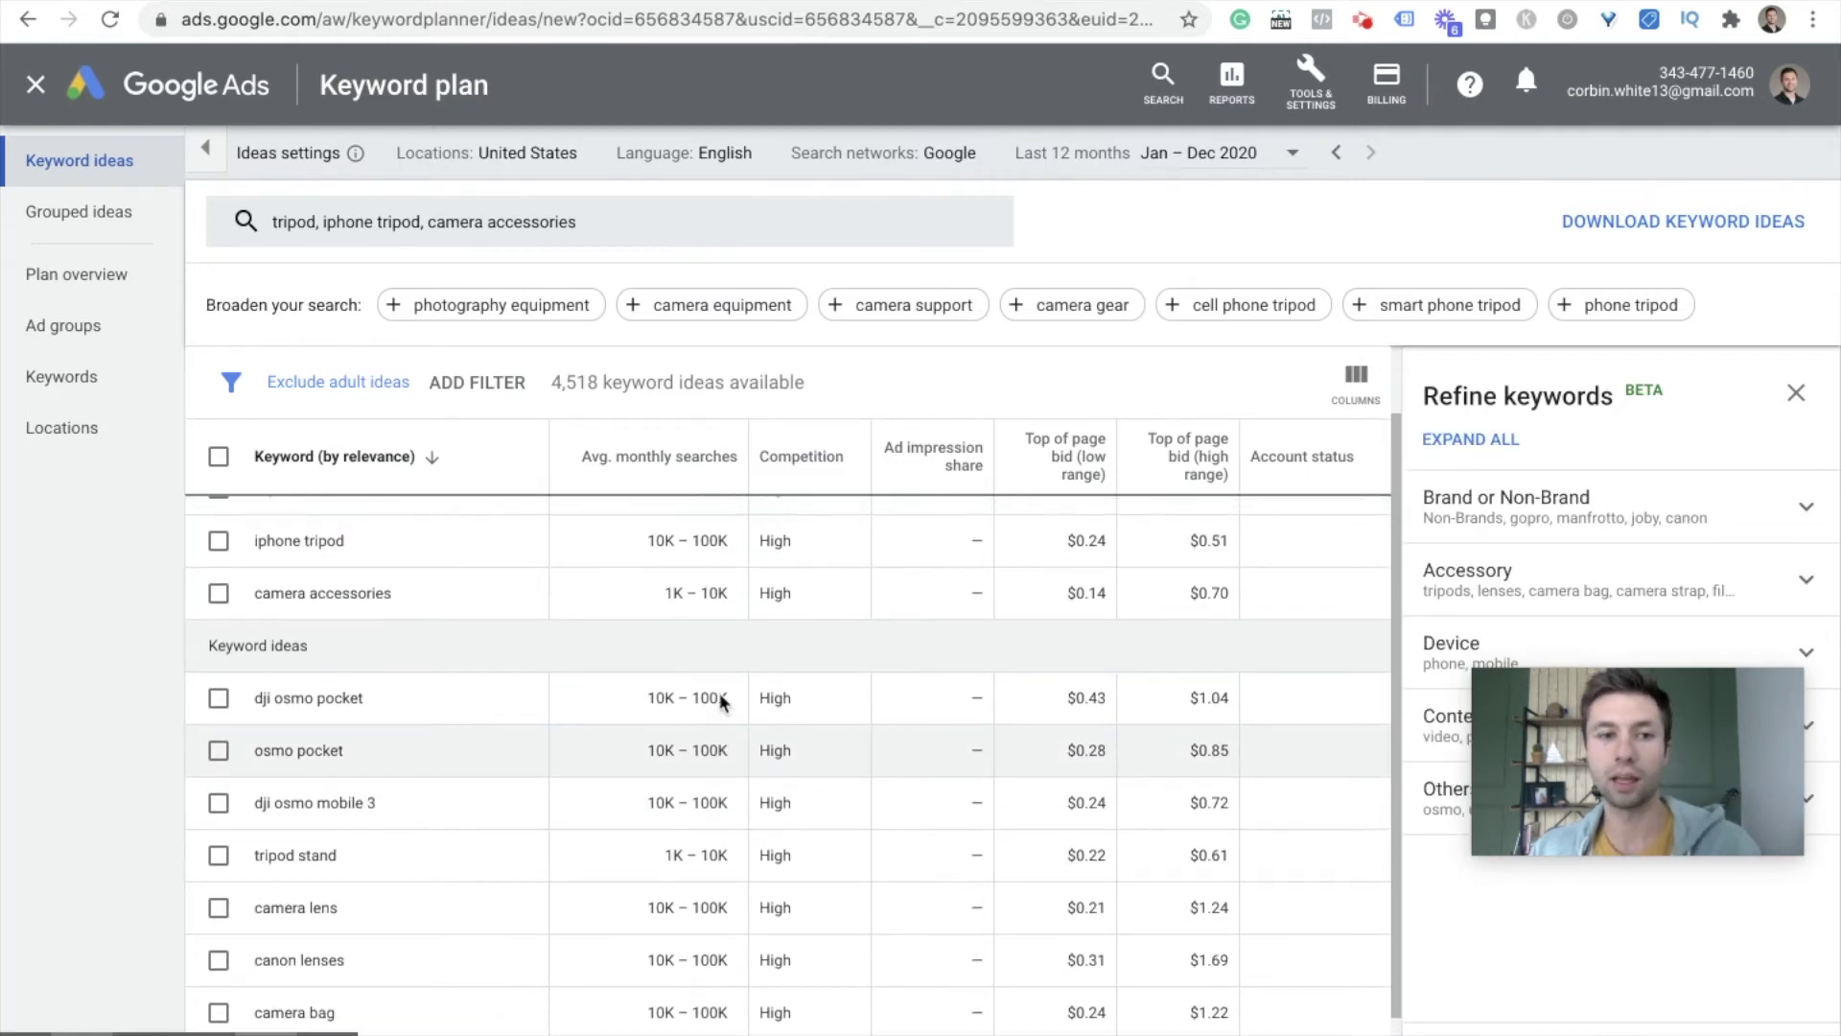
{"action": "scroll", "coordinate": [719, 692], "scroll_direction": "up", "scroll_amount": 1}
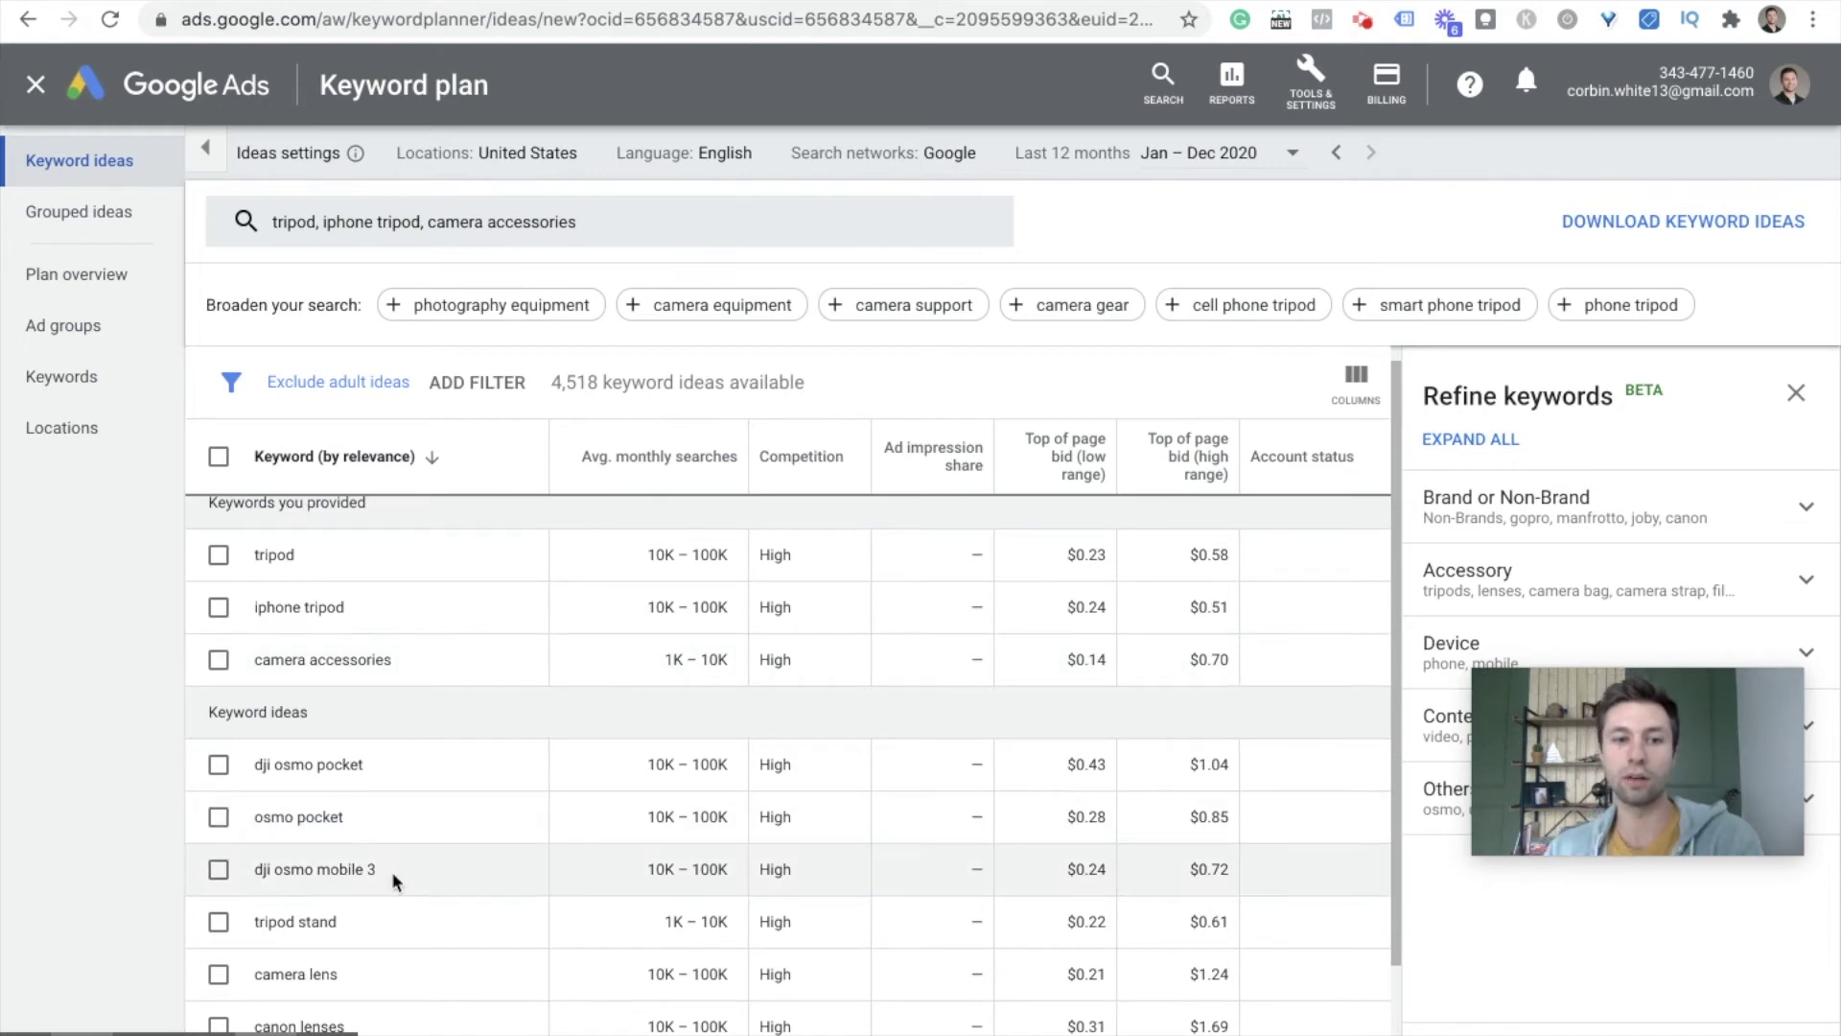
Step: Expand the Brand or Non-Brand refinement and uncheck gopro, manfrotto and joby
{"action": "mouse_move", "coordinate": [1624, 696]}
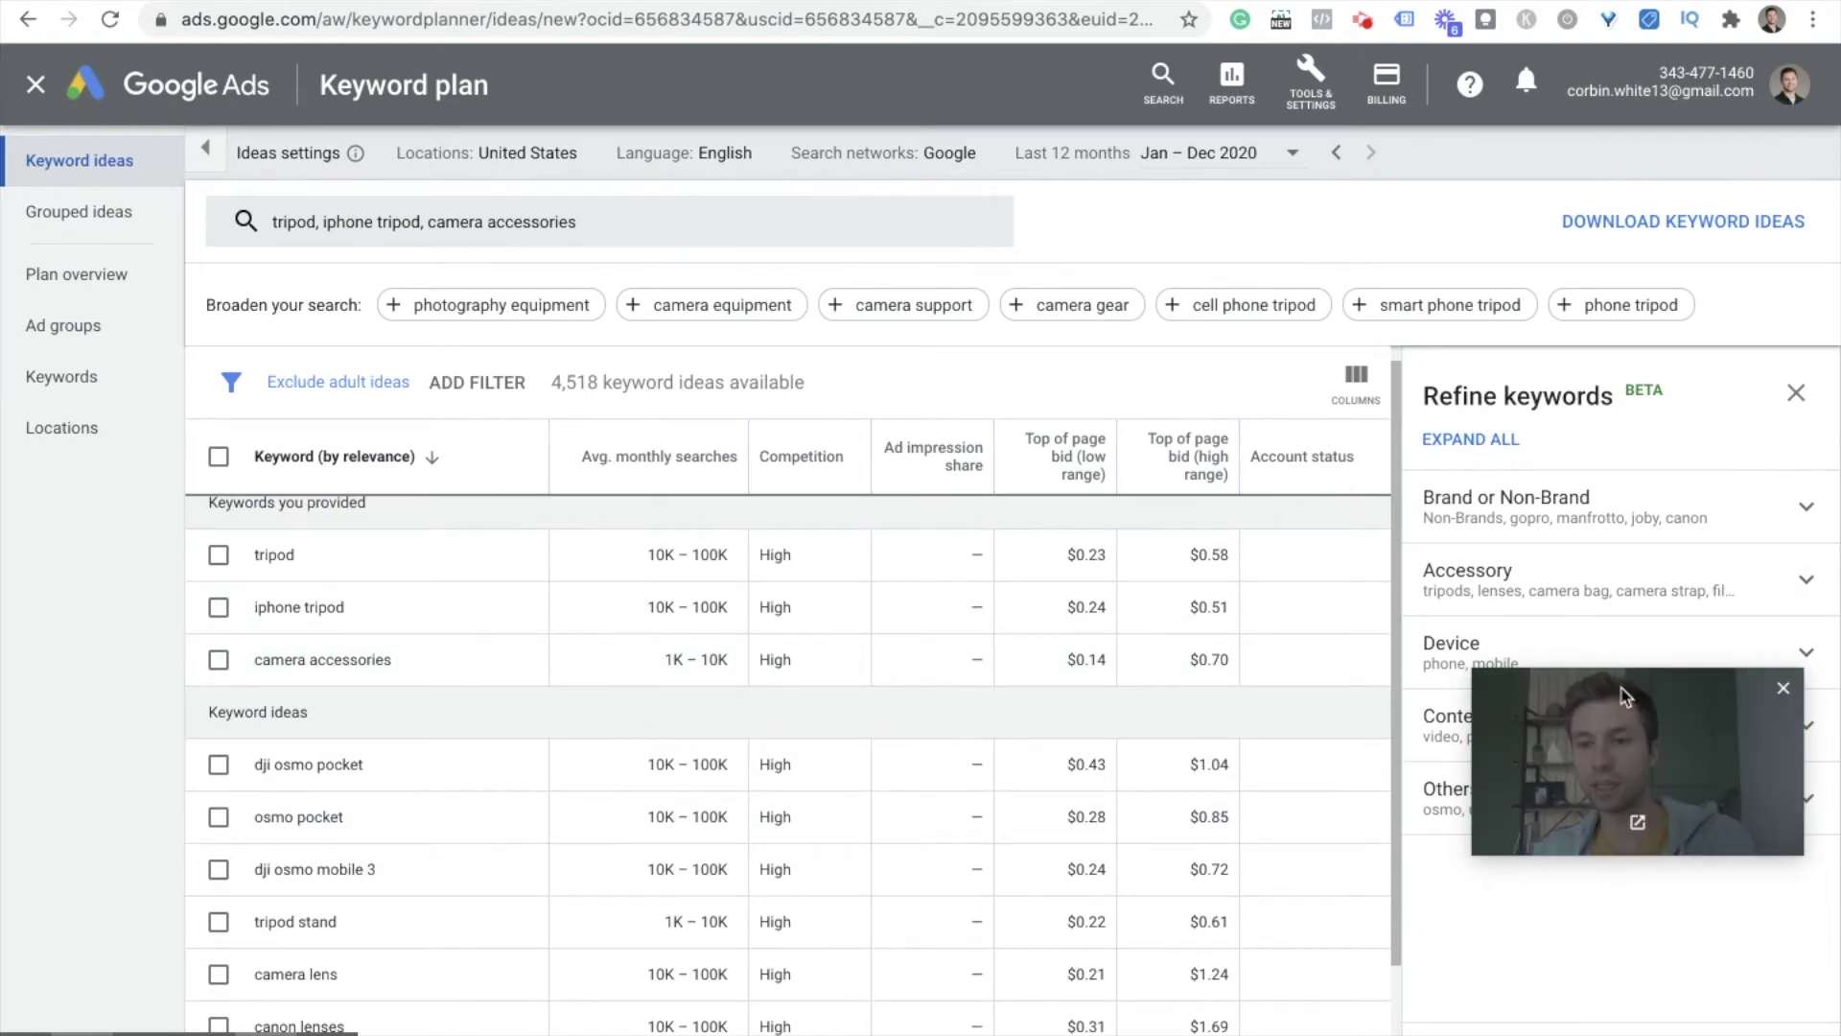
{"action": "left_click_drag", "start_coordinate": [1630, 753], "coordinate": [1165, 596]}
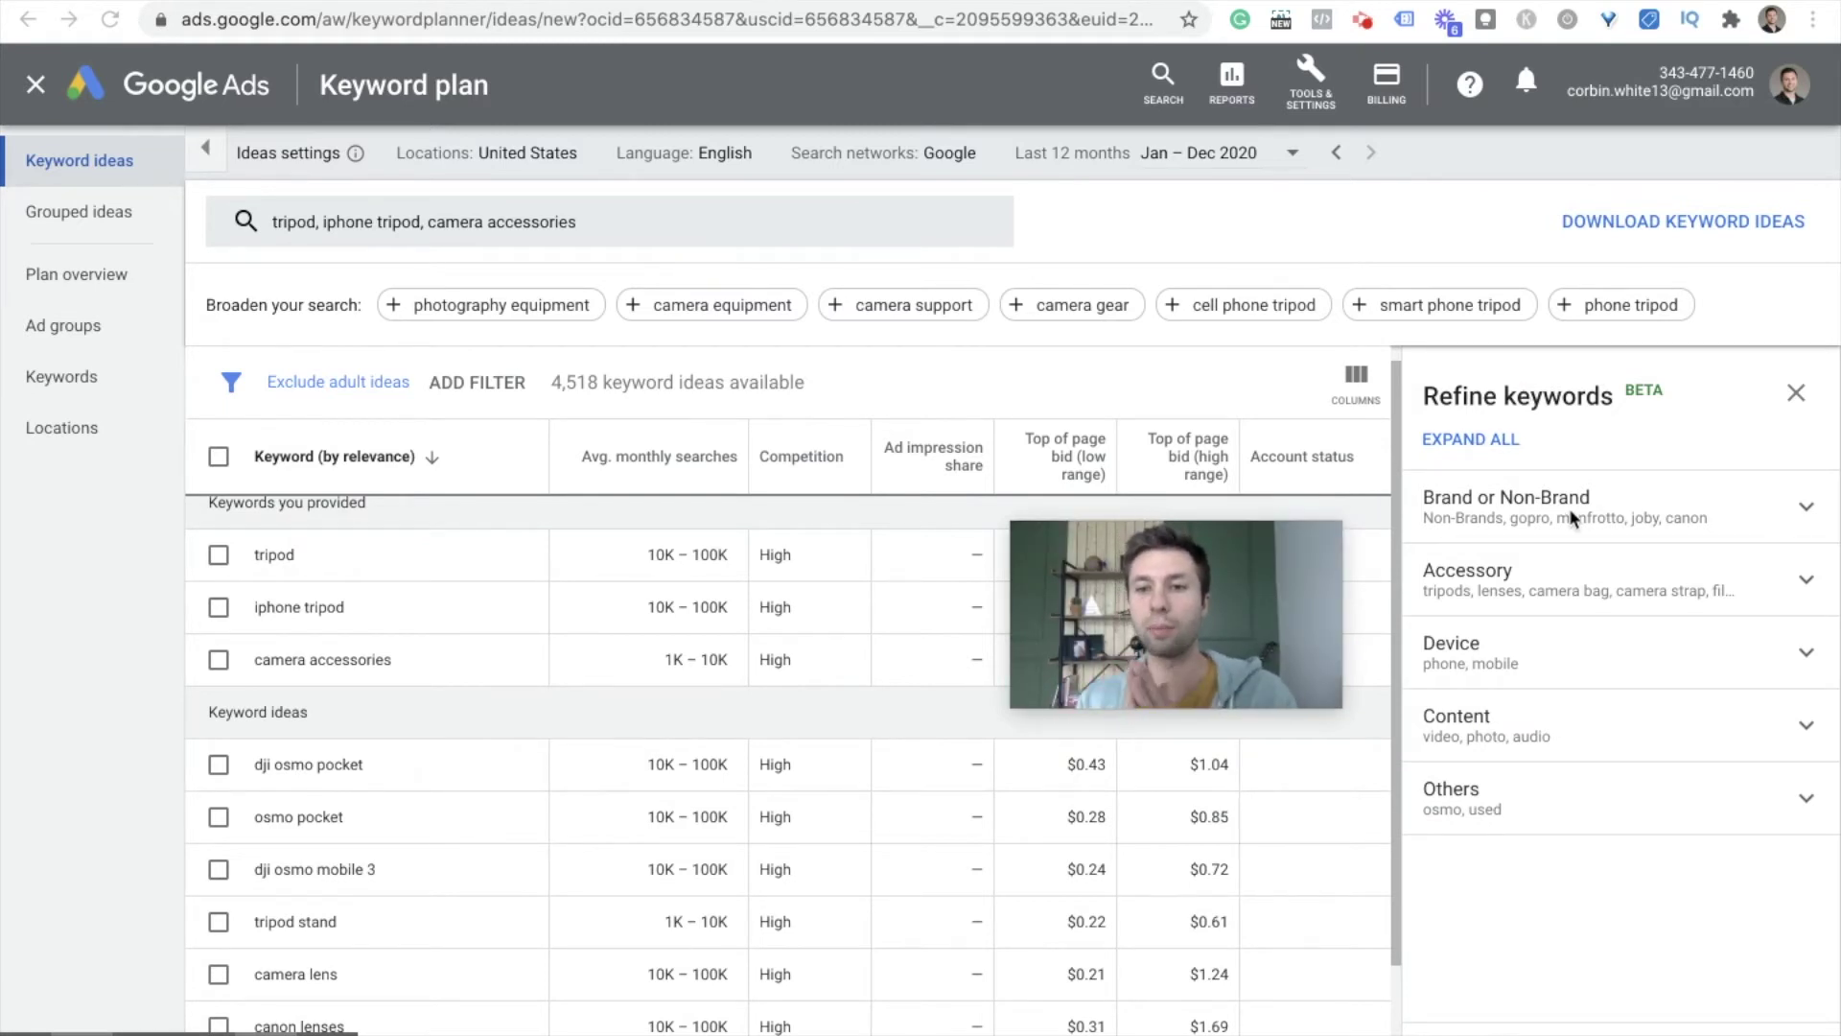
{"action": "left_click", "coordinate": [1802, 514]}
{"action": "scroll", "coordinate": [1664, 585], "scroll_direction": "down", "scroll_amount": 3}
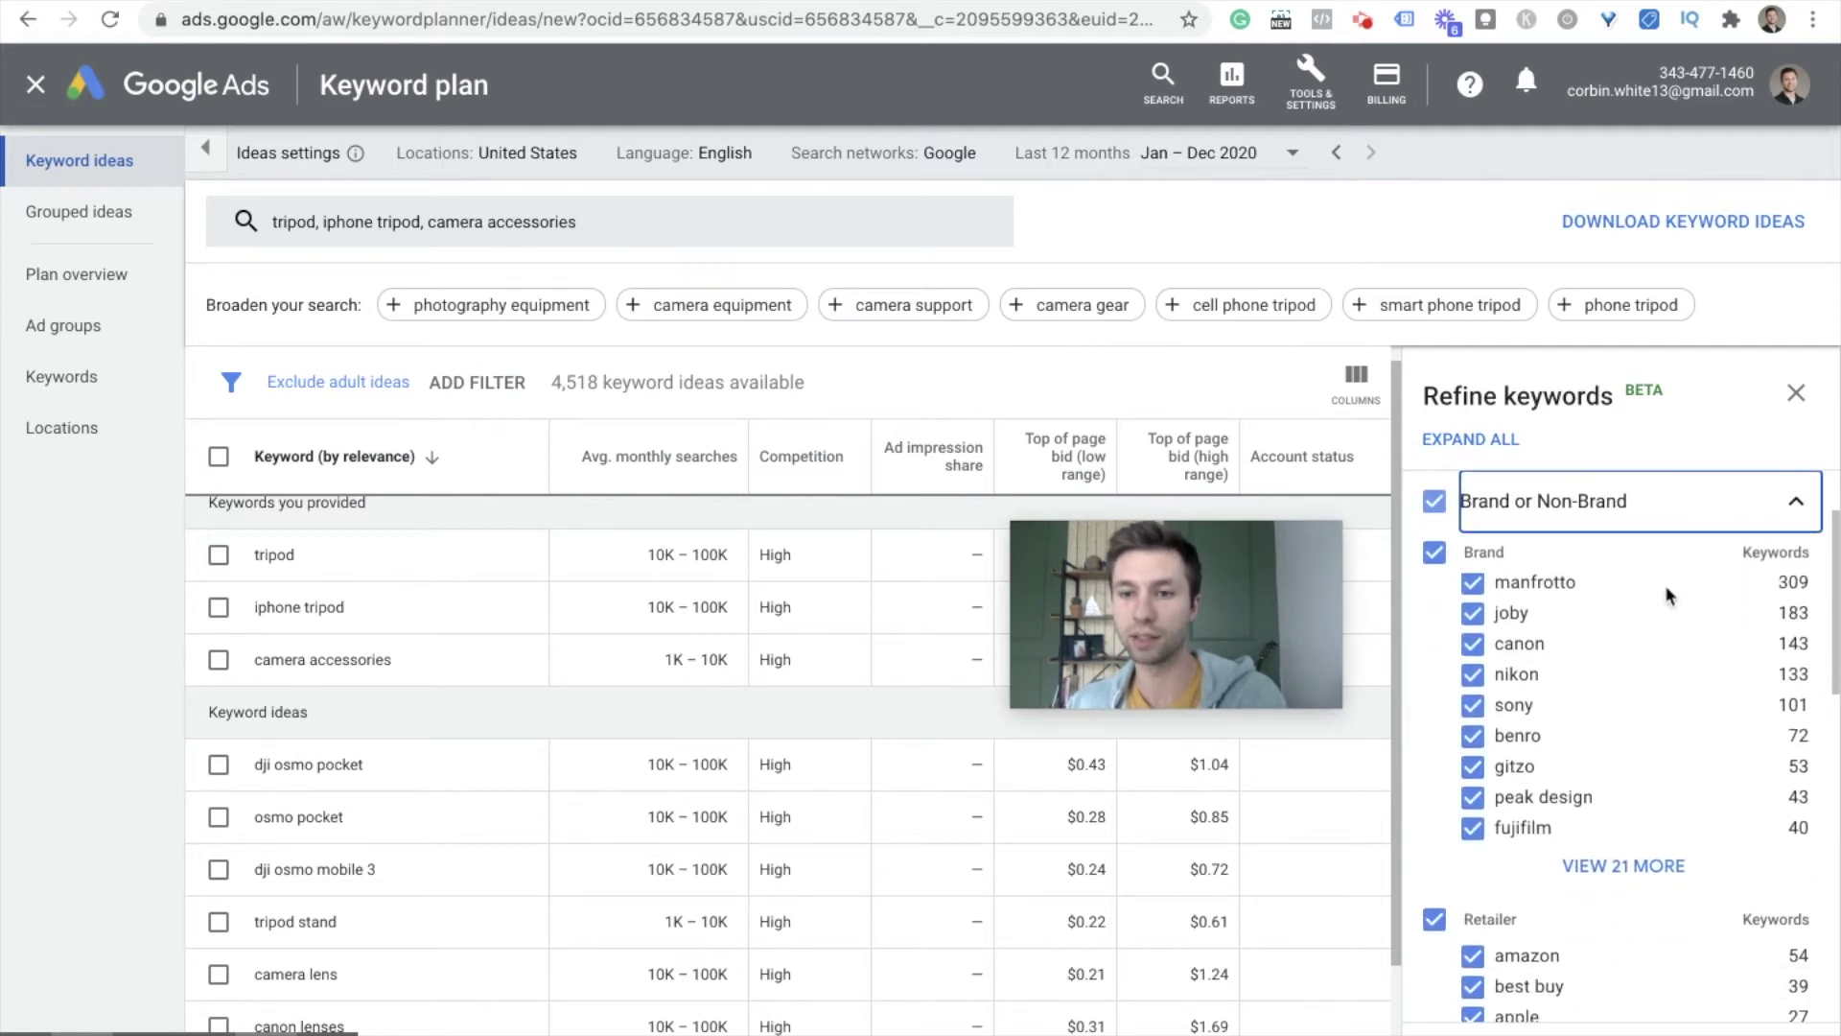
{"action": "left_click", "coordinate": [1473, 580]}
{"action": "left_click", "coordinate": [1473, 609]}
{"action": "left_click", "coordinate": [1473, 637]}
Step: Uncheck canon, sony, benro, gitzo, peak design and fujifilm, leaving nikon as the only brand
{"action": "left_click", "coordinate": [1473, 669]}
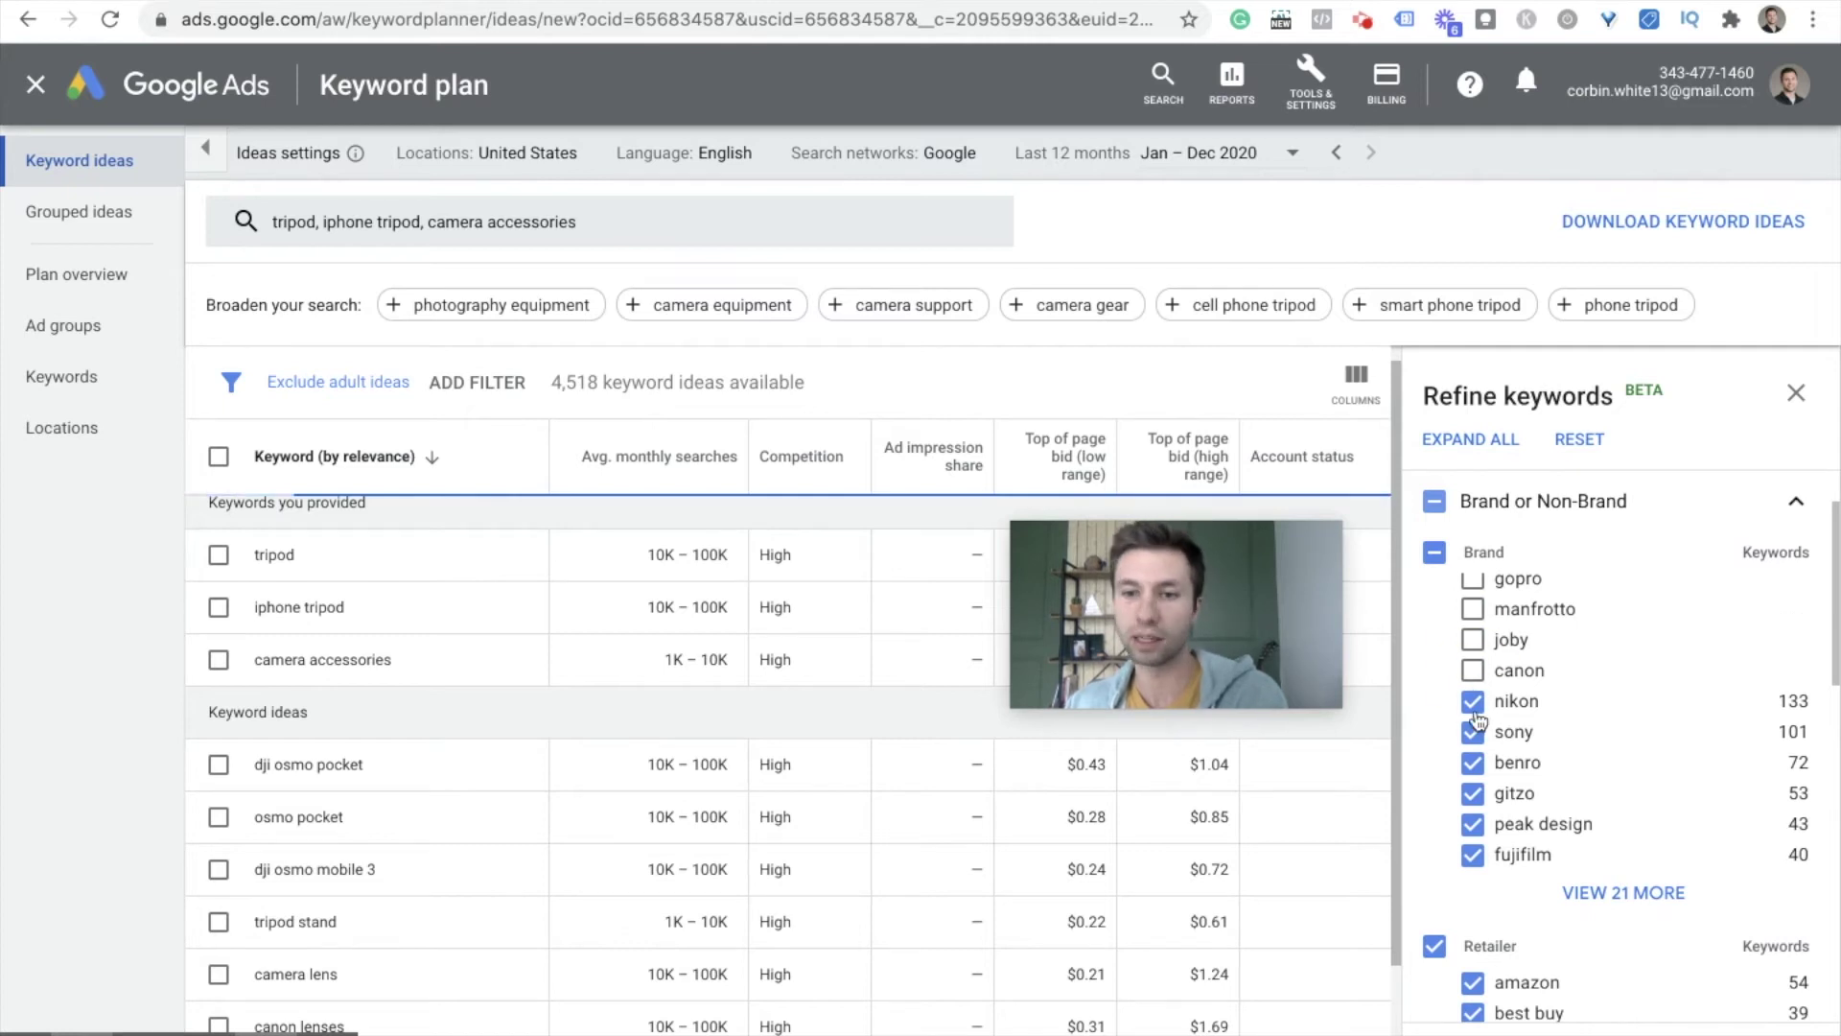
{"action": "left_click", "coordinate": [1473, 731]}
{"action": "left_click", "coordinate": [1472, 762]}
{"action": "left_click", "coordinate": [1472, 793]}
{"action": "left_click", "coordinate": [1472, 823]}
{"action": "left_click", "coordinate": [1472, 853]}
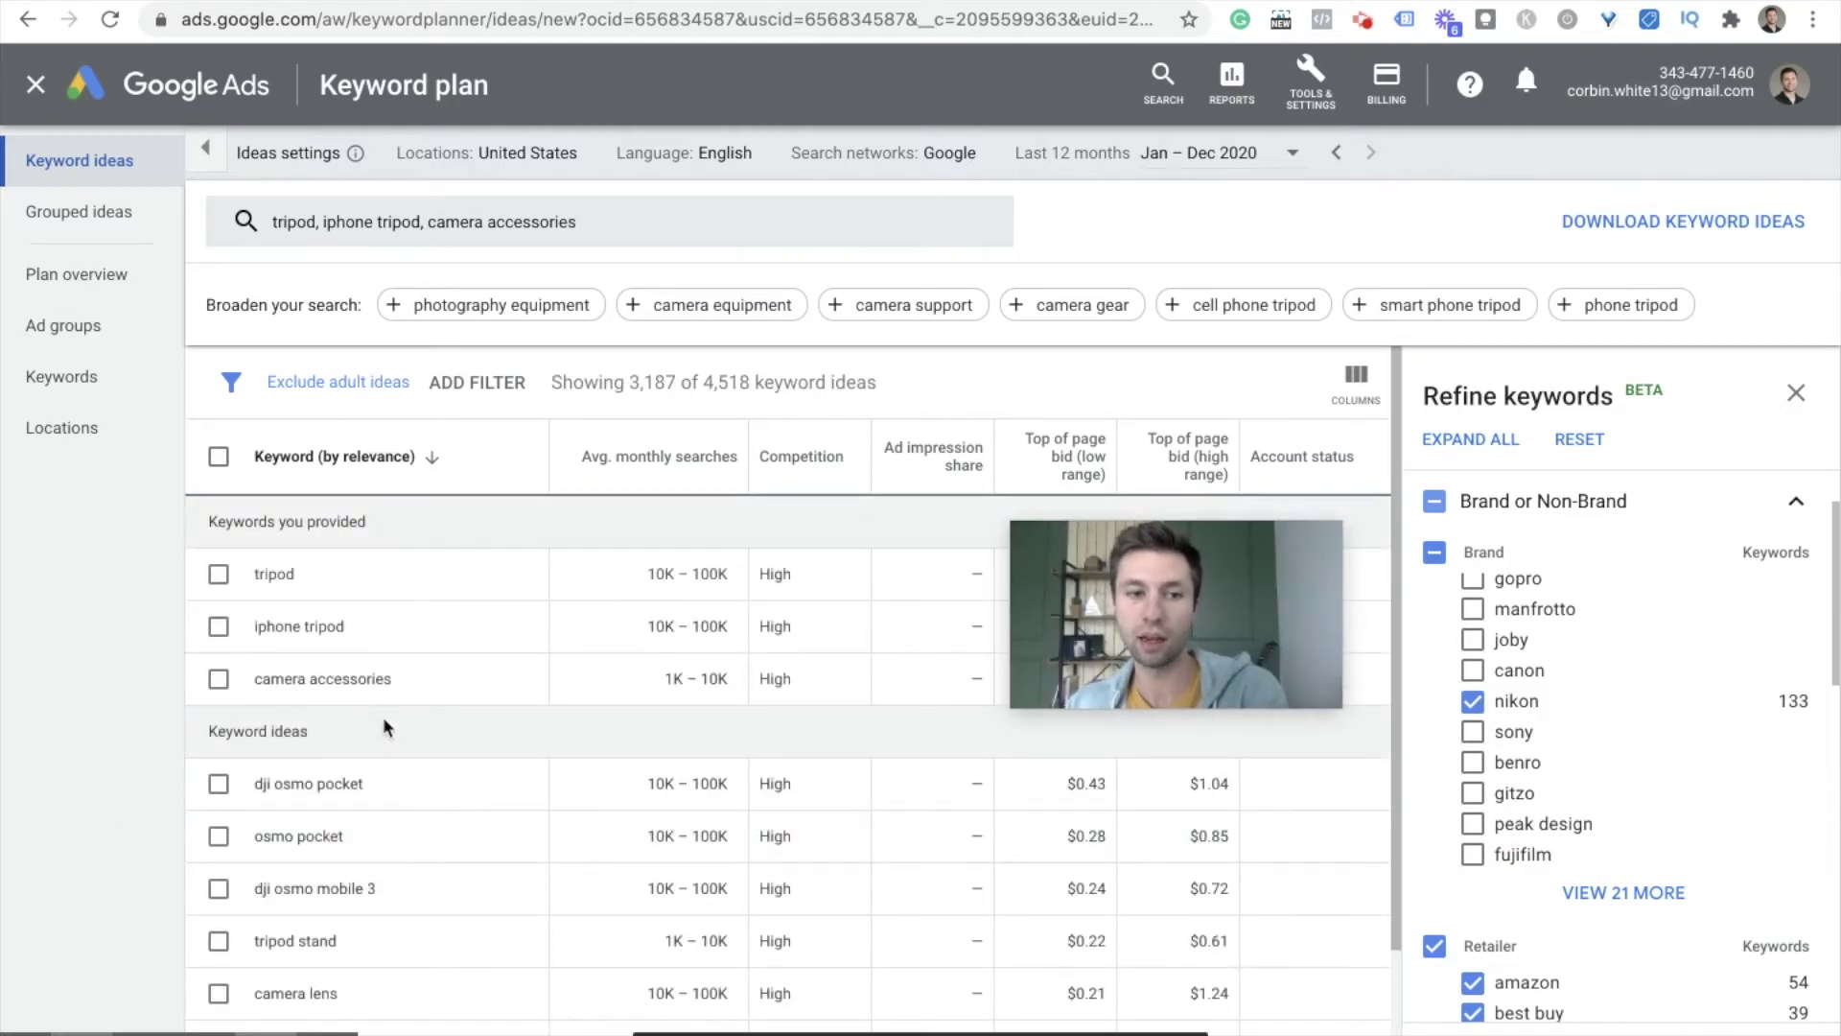
{"action": "scroll", "coordinate": [361, 826], "scroll_direction": "down", "scroll_amount": 1}
{"action": "scroll", "coordinate": [364, 786], "scroll_direction": "down", "scroll_amount": 2}
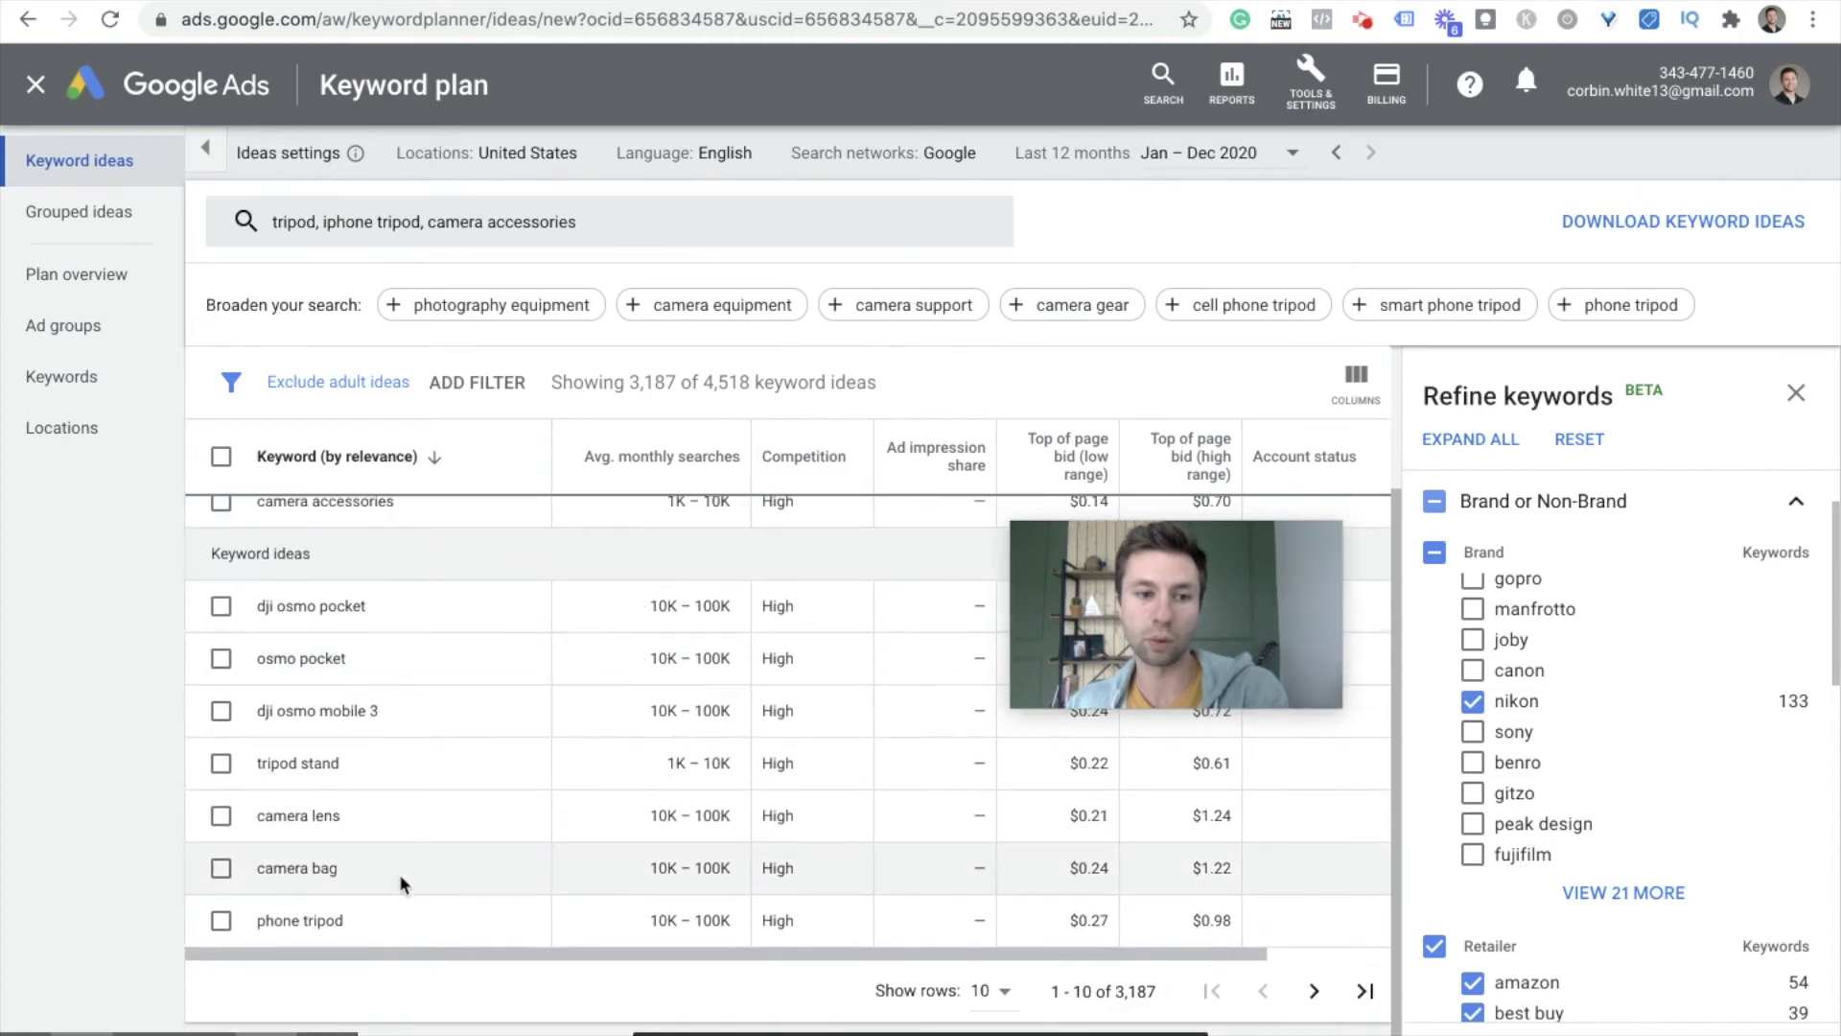
{"action": "scroll", "coordinate": [399, 872], "scroll_direction": "up", "scroll_amount": 2}
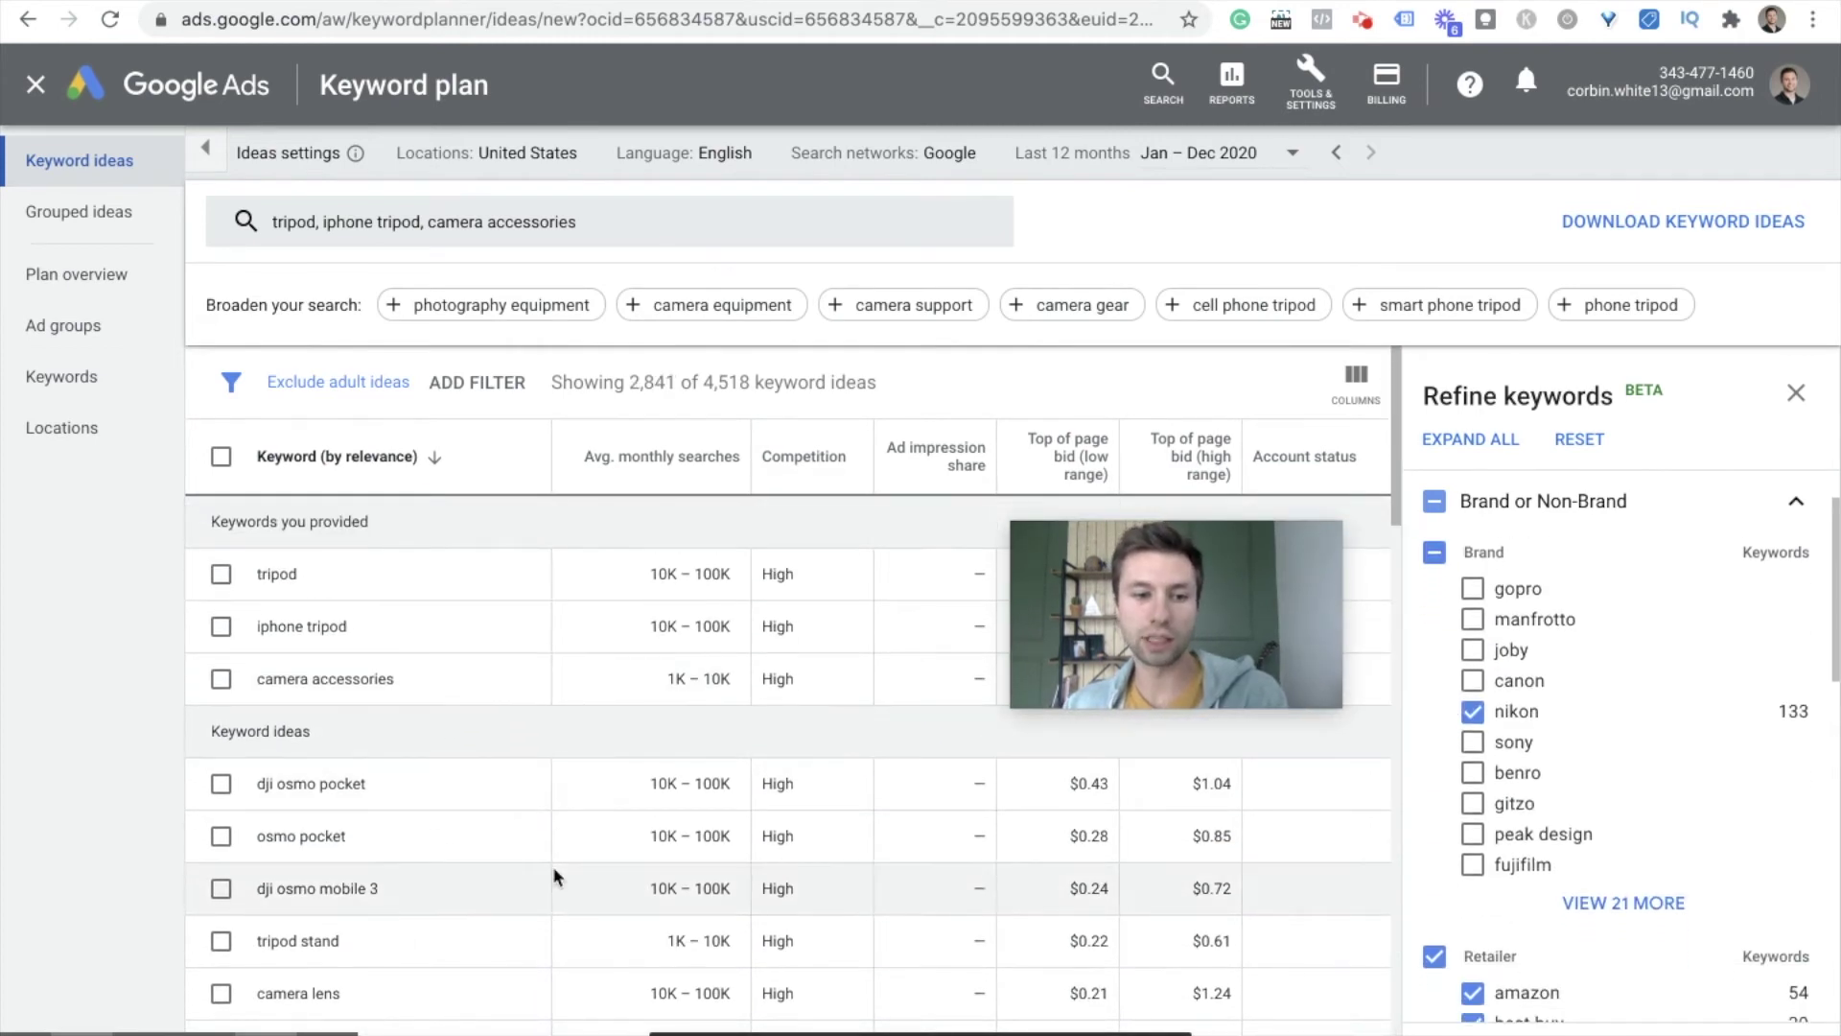
{"action": "scroll", "coordinate": [552, 866], "scroll_direction": "down", "scroll_amount": 2}
{"action": "scroll", "coordinate": [537, 800], "scroll_direction": "down", "scroll_amount": 6}
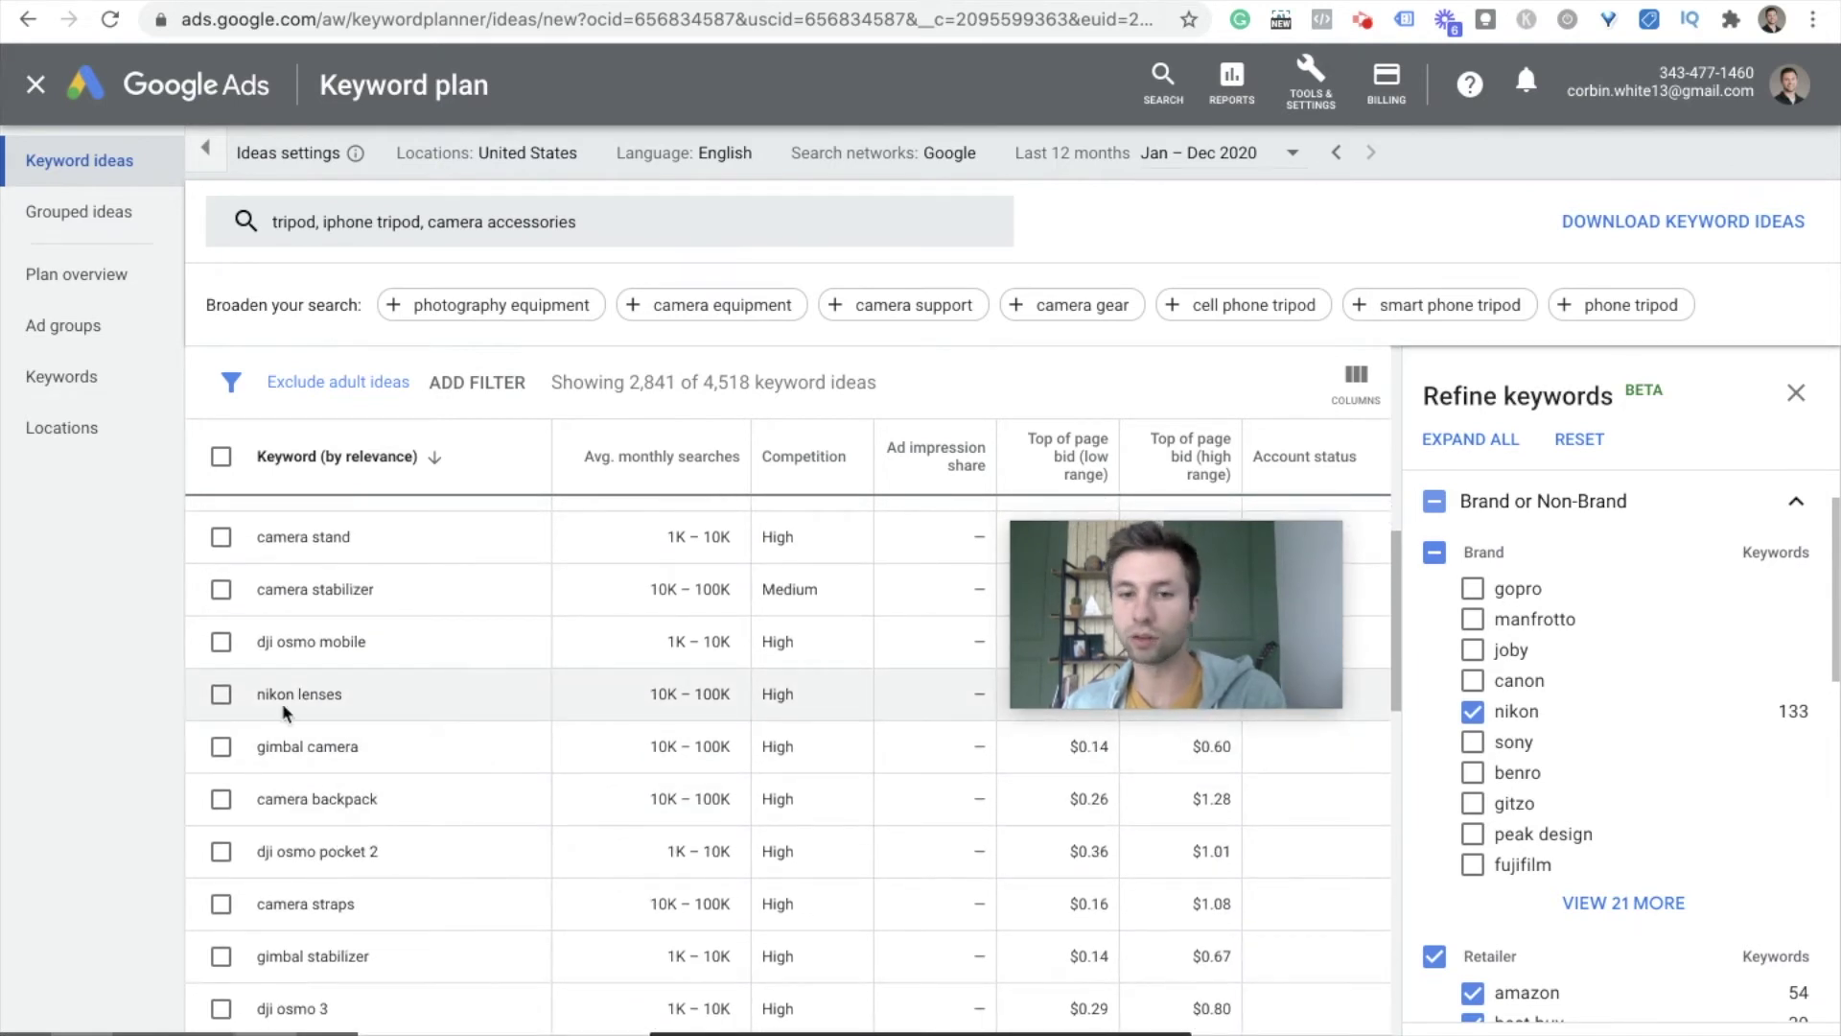
{"action": "scroll", "coordinate": [873, 719], "scroll_direction": "up", "scroll_amount": 5}
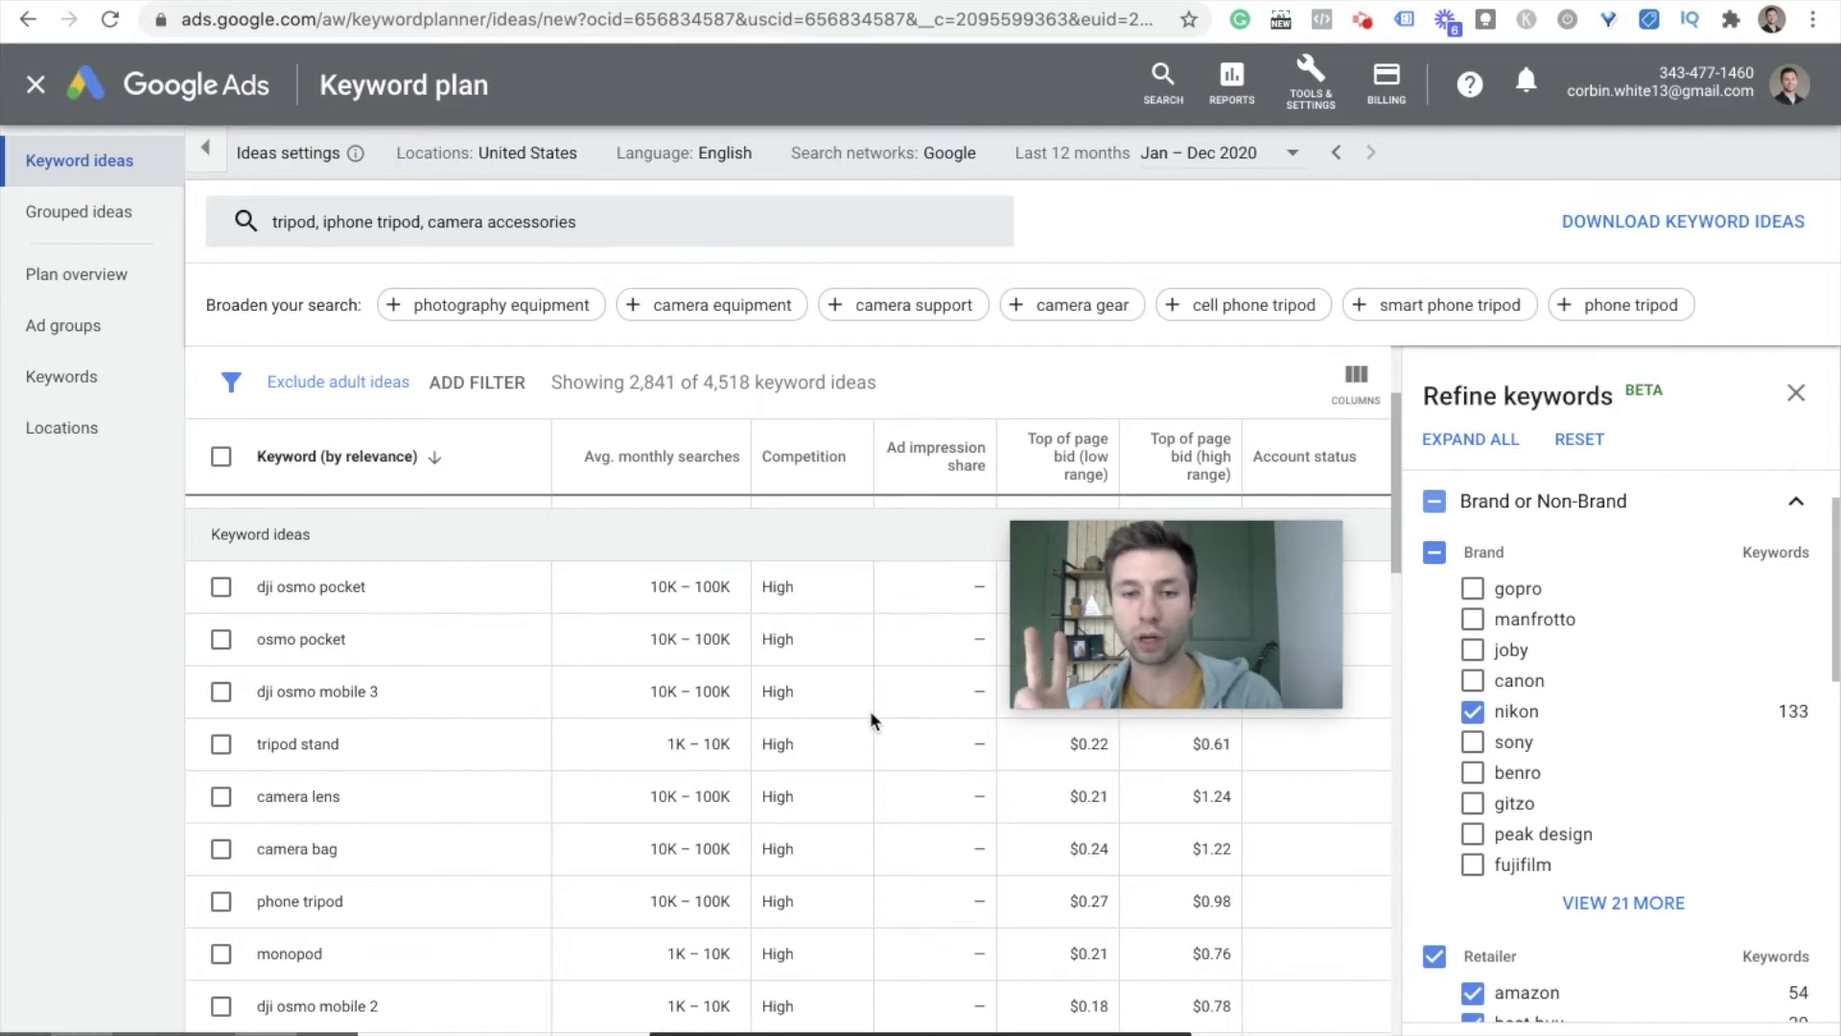
{"action": "scroll", "coordinate": [575, 518], "scroll_direction": "up", "scroll_amount": 1}
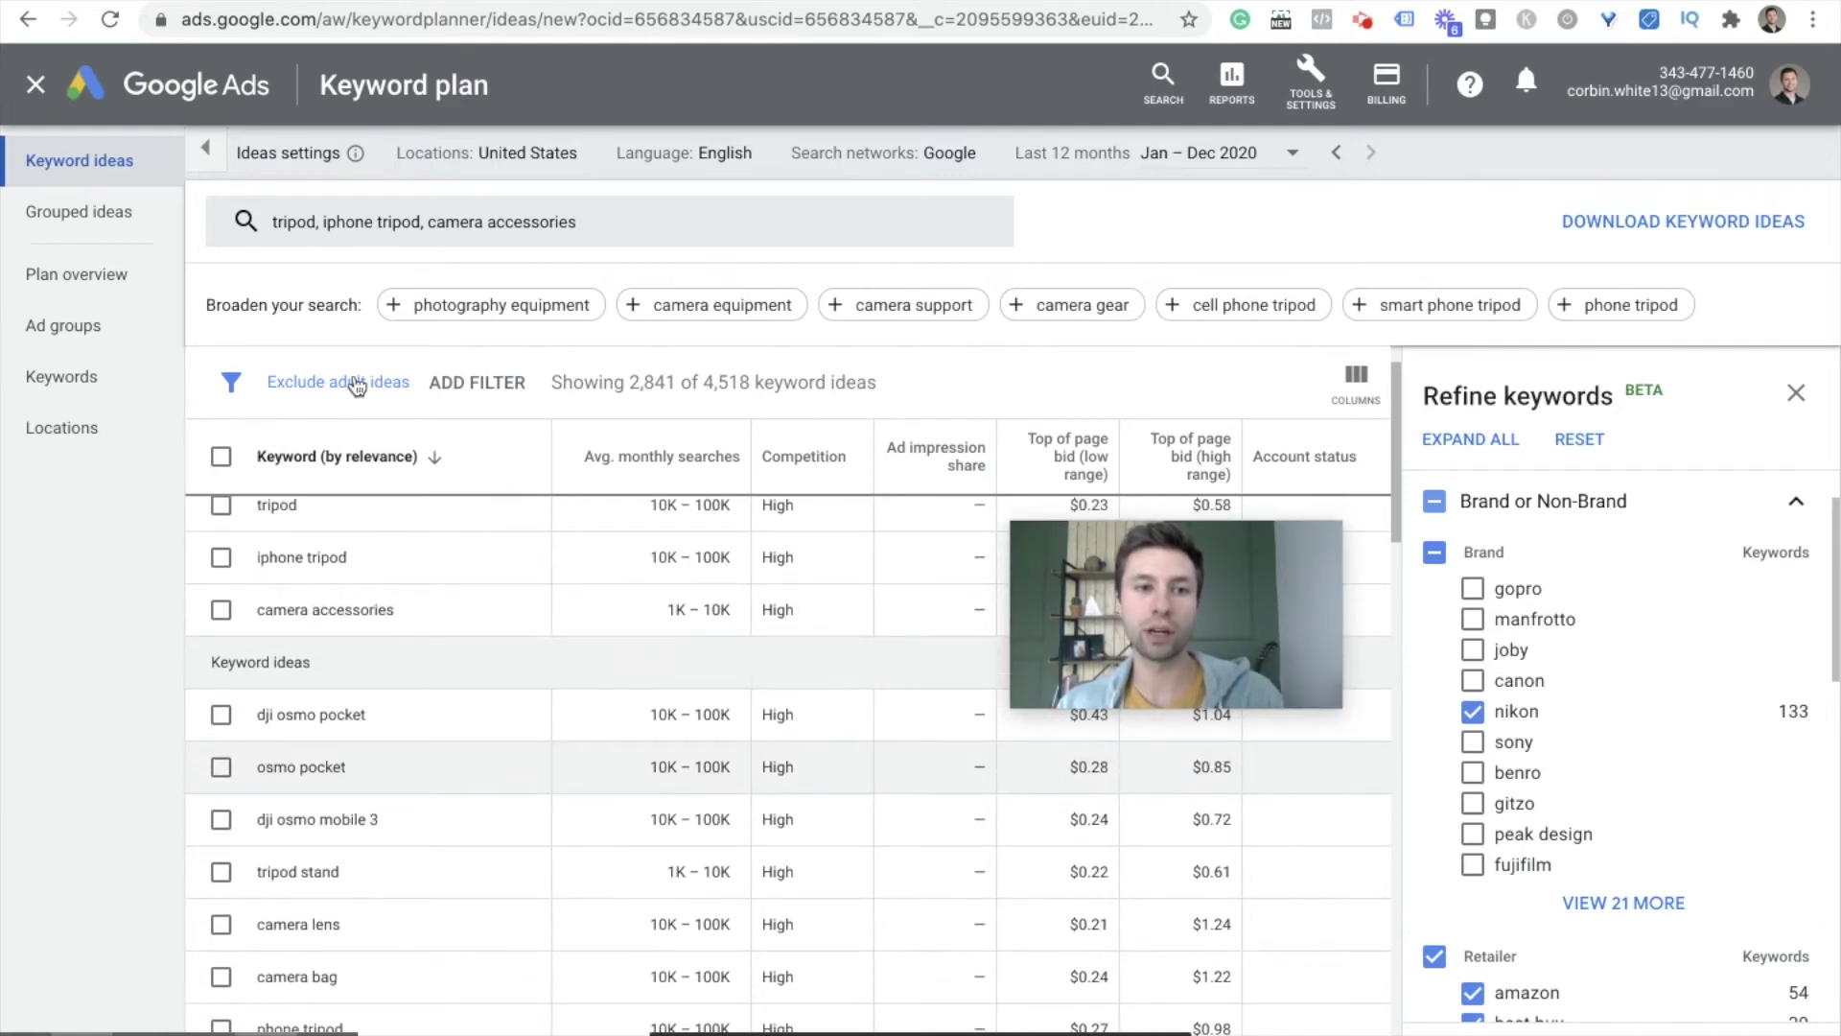
Step: Add a 'Keyword text contains nikon' filter, narrowing the ideas to 121 of 4,518
{"action": "left_click", "coordinate": [489, 386]}
{"action": "left_click", "coordinate": [547, 482]}
{"action": "type", "text": "nikop"}
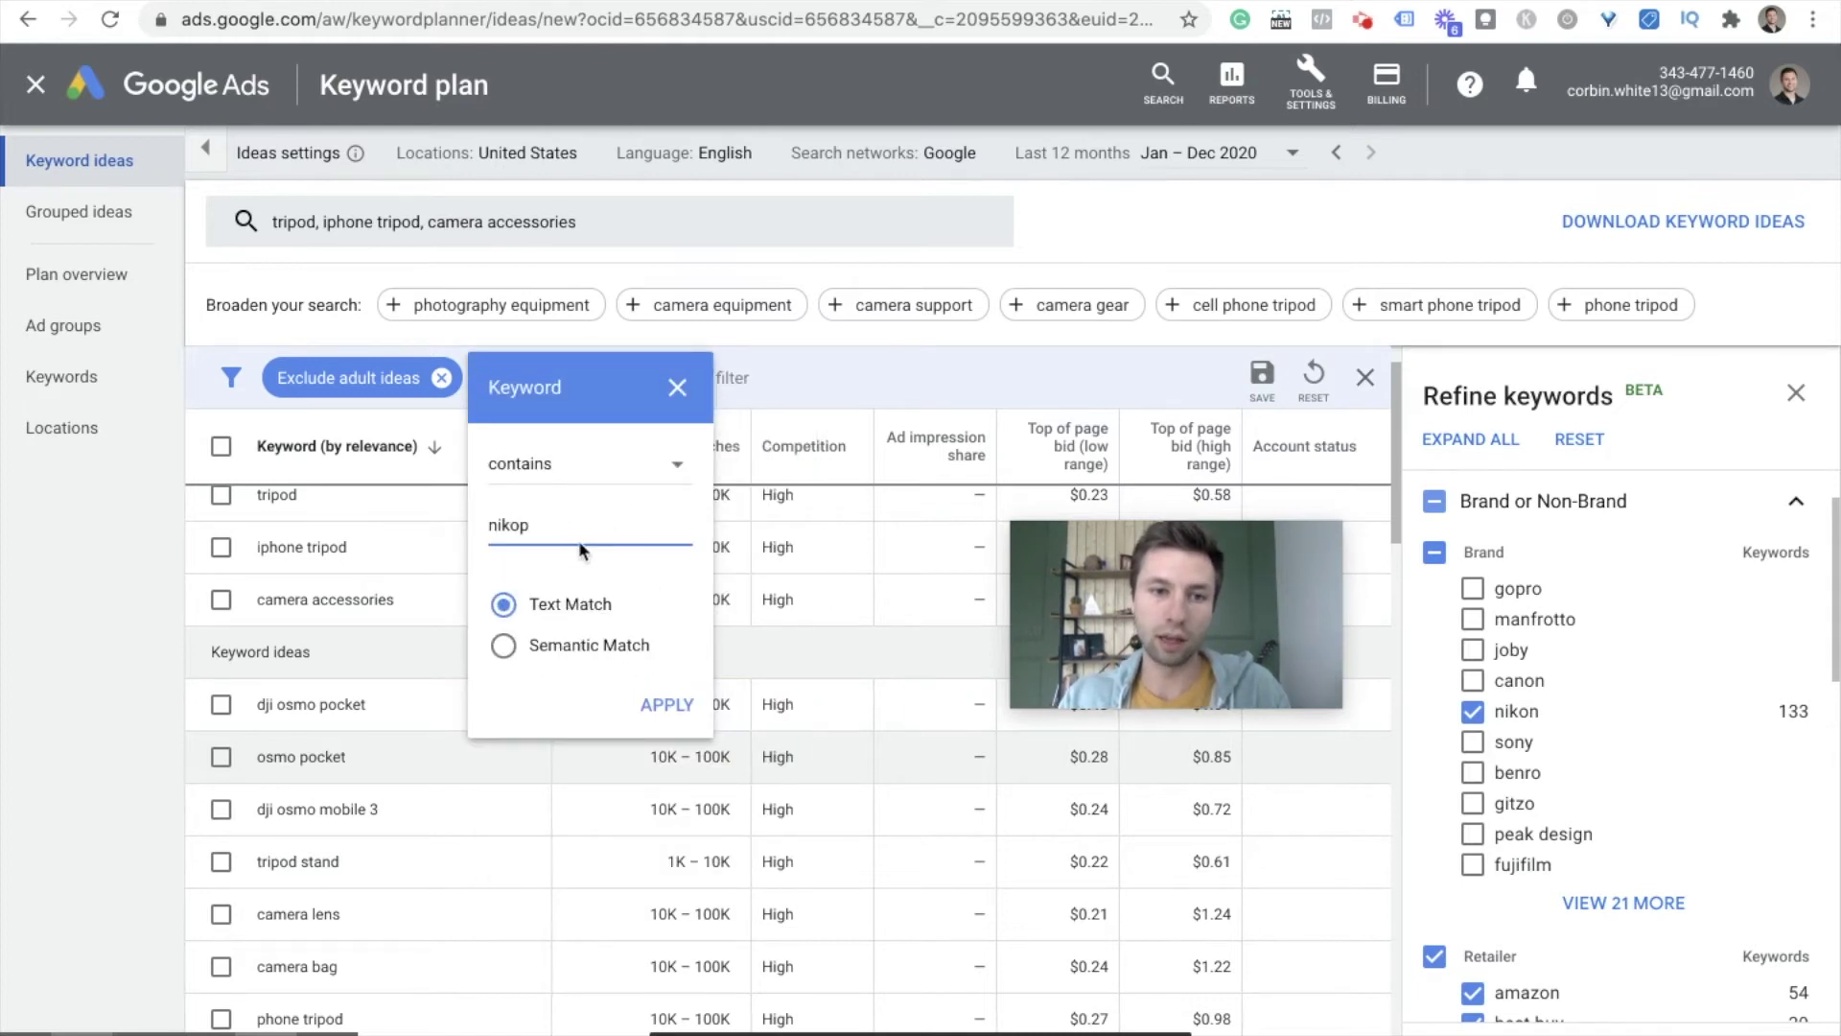
{"action": "type", "text": "nn"}
{"action": "left_click", "coordinate": [667, 705]}
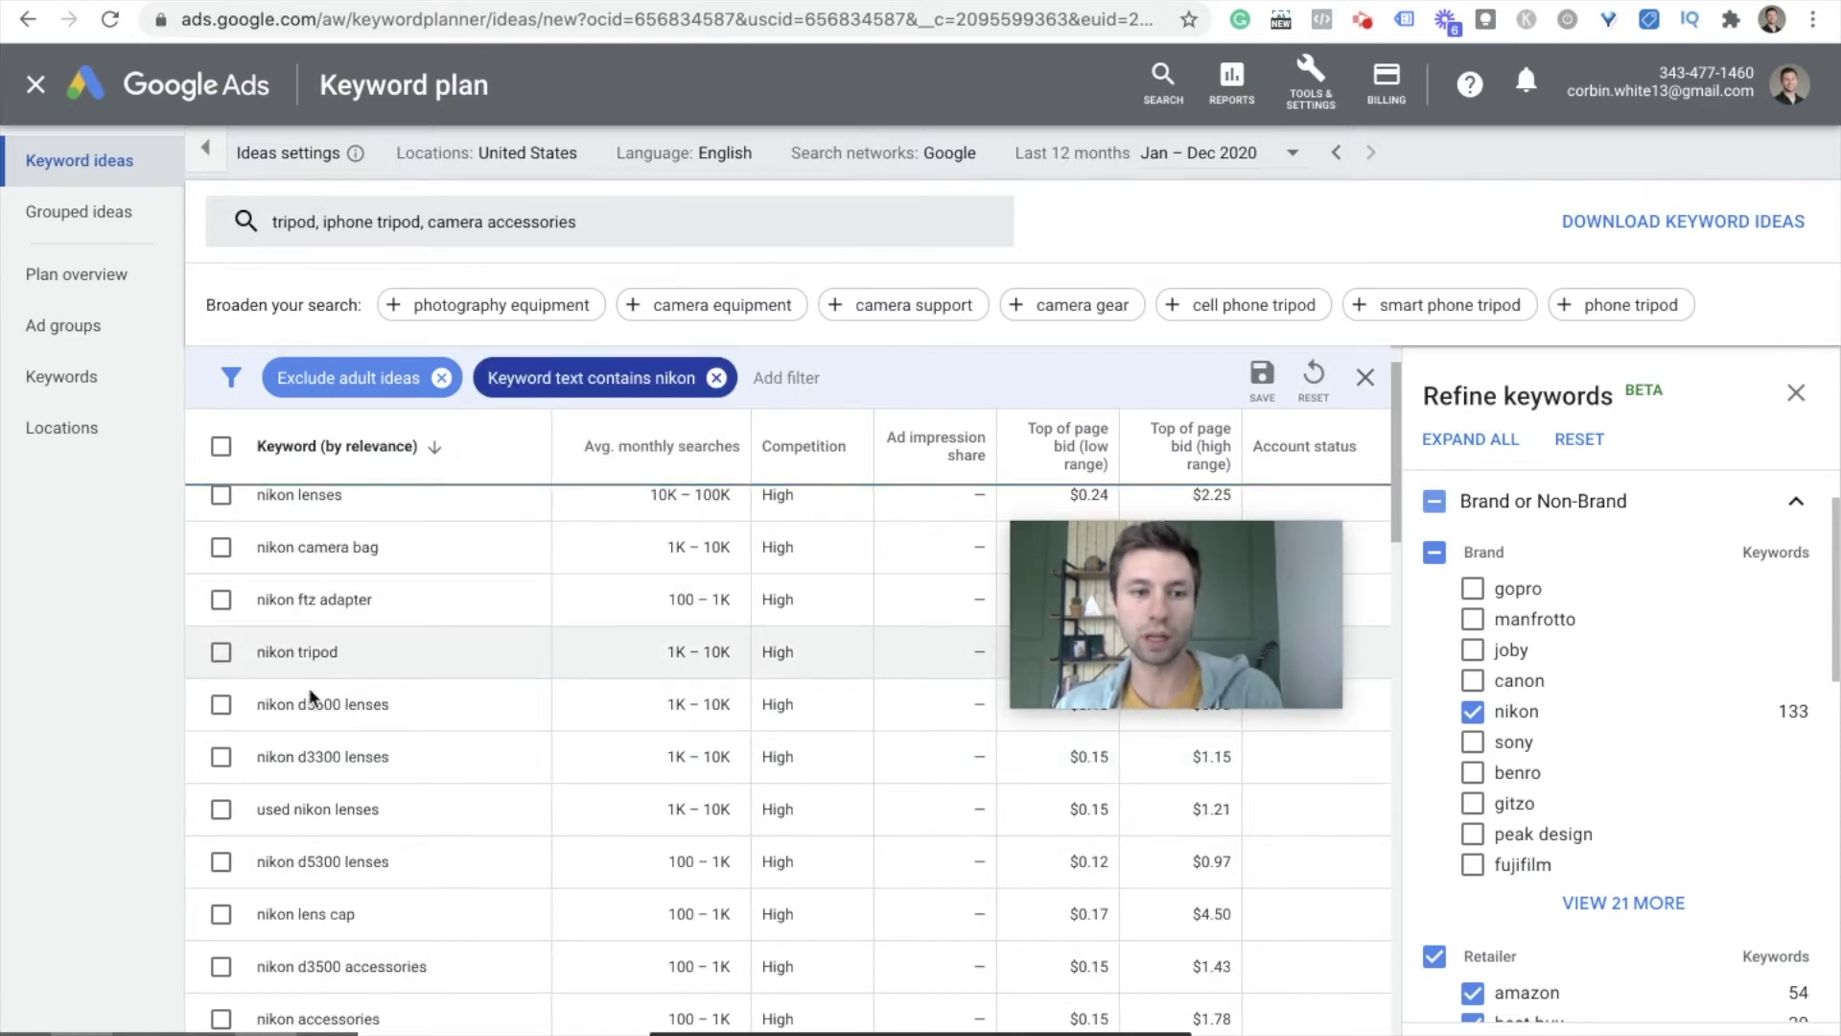
Step: Expand the Device refinement in the Refine keywords panel
{"action": "scroll", "coordinate": [308, 688], "scroll_direction": "down", "scroll_amount": 3}
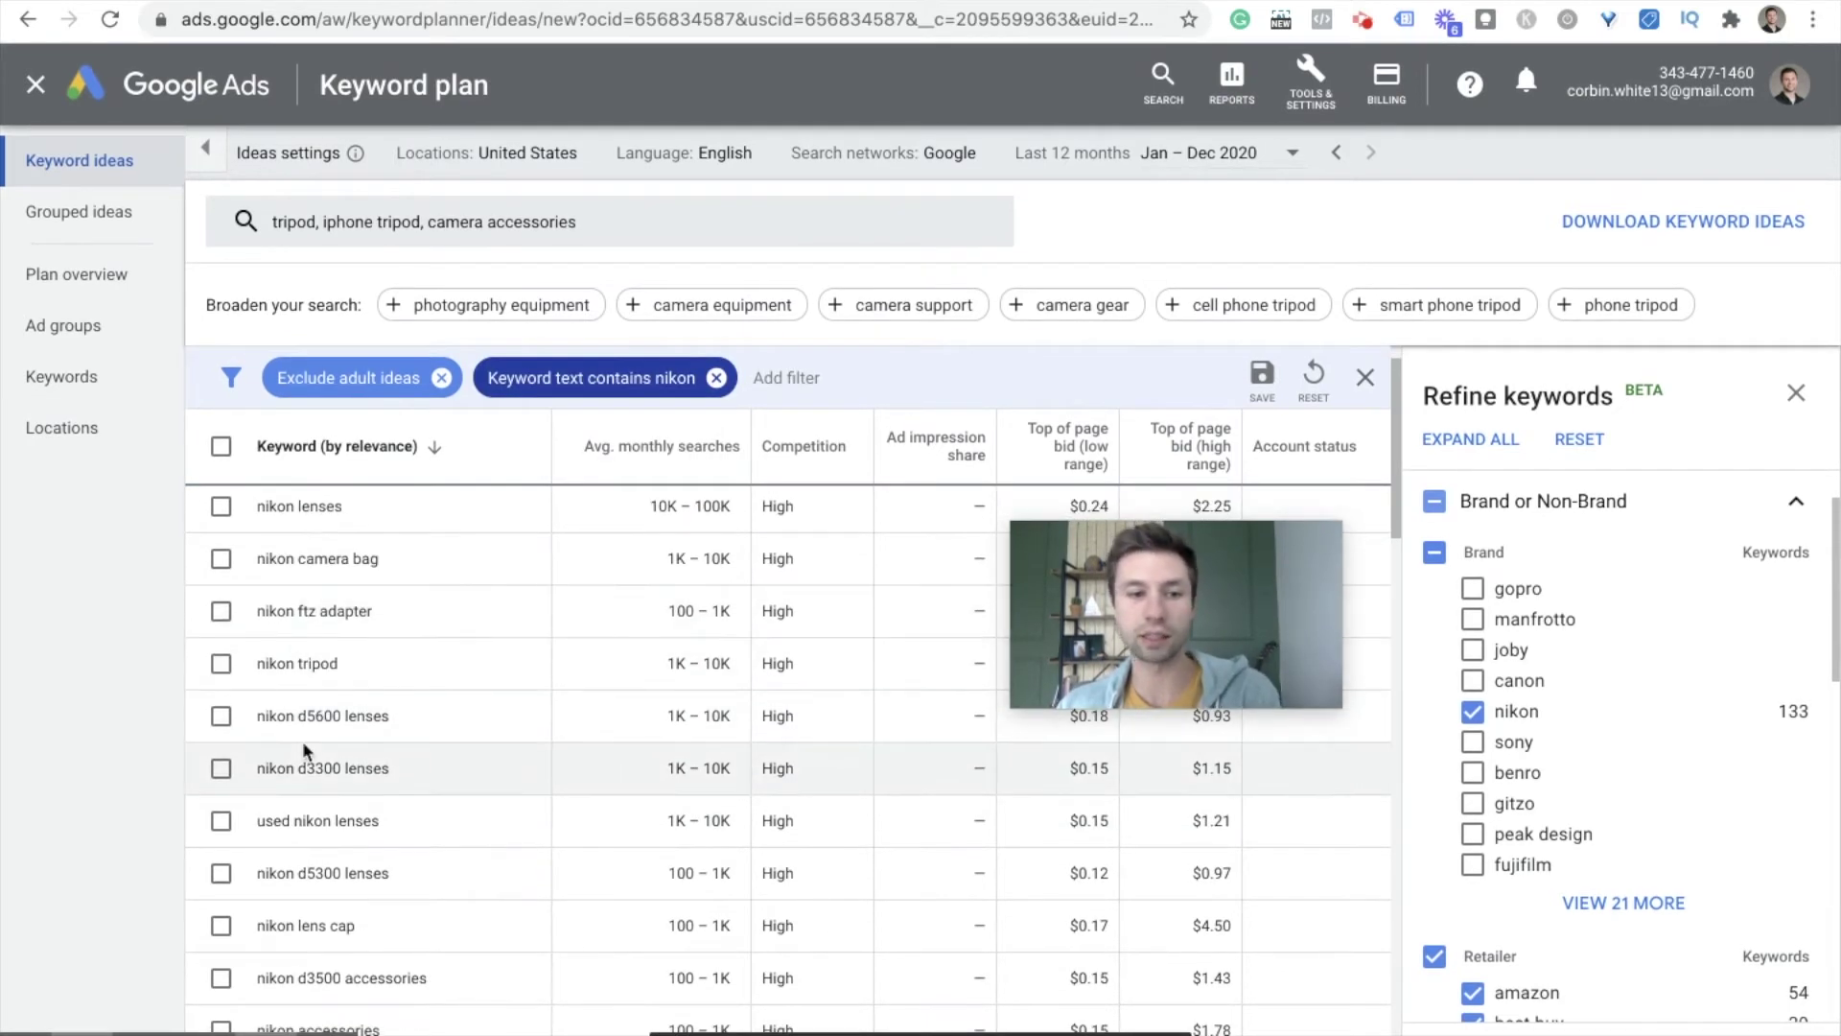
{"action": "scroll", "coordinate": [303, 746], "scroll_direction": "down", "scroll_amount": 1}
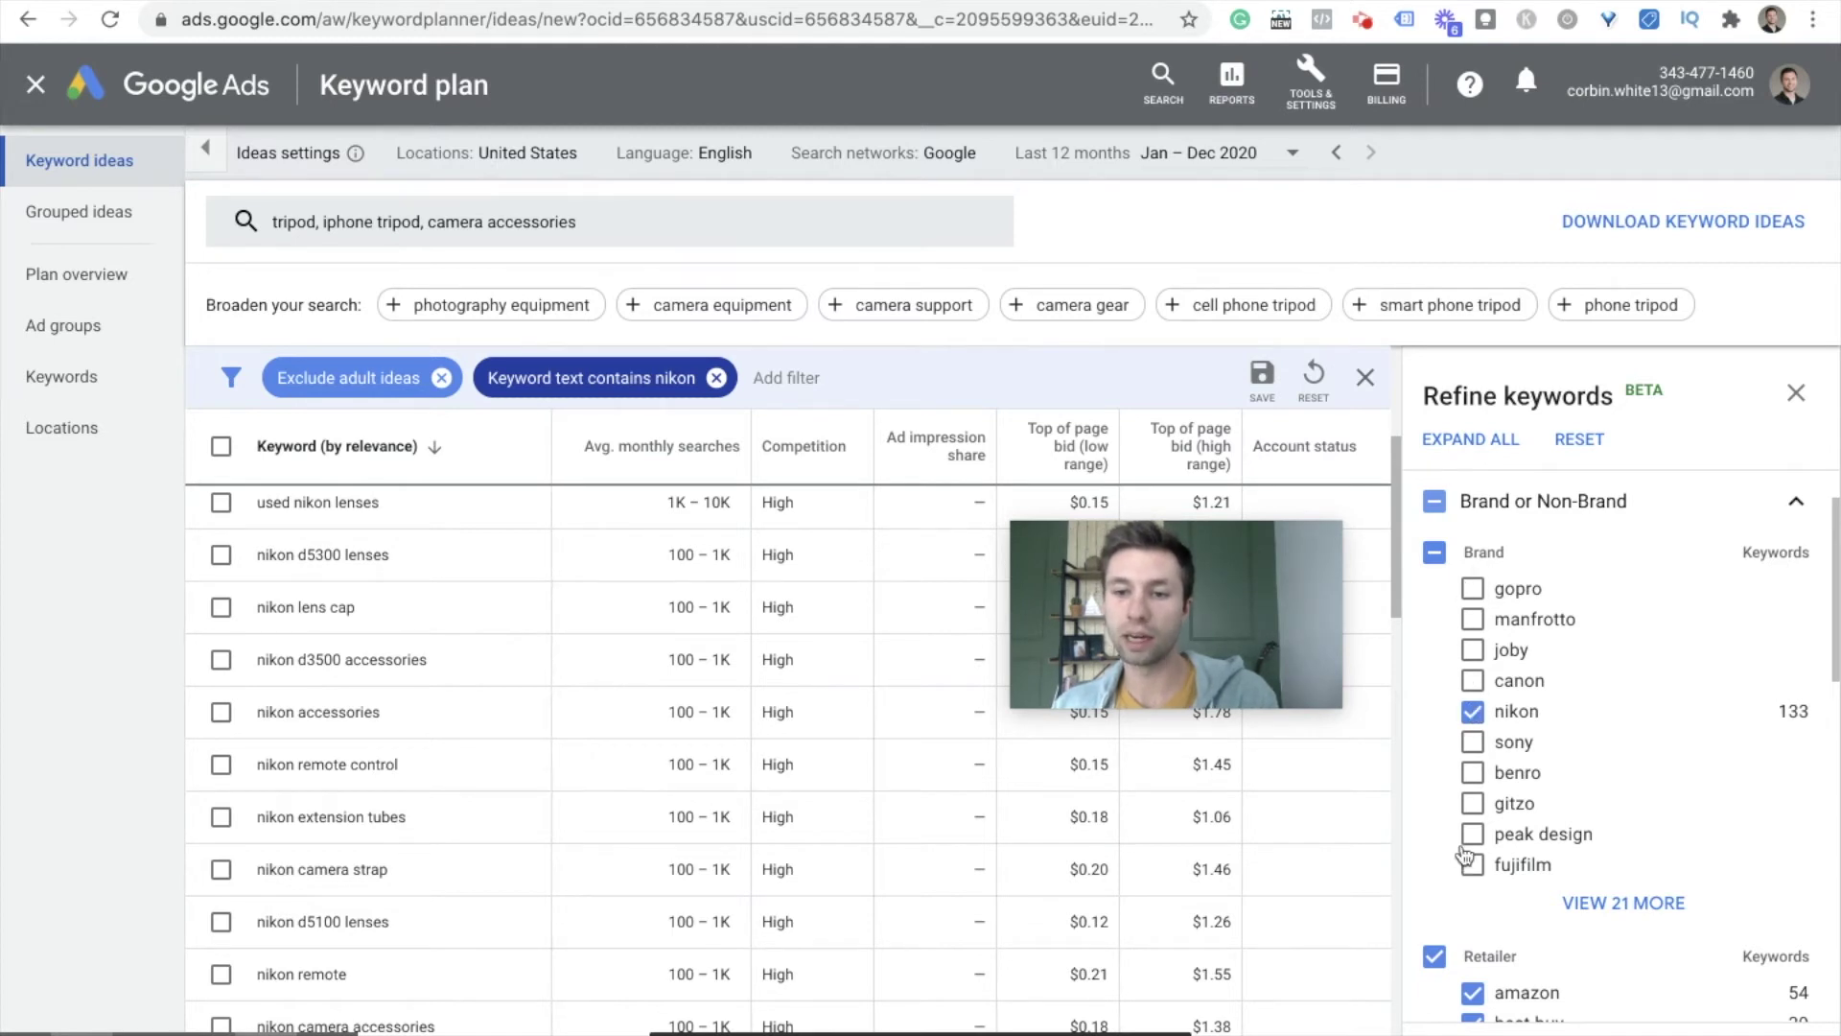
{"action": "scroll", "coordinate": [1517, 741], "scroll_direction": "down", "scroll_amount": 4}
{"action": "scroll", "coordinate": [1586, 734], "scroll_direction": "up", "scroll_amount": 1}
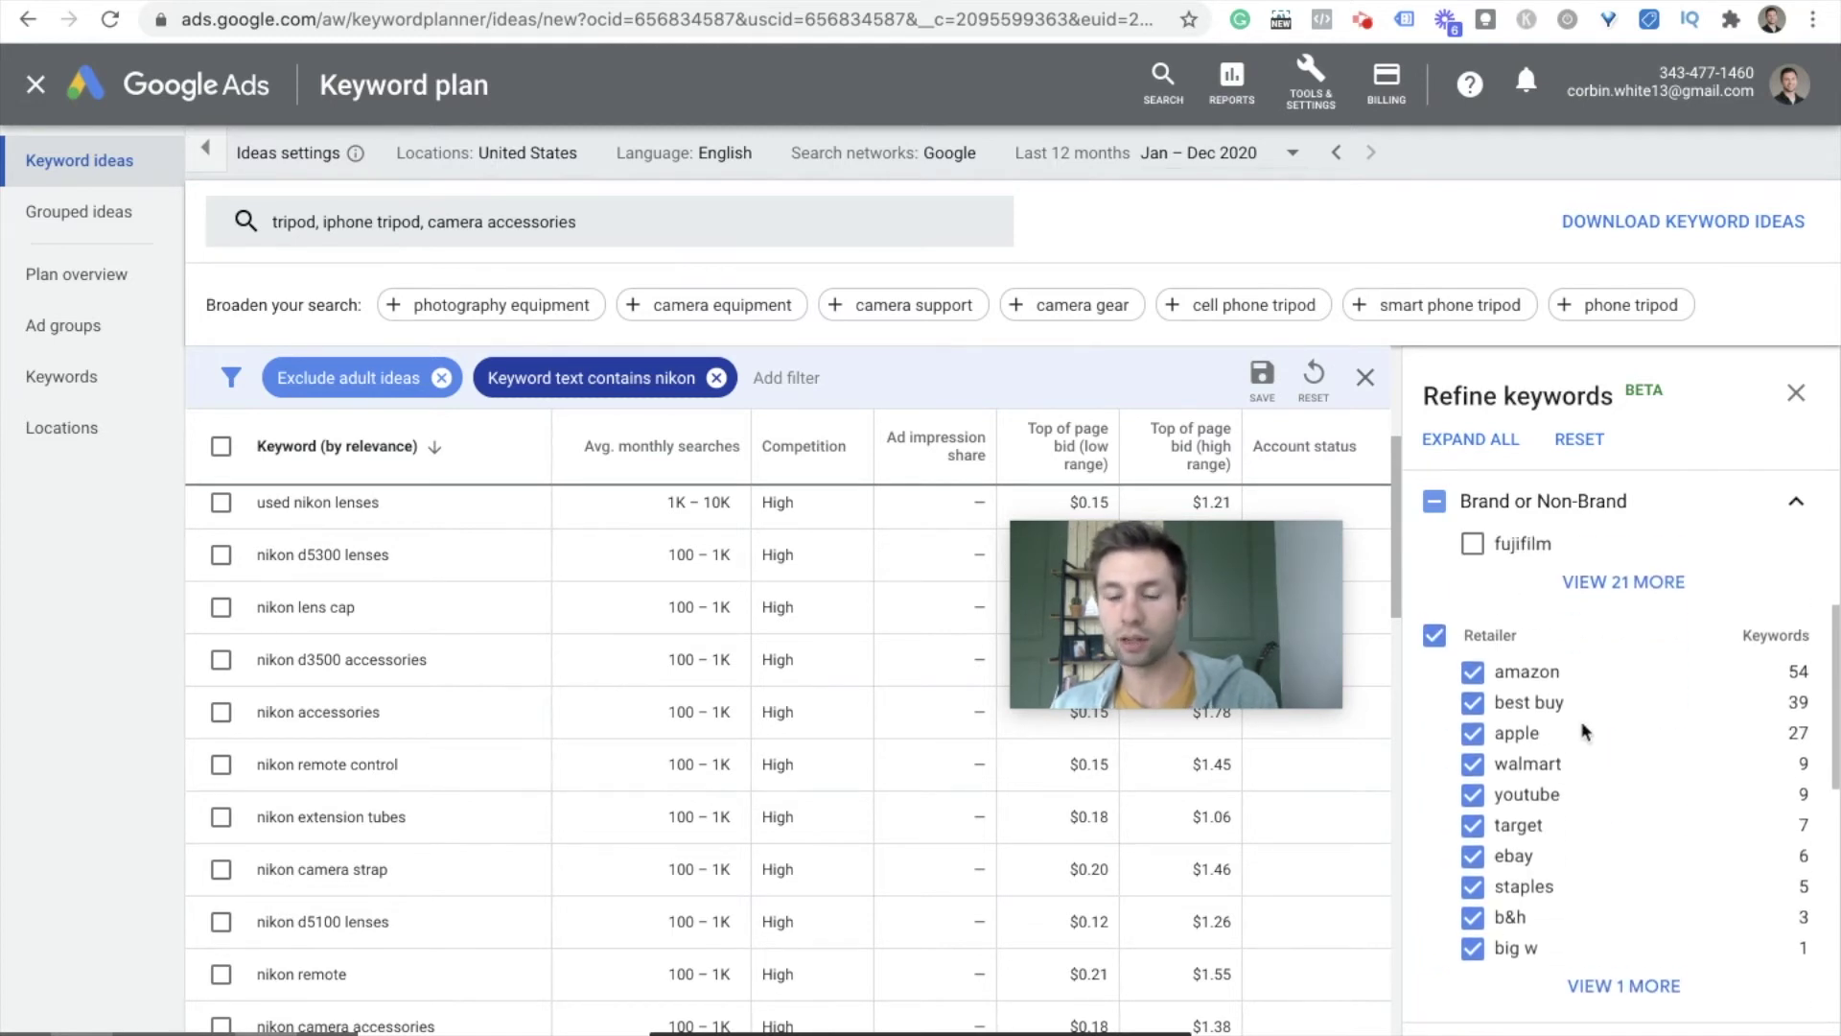
{"action": "scroll", "coordinate": [1595, 779], "scroll_direction": "down", "scroll_amount": 4}
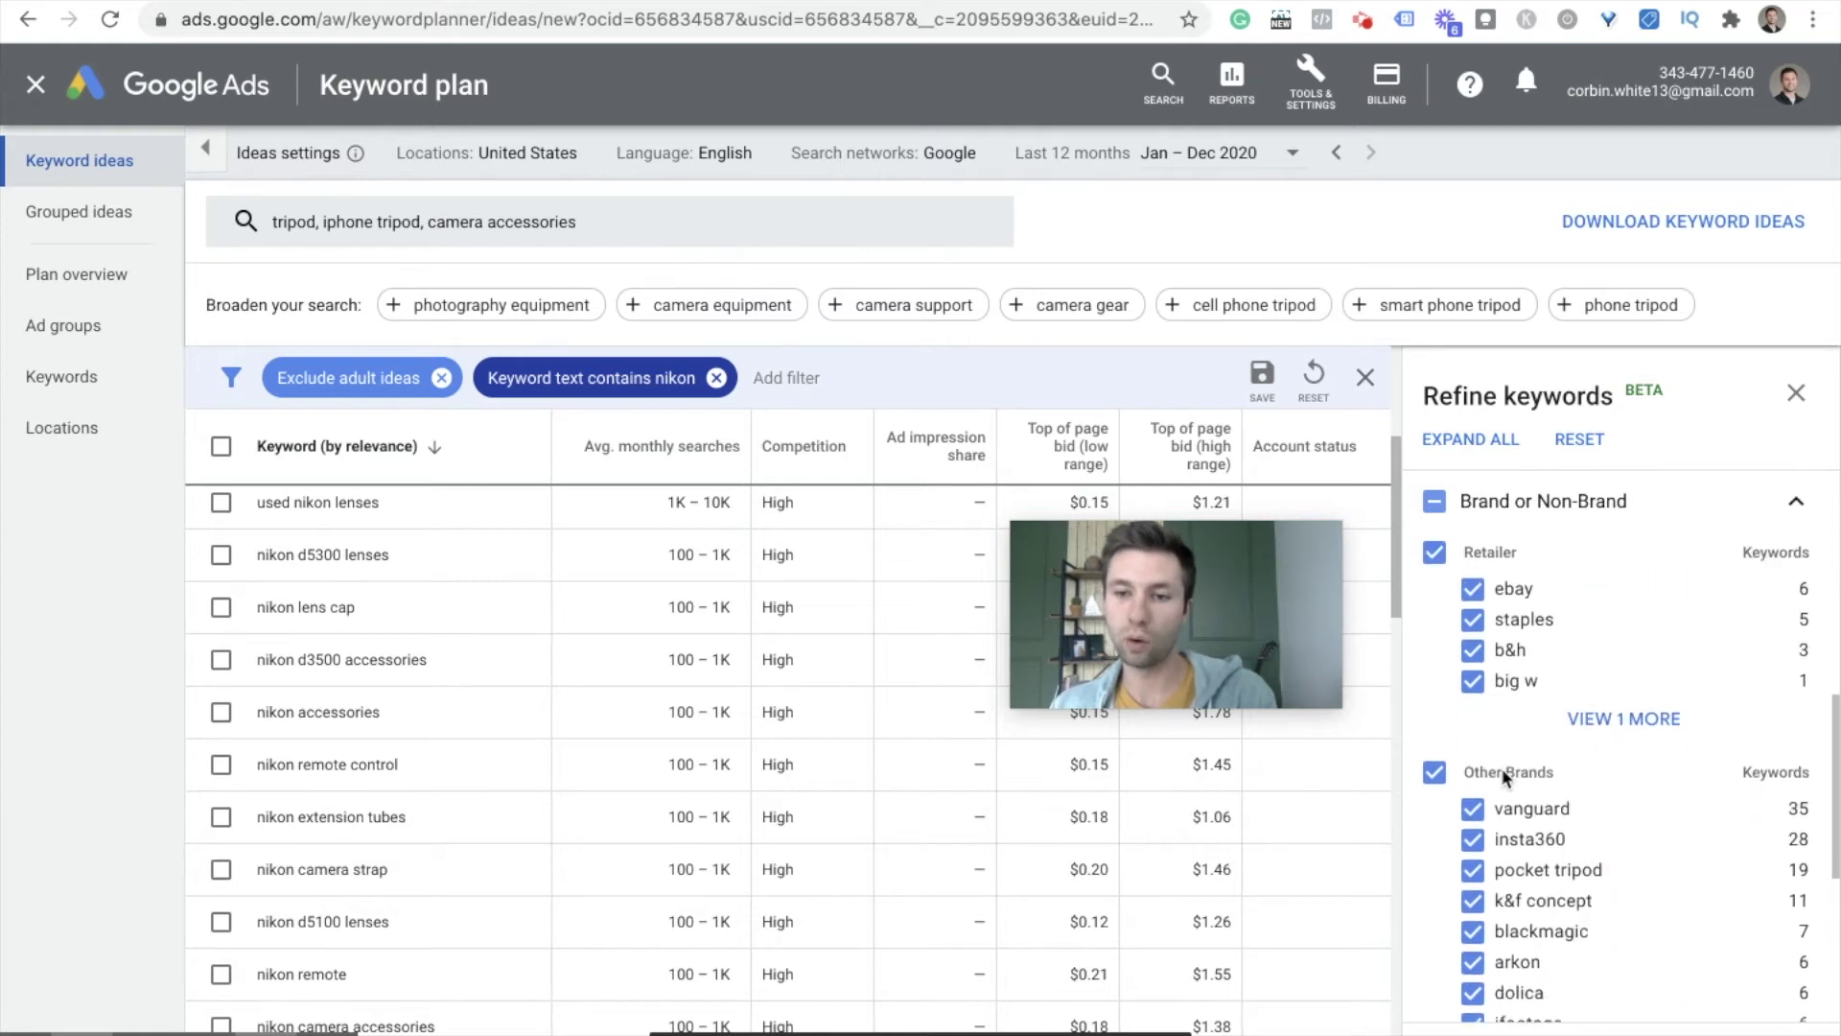
{"action": "scroll", "coordinate": [1515, 863], "scroll_direction": "down", "scroll_amount": 5}
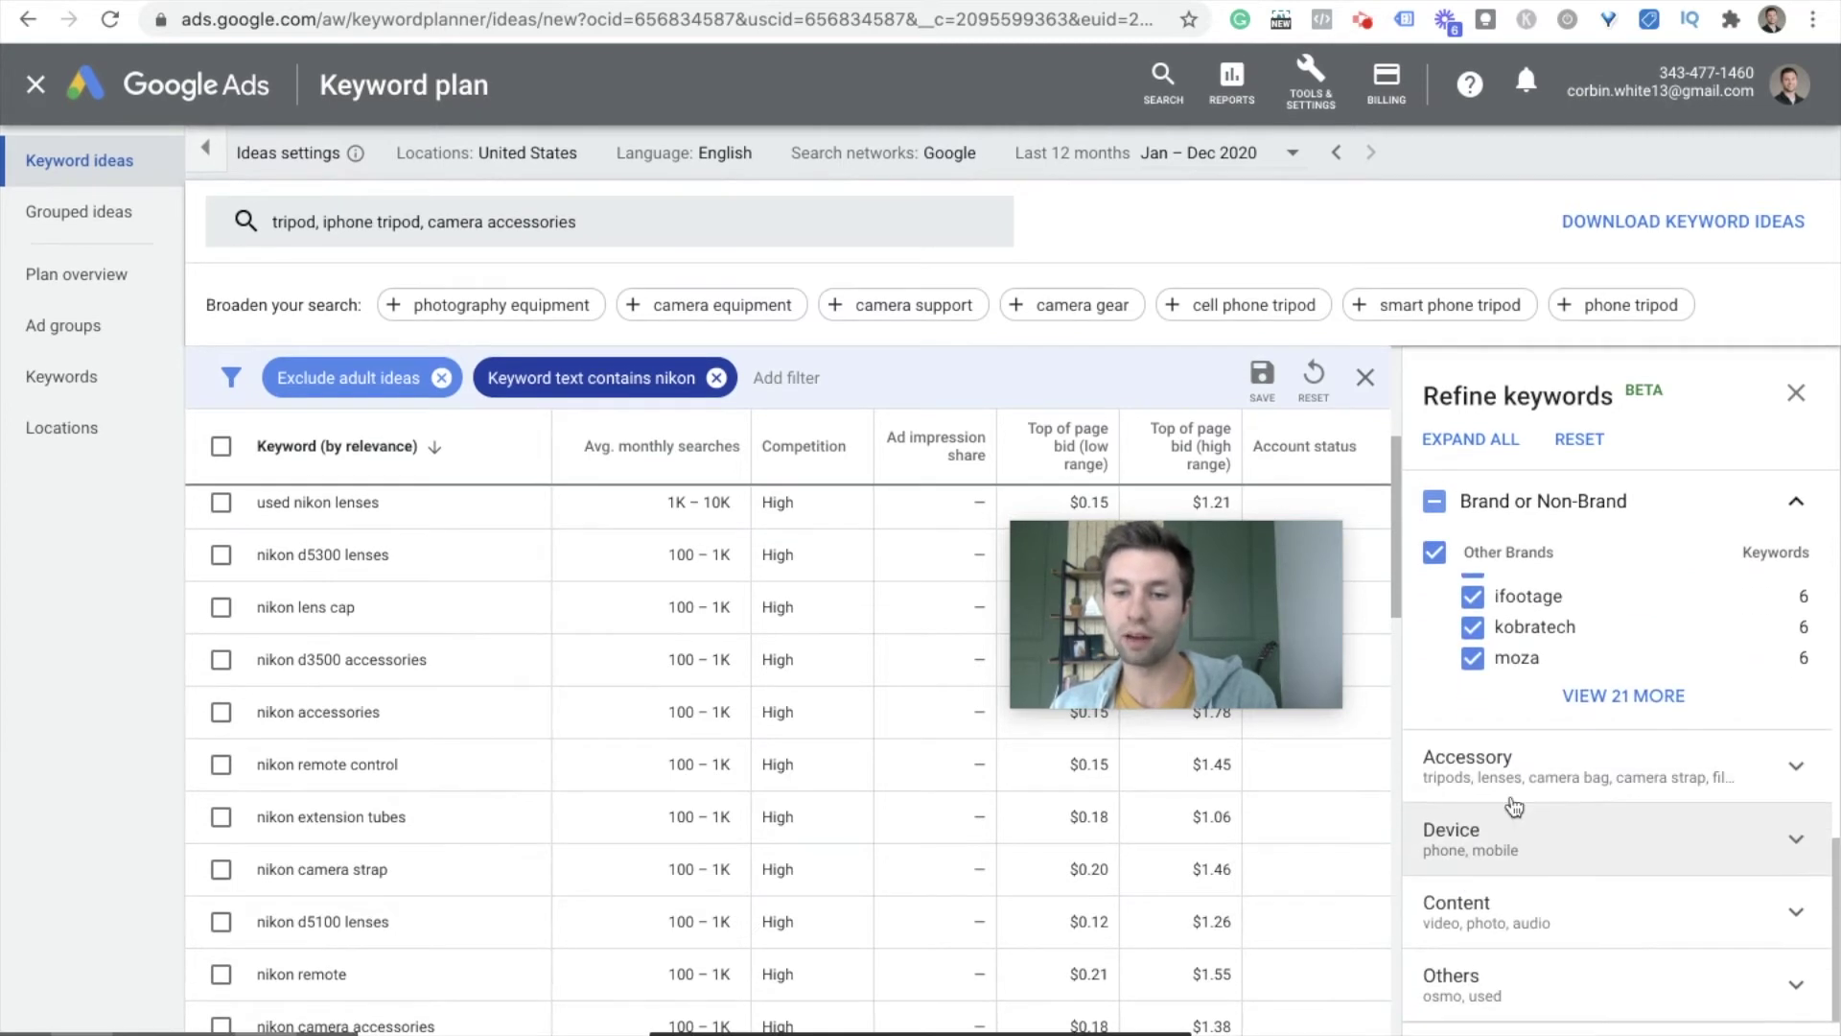
{"action": "left_click", "coordinate": [1582, 840]}
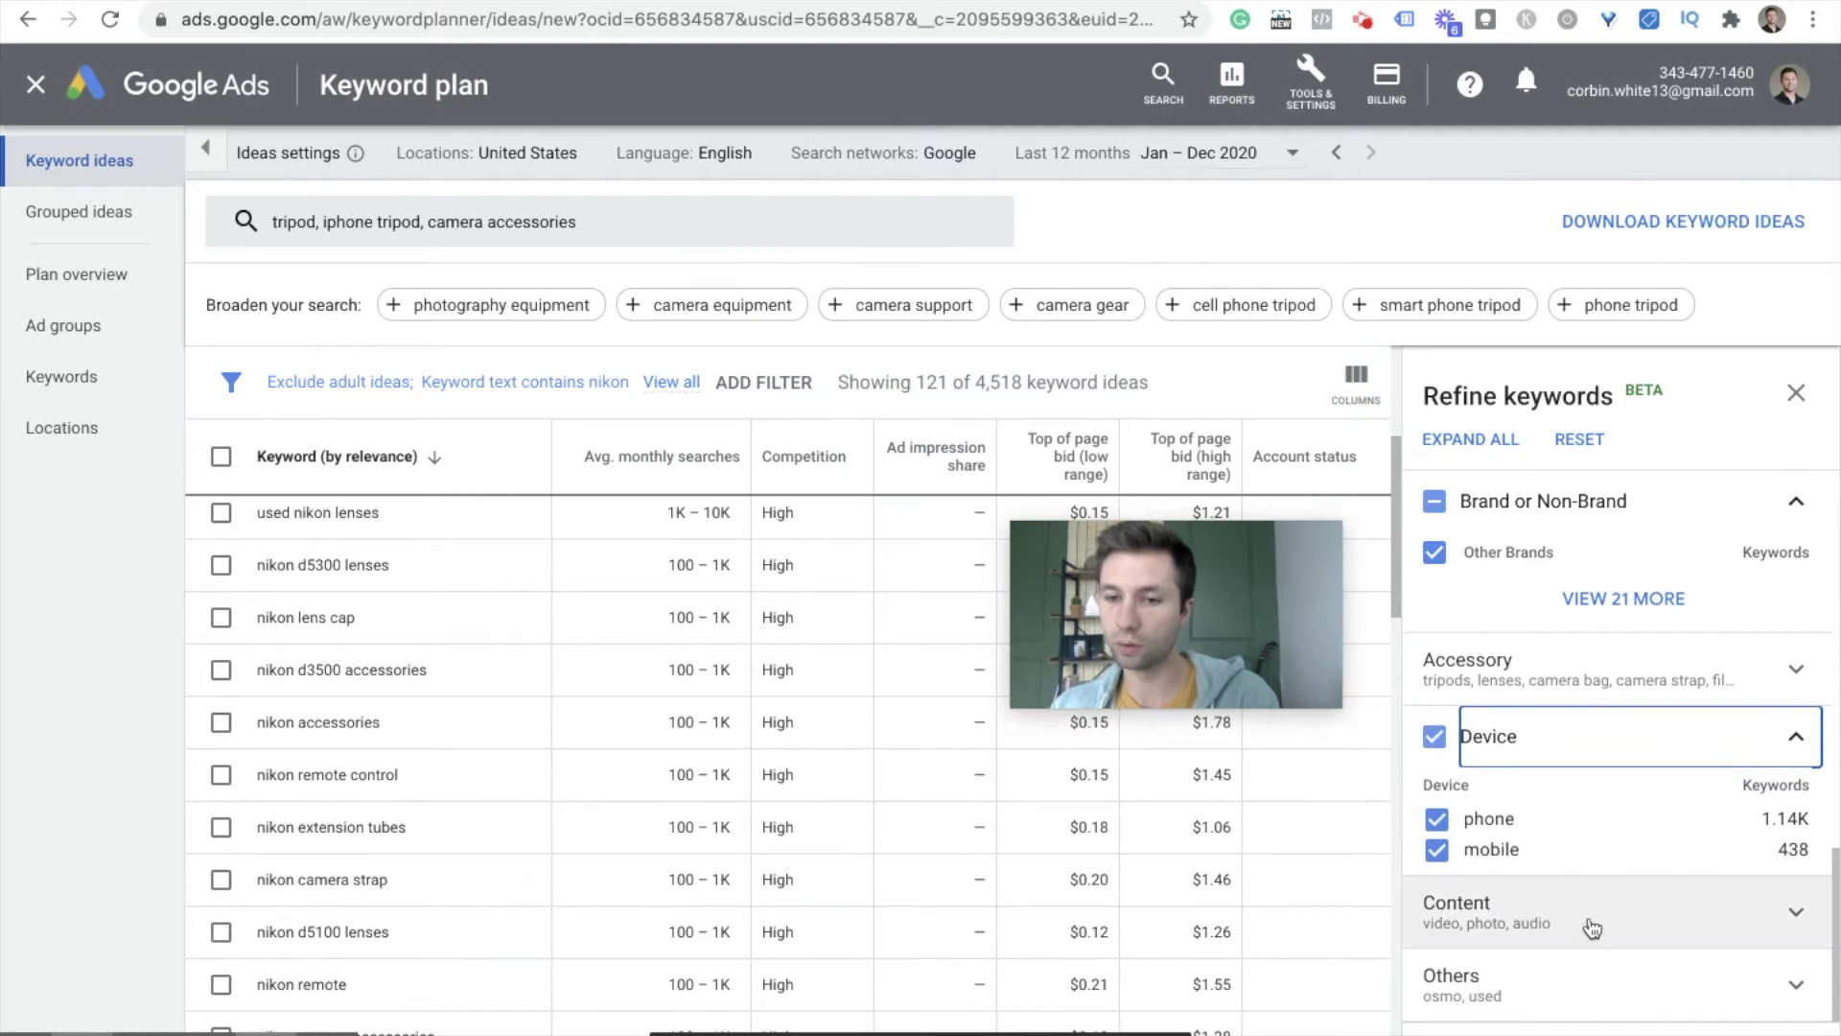
{"action": "scroll", "coordinate": [1514, 767], "scroll_direction": "up", "scroll_amount": 5}
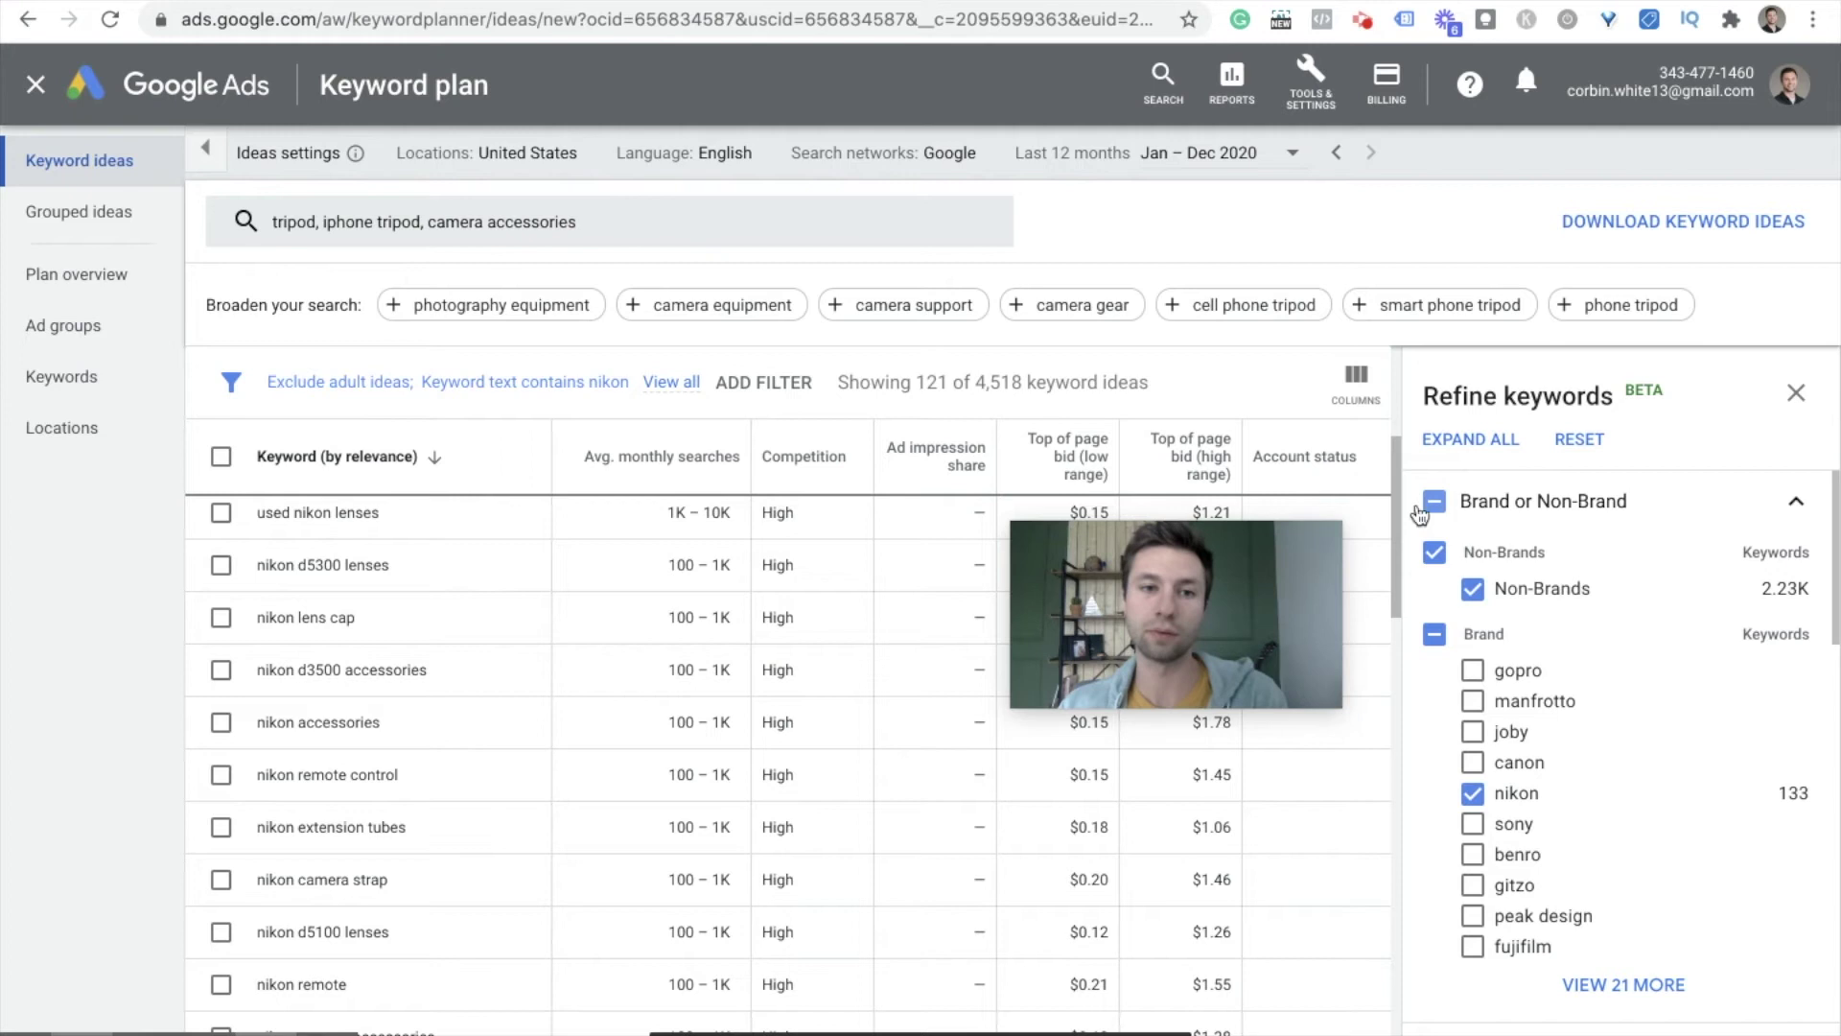
Step: Remove the nikon keyword text filter
{"action": "left_click", "coordinate": [449, 384]}
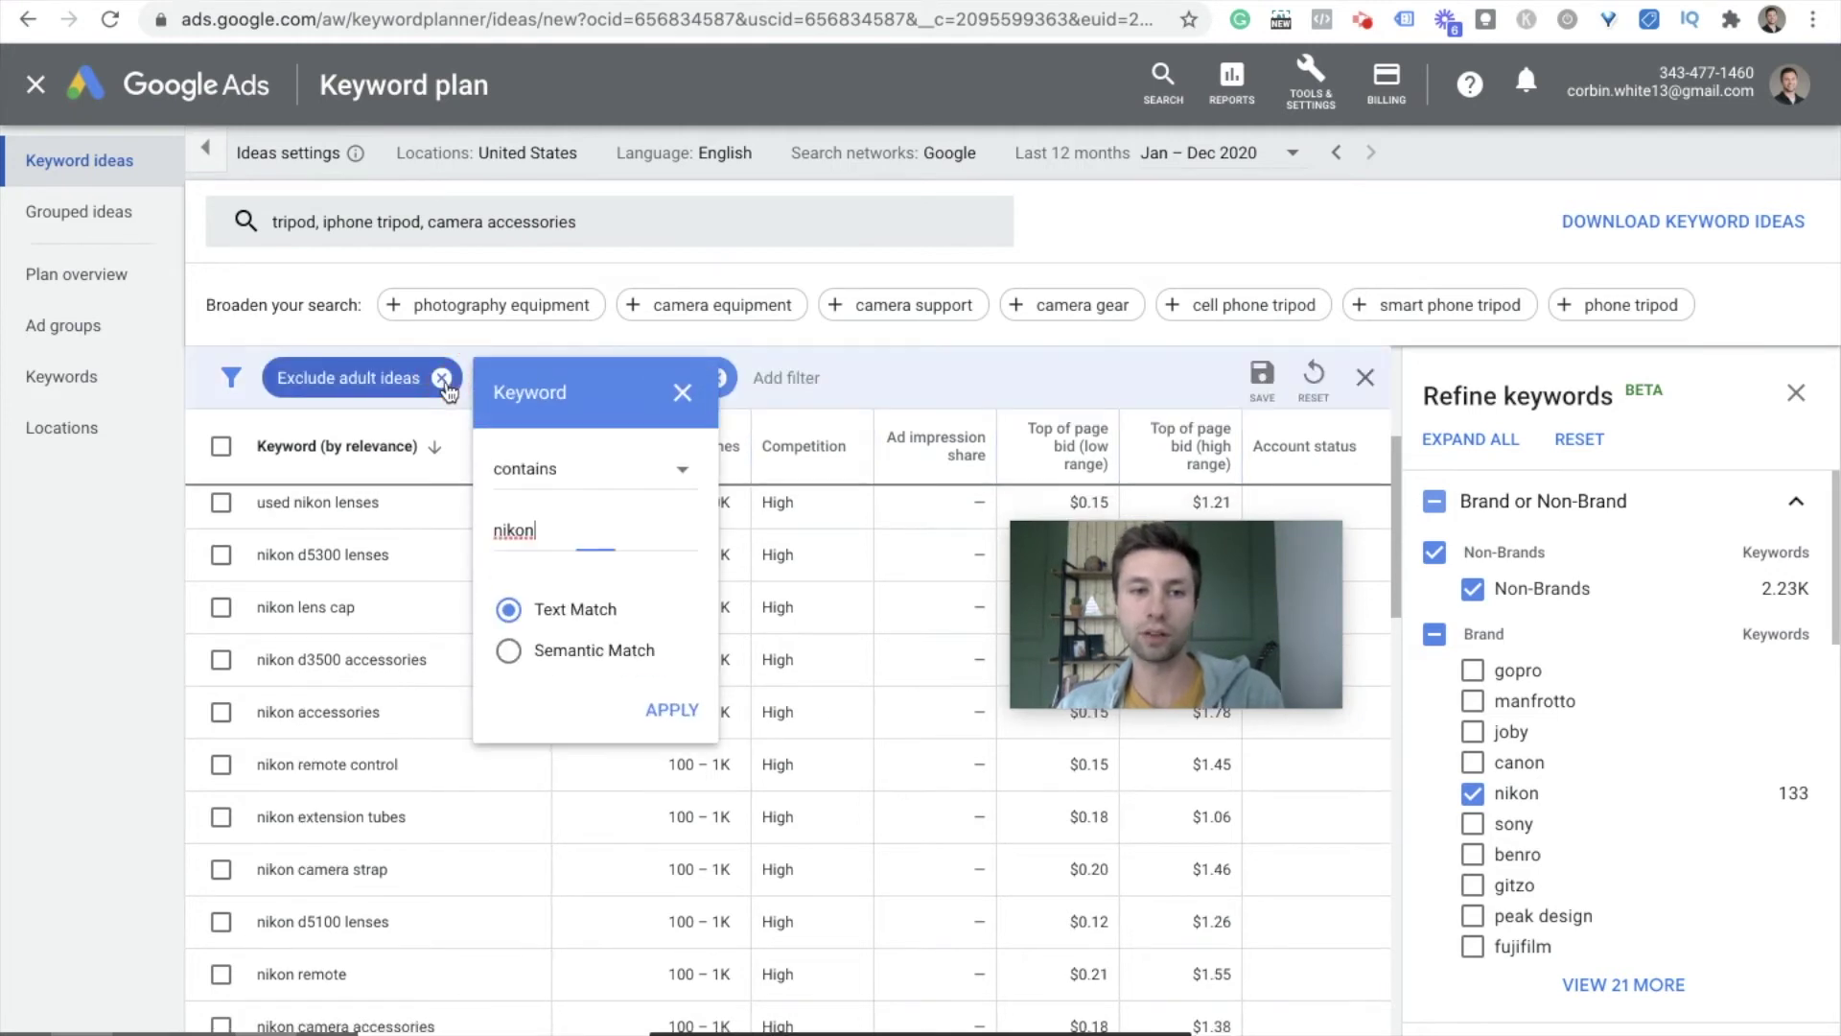
{"action": "left_click", "coordinate": [680, 393]}
{"action": "left_click", "coordinate": [717, 376]}
Step: Apply a Competition filter that includes only Low-competition keywords
{"action": "left_click", "coordinate": [537, 393]}
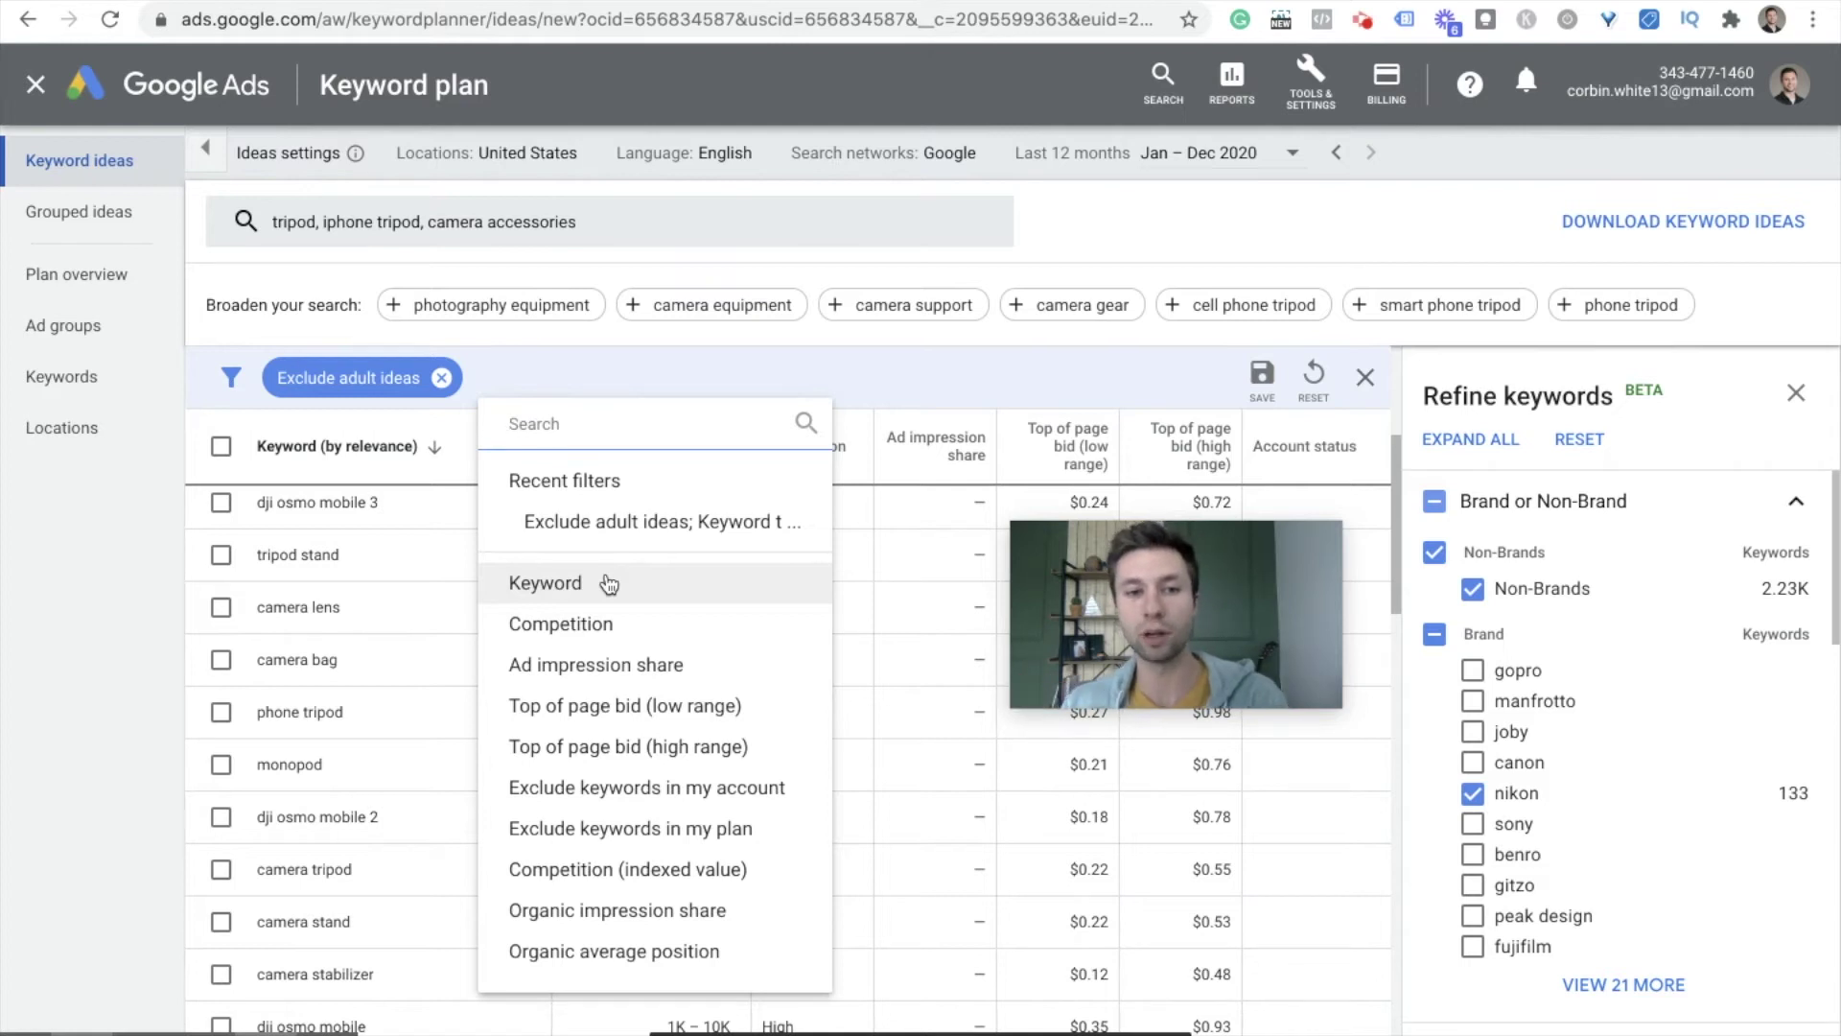
{"action": "left_click", "coordinate": [639, 633]}
{"action": "left_click", "coordinate": [530, 486]}
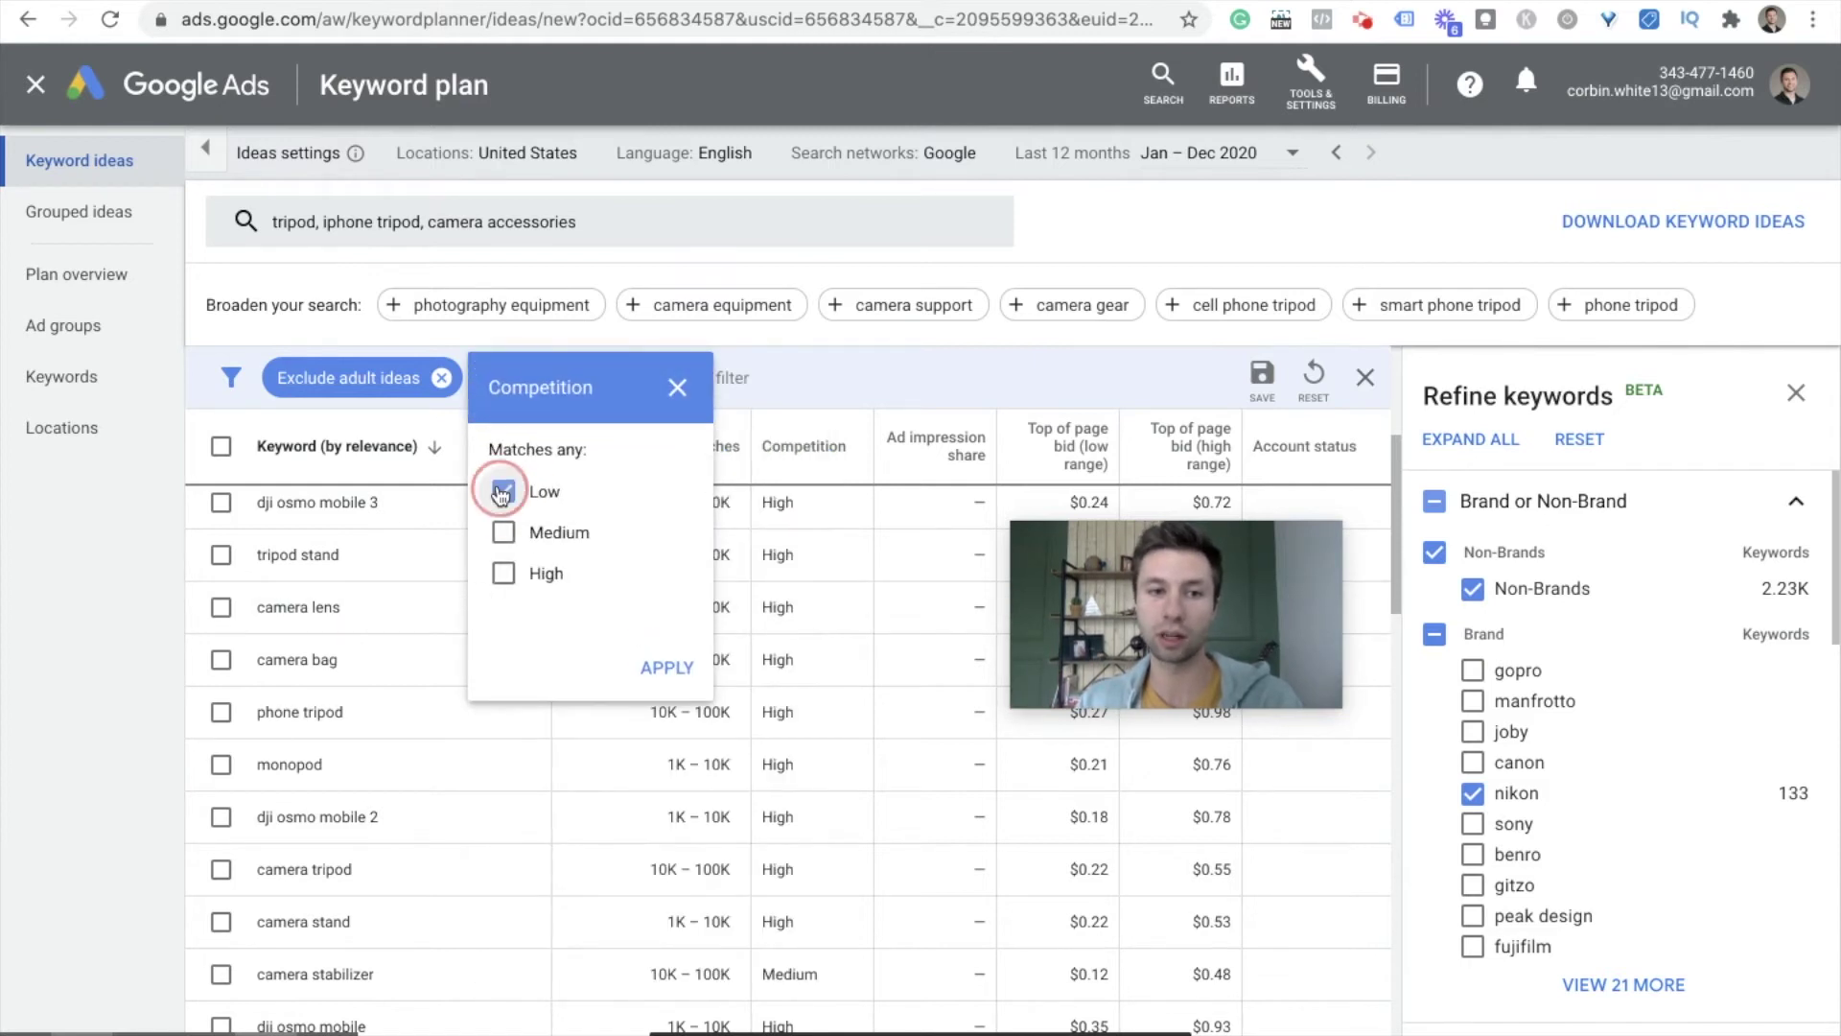
{"action": "left_click", "coordinate": [666, 666]}
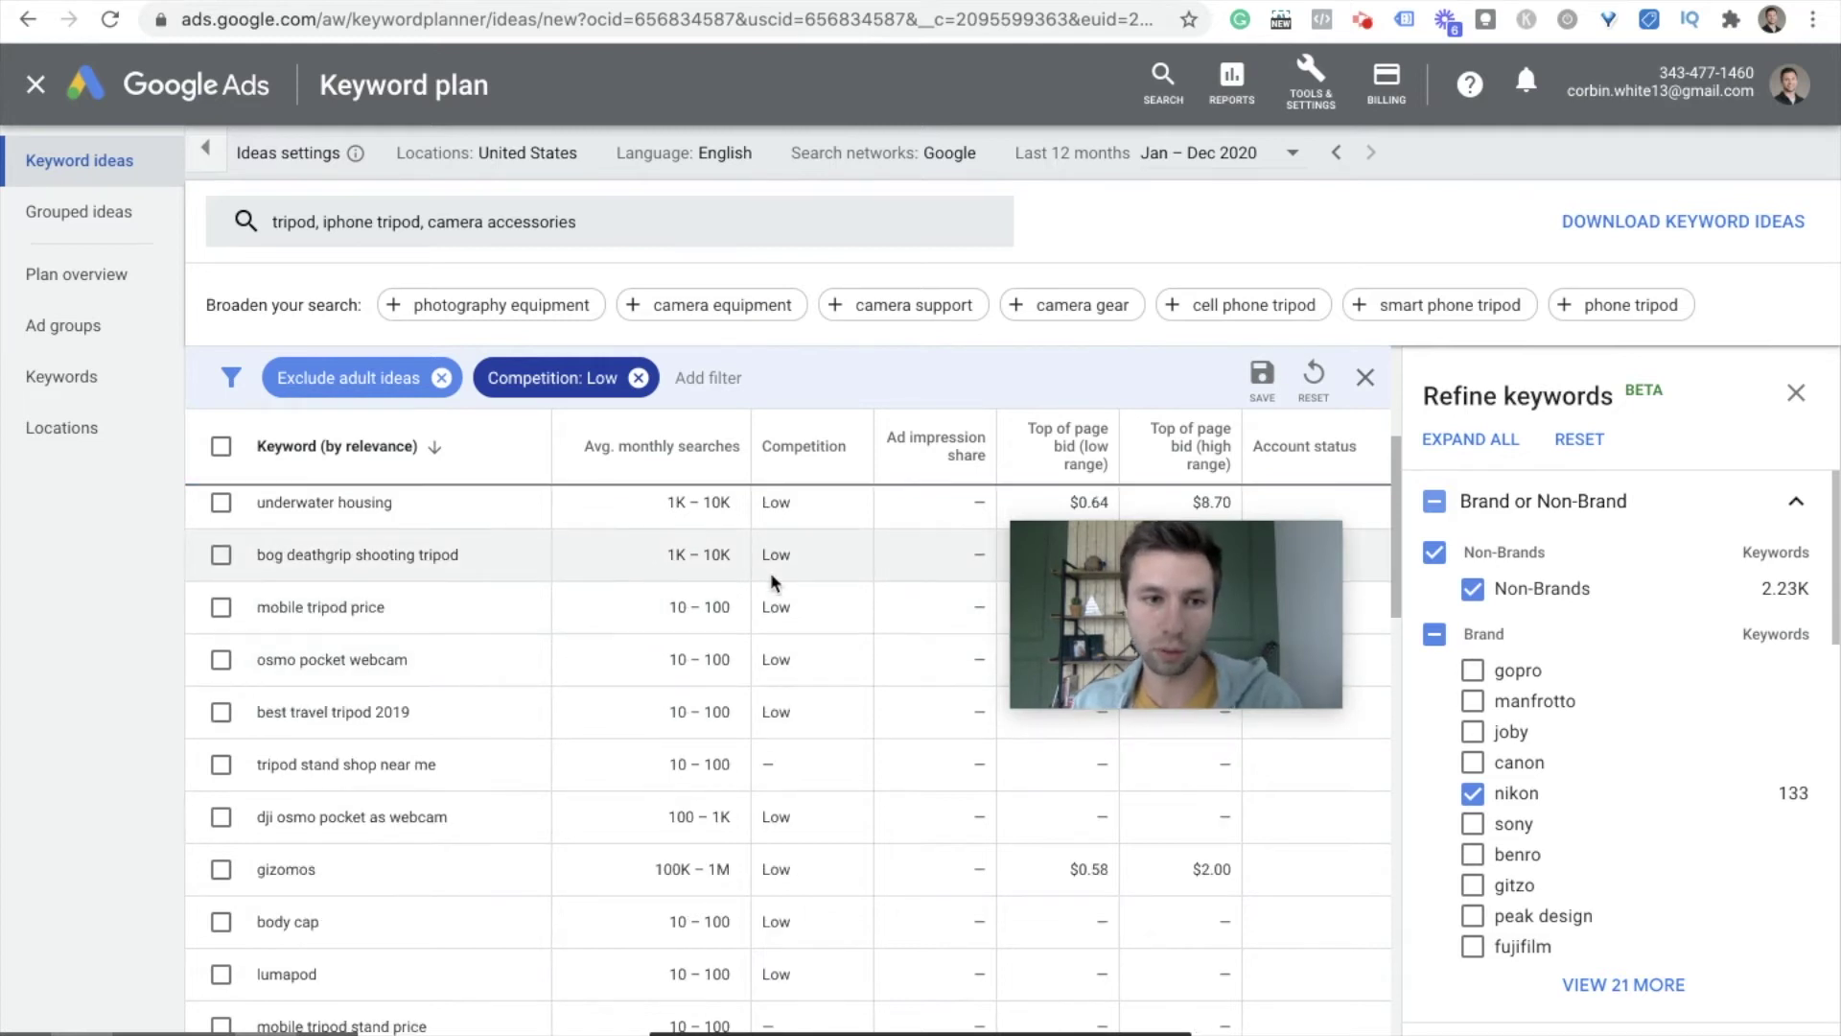
Step: Remove the Competition: Low filter, leaving only Exclude adult ideas
{"action": "scroll", "coordinate": [769, 572], "scroll_direction": "up", "scroll_amount": 1}
{"action": "scroll", "coordinate": [769, 571], "scroll_direction": "up", "scroll_amount": 5}
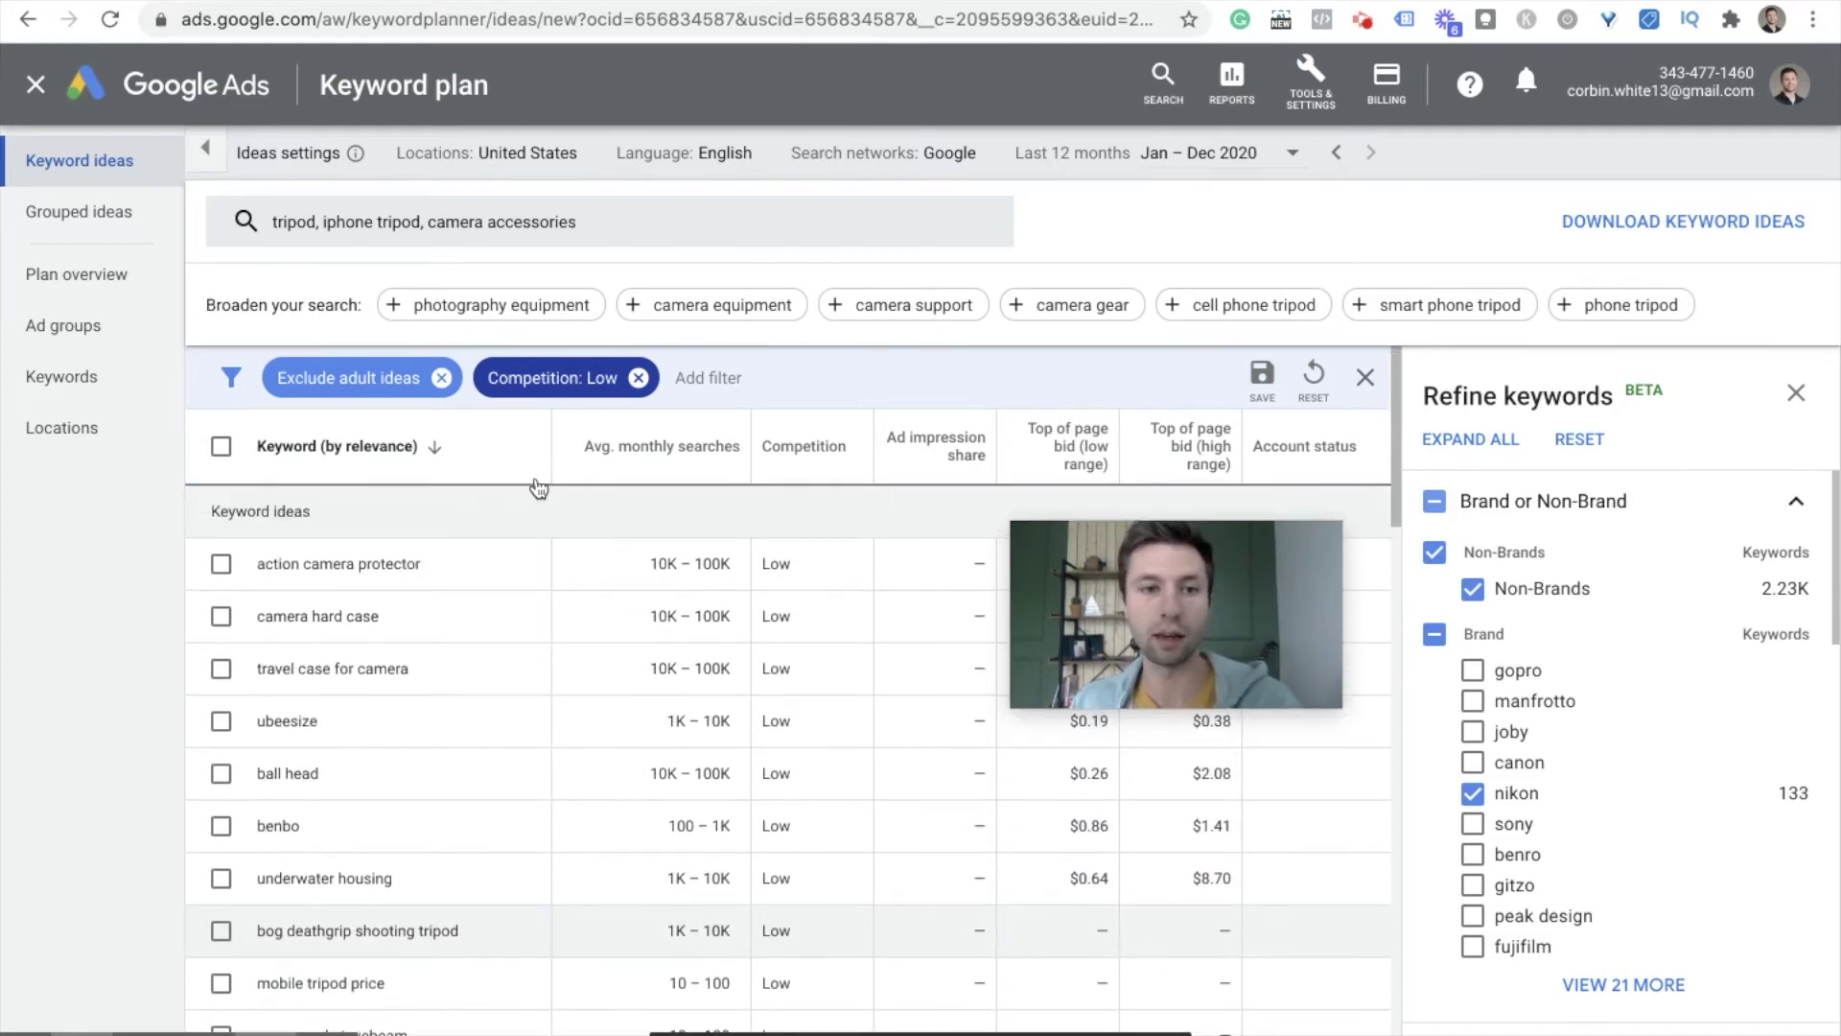
{"action": "left_click", "coordinate": [566, 379]}
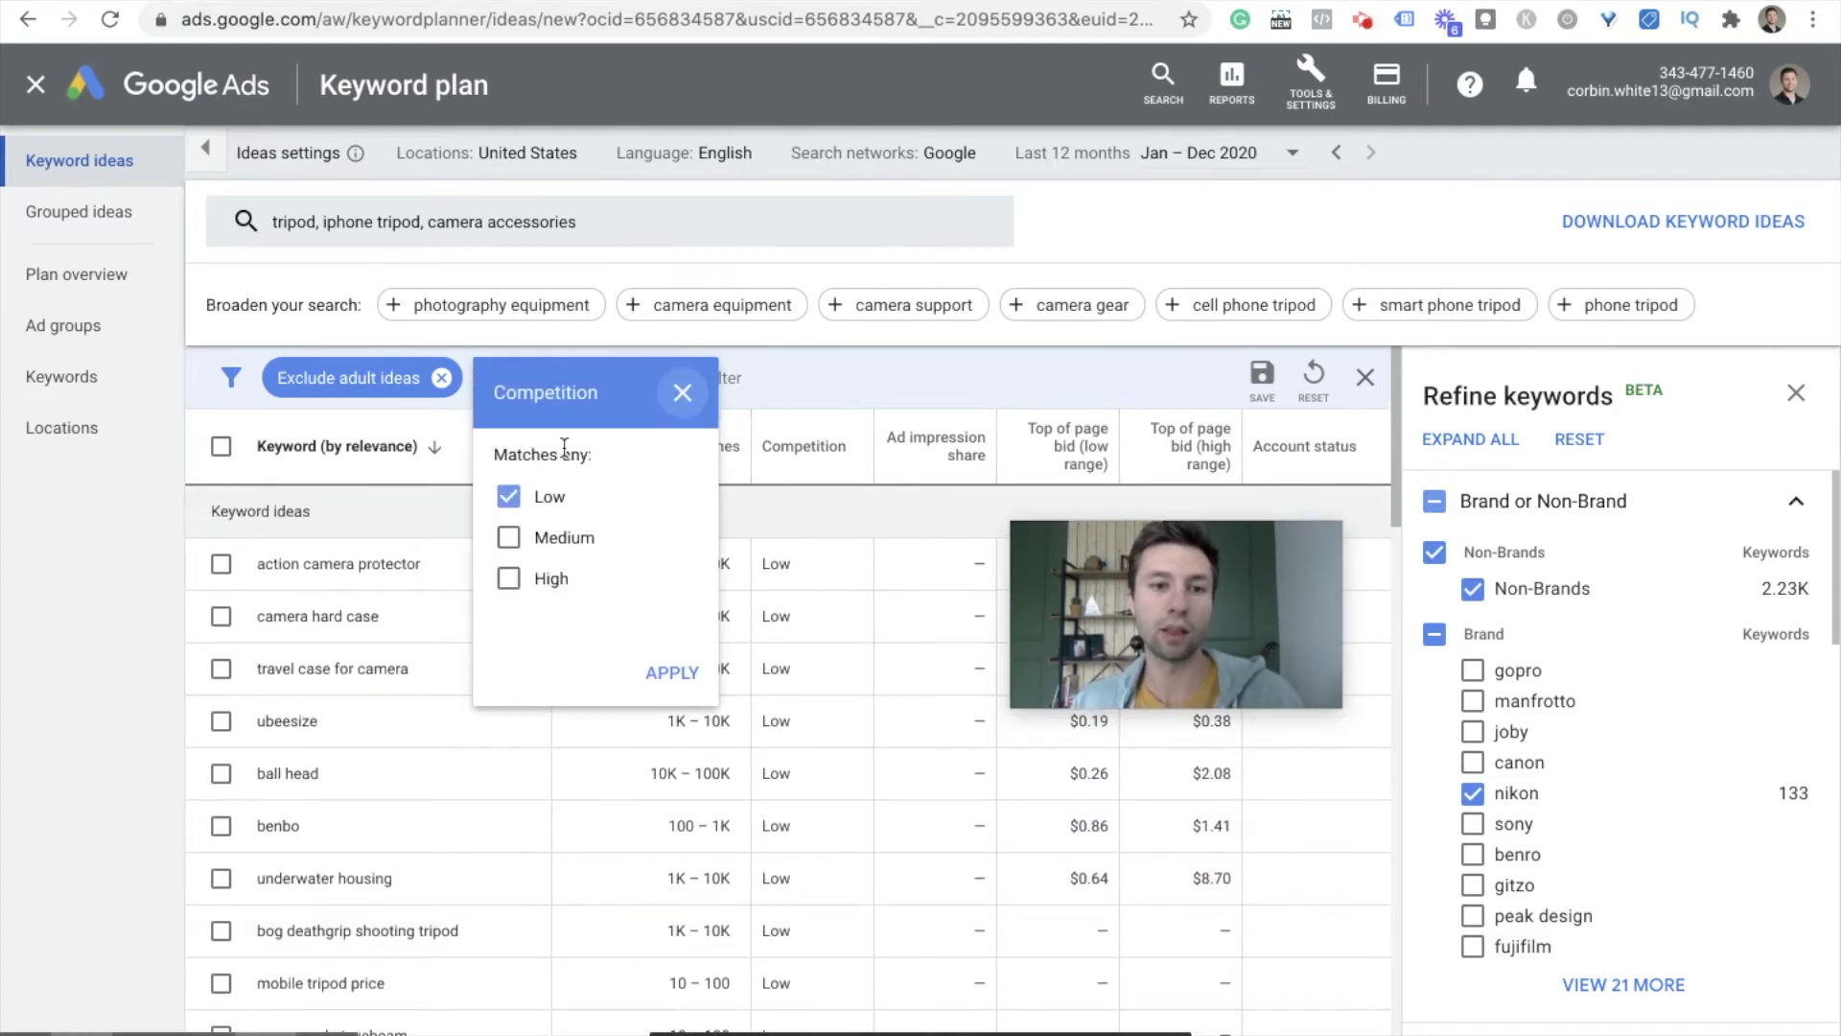
{"action": "left_click", "coordinate": [682, 393]}
{"action": "left_click", "coordinate": [638, 377]}
{"action": "left_click", "coordinate": [527, 376]}
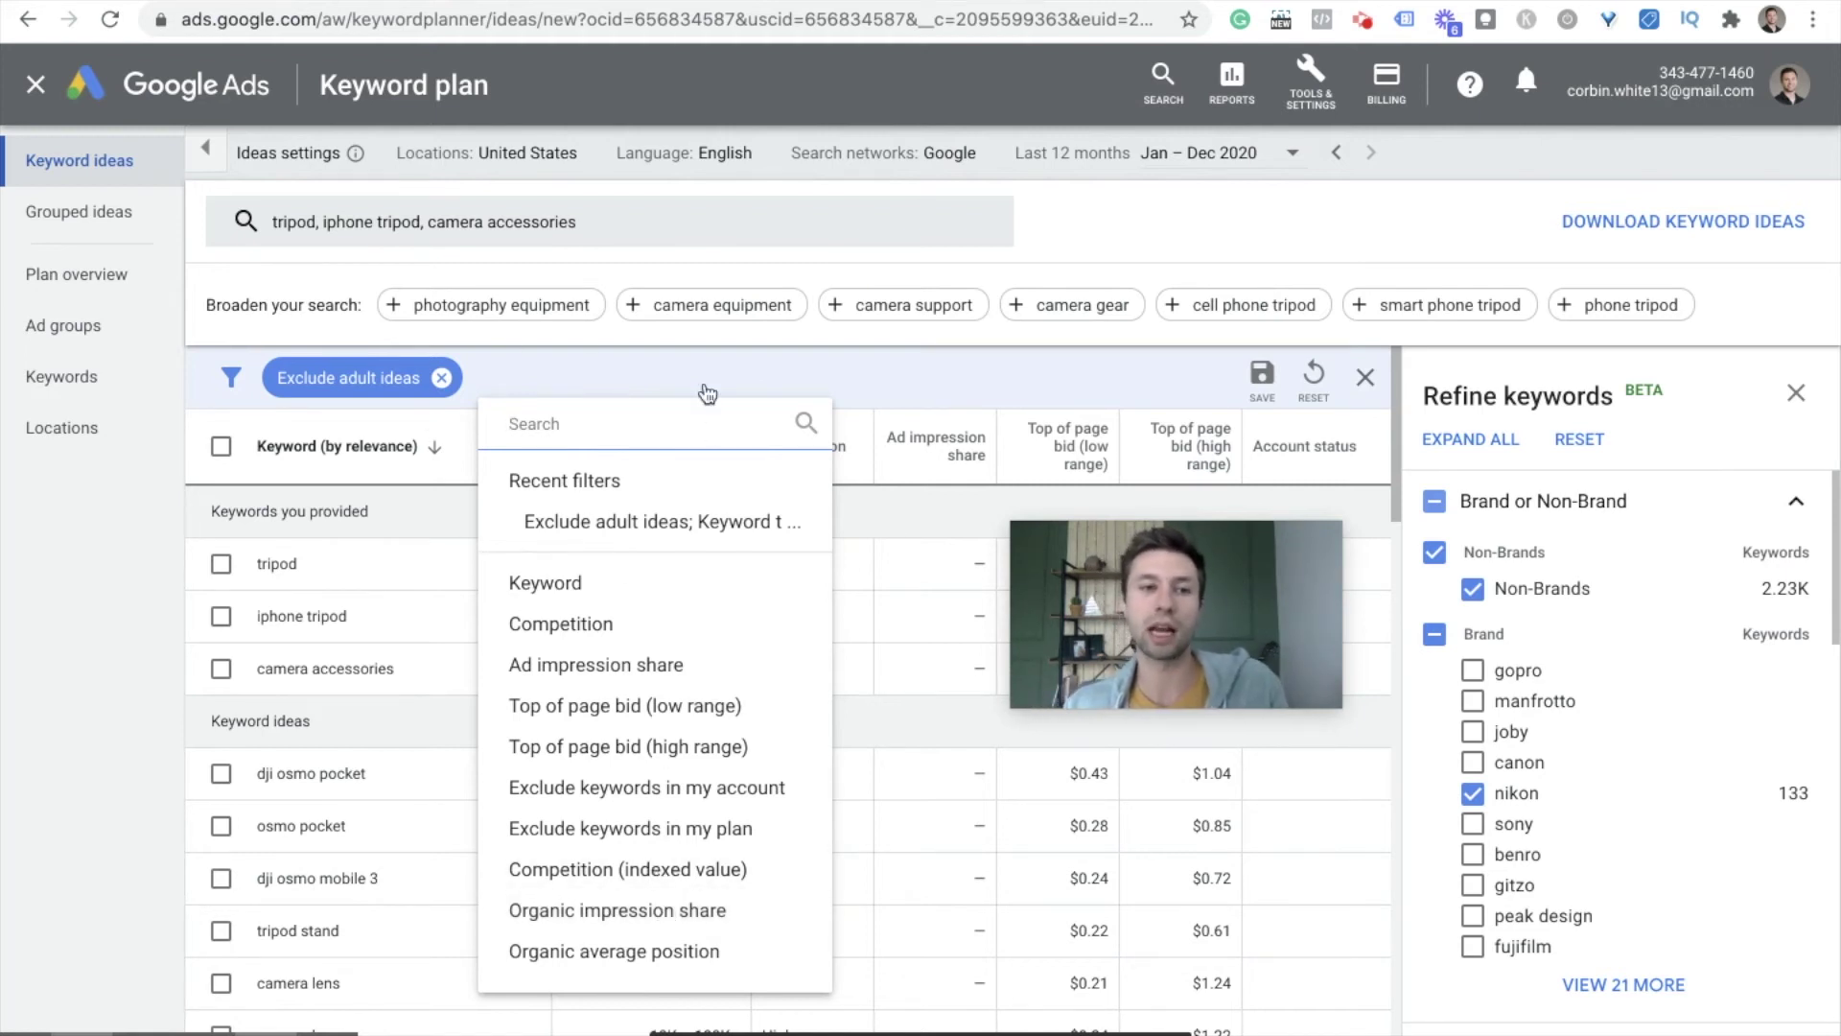
Step: Filter the keyword ideas to text containing 'nikon'
{"action": "scroll", "coordinate": [349, 633], "scroll_direction": "down", "scroll_amount": 1}
{"action": "scroll", "coordinate": [401, 542], "scroll_direction": "up", "scroll_amount": 1}
{"action": "type", "text": "nikon"}
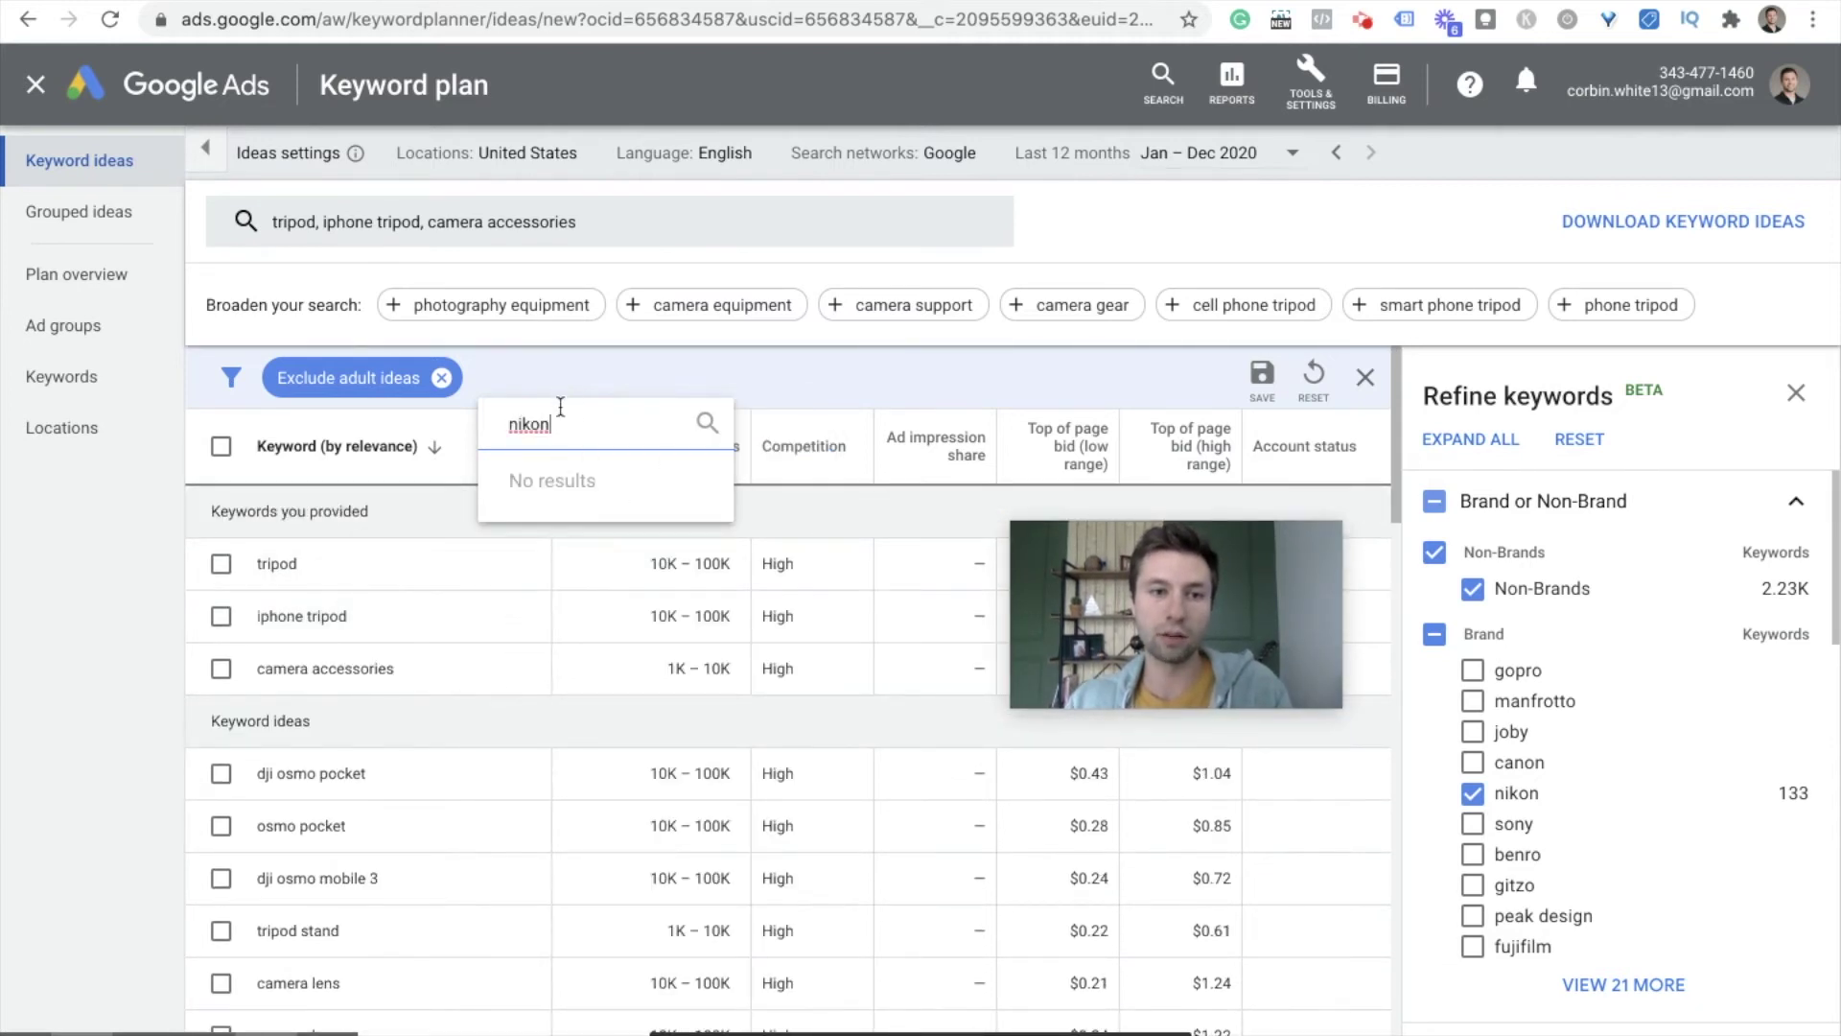
{"action": "type", "text": "ke"}
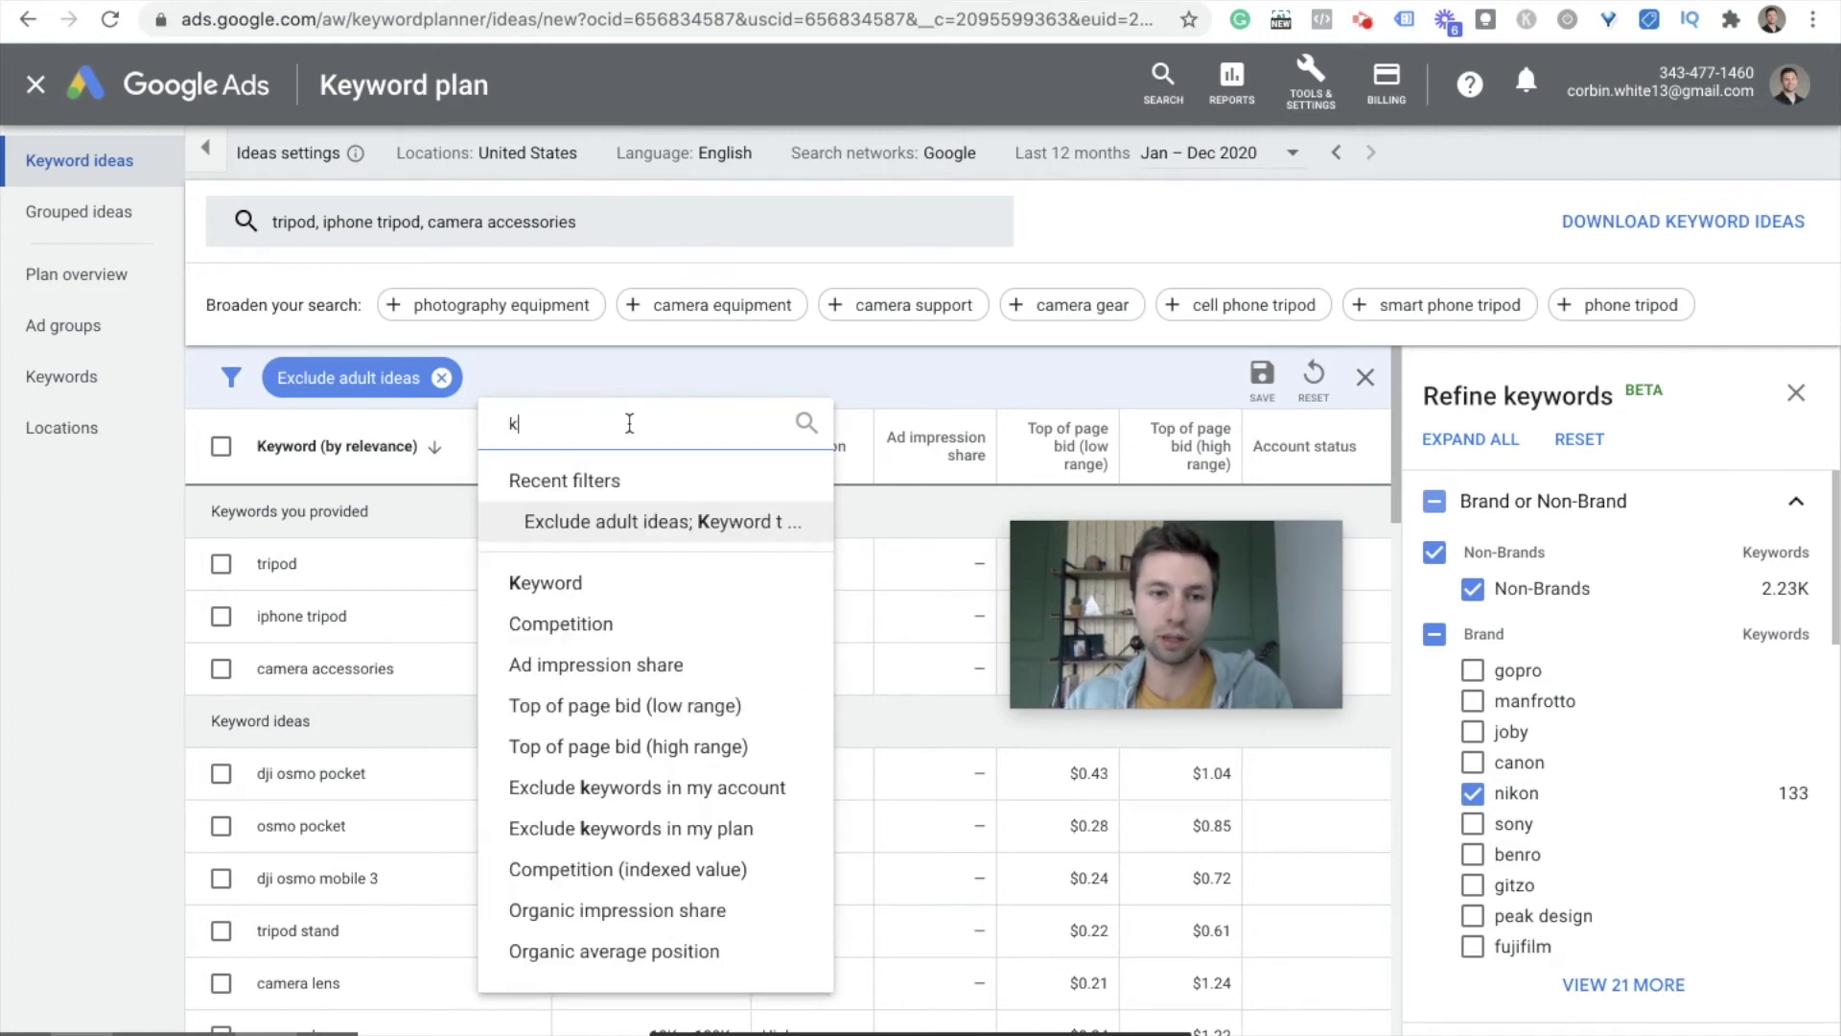
{"action": "left_click", "coordinate": [574, 564]}
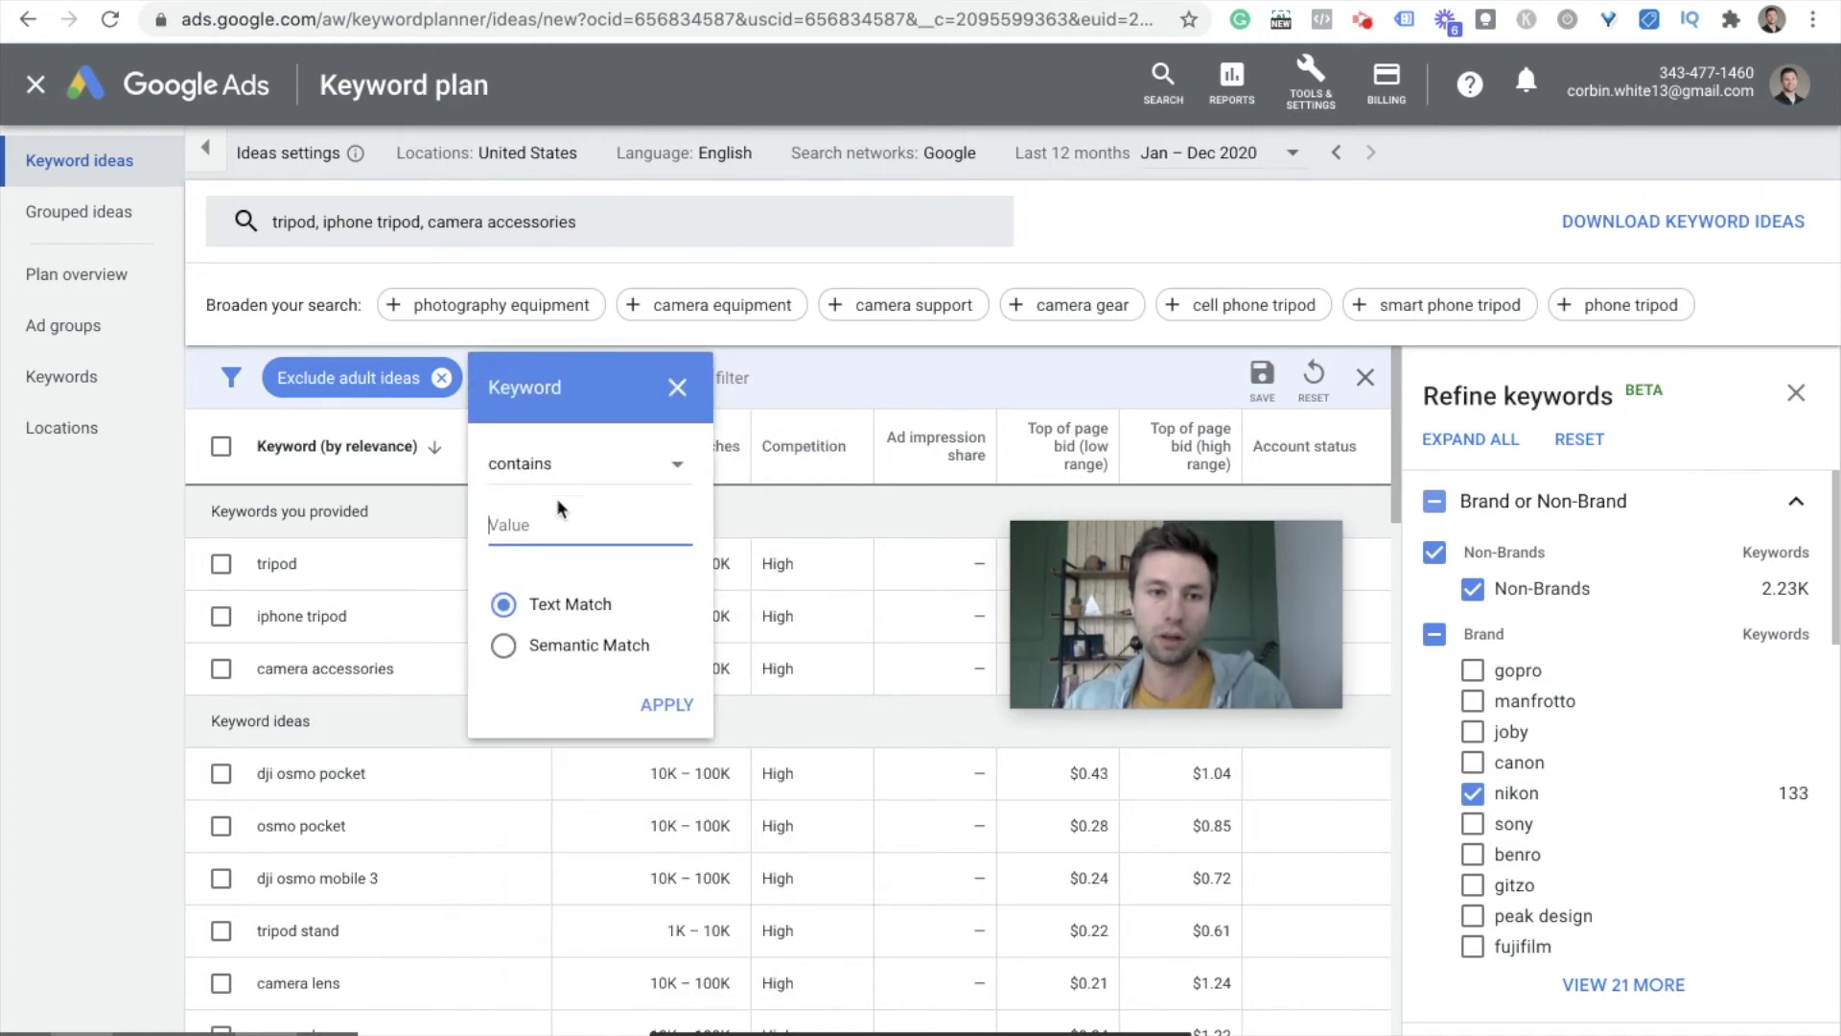
{"action": "type", "text": "nikon"}
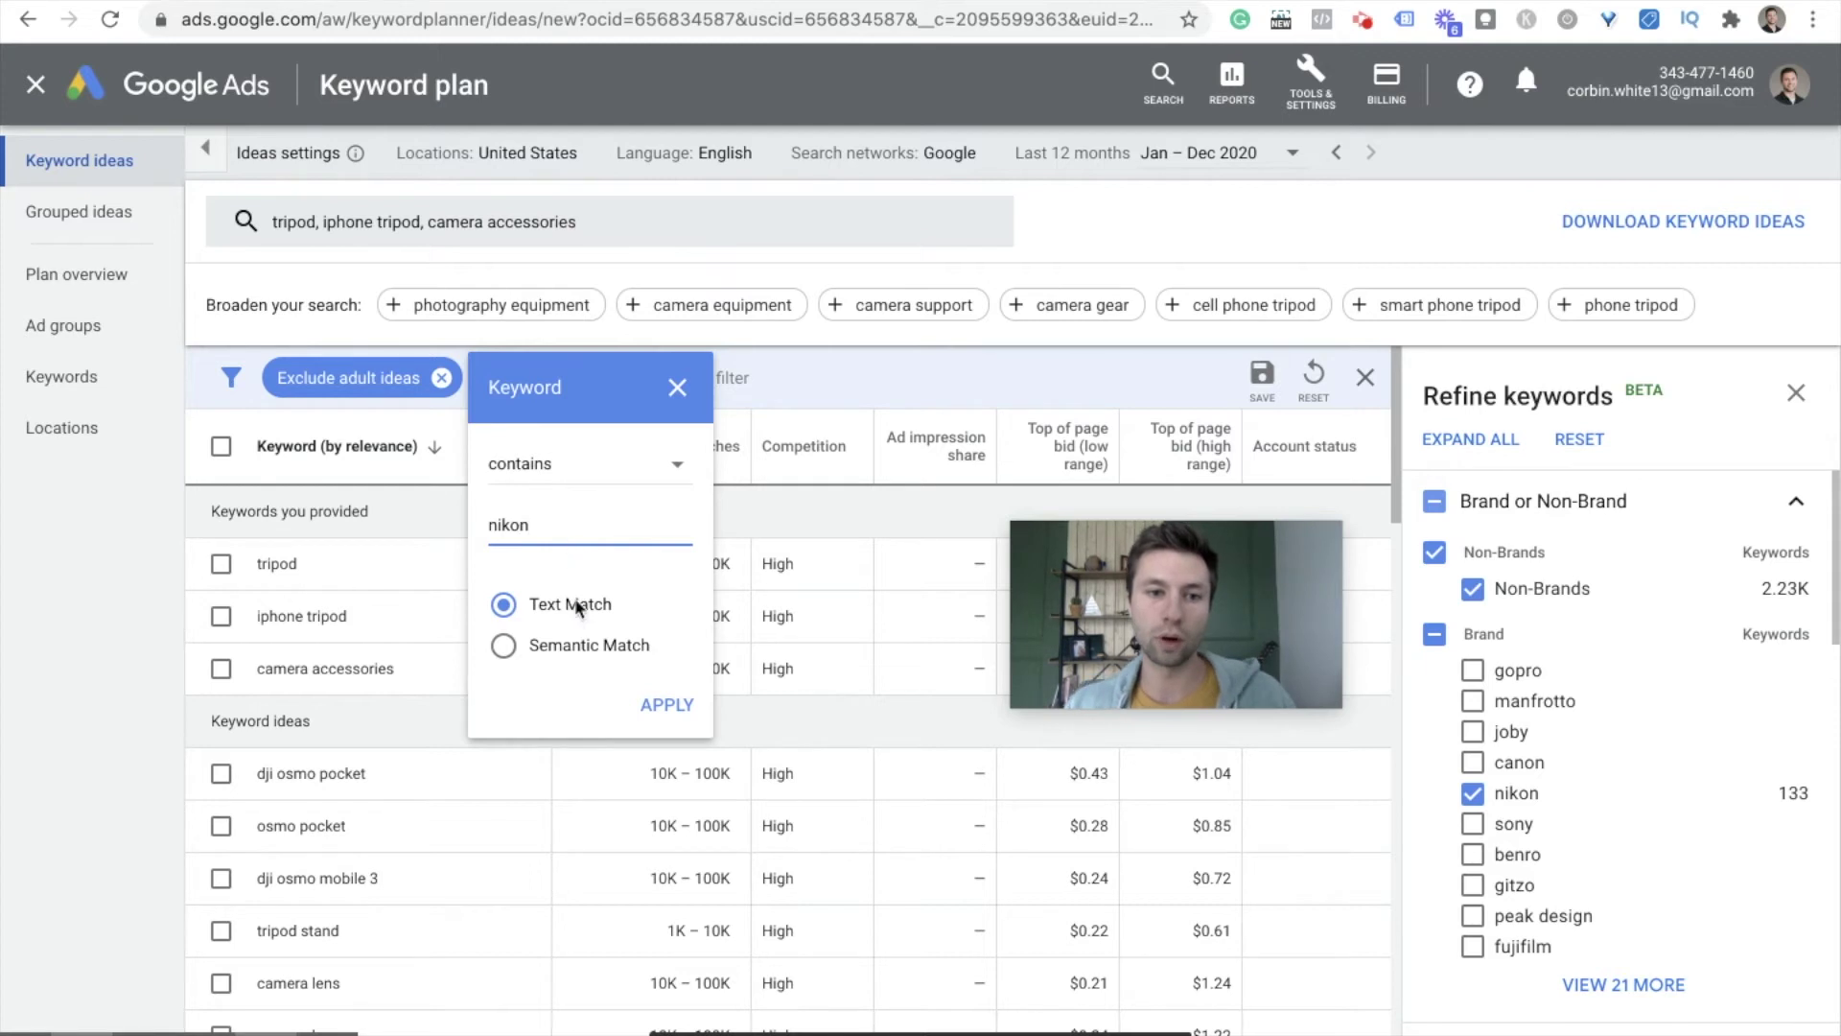
{"action": "left_click", "coordinate": [668, 703]}
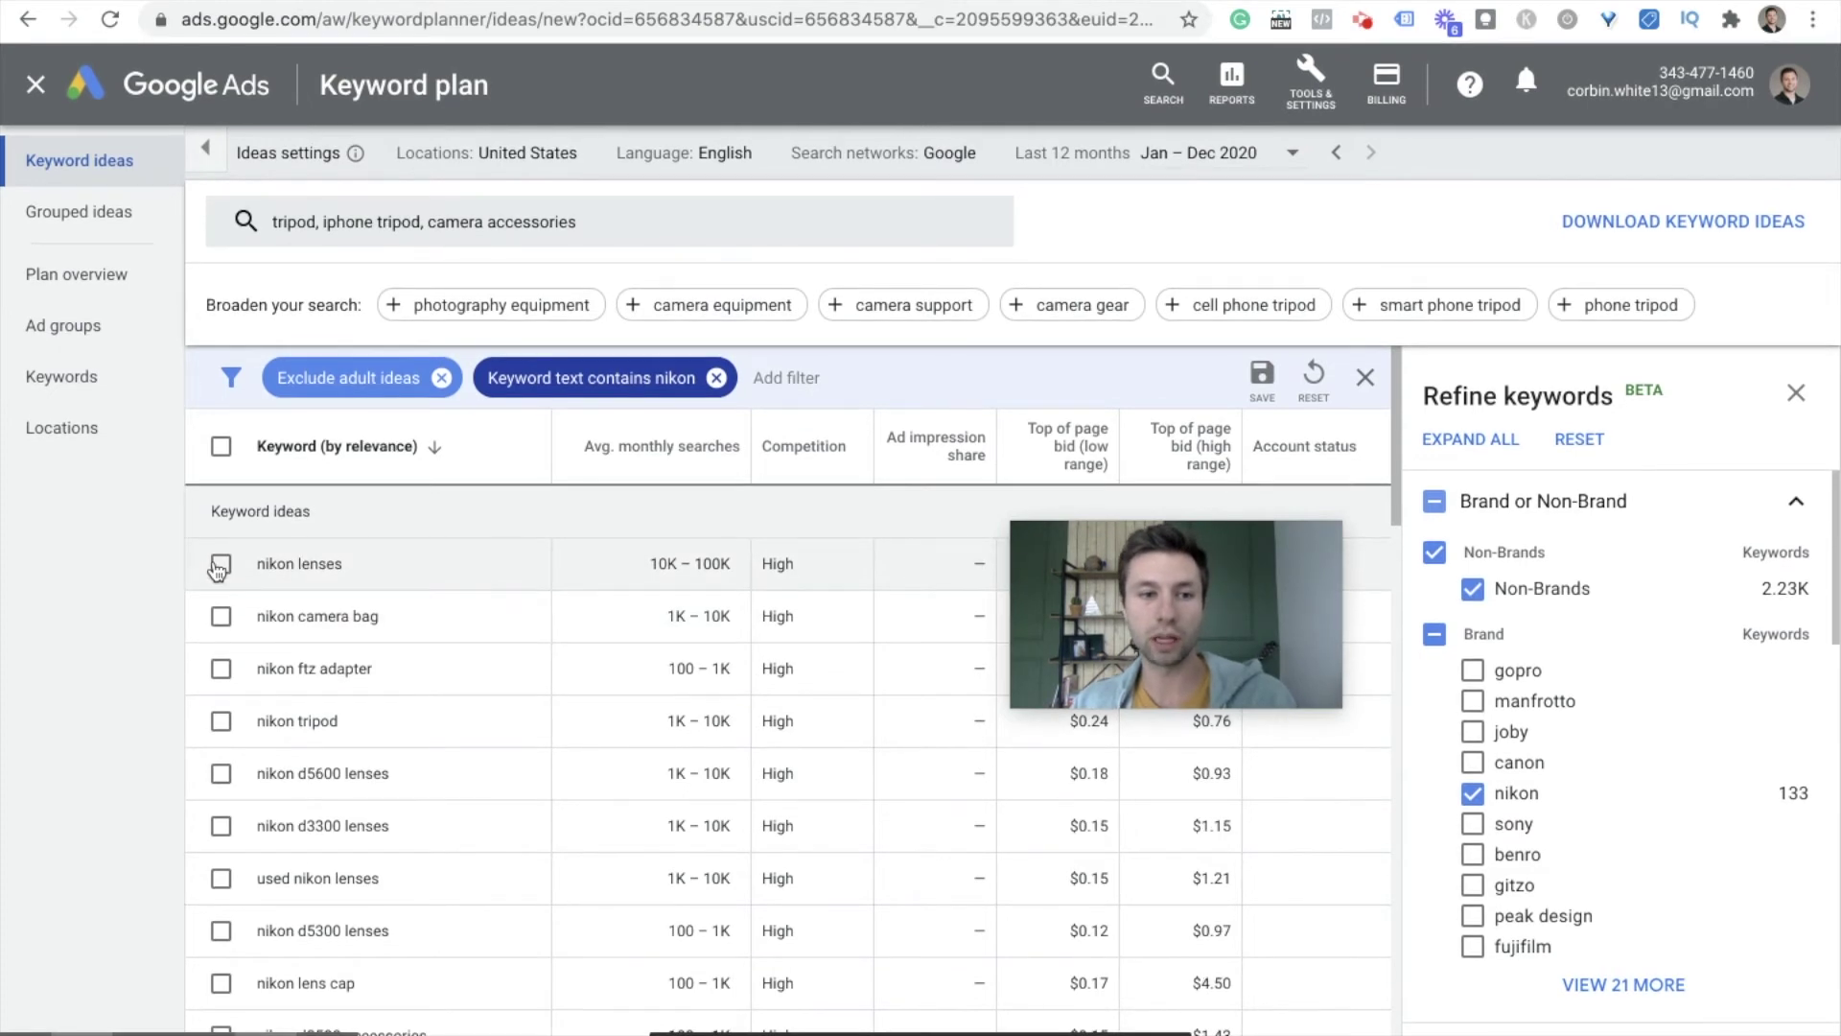
Step: Check nikon lenses, camera bag, ftz adapter, tripod, and d5600, d3300, d5300 lenses
{"action": "left_click", "coordinate": [220, 566]}
{"action": "left_click", "coordinate": [221, 626]}
{"action": "left_click", "coordinate": [221, 678]}
{"action": "left_click", "coordinate": [222, 734]}
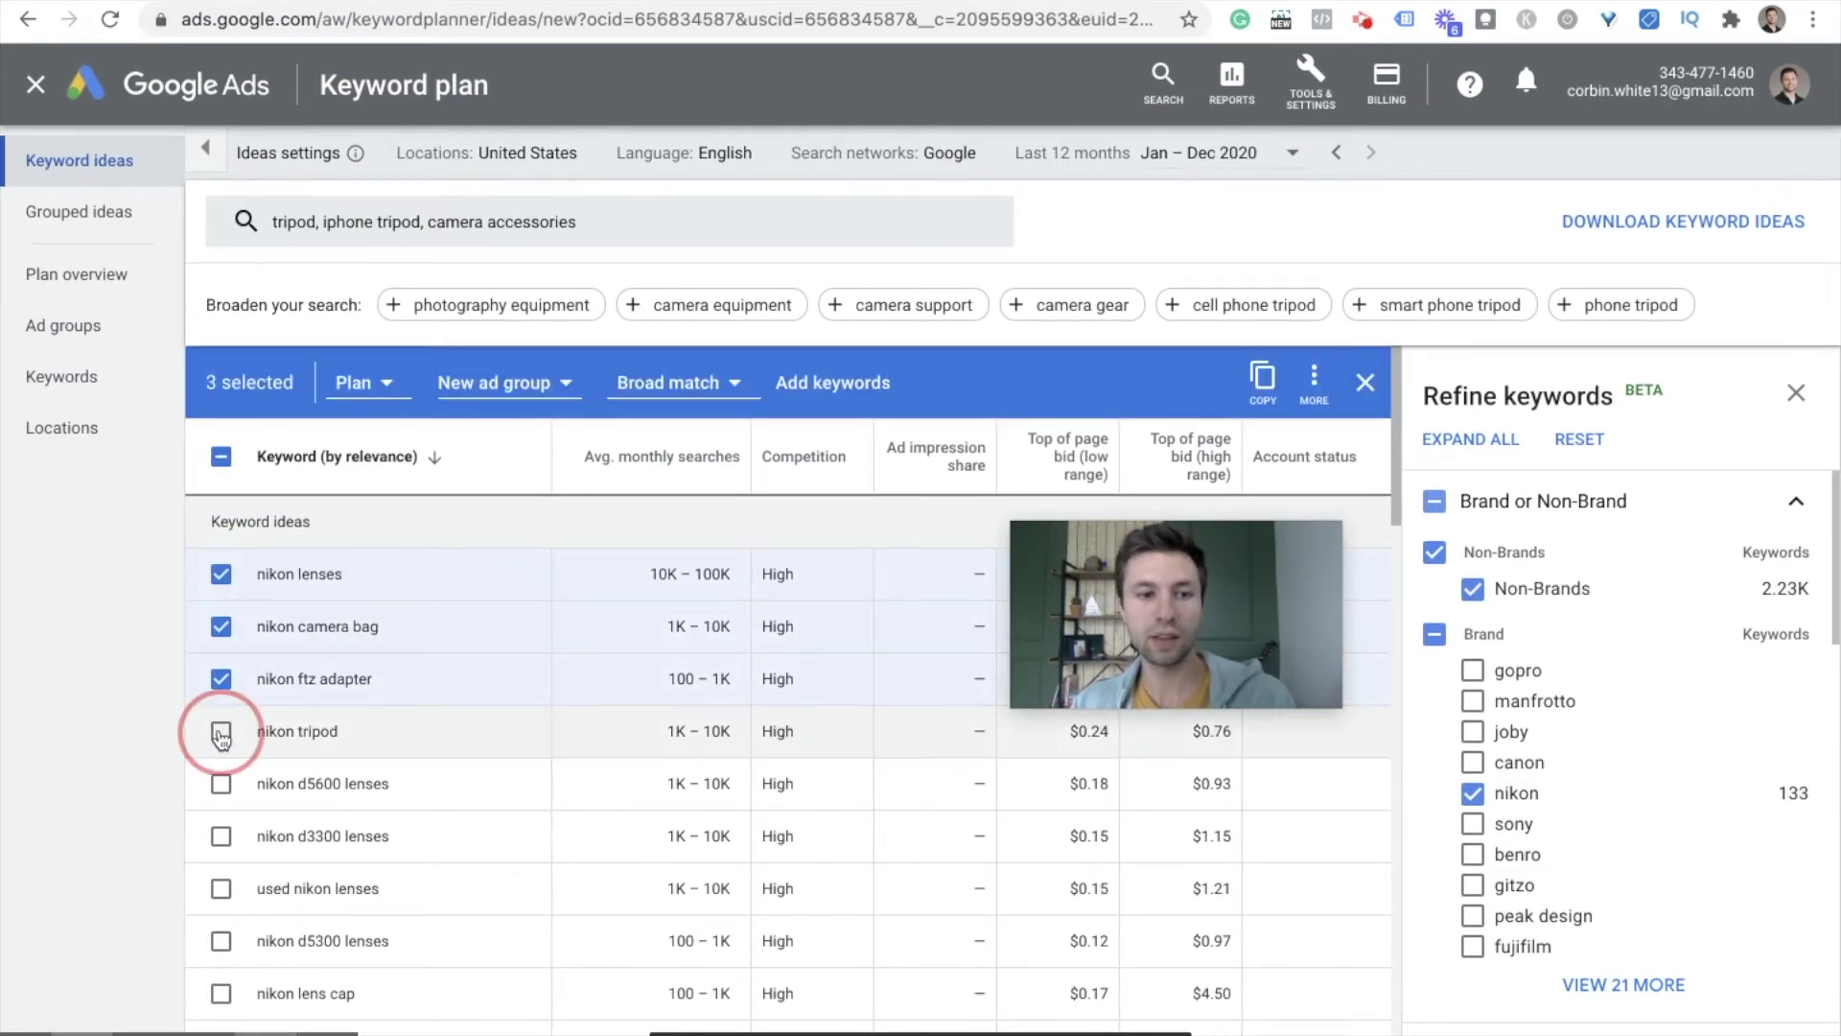
{"action": "left_click", "coordinate": [220, 783]}
{"action": "left_click", "coordinate": [221, 836]}
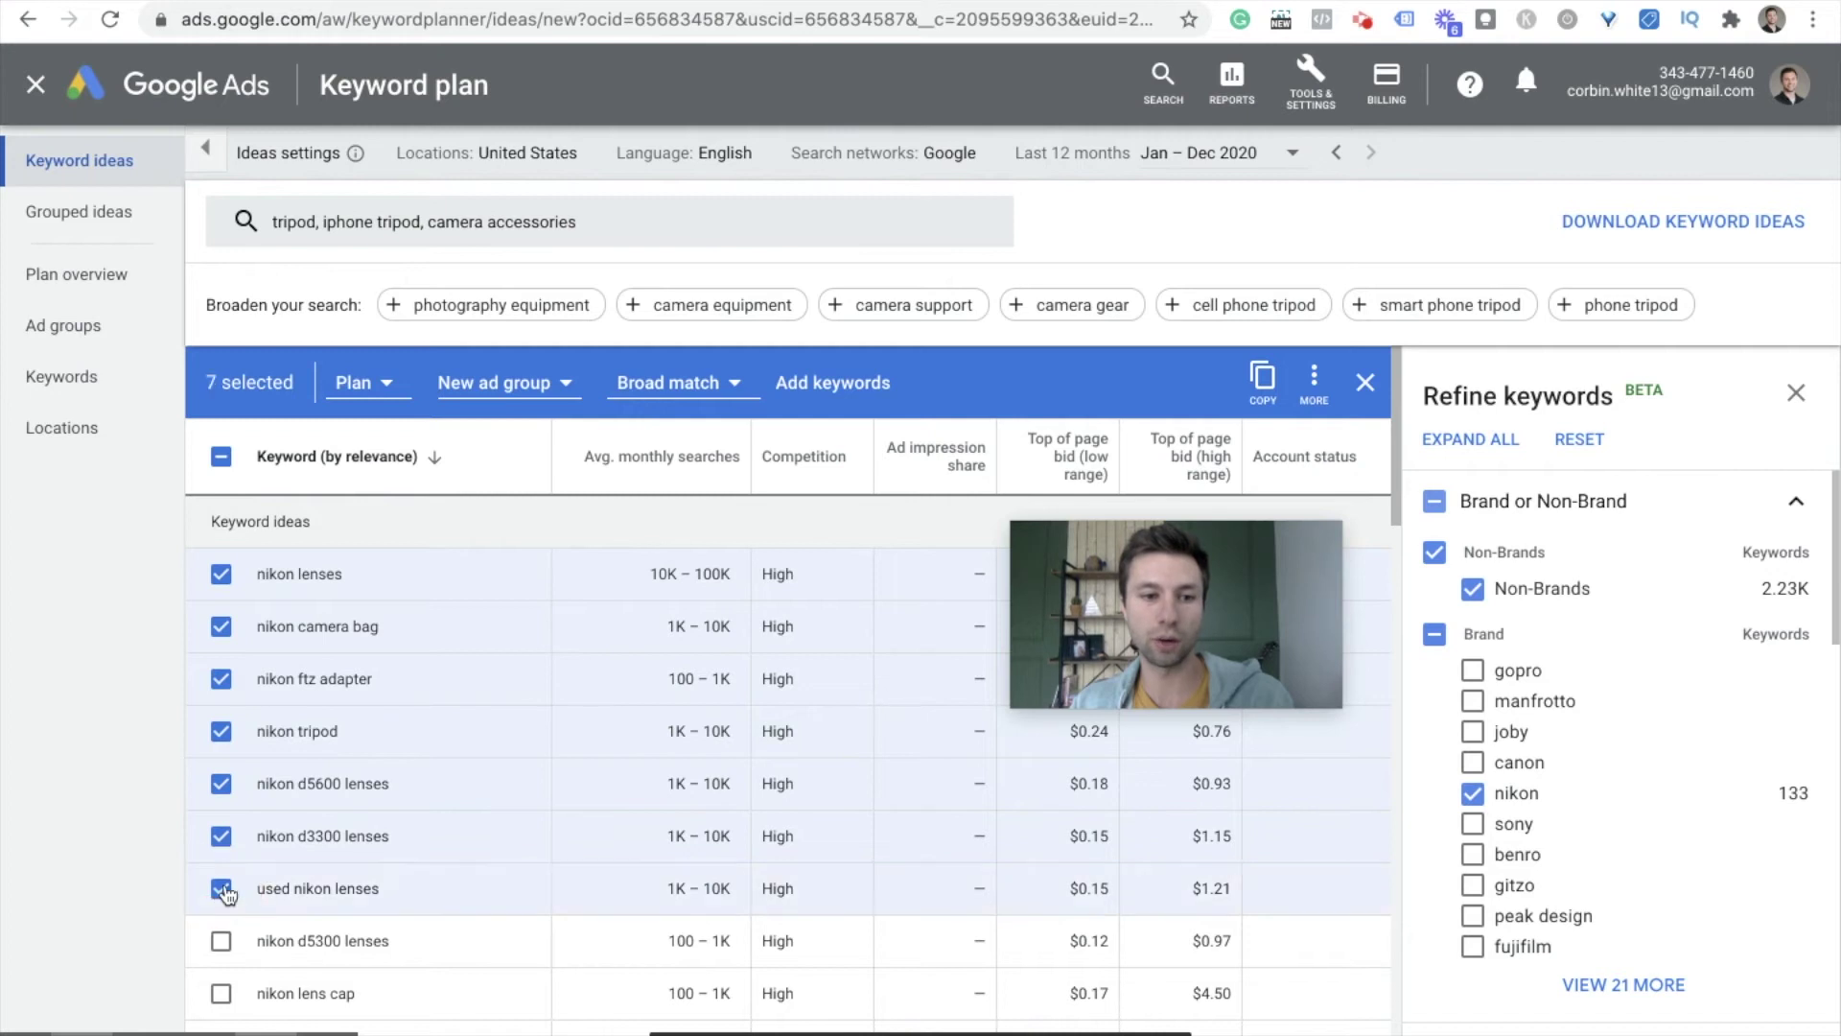
{"action": "scroll", "coordinate": [226, 891], "scroll_direction": "down", "scroll_amount": 3}
{"action": "left_click", "coordinate": [228, 729]}
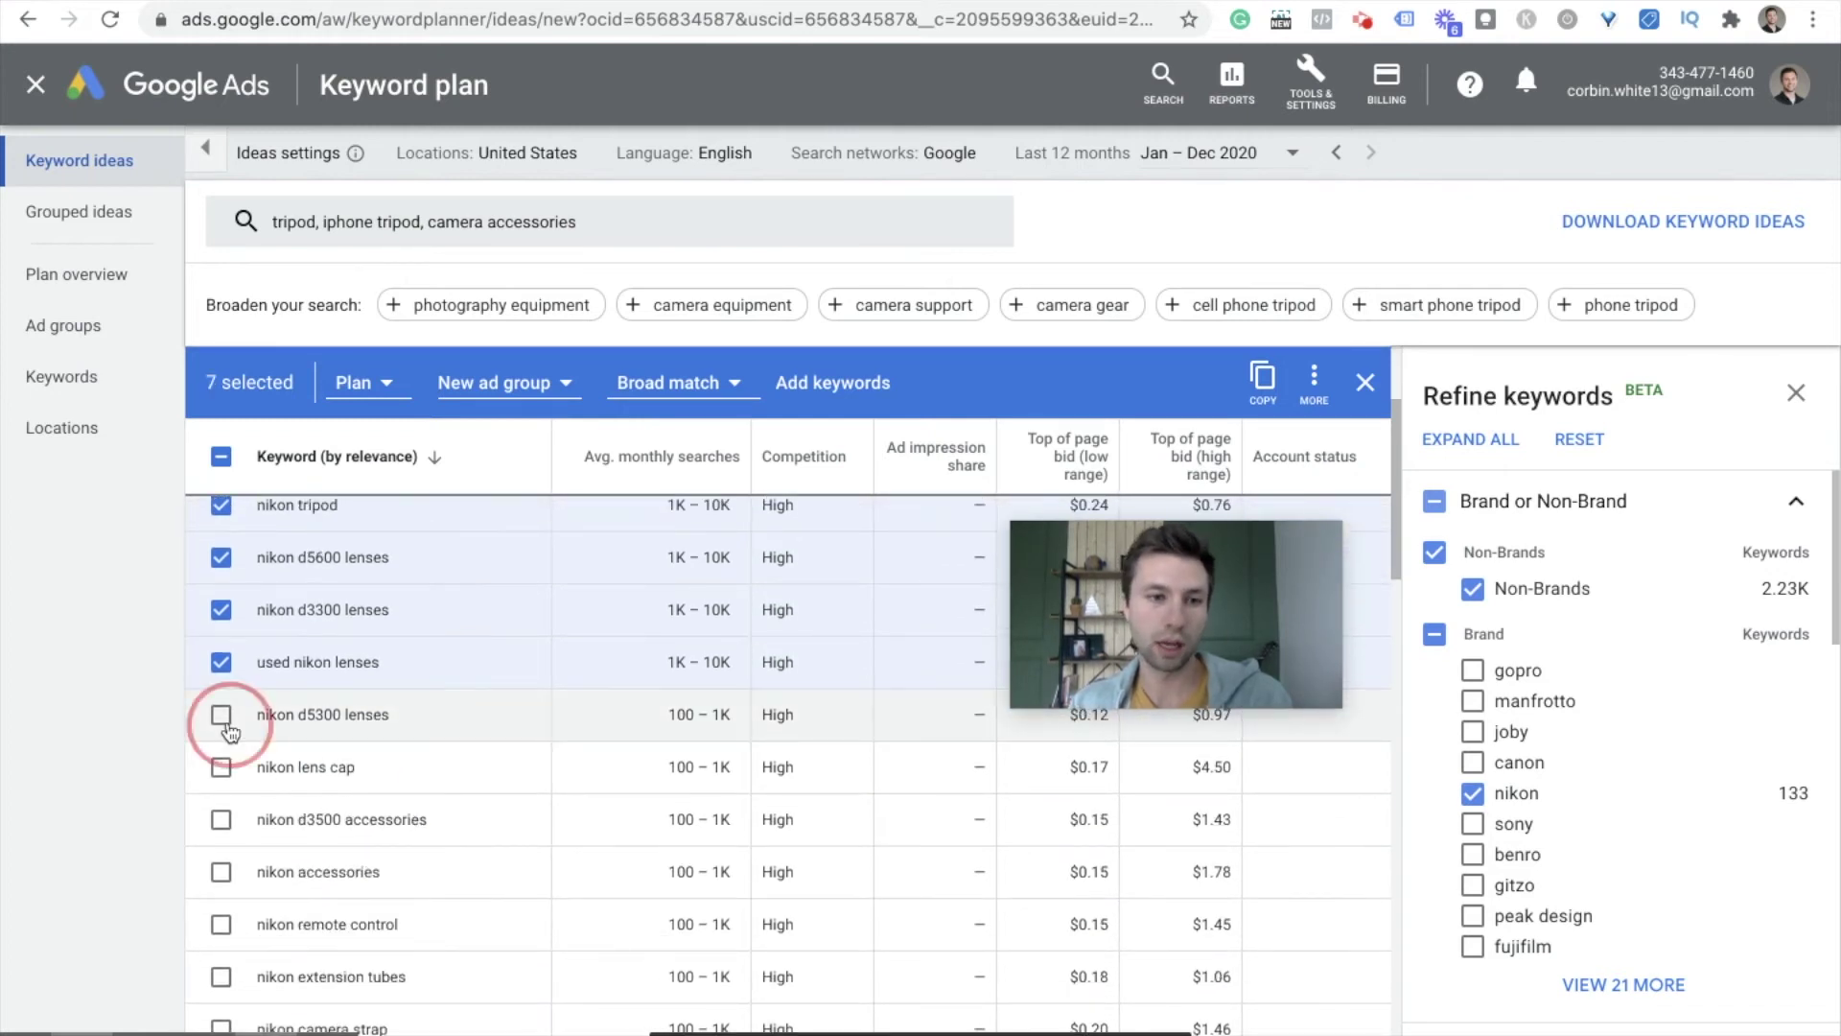
{"action": "scroll", "coordinate": [389, 675], "scroll_direction": "up", "scroll_amount": 3}
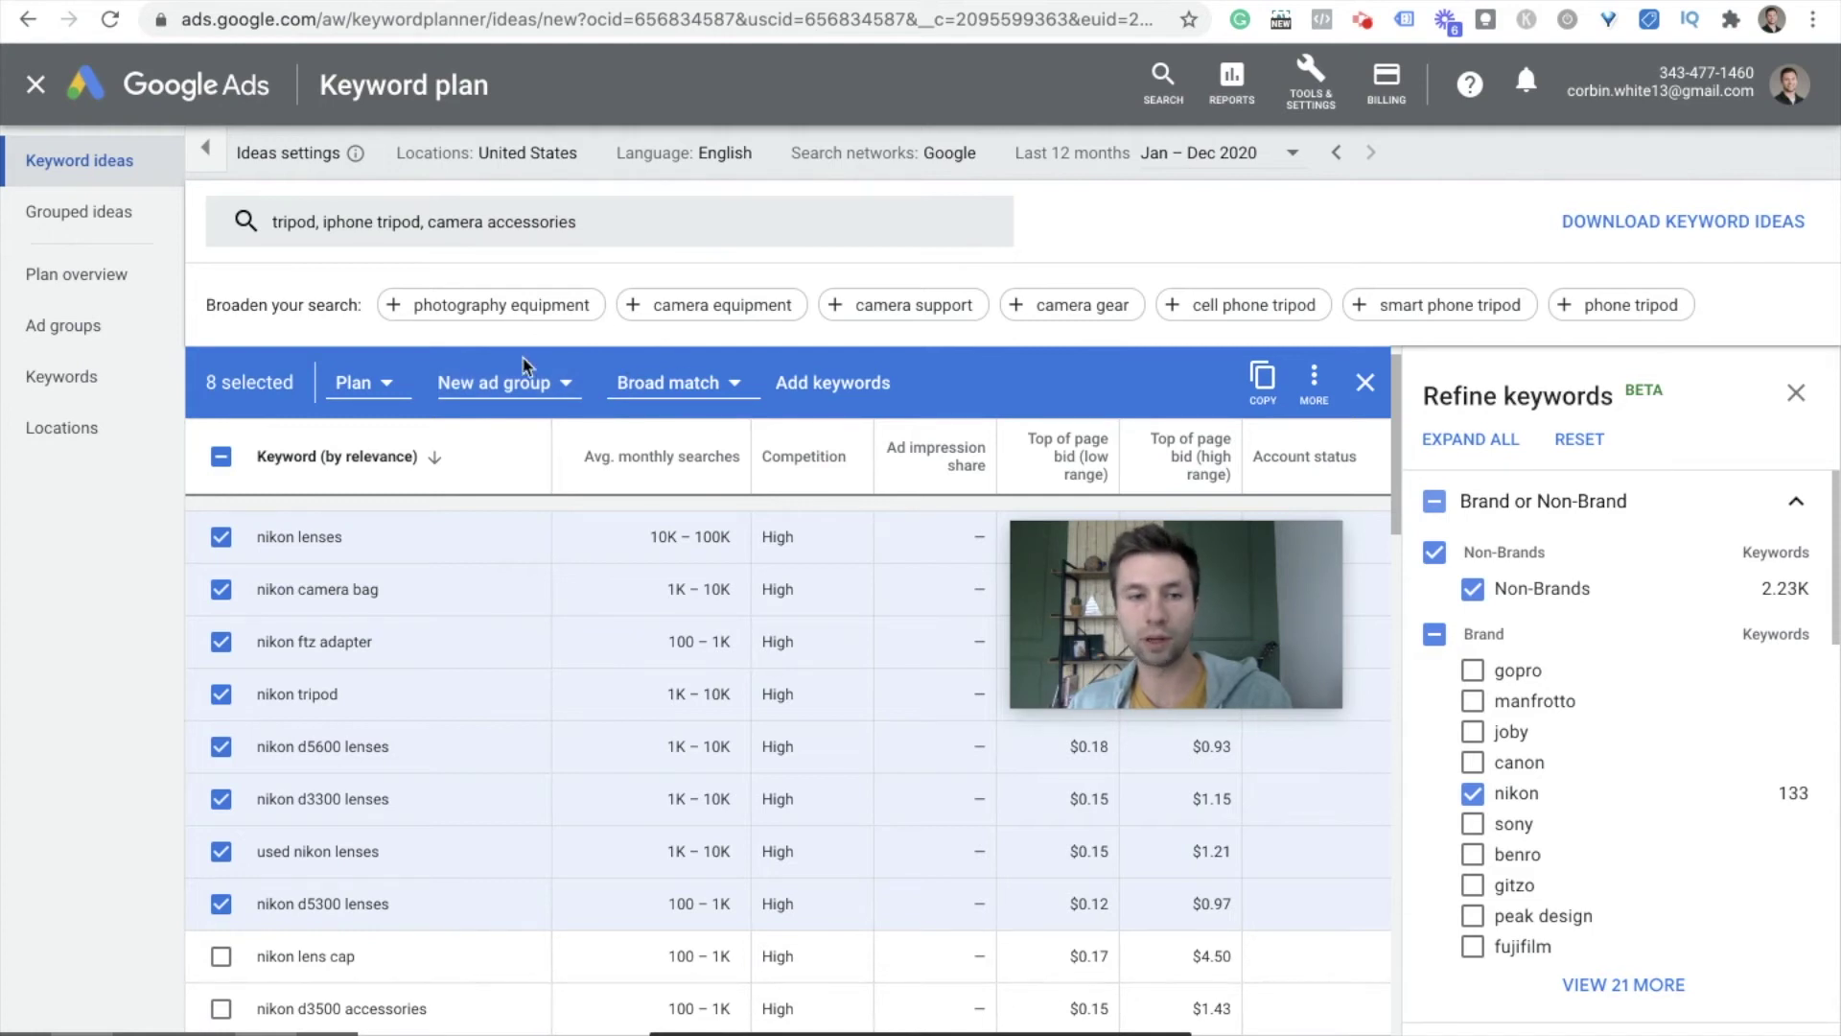
{"action": "left_click", "coordinate": [385, 385]}
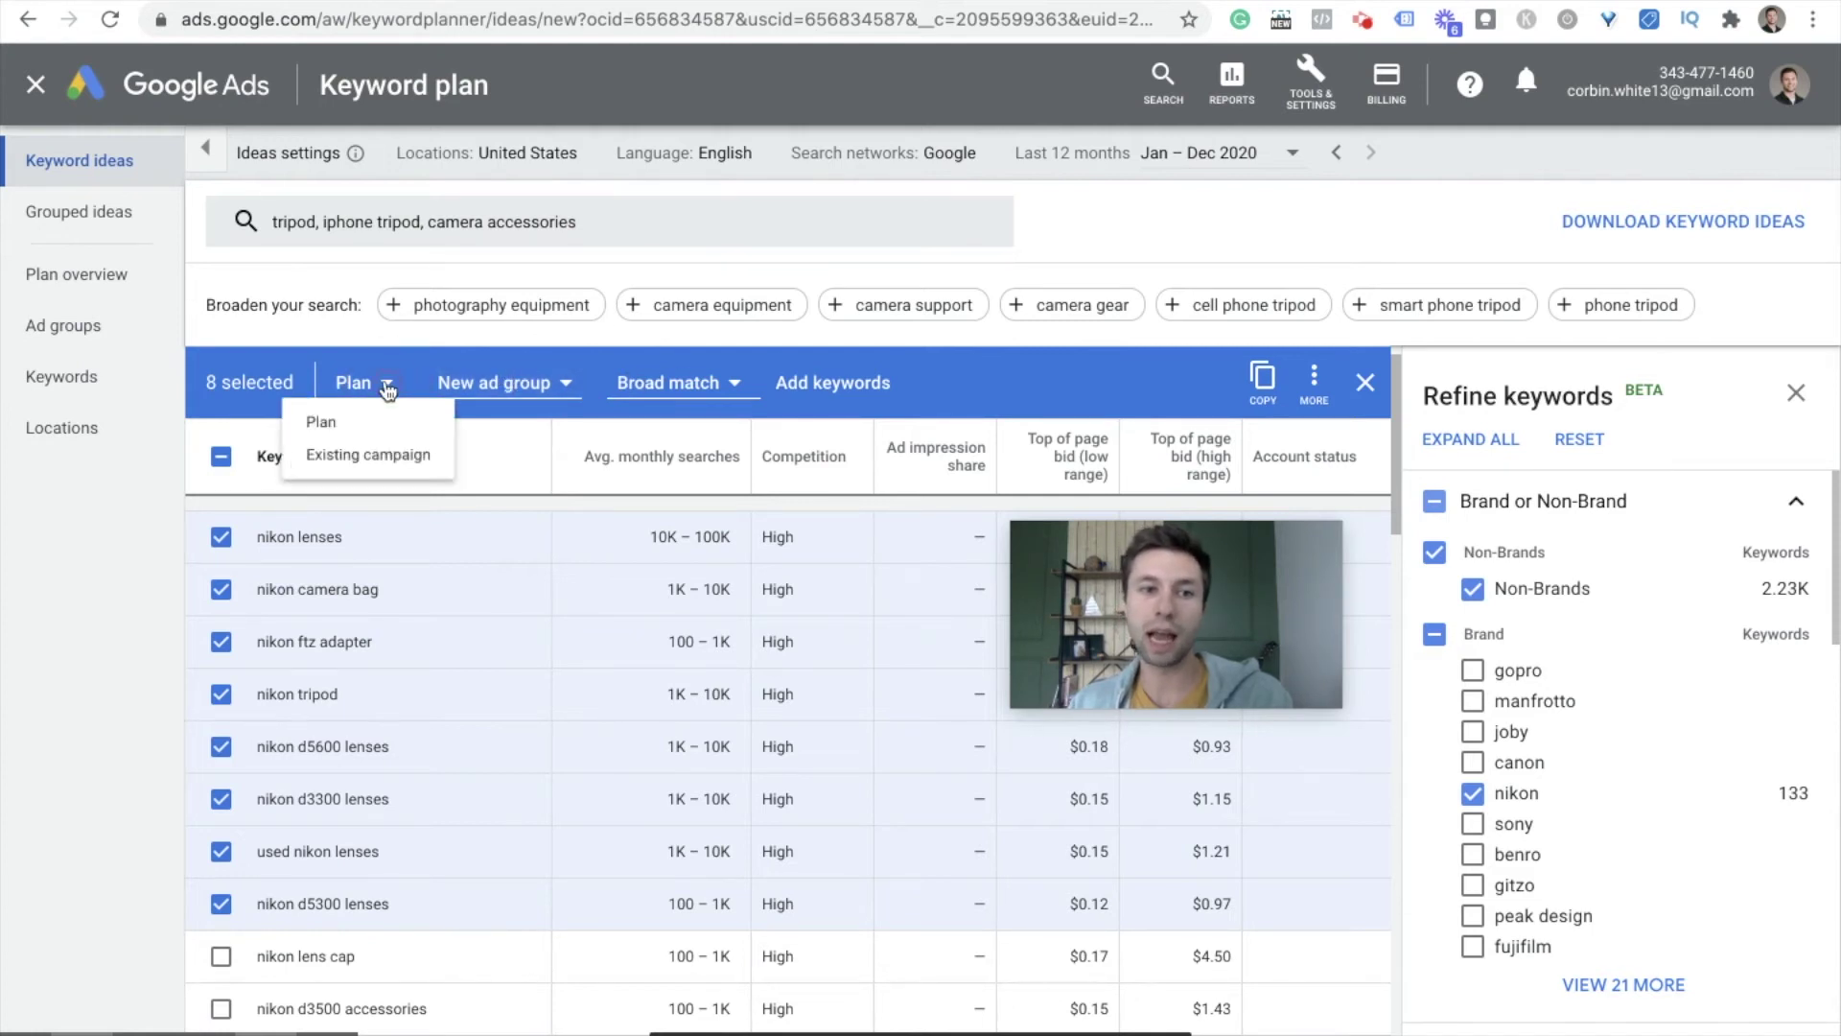
Step: Add the eight checked Nikon keywords to a new Nikon ad group using broad match
{"action": "left_click", "coordinate": [364, 439]}
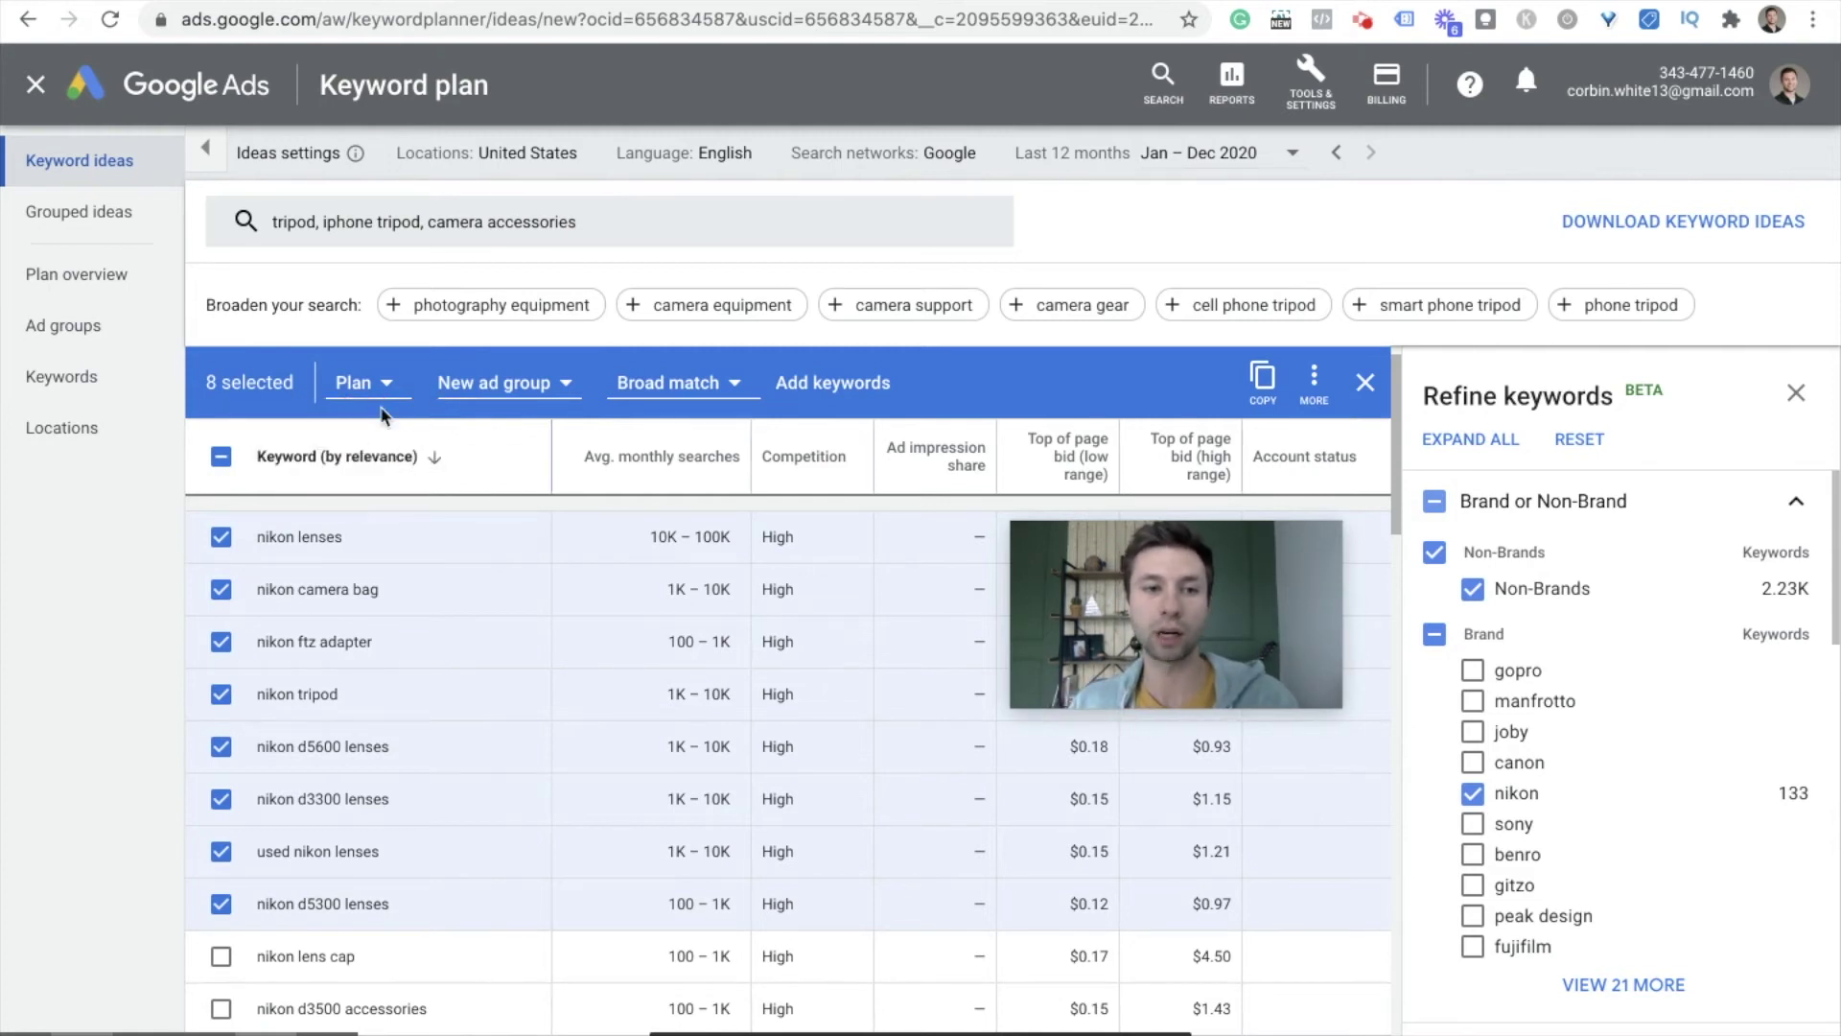
{"action": "left_click", "coordinate": [527, 382]}
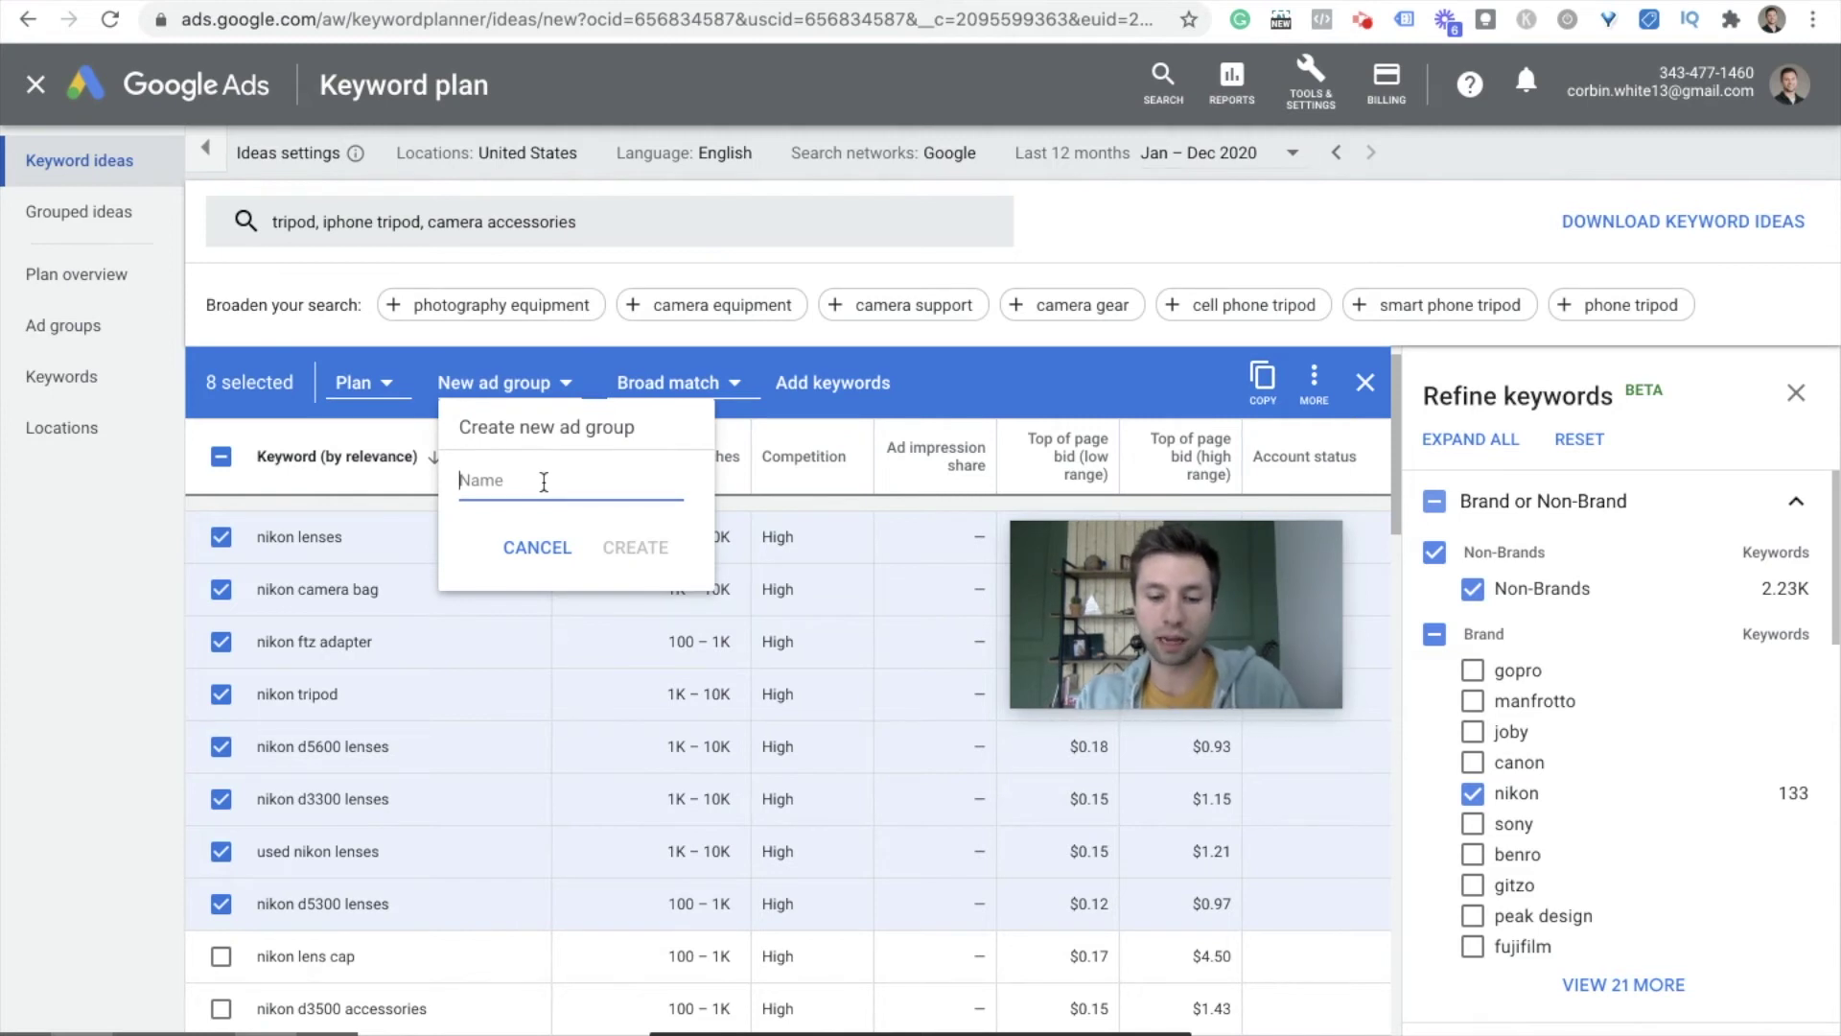
{"action": "left_click", "coordinate": [628, 547]}
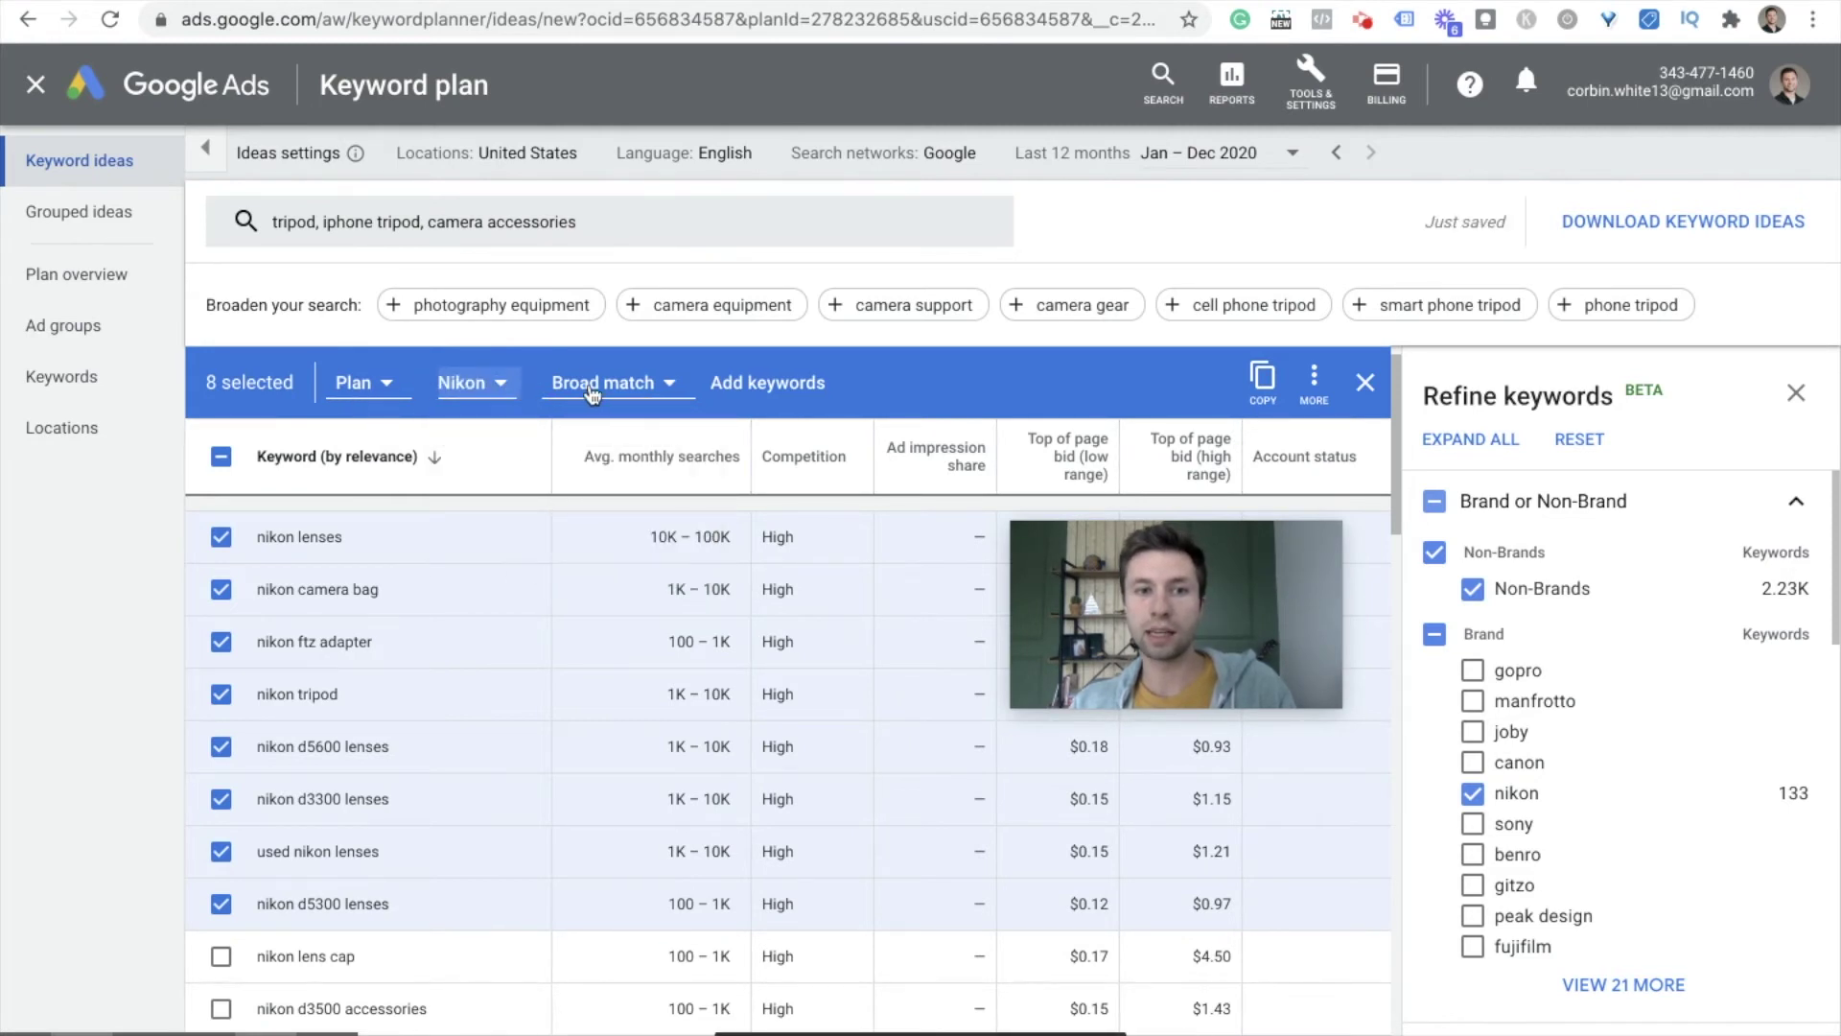
{"action": "left_click", "coordinate": [661, 387]}
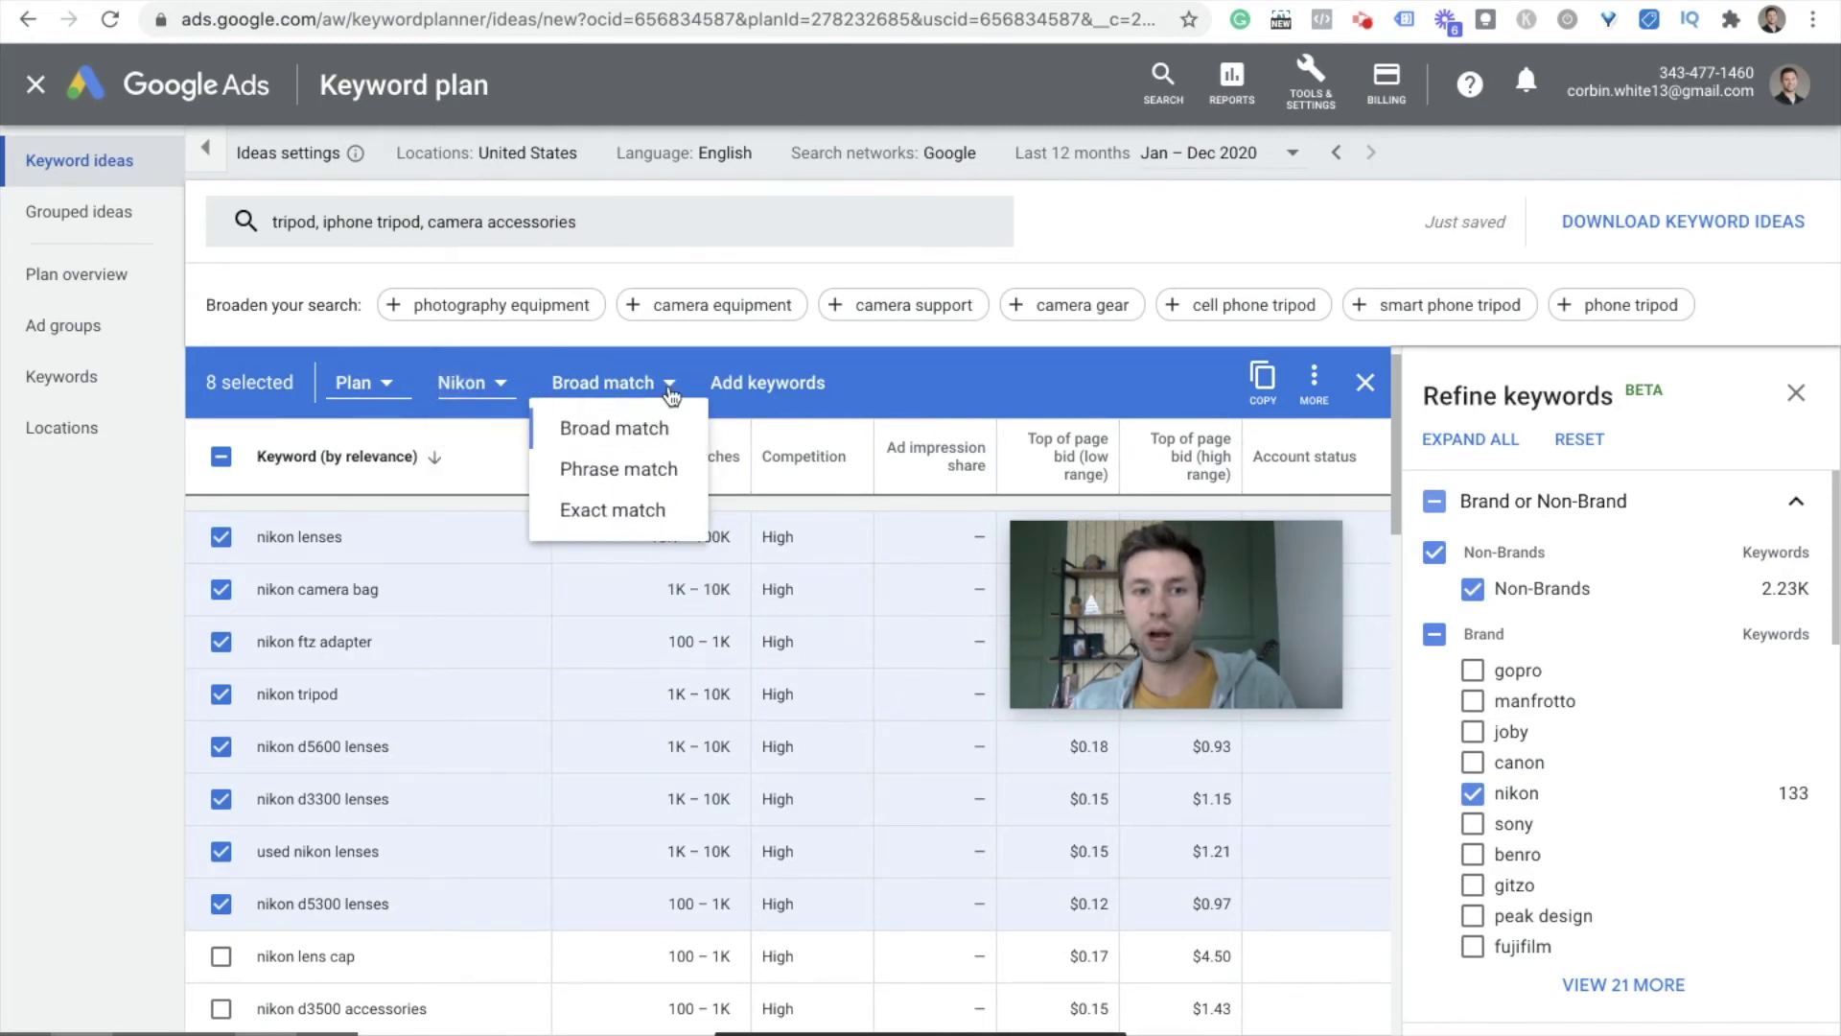
{"action": "left_click", "coordinate": [610, 429]}
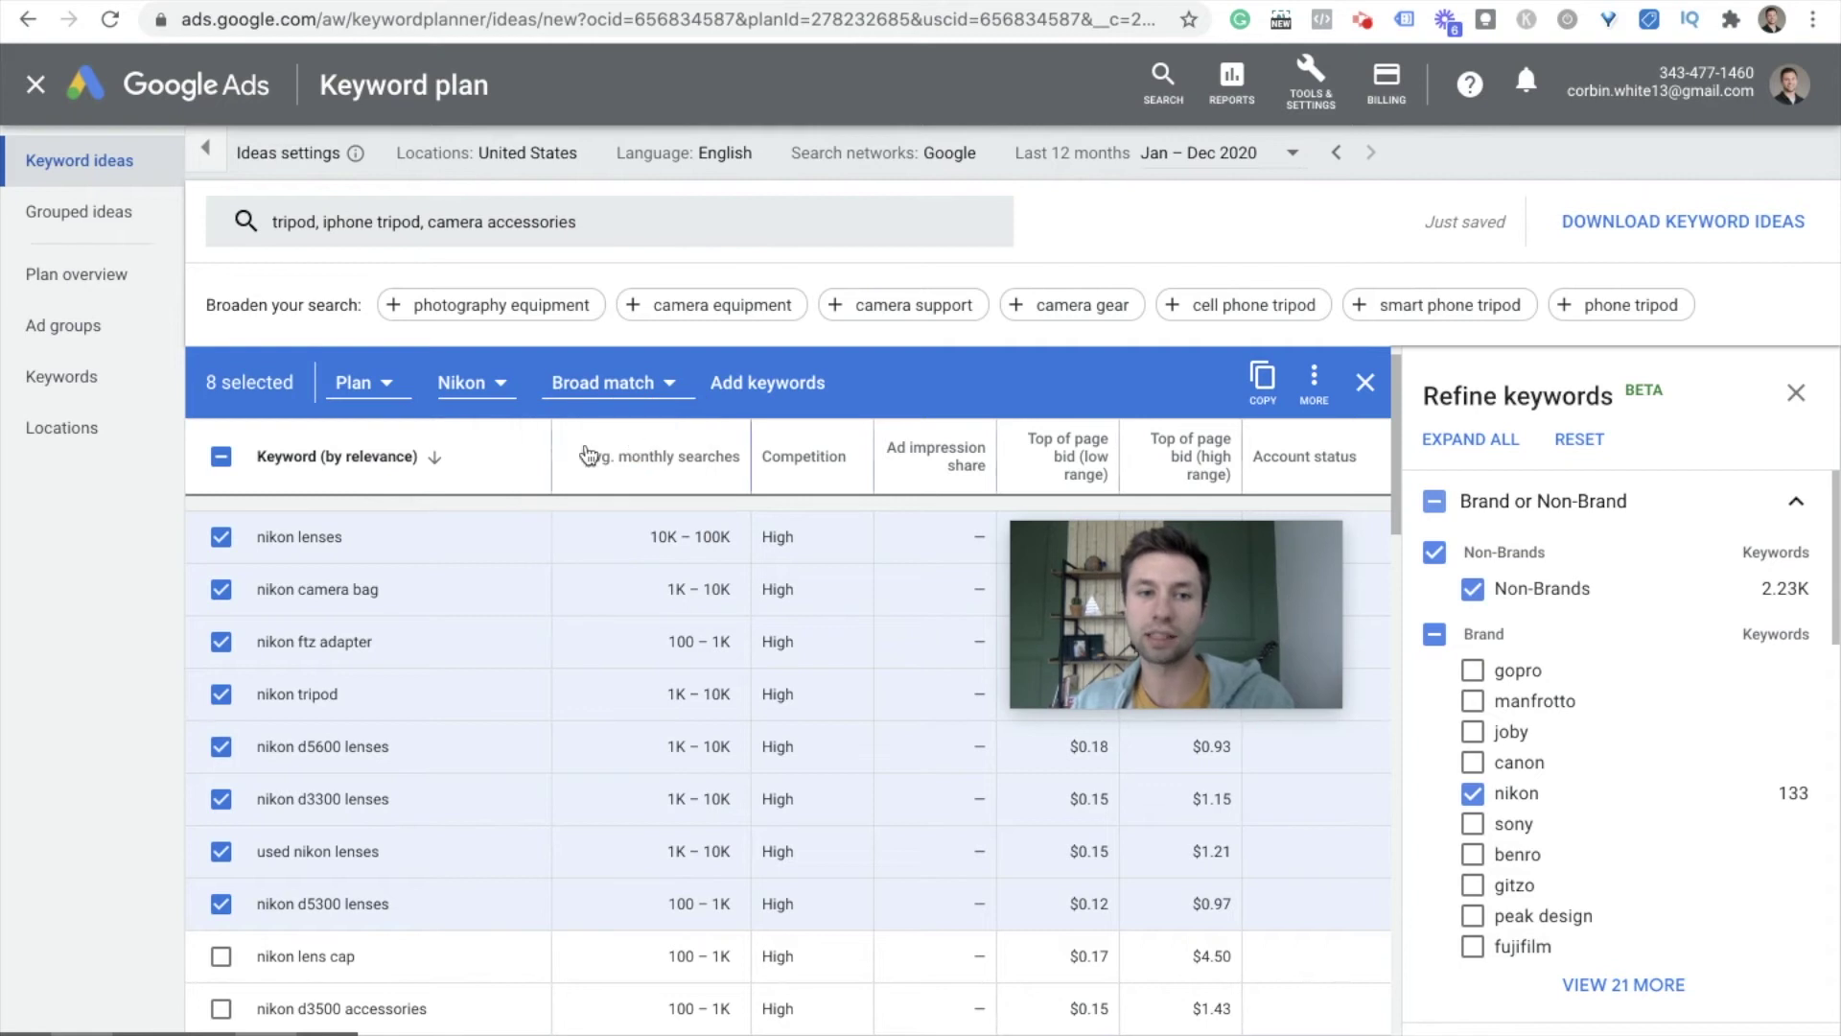
{"action": "left_click", "coordinate": [775, 389]}
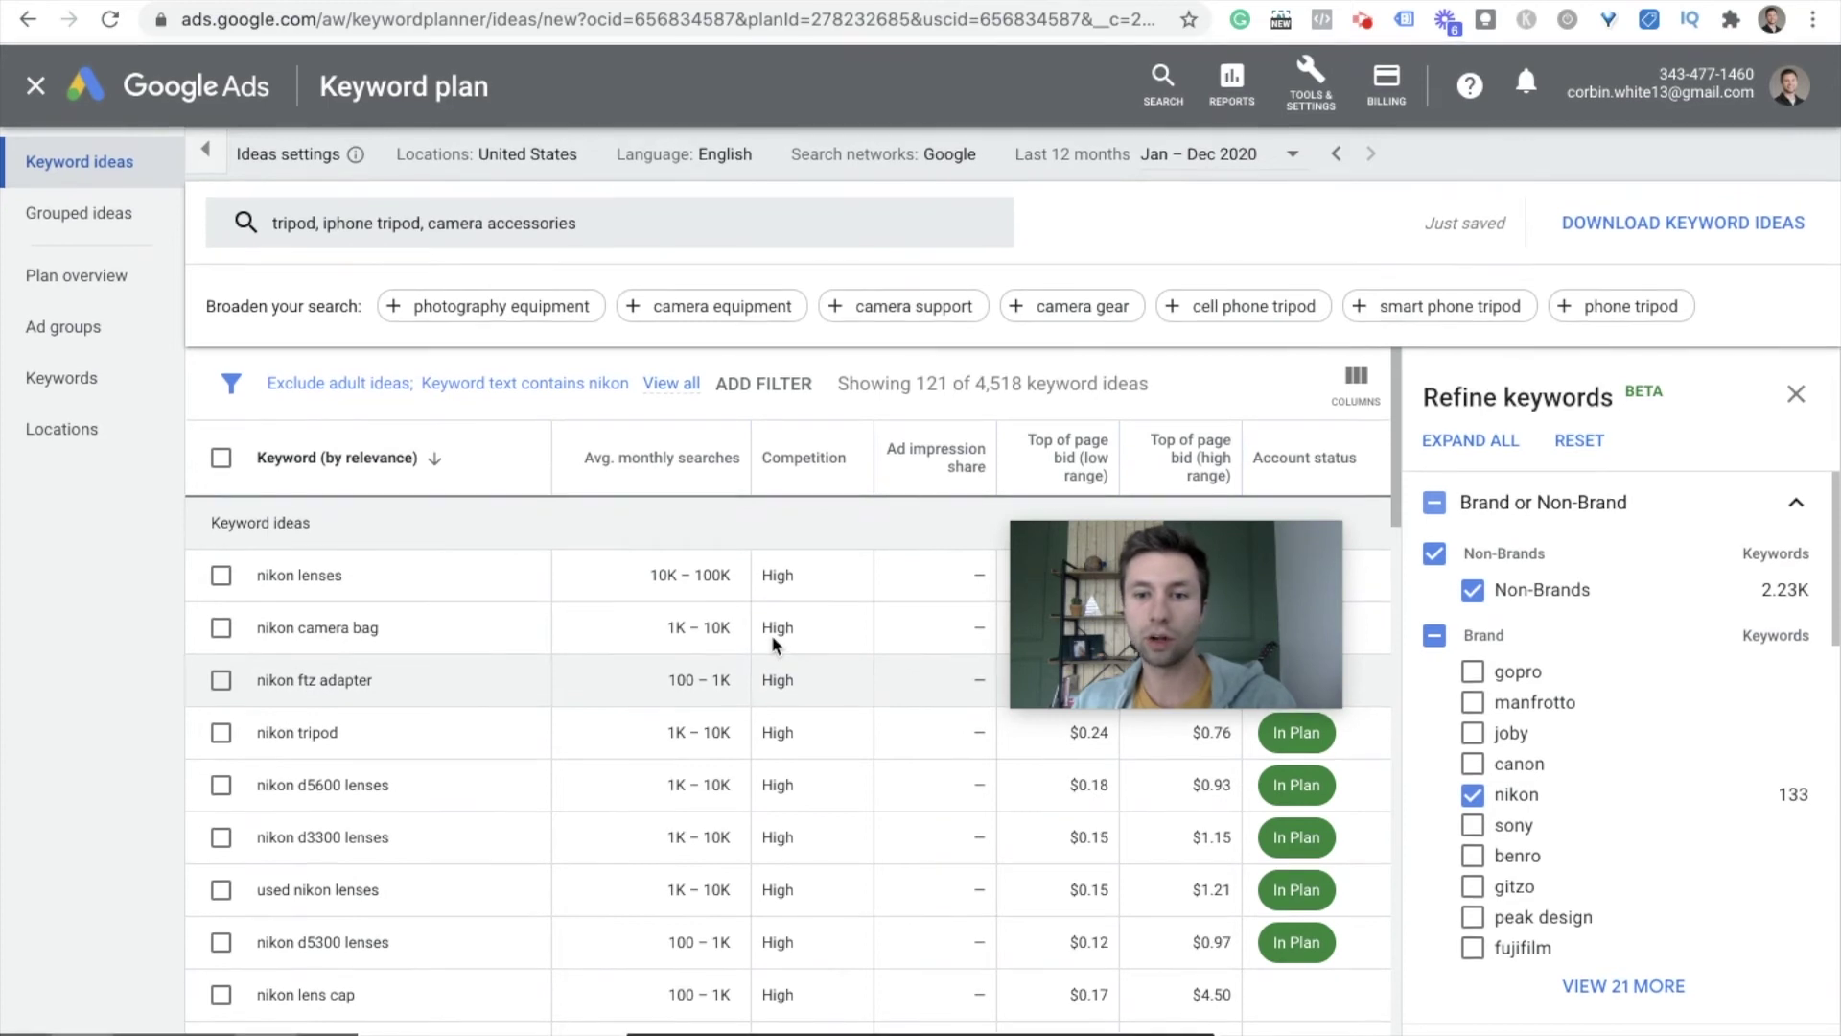
Step: Review the In Plan keyword ideas, then view the Plan overview forecasting 500 clicks and $1K cost
{"action": "scroll", "coordinate": [771, 635], "scroll_direction": "down", "scroll_amount": 4}
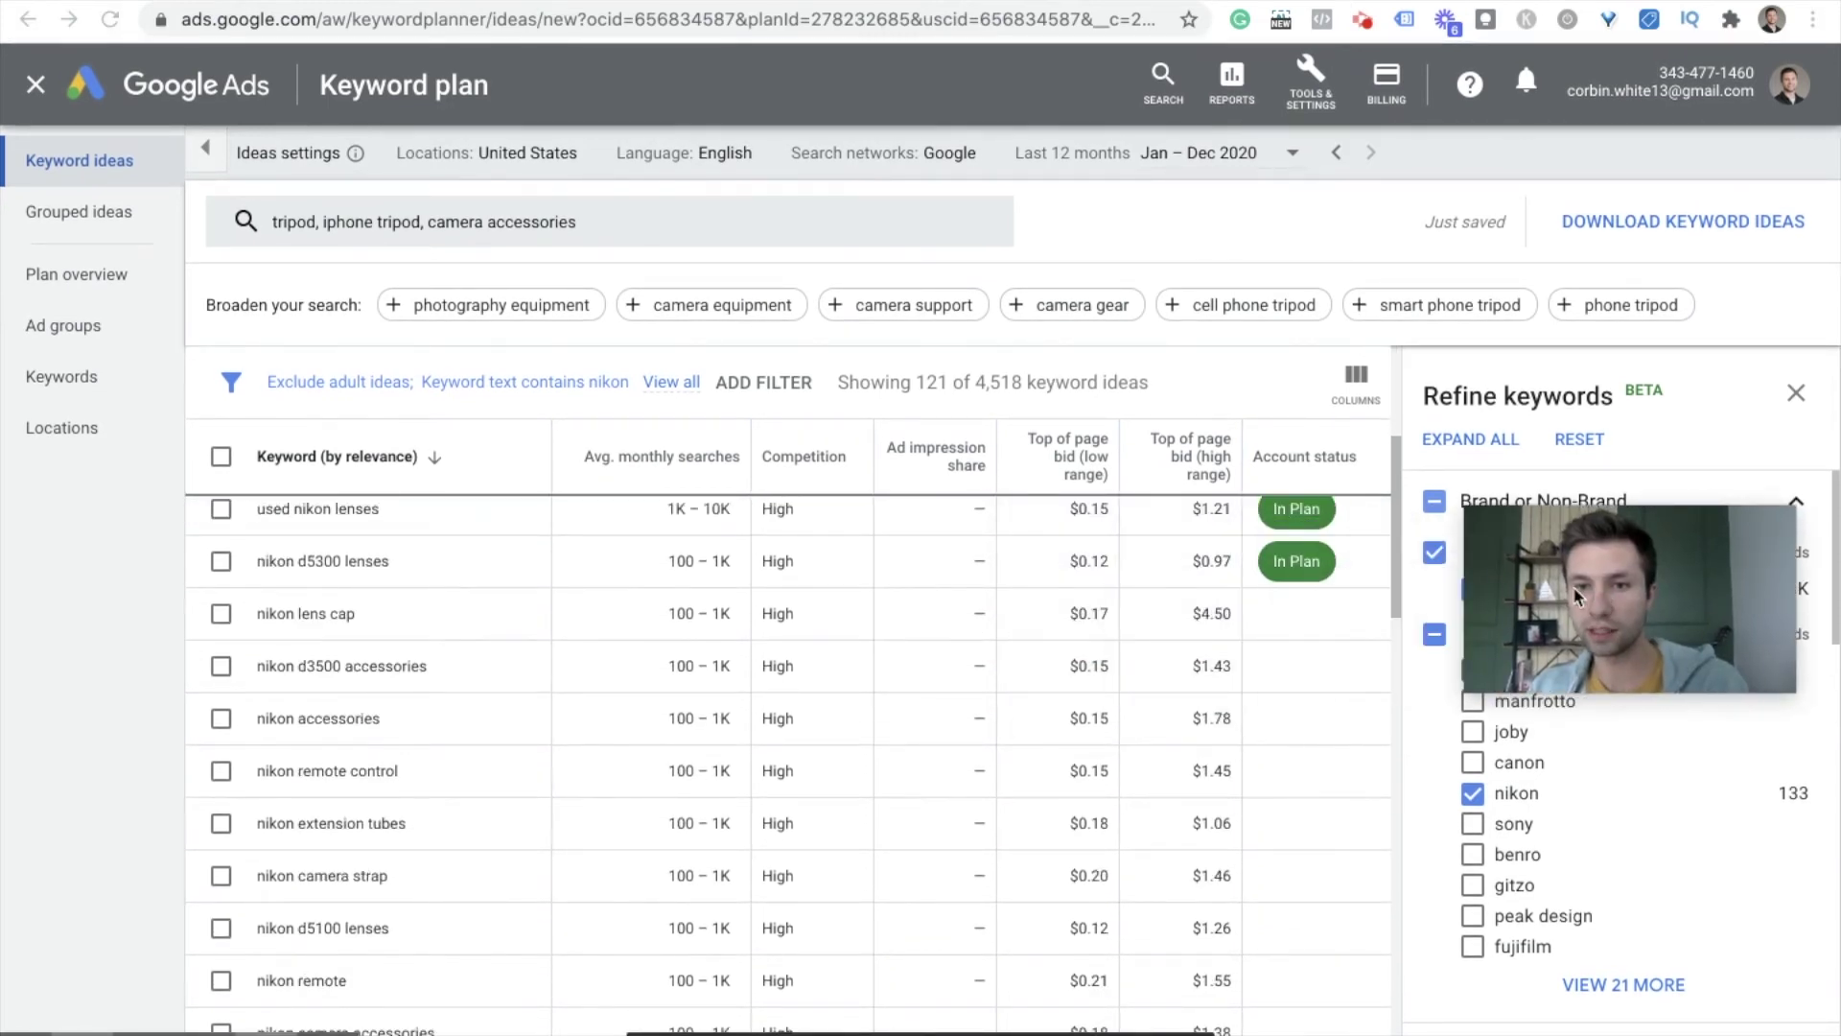
{"action": "scroll", "coordinate": [1179, 619], "scroll_direction": "up", "scroll_amount": 4}
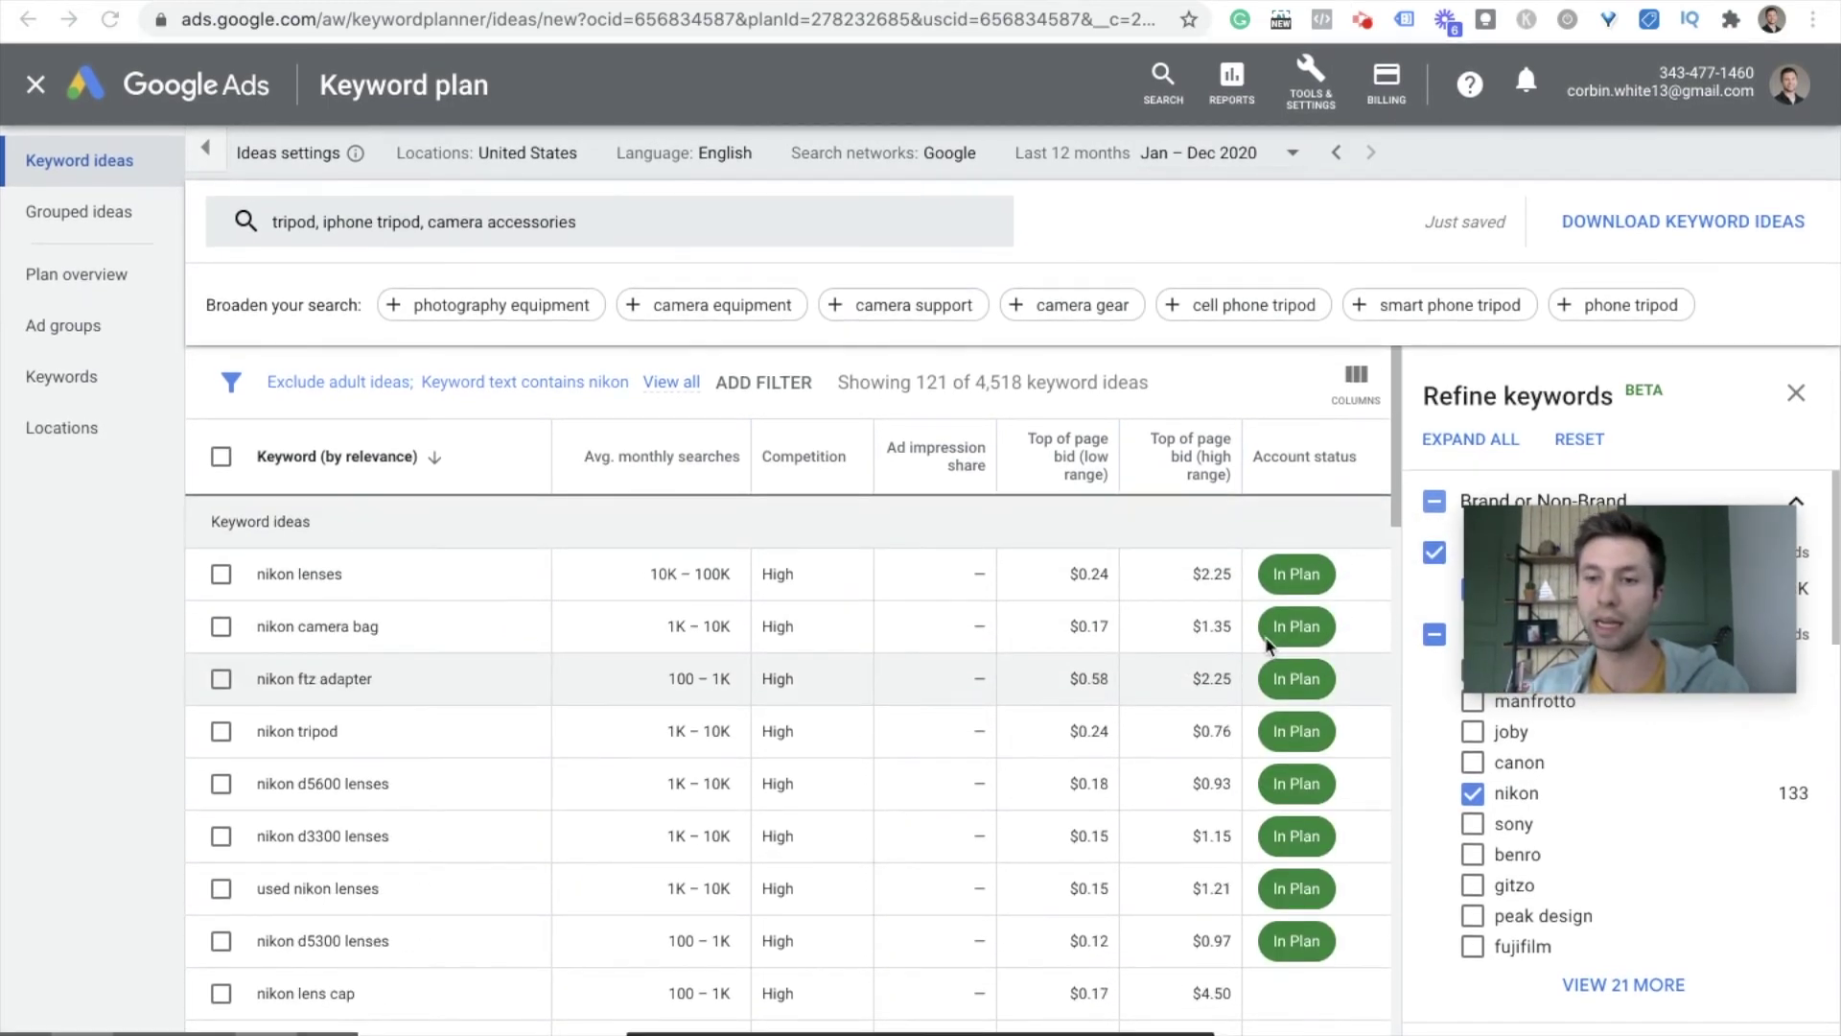
{"action": "scroll", "coordinate": [1308, 528], "scroll_direction": "down", "scroll_amount": 1}
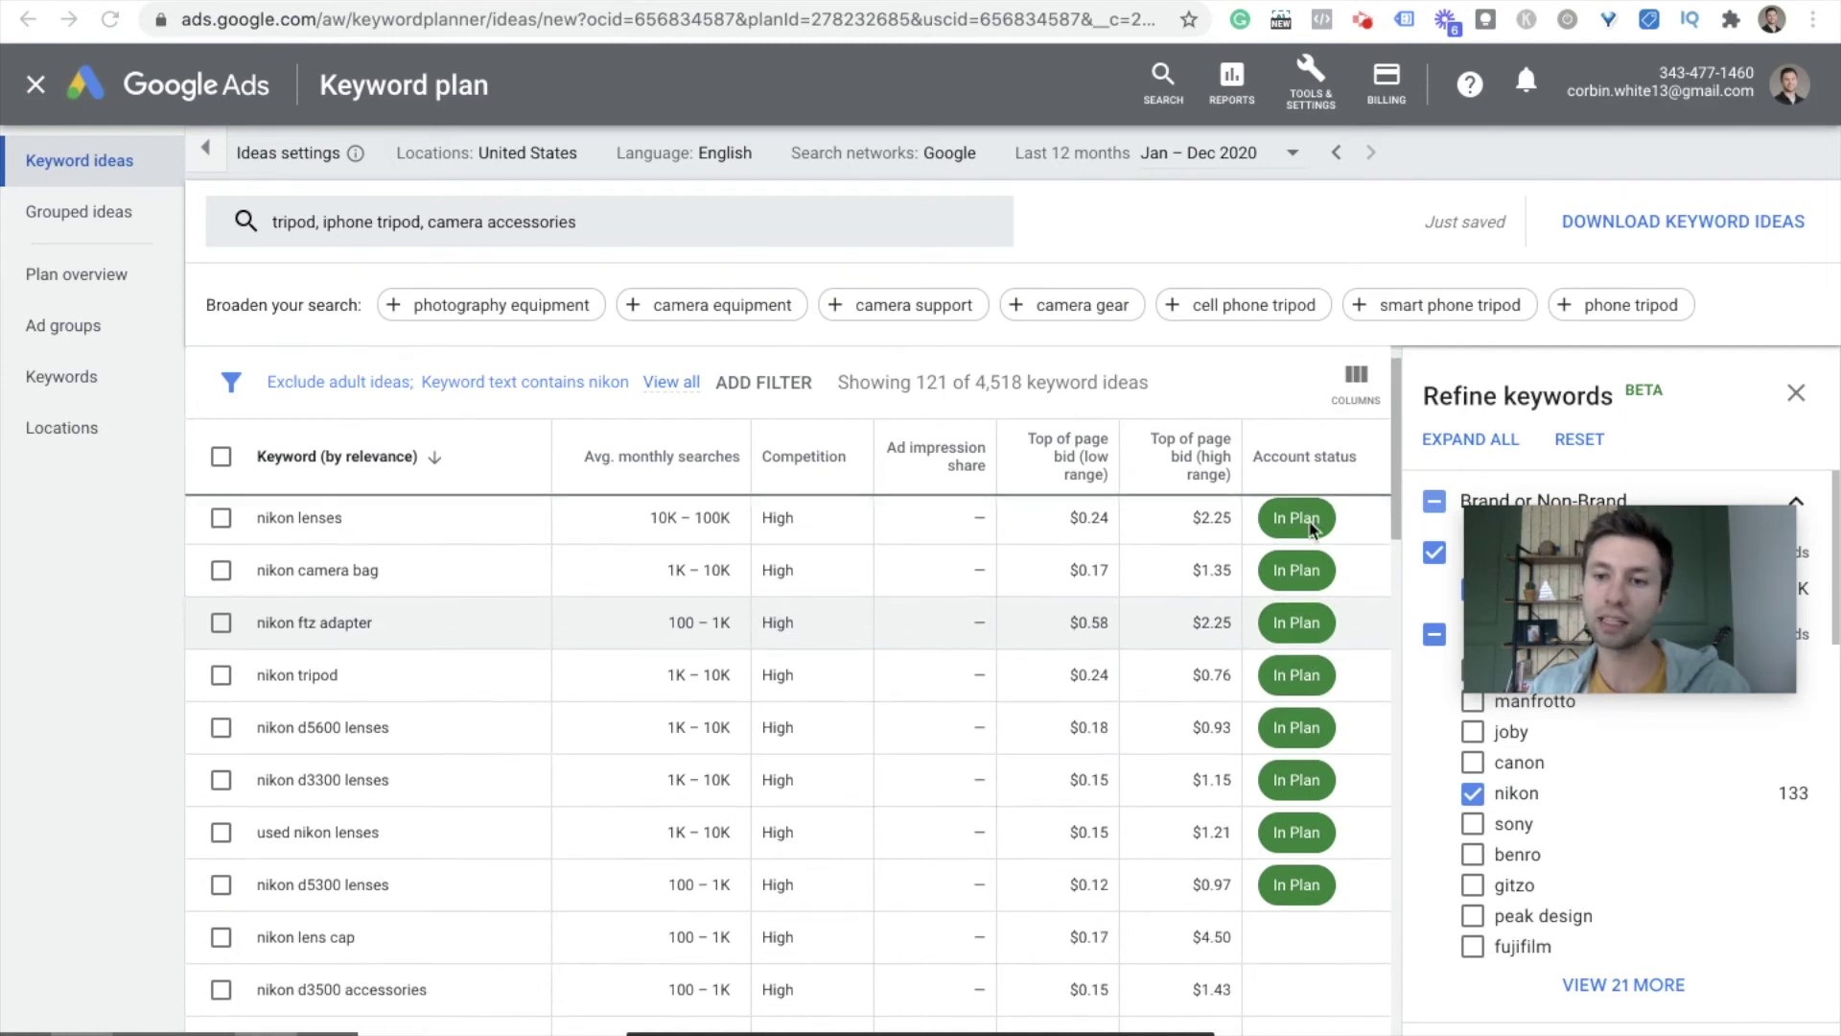
{"action": "scroll", "coordinate": [1311, 527], "scroll_direction": "down", "scroll_amount": 3}
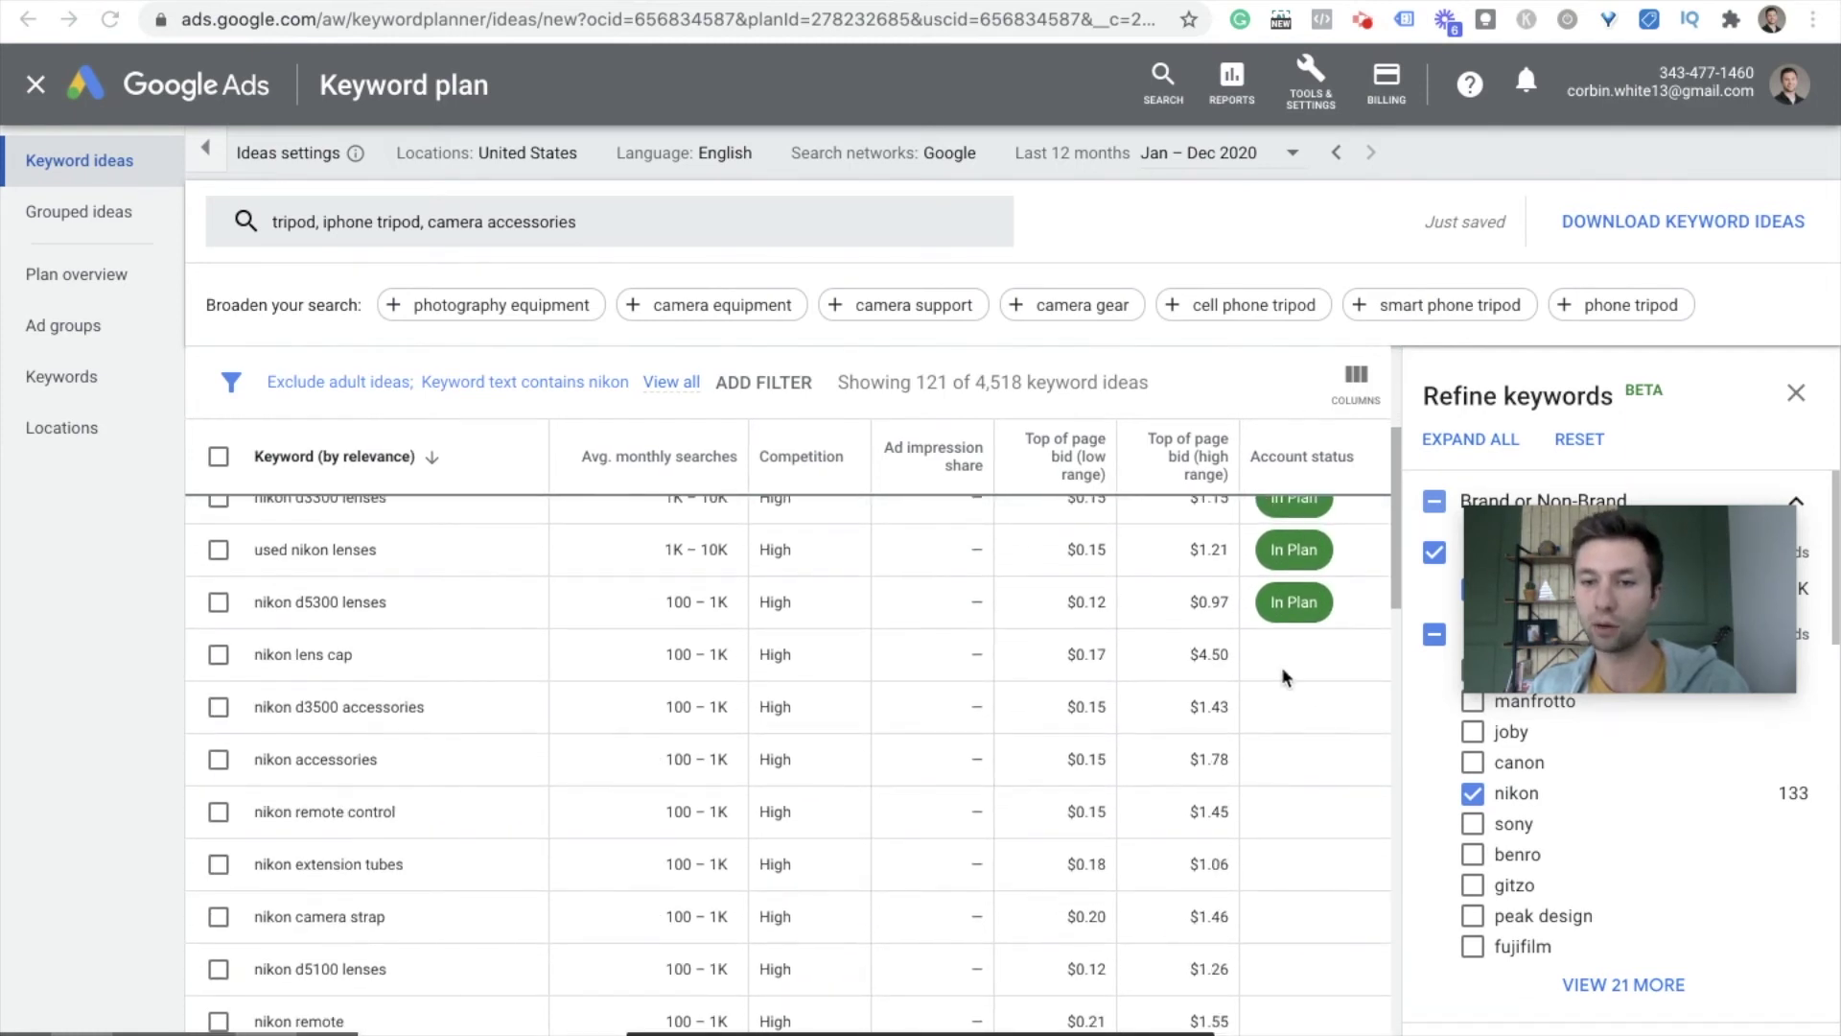
{"action": "scroll", "coordinate": [1266, 703], "scroll_direction": "up", "scroll_amount": 5}
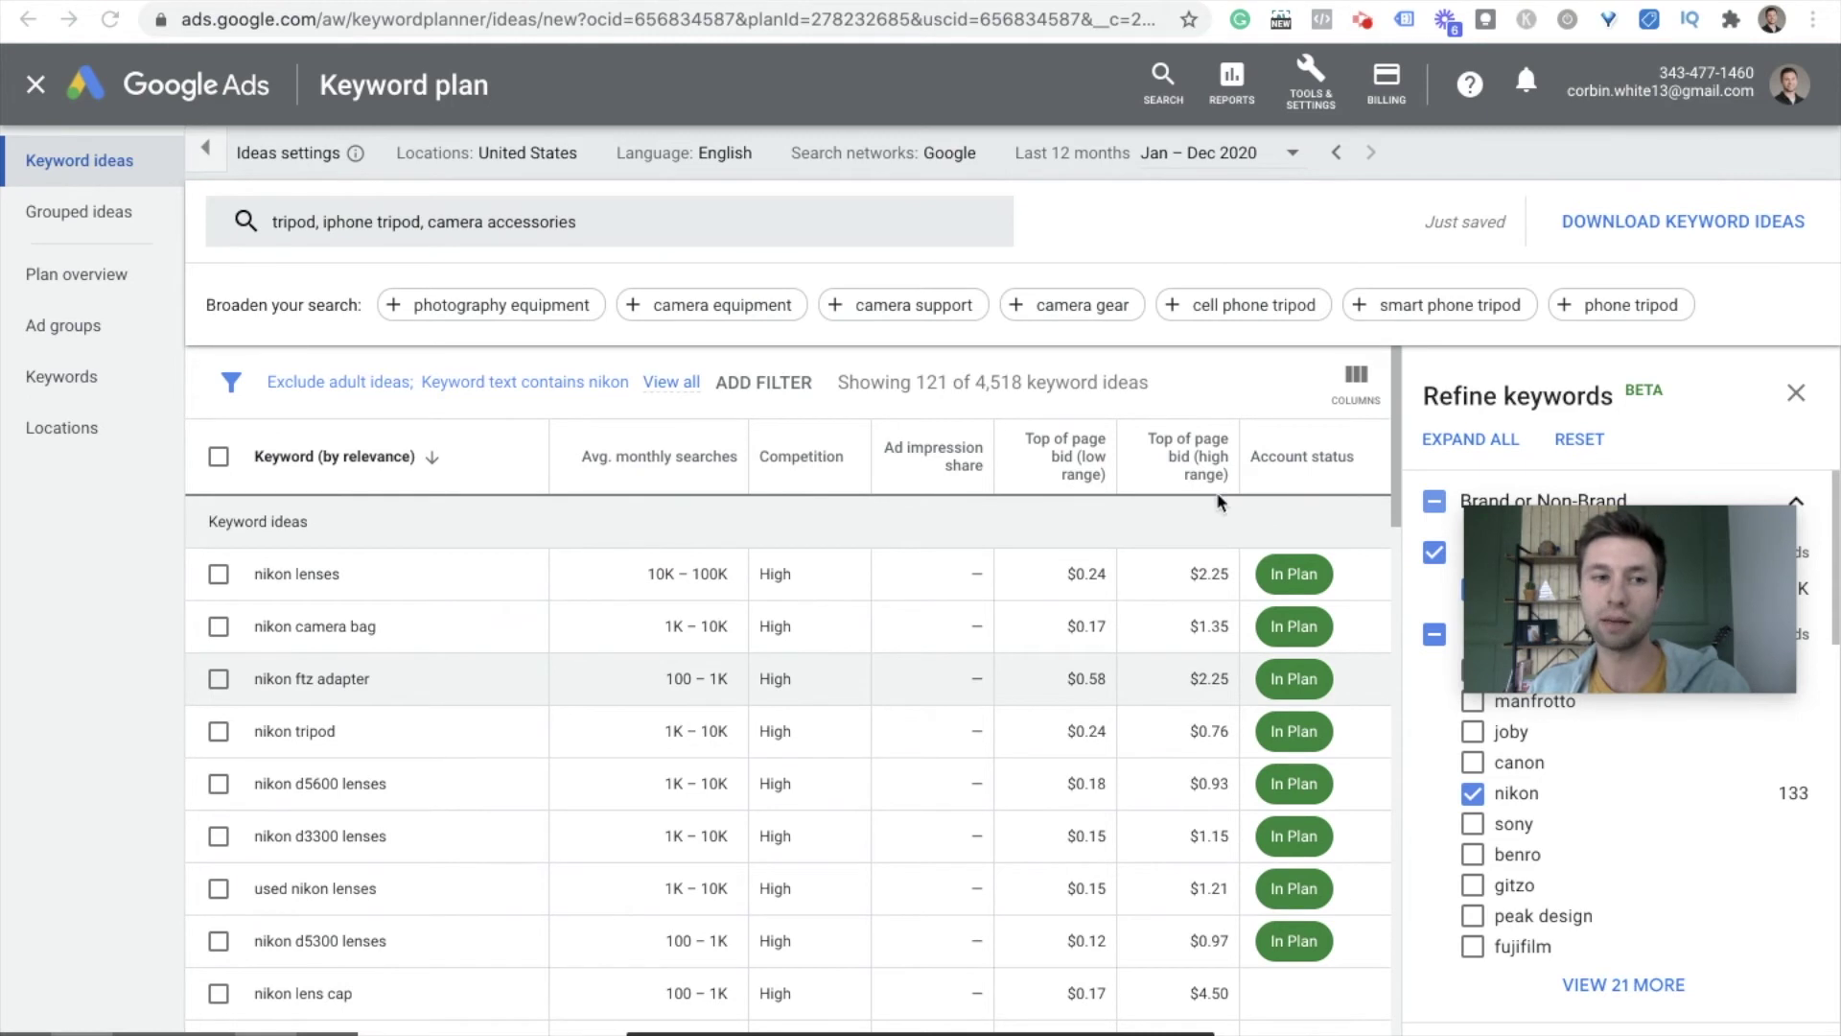
{"action": "left_click", "coordinate": [96, 274]}
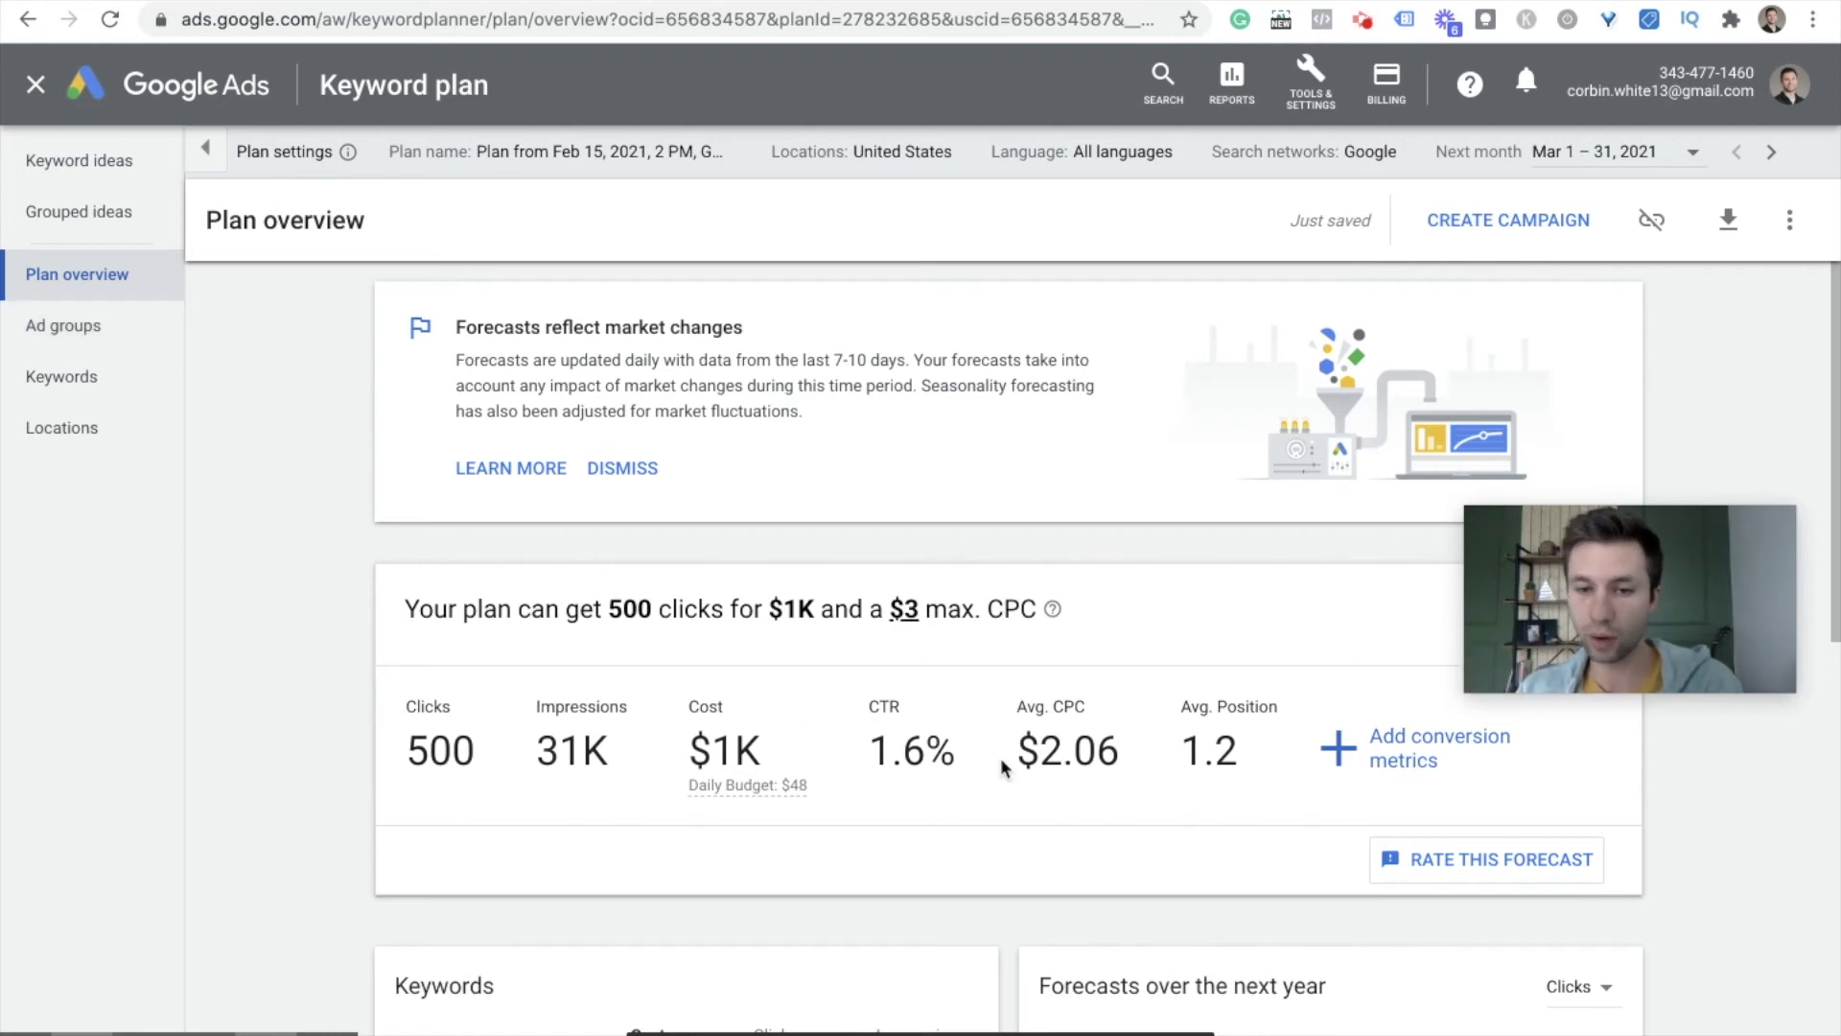
{"action": "scroll", "coordinate": [1039, 705], "scroll_direction": "down", "scroll_amount": 2}
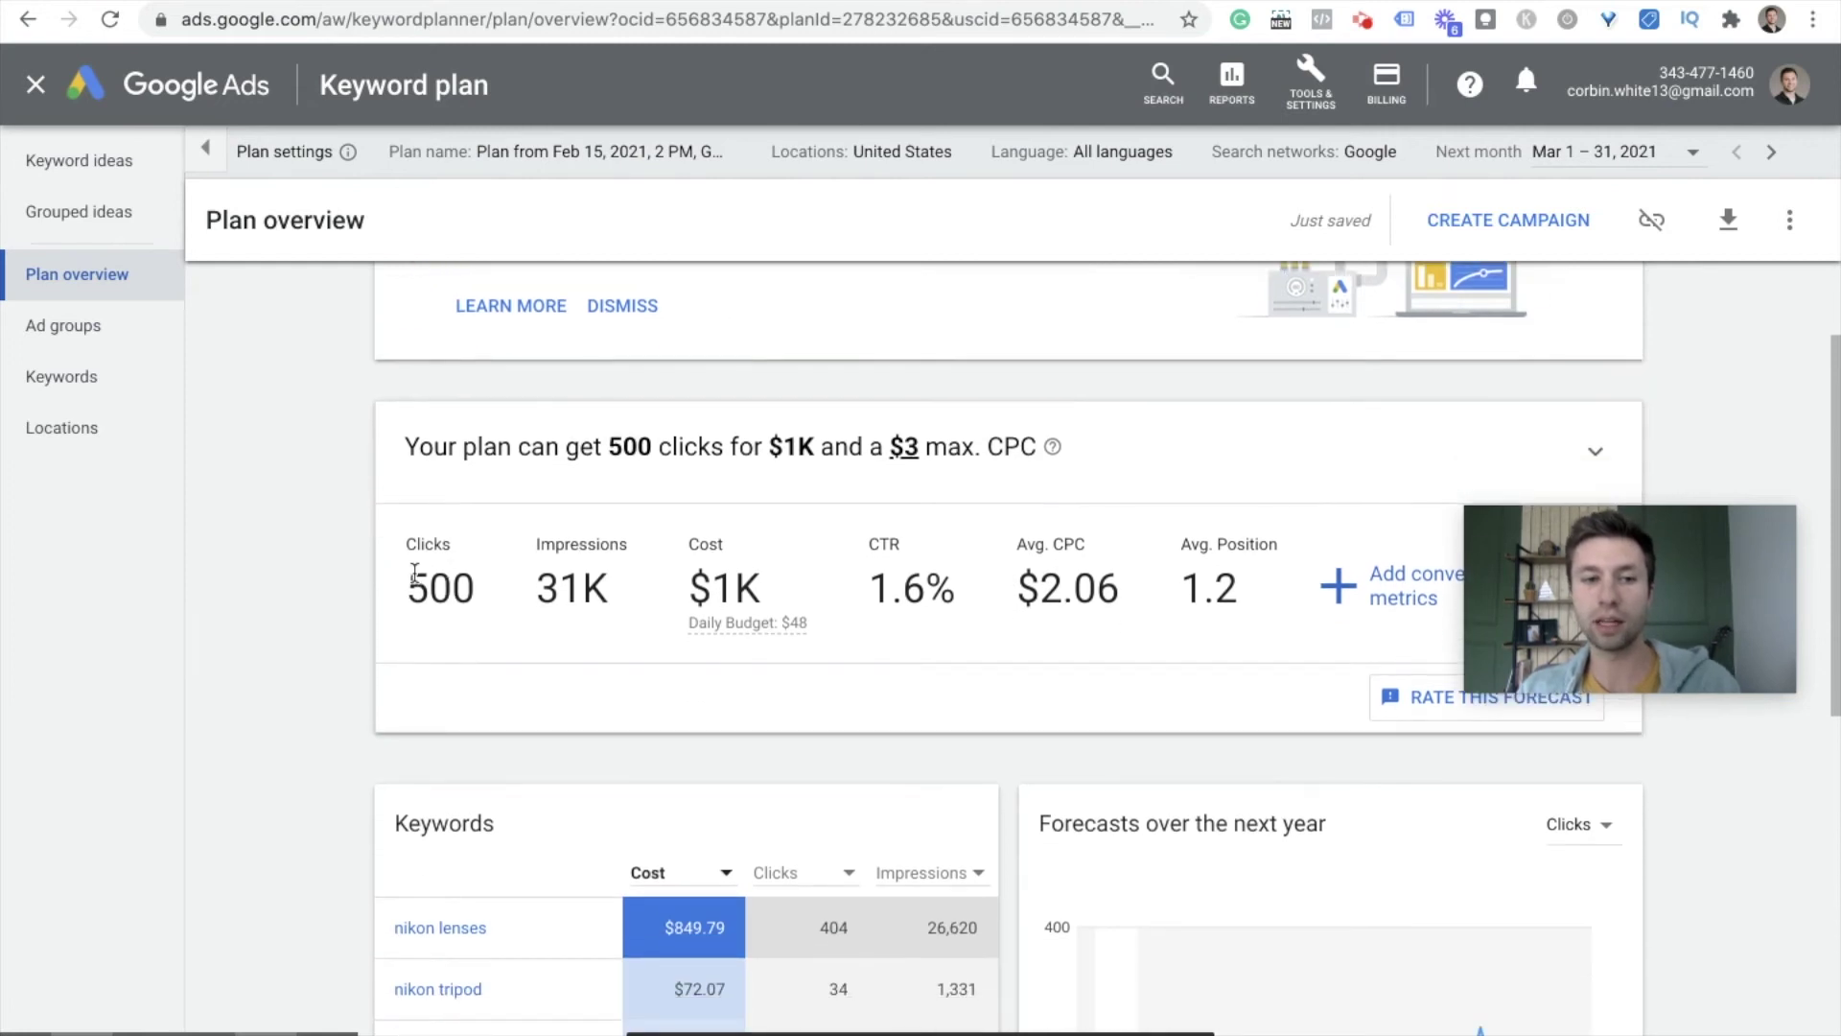
{"action": "scroll", "coordinate": [427, 503], "scroll_direction": "up", "scroll_amount": 1}
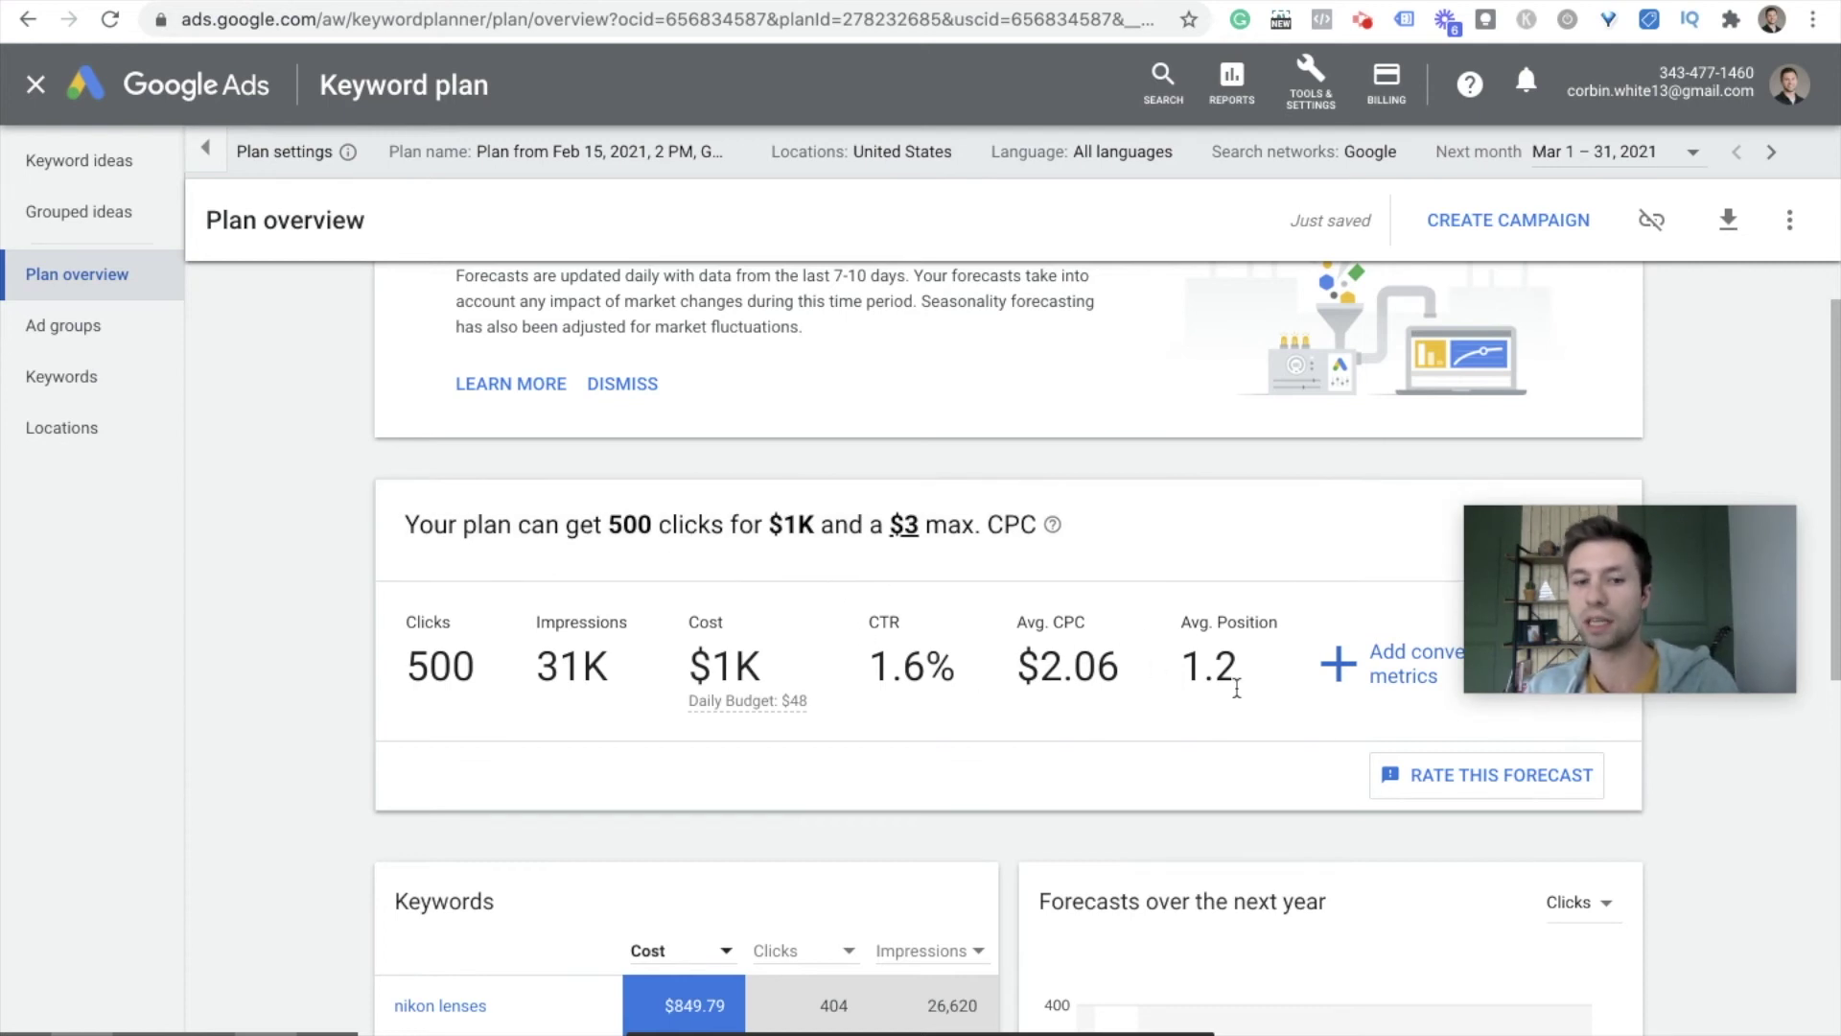
{"action": "scroll", "coordinate": [1150, 595], "scroll_direction": "down", "scroll_amount": 4}
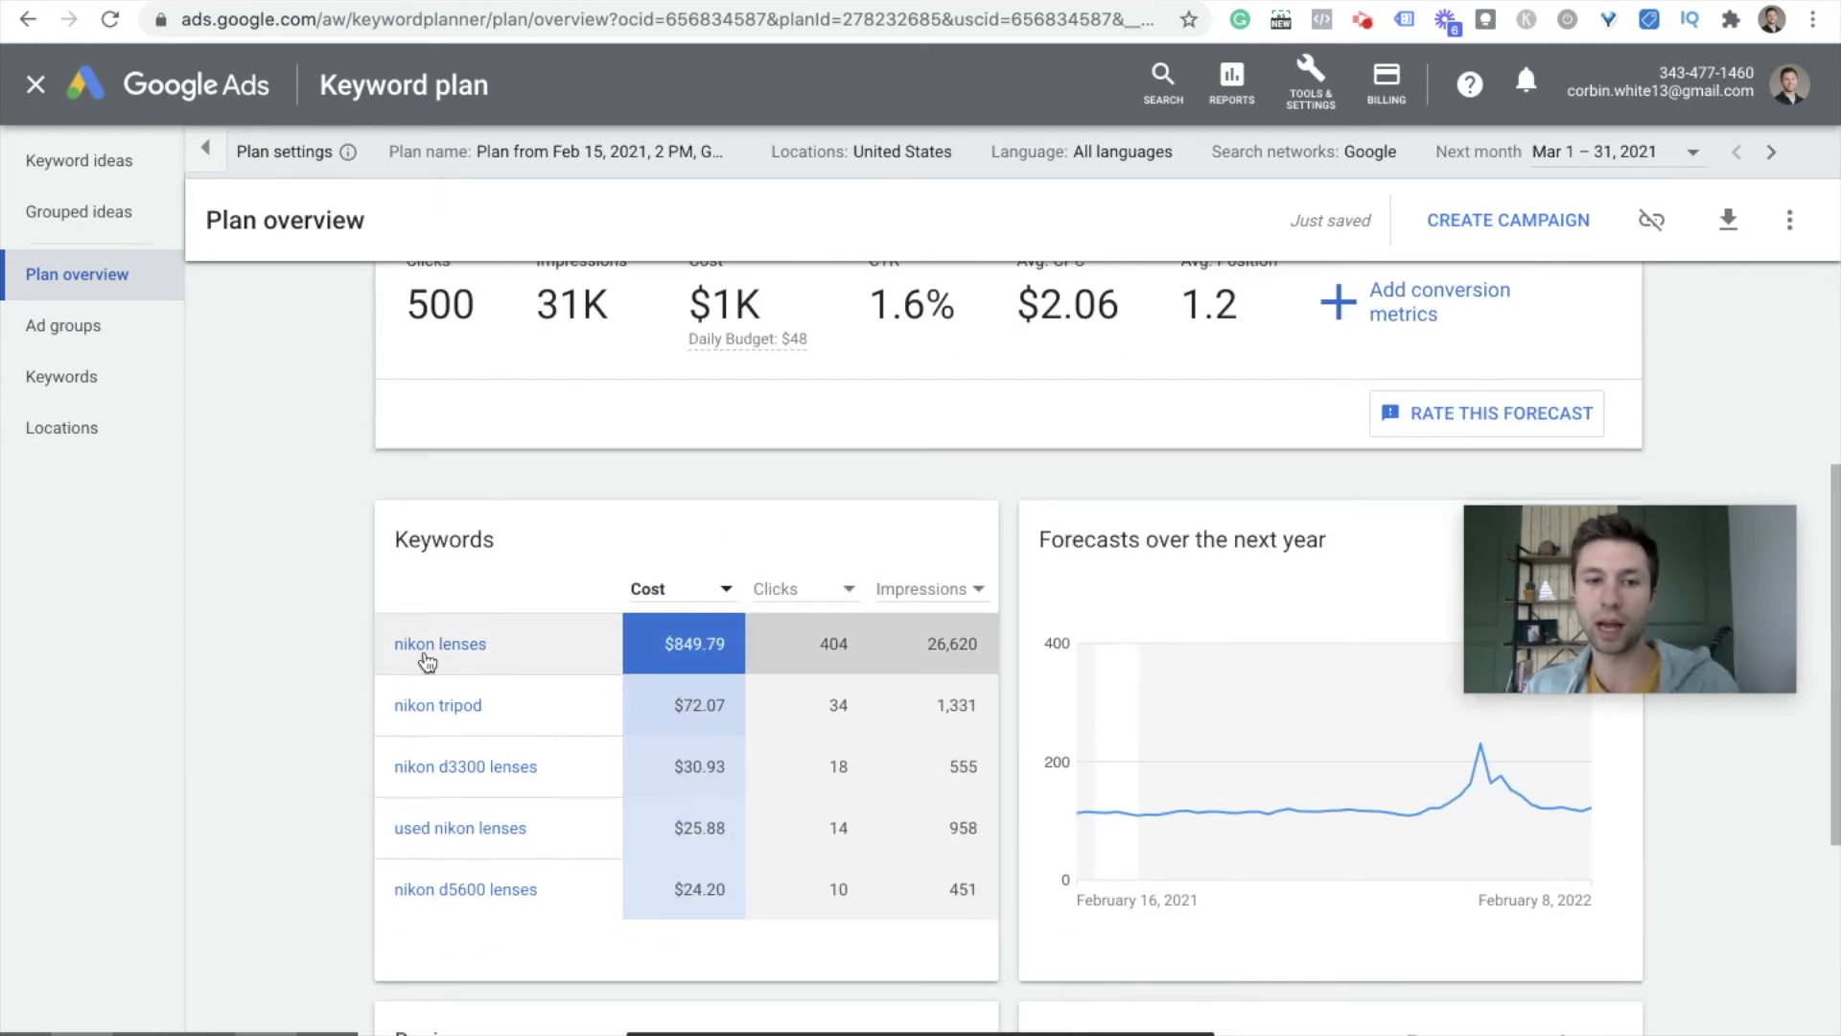
{"action": "scroll", "coordinate": [836, 694], "scroll_direction": "down", "scroll_amount": 1}
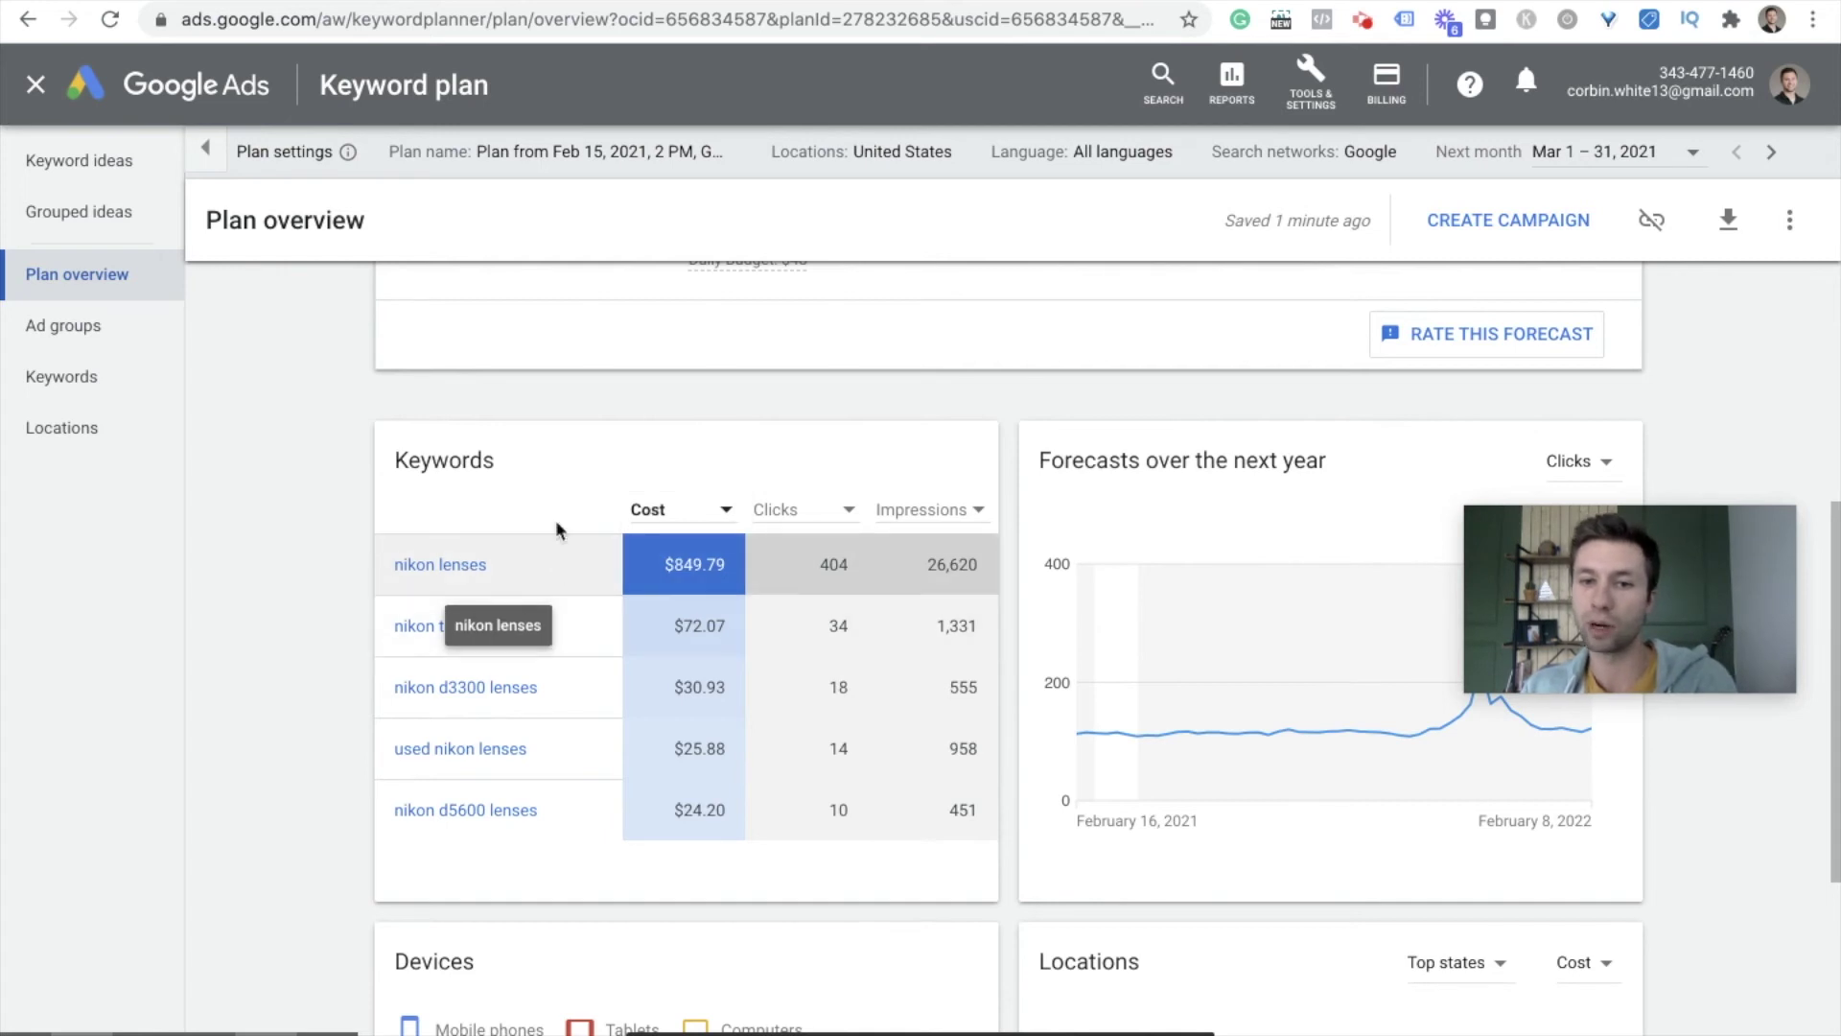
{"action": "scroll", "coordinate": [805, 633], "scroll_direction": "down", "scroll_amount": 5}
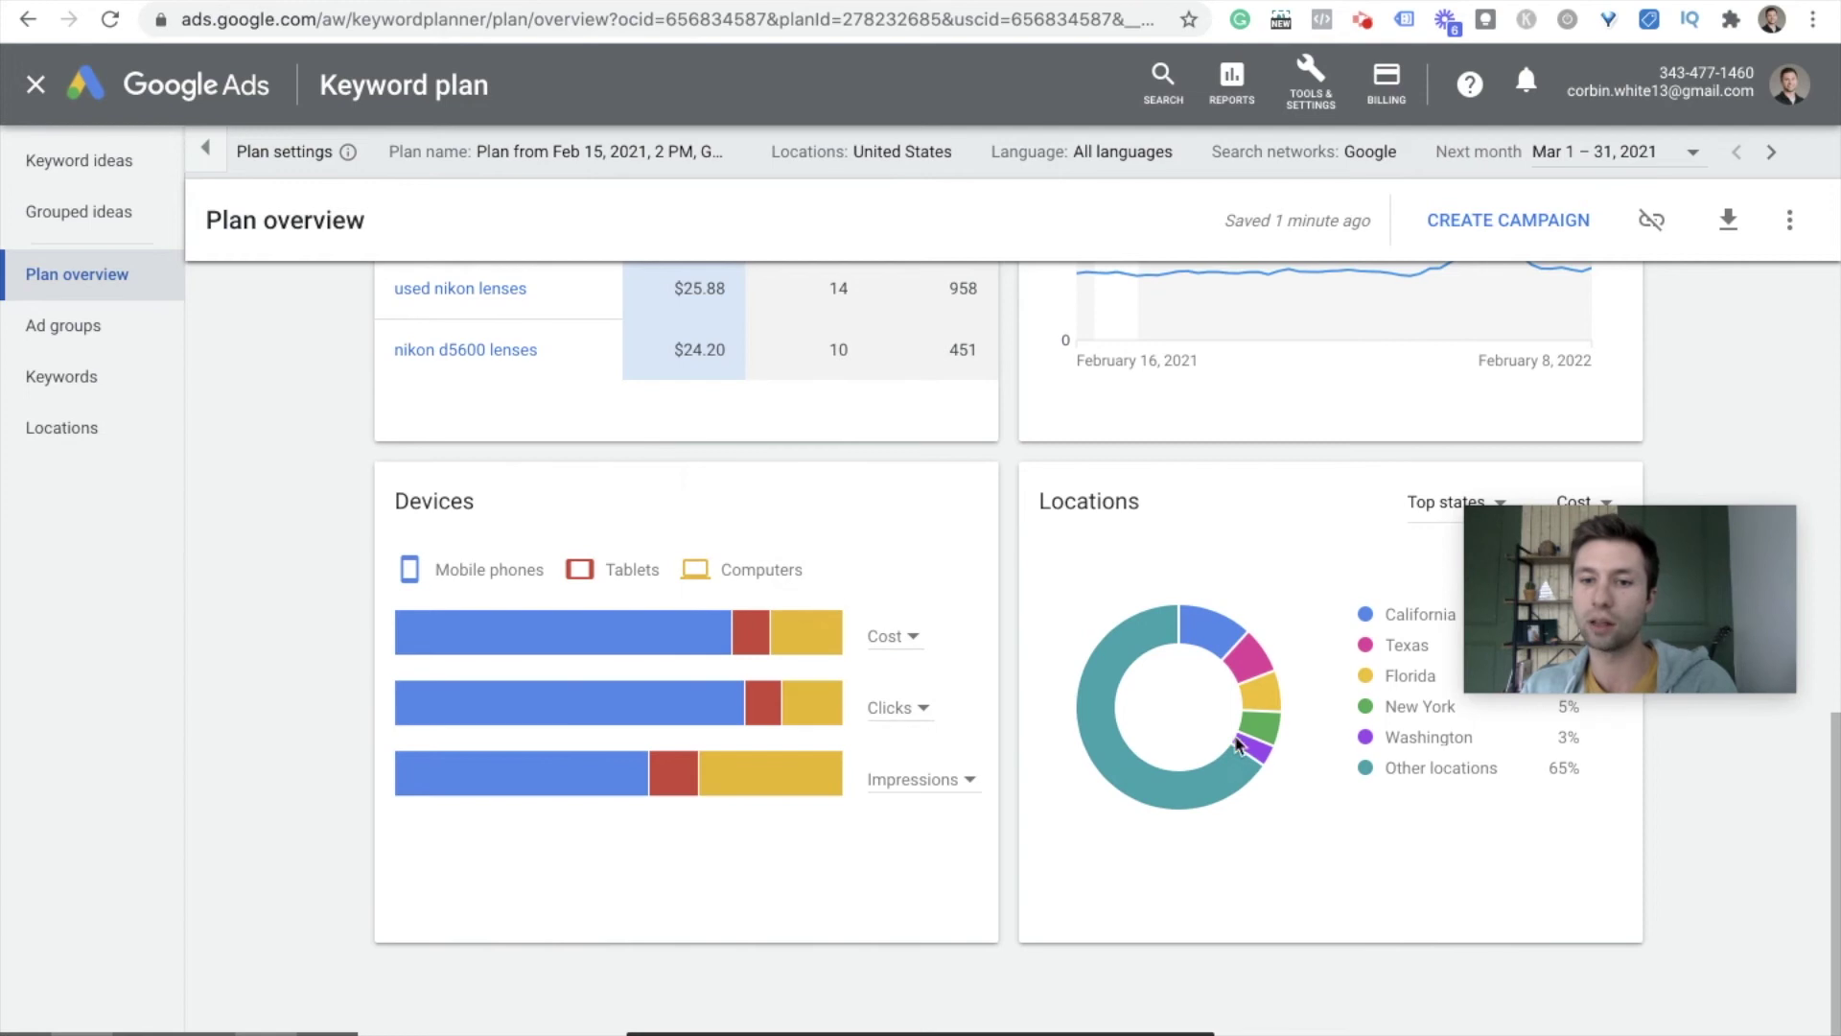
{"action": "scroll", "coordinate": [1296, 625], "scroll_direction": "up", "scroll_amount": 12}
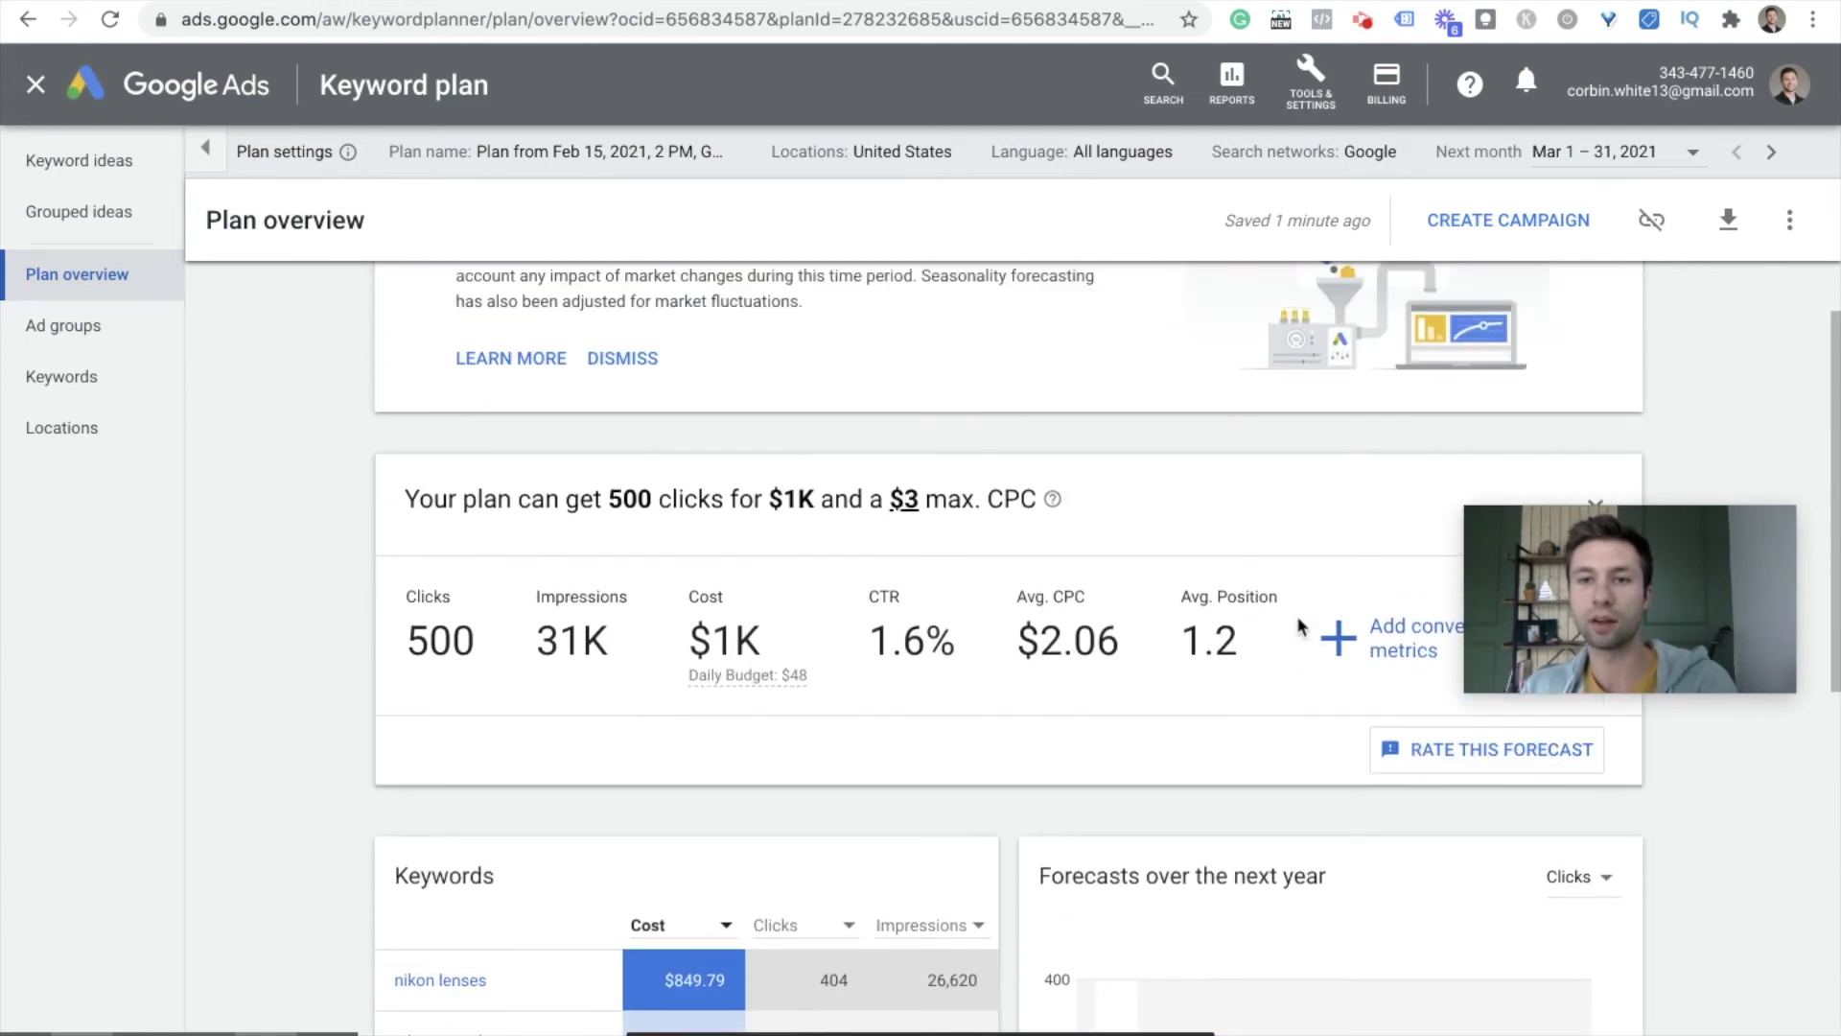
{"action": "left_click_drag", "start_coordinate": [1567, 580], "coordinate": [1553, 397]}
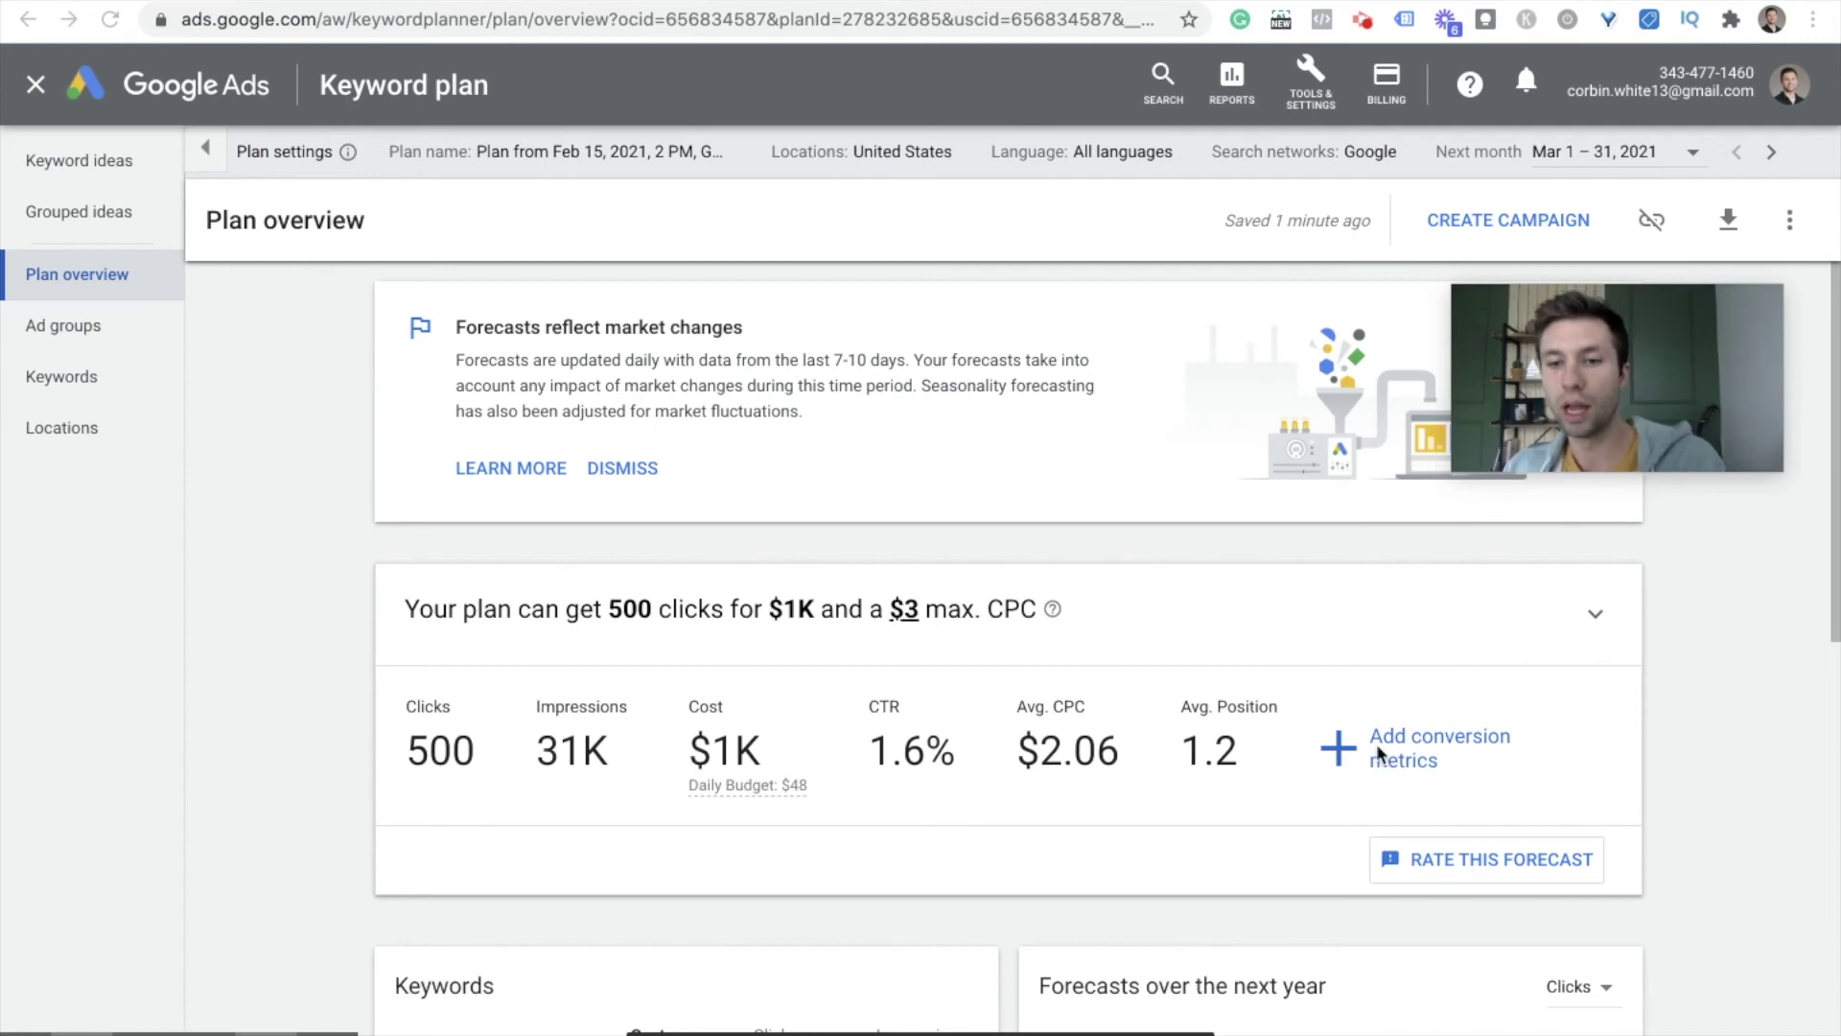
Step: Add a 3% conversion rate to the forecast and highlight the resulting $69 average CPA
{"action": "left_click", "coordinate": [1339, 746]}
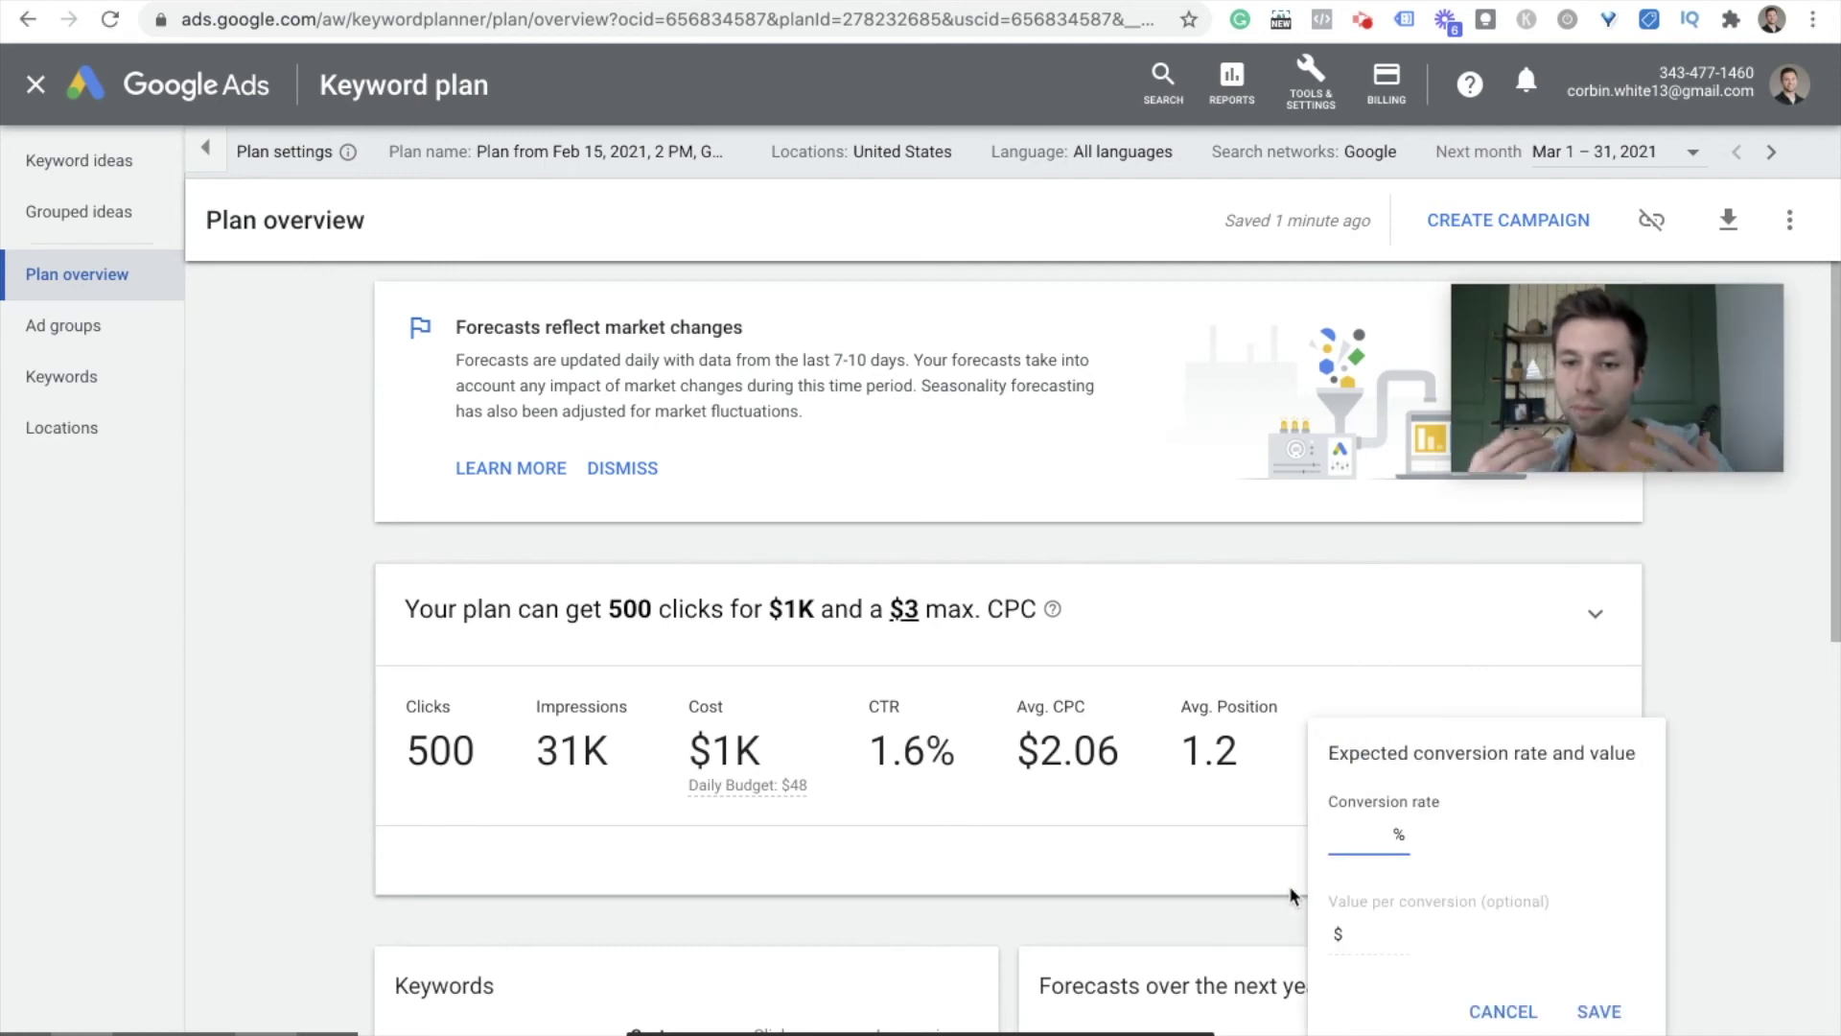
{"action": "type", "text": "3"}
{"action": "left_click", "coordinate": [1600, 1012]}
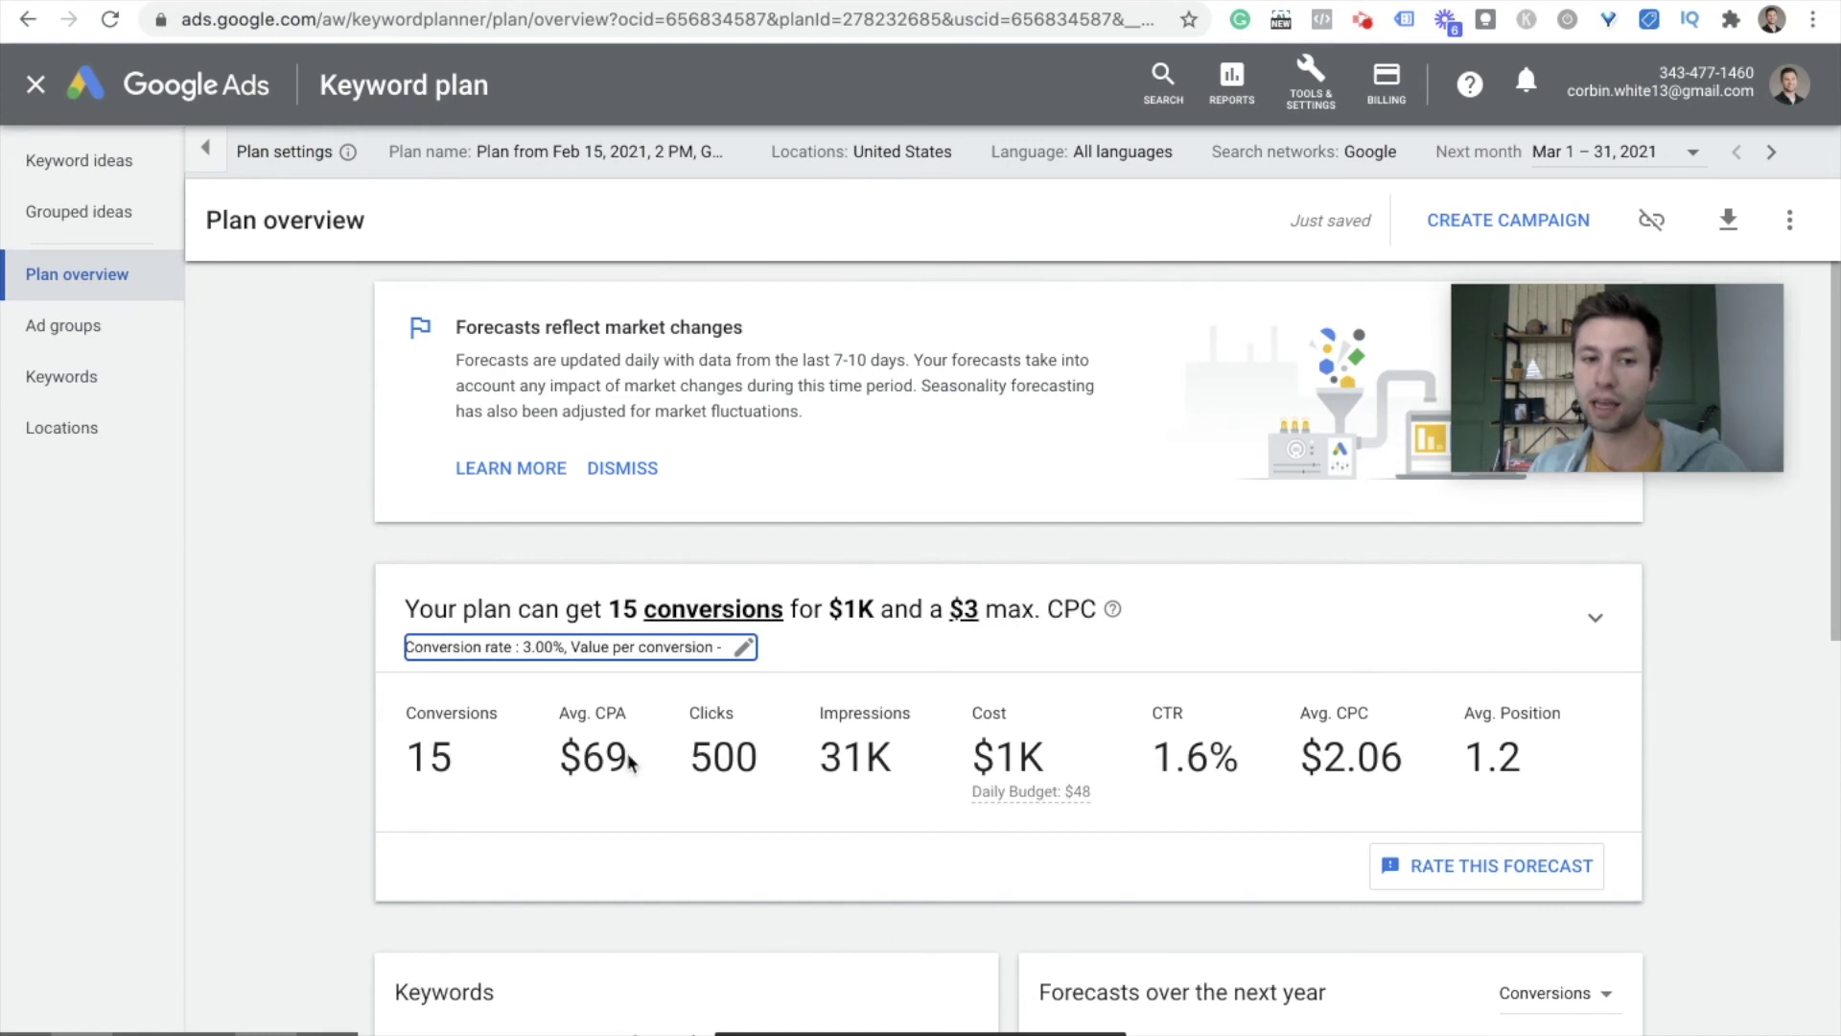
{"action": "double_click", "coordinate": [595, 758]}
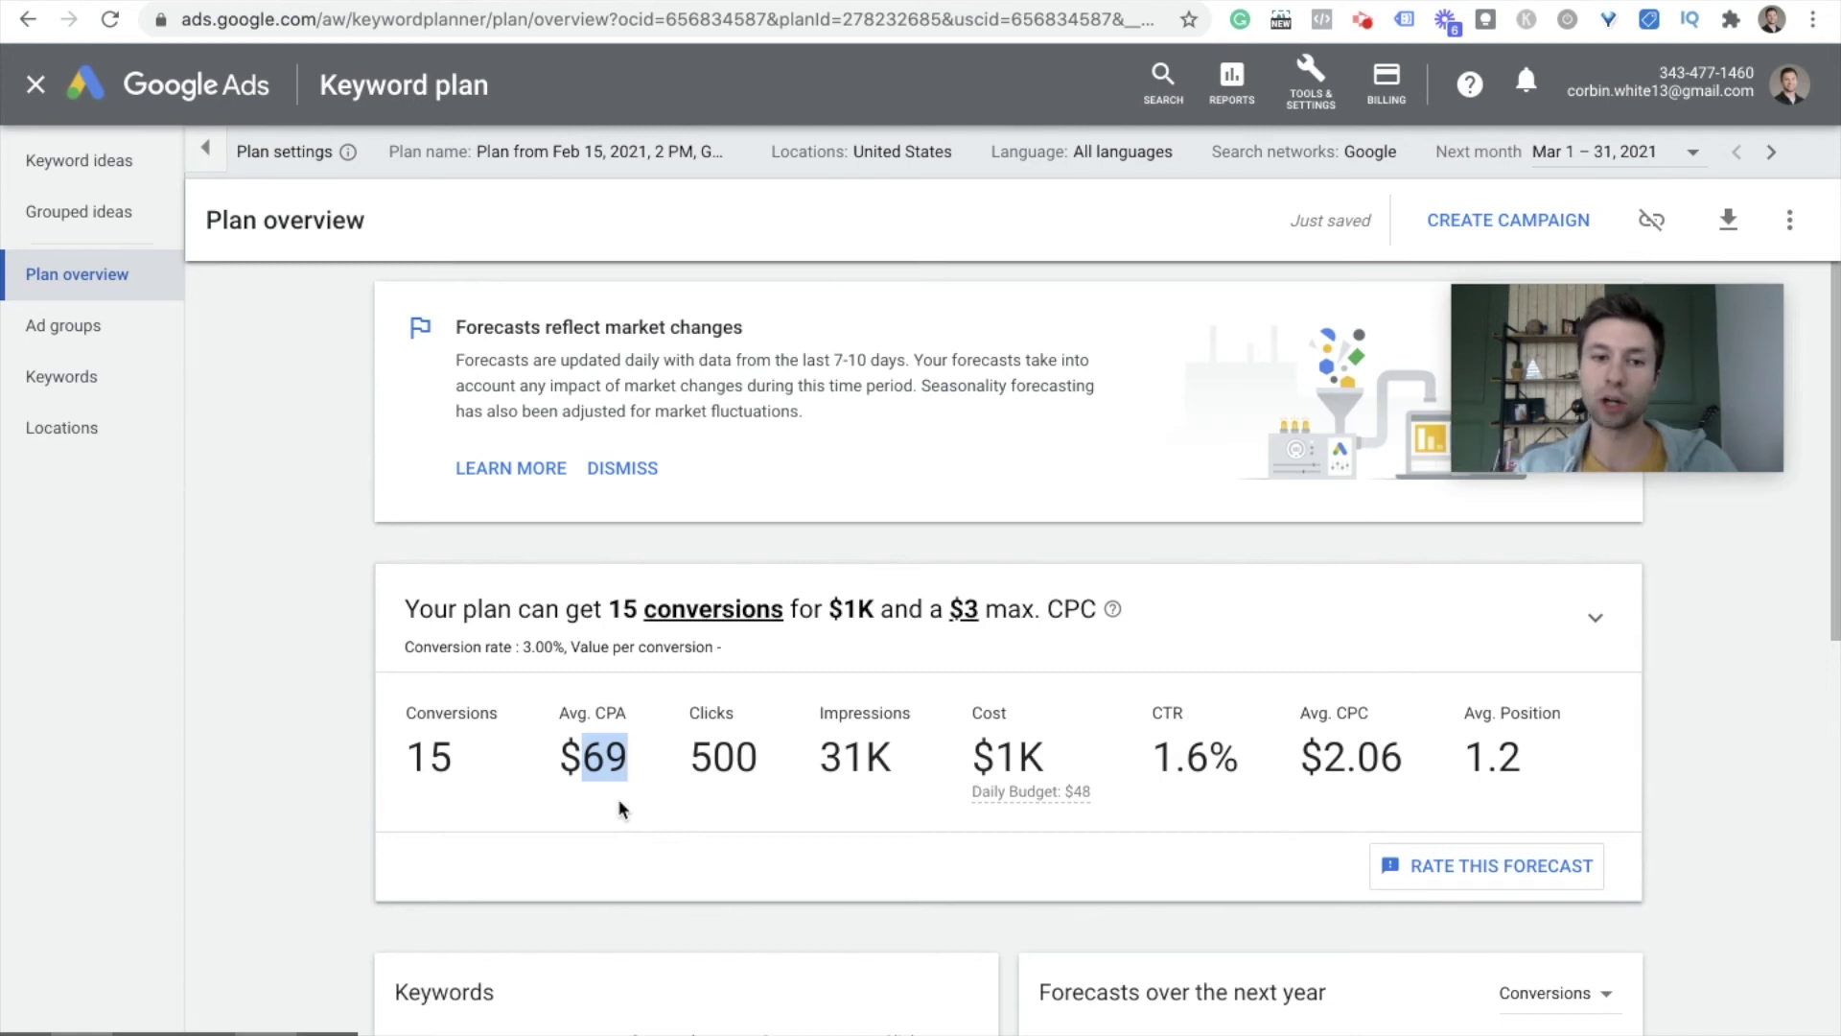
{"action": "left_click", "coordinate": [584, 757]}
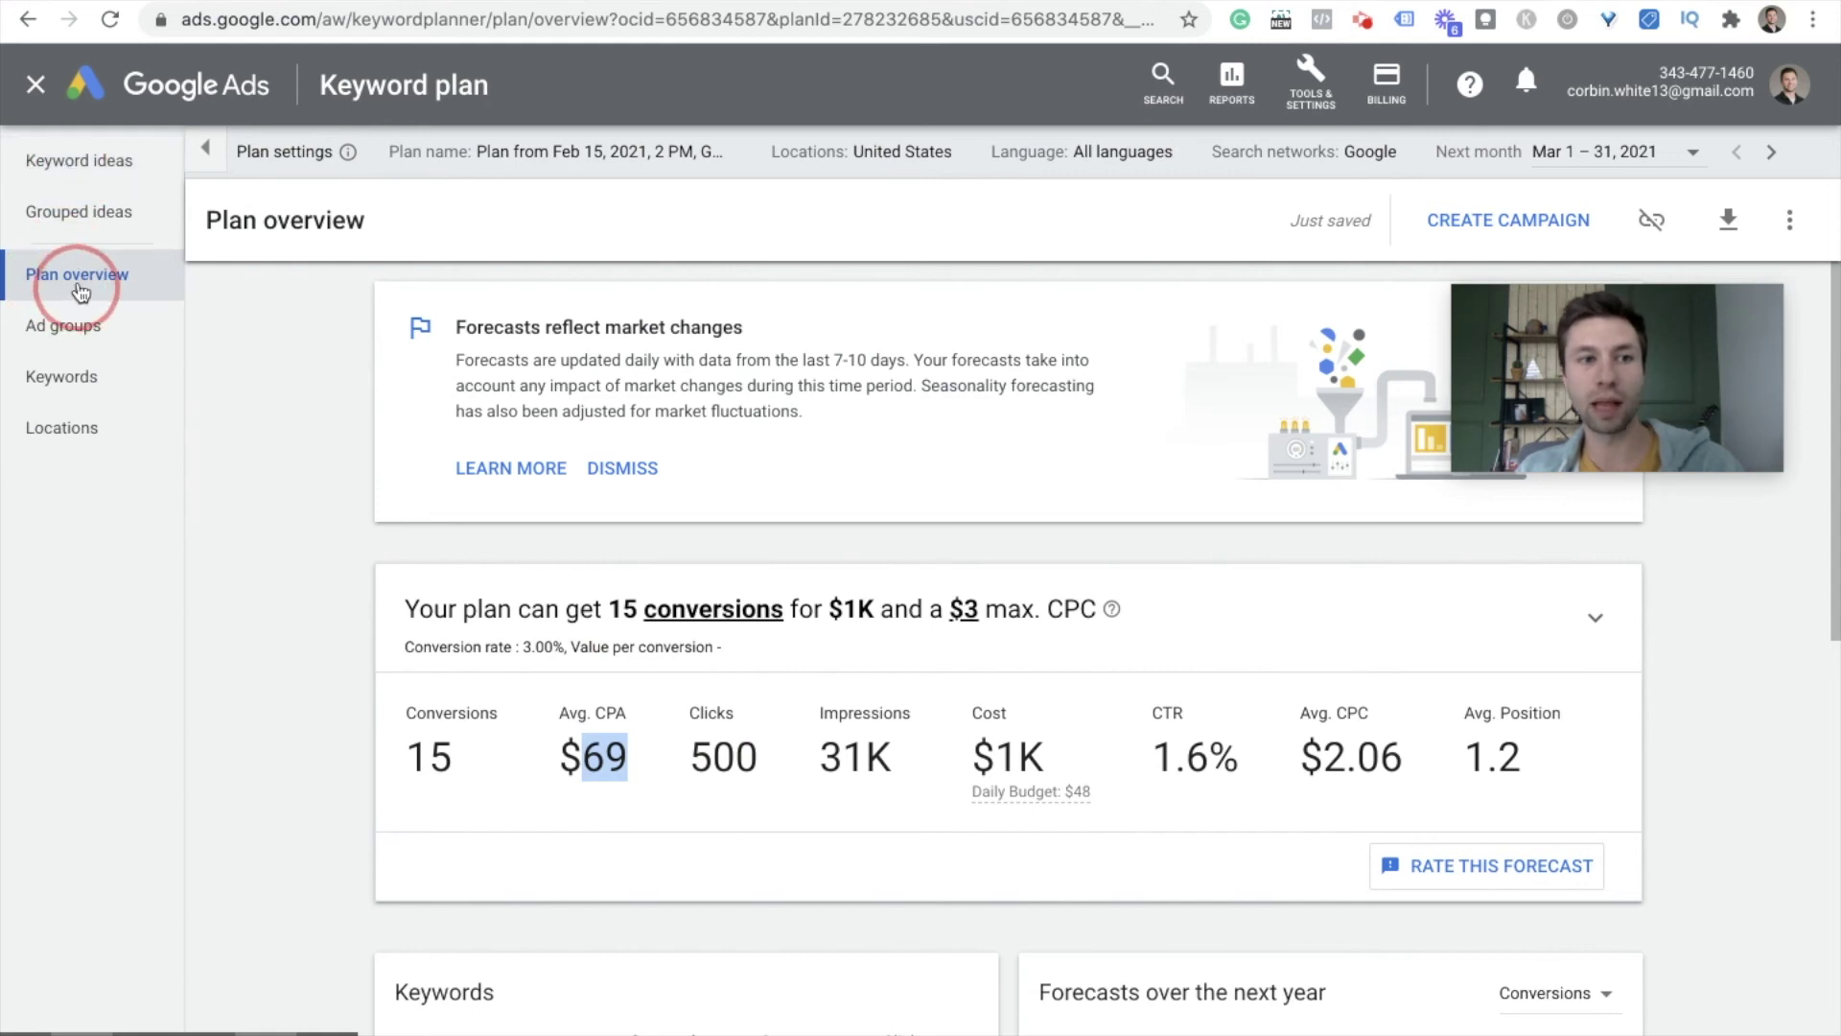
Step: Switch to grouped keyword ideas and expand the Nikon Lens (9) and Nikon D5600 (5) groups
{"action": "left_click", "coordinate": [99, 227]}
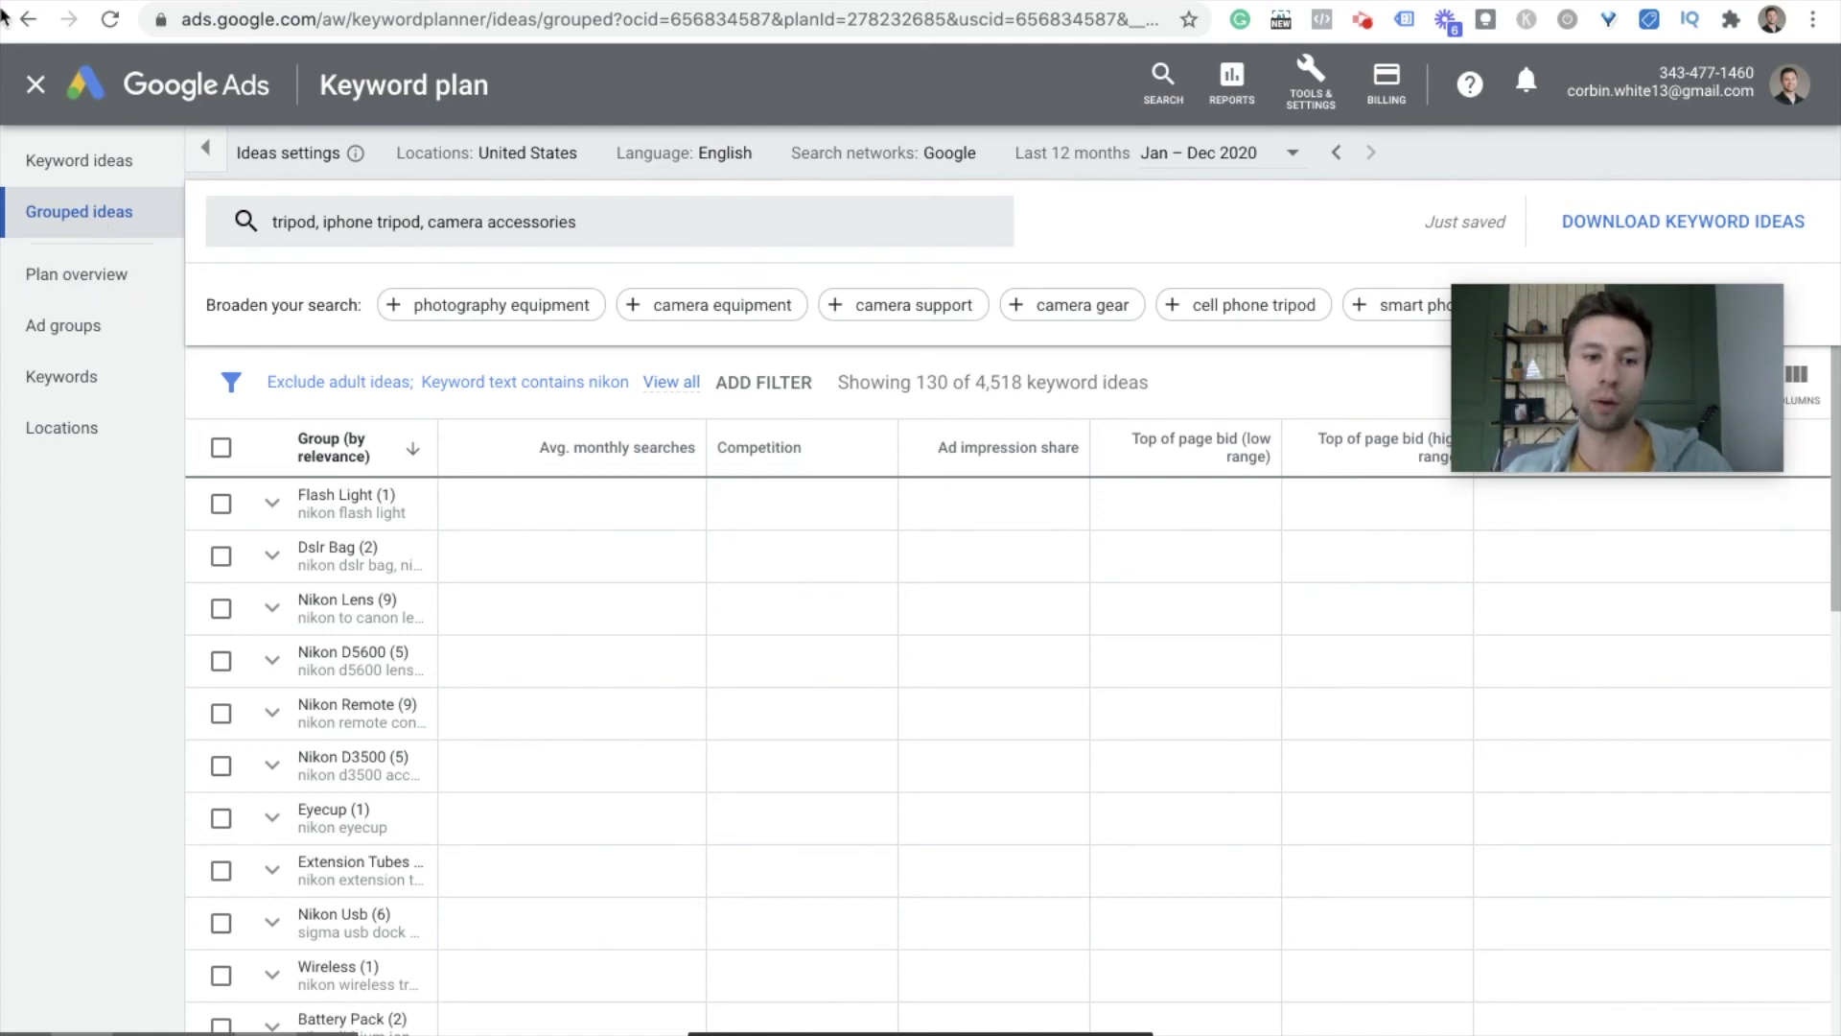
{"action": "scroll", "coordinate": [345, 545], "scroll_direction": "down", "scroll_amount": 1}
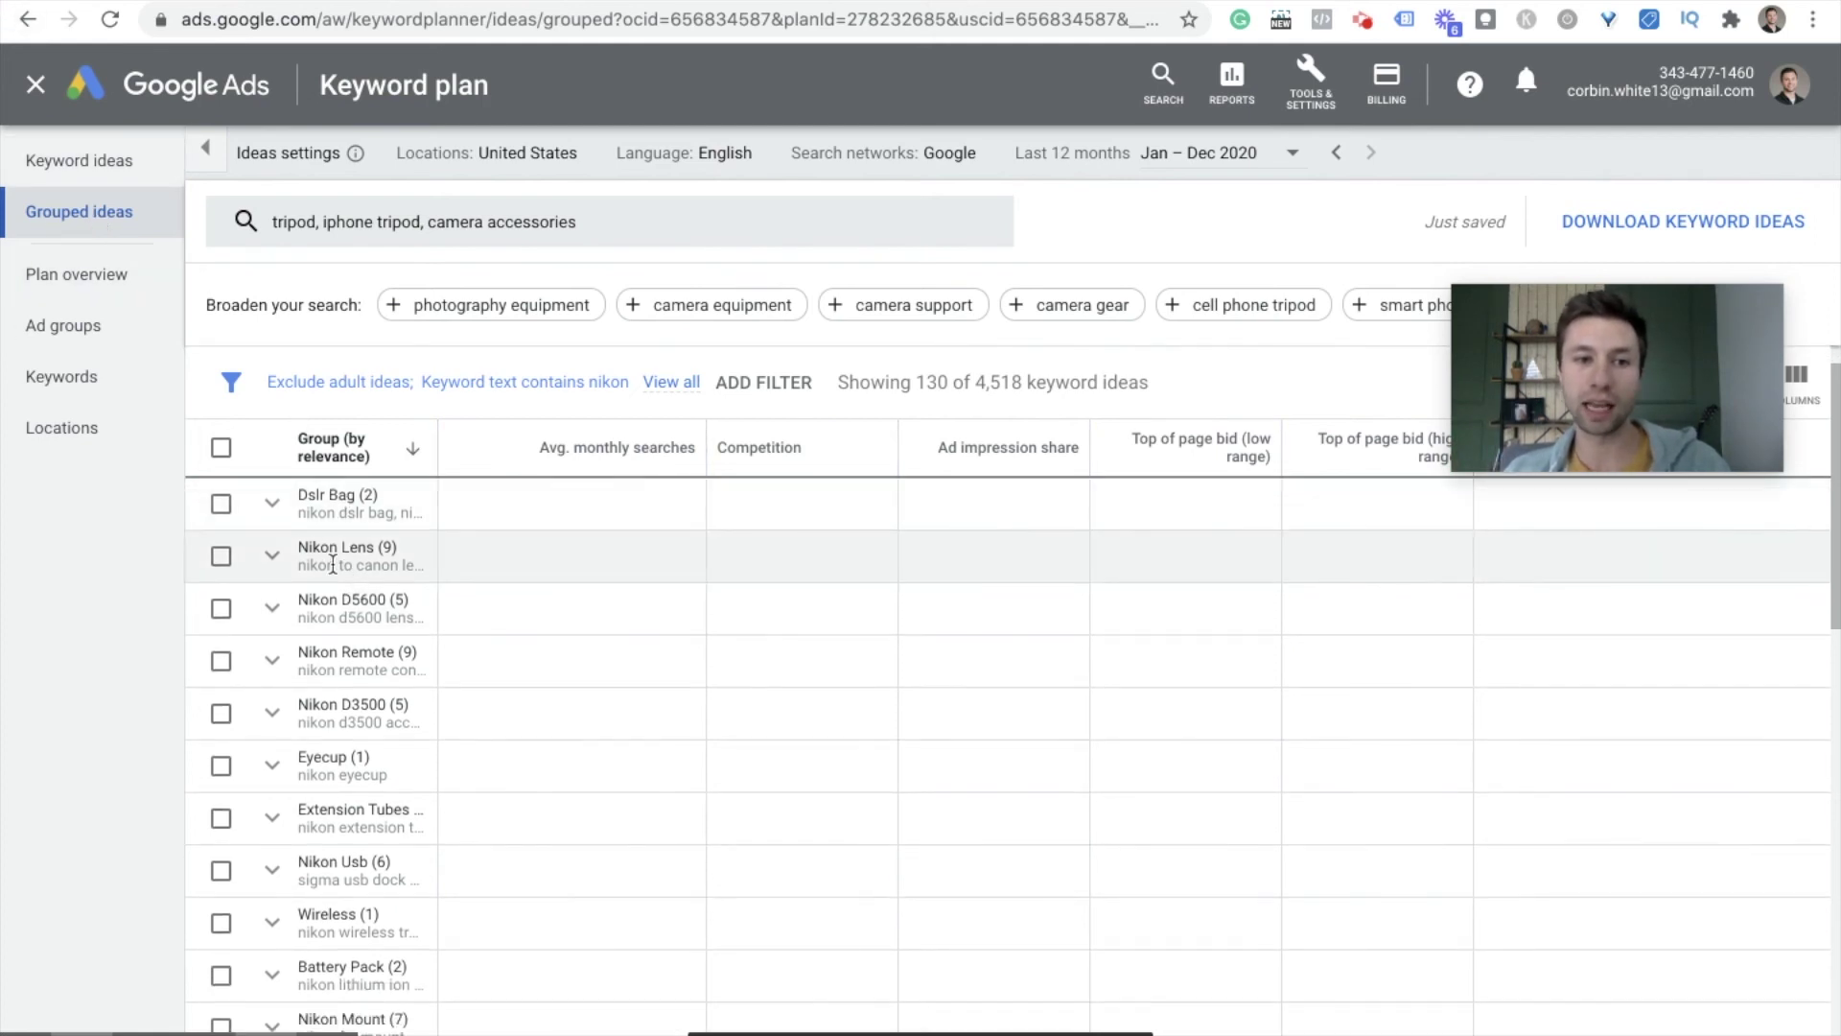
{"action": "left_click", "coordinate": [271, 554]}
{"action": "scroll", "coordinate": [606, 725], "scroll_direction": "down", "scroll_amount": 3}
{"action": "scroll", "coordinate": [606, 725], "scroll_direction": "up", "scroll_amount": 5}
{"action": "scroll", "coordinate": [479, 671], "scroll_direction": "down", "scroll_amount": 5}
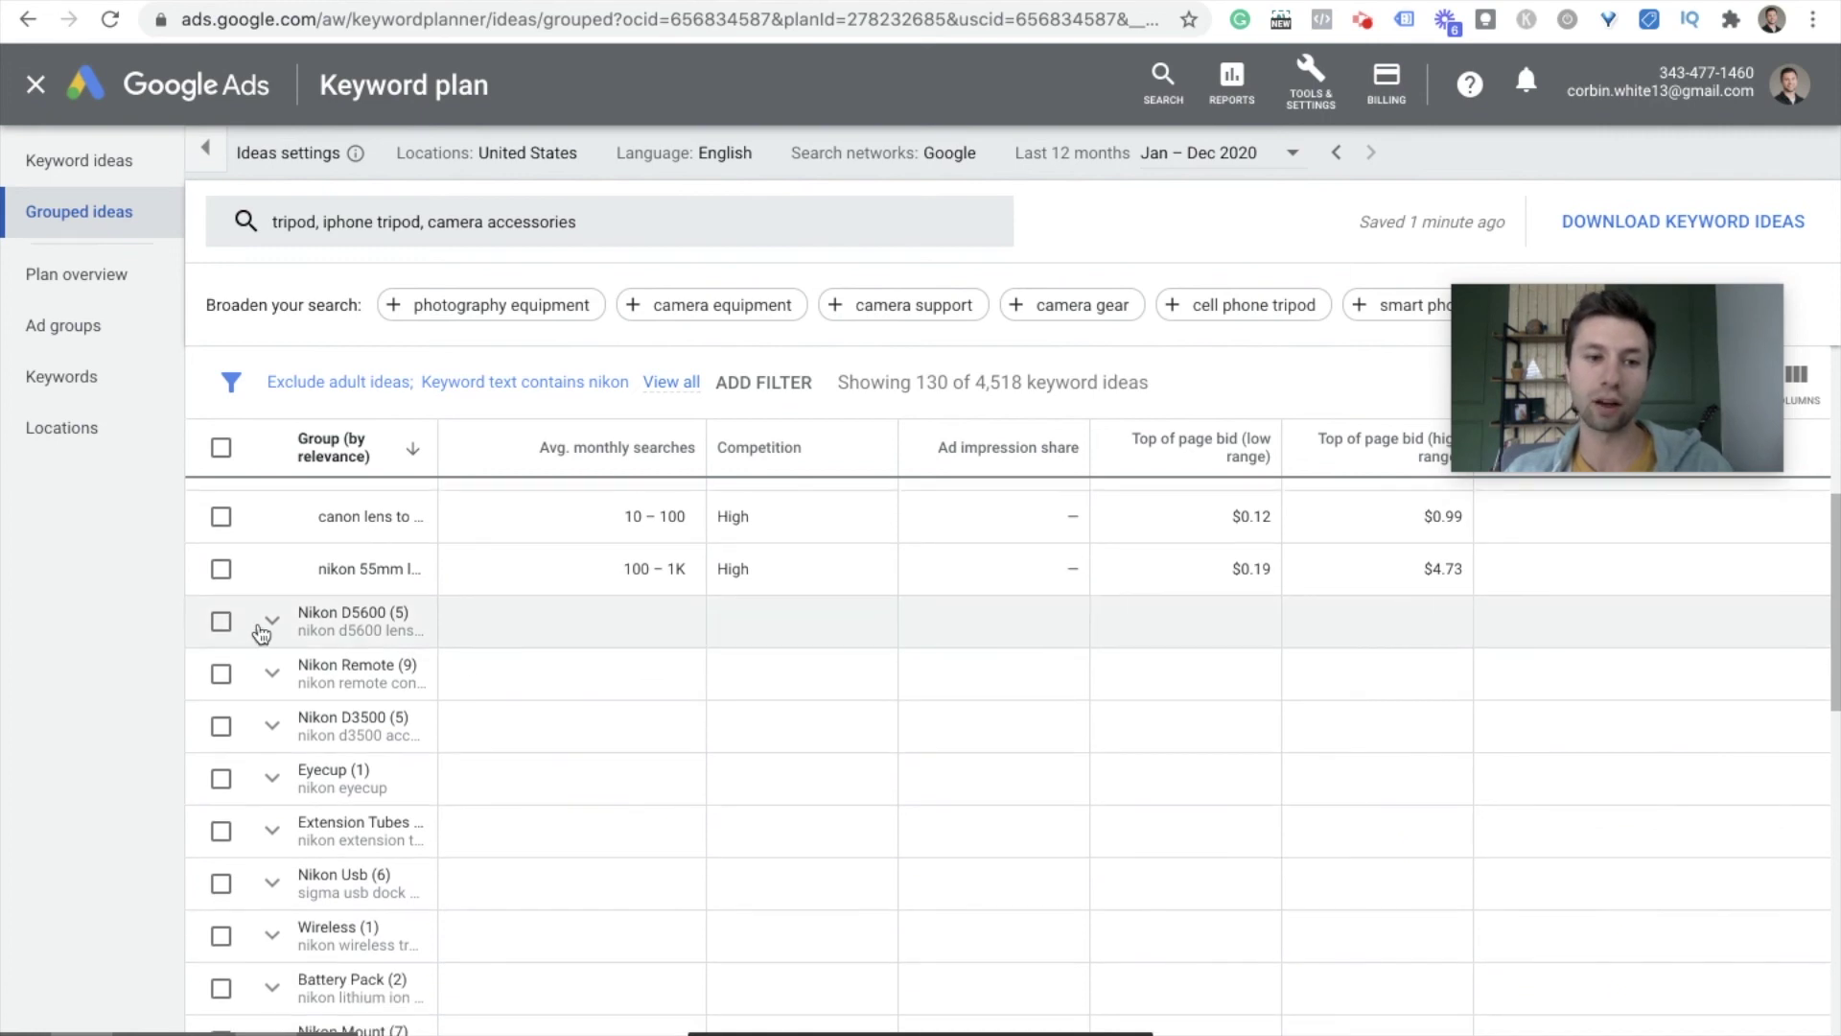
{"action": "left_click", "coordinate": [272, 623]}
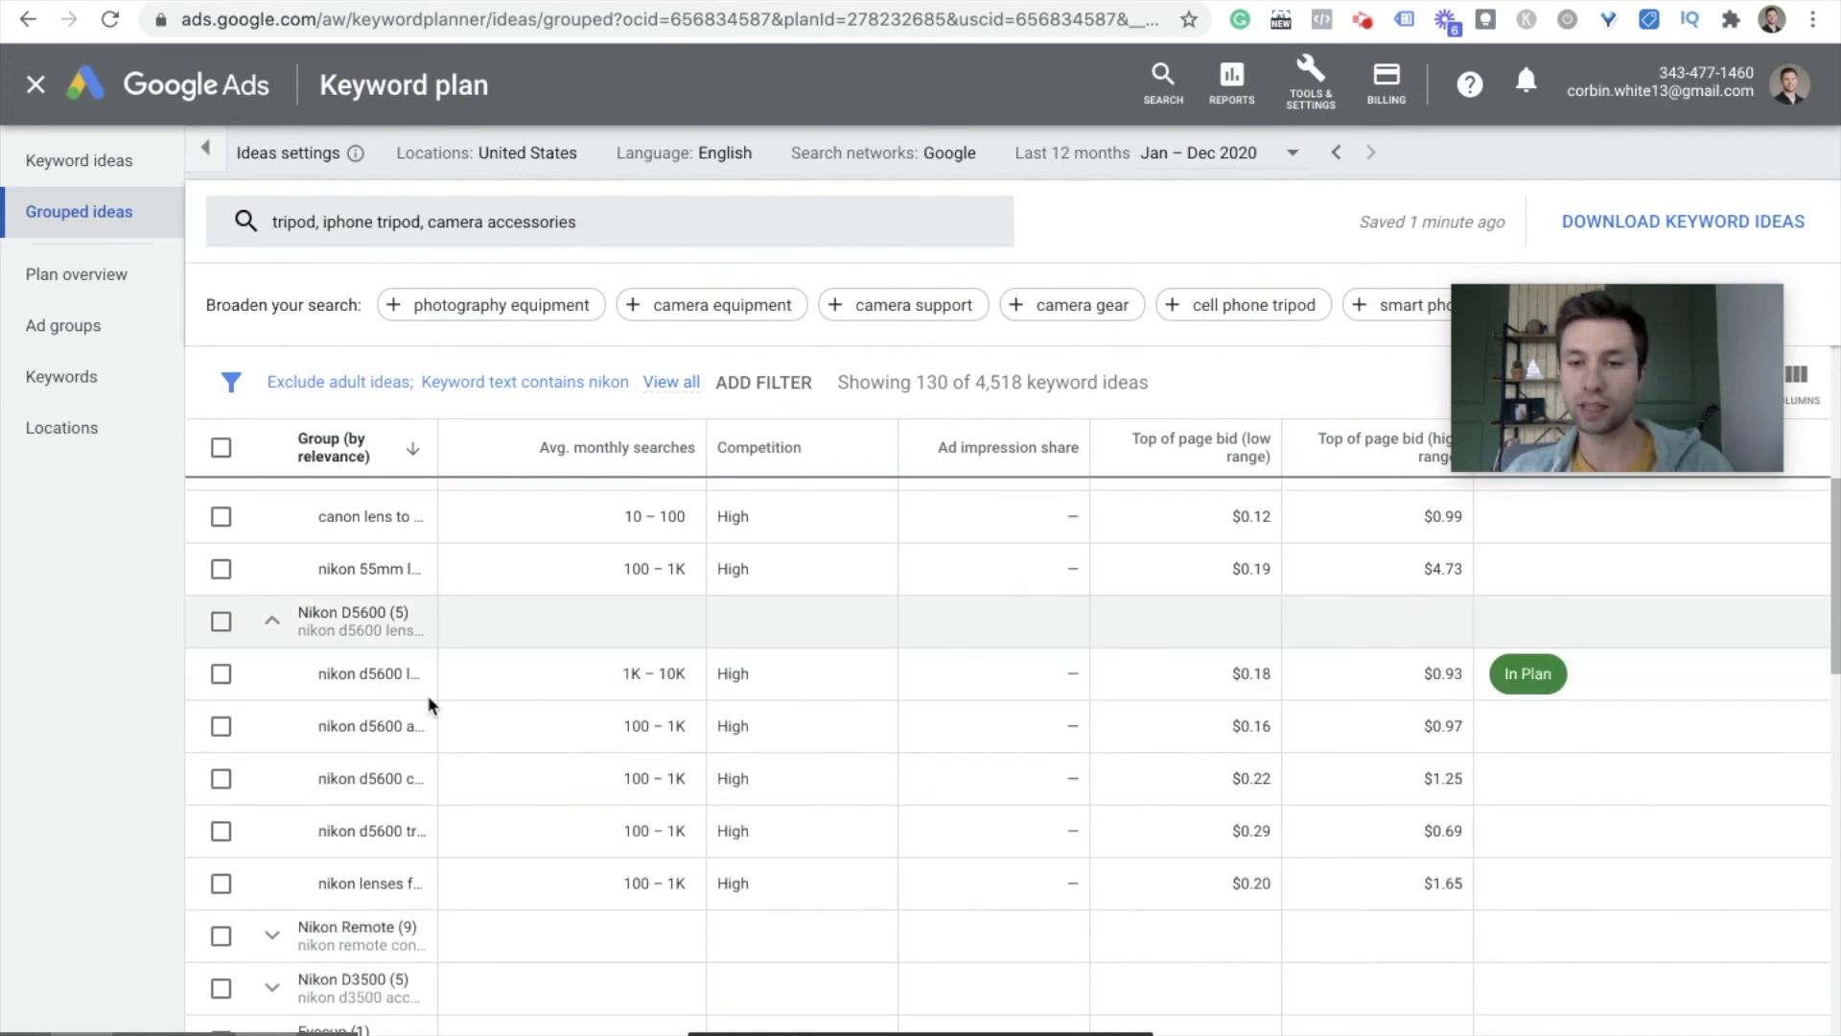
{"action": "scroll", "coordinate": [662, 739], "scroll_direction": "up", "scroll_amount": 5}
{"action": "scroll", "coordinate": [1367, 685], "scroll_direction": "down", "scroll_amount": 3}
{"action": "scroll", "coordinate": [1402, 721], "scroll_direction": "down", "scroll_amount": 2}
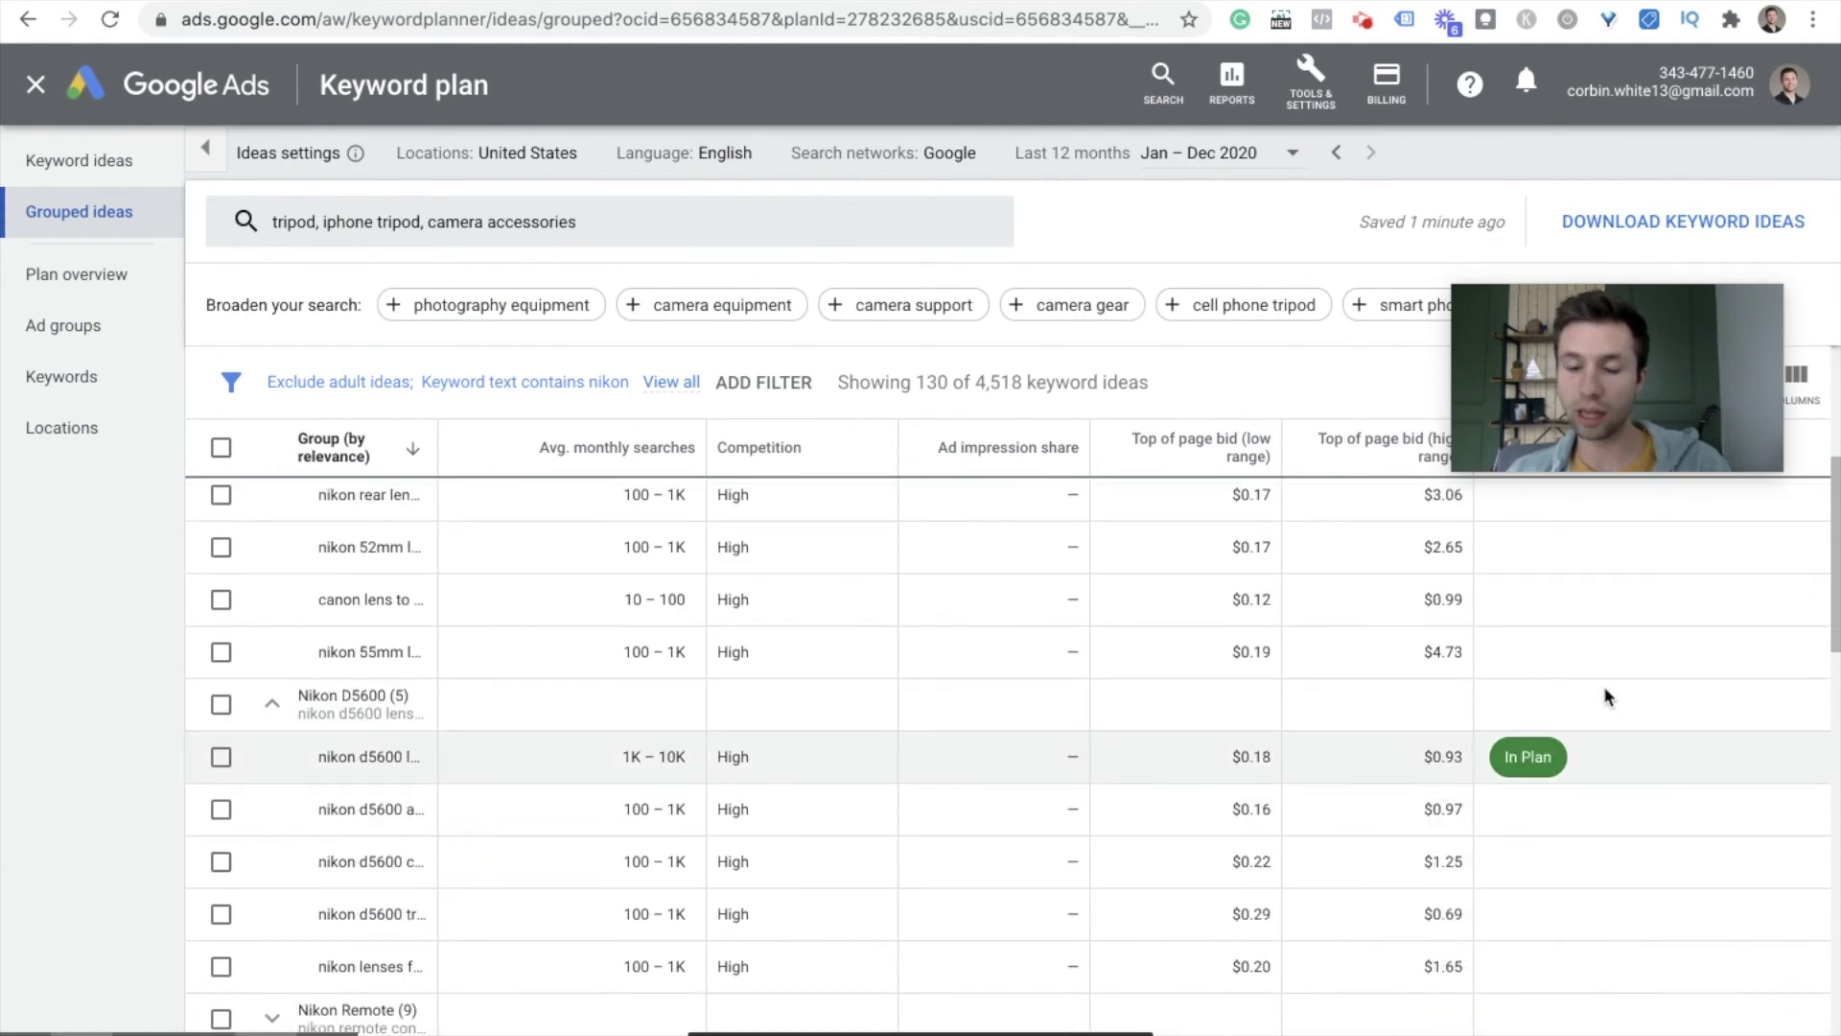
Step: Select the four unplanned Nikon D5600 keywords and keep Nikon D5600 as the target ad group
{"action": "left_click", "coordinate": [221, 810]}
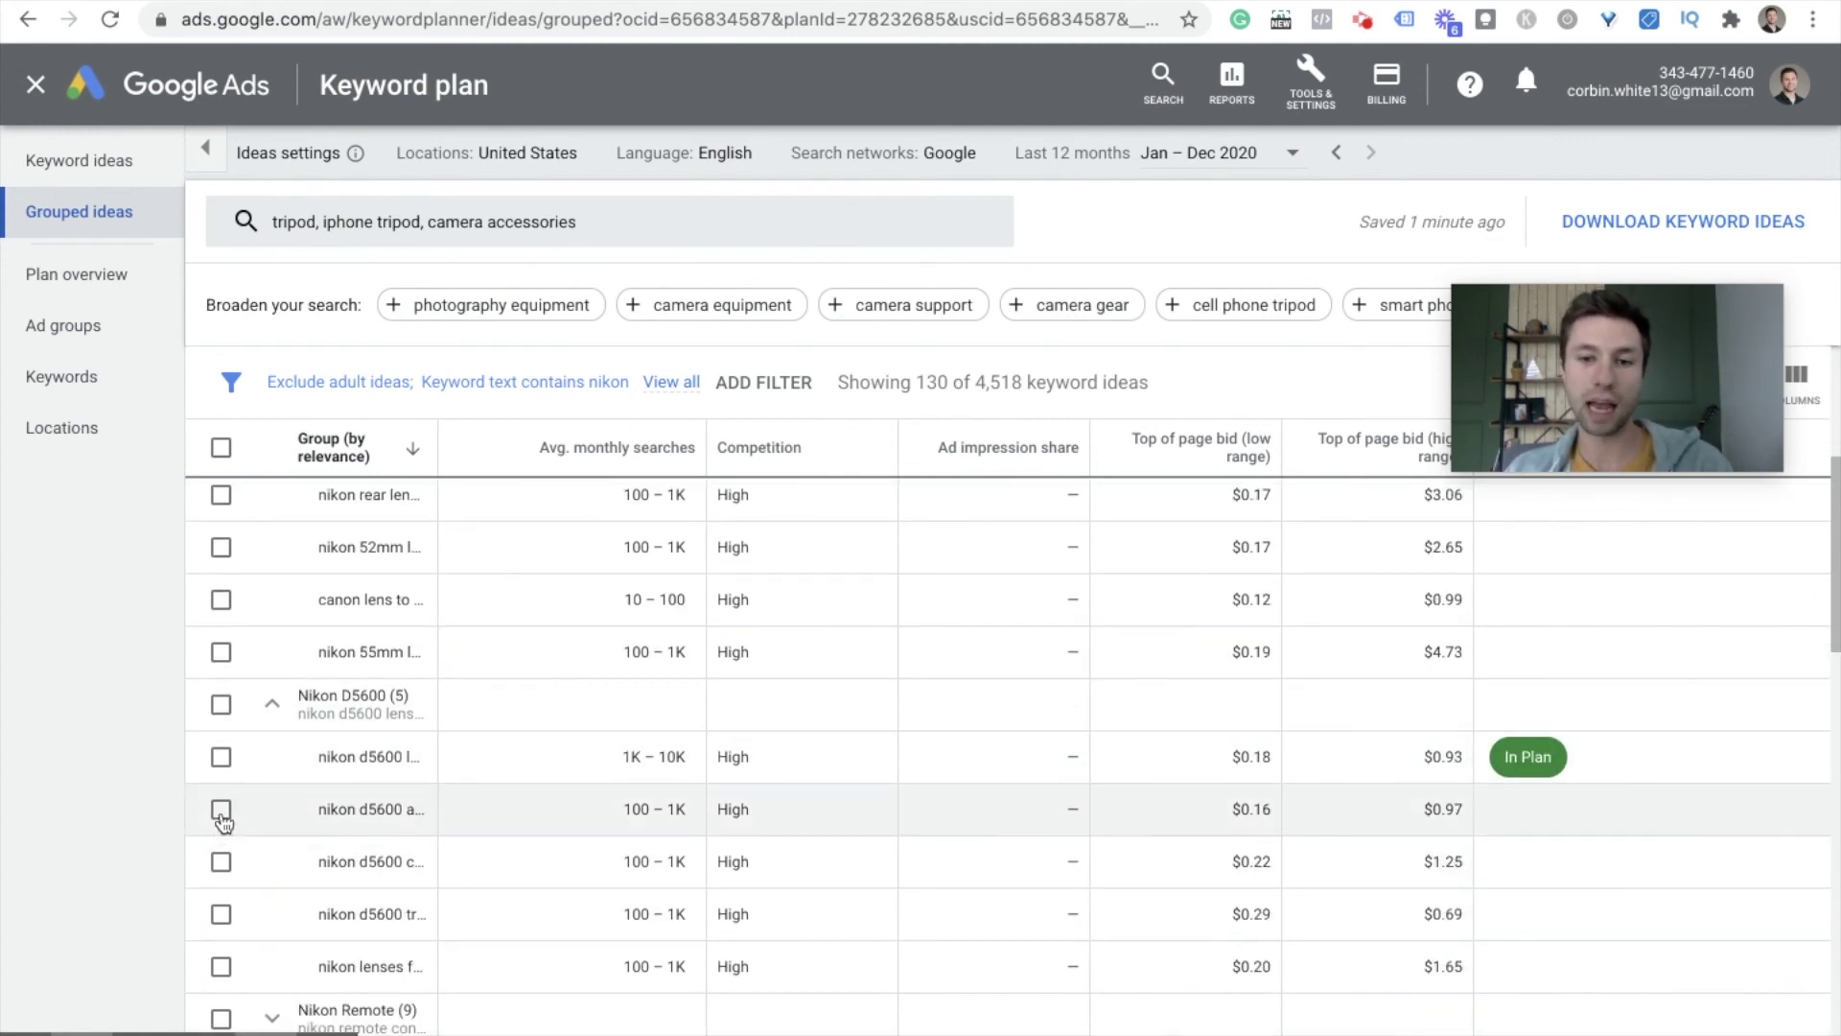
{"action": "left_click", "coordinate": [221, 861]}
{"action": "left_click", "coordinate": [220, 913]}
{"action": "left_click", "coordinate": [220, 967]}
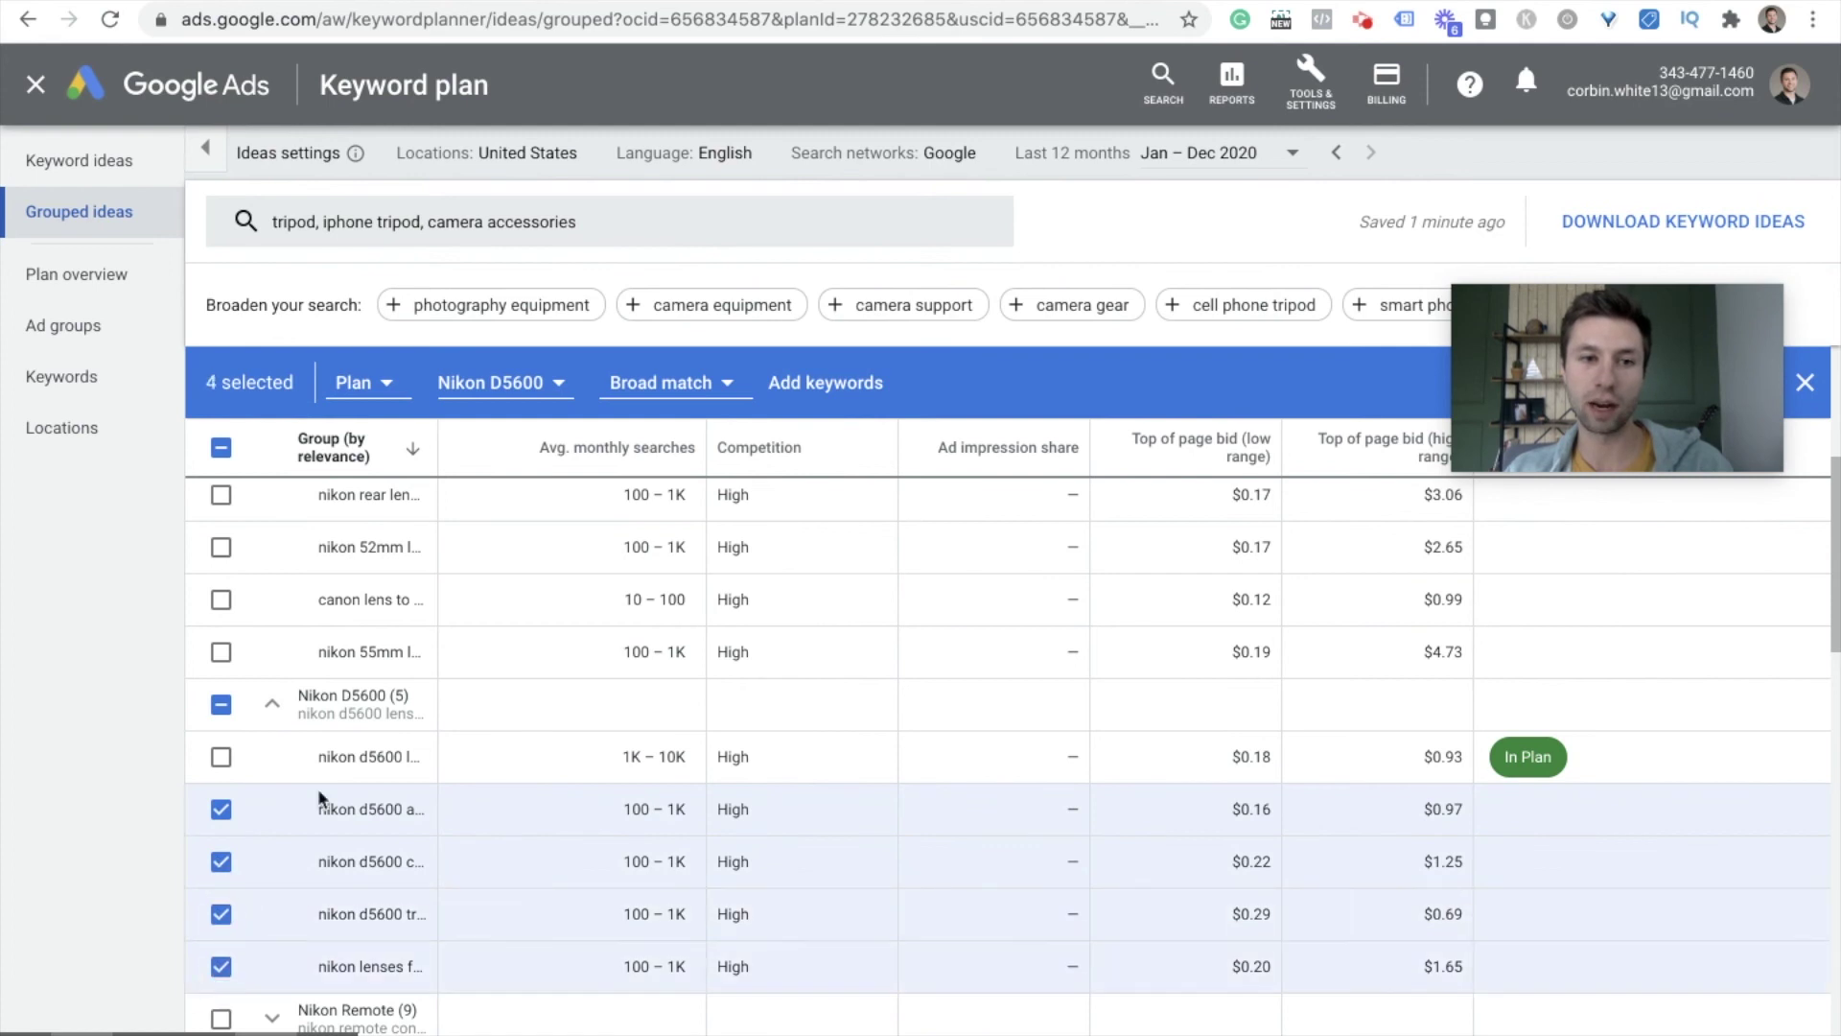
{"action": "scroll", "coordinate": [417, 834], "scroll_direction": "down", "scroll_amount": 1}
{"action": "scroll", "coordinate": [417, 839], "scroll_direction": "up", "scroll_amount": 1}
{"action": "left_click", "coordinate": [508, 387]}
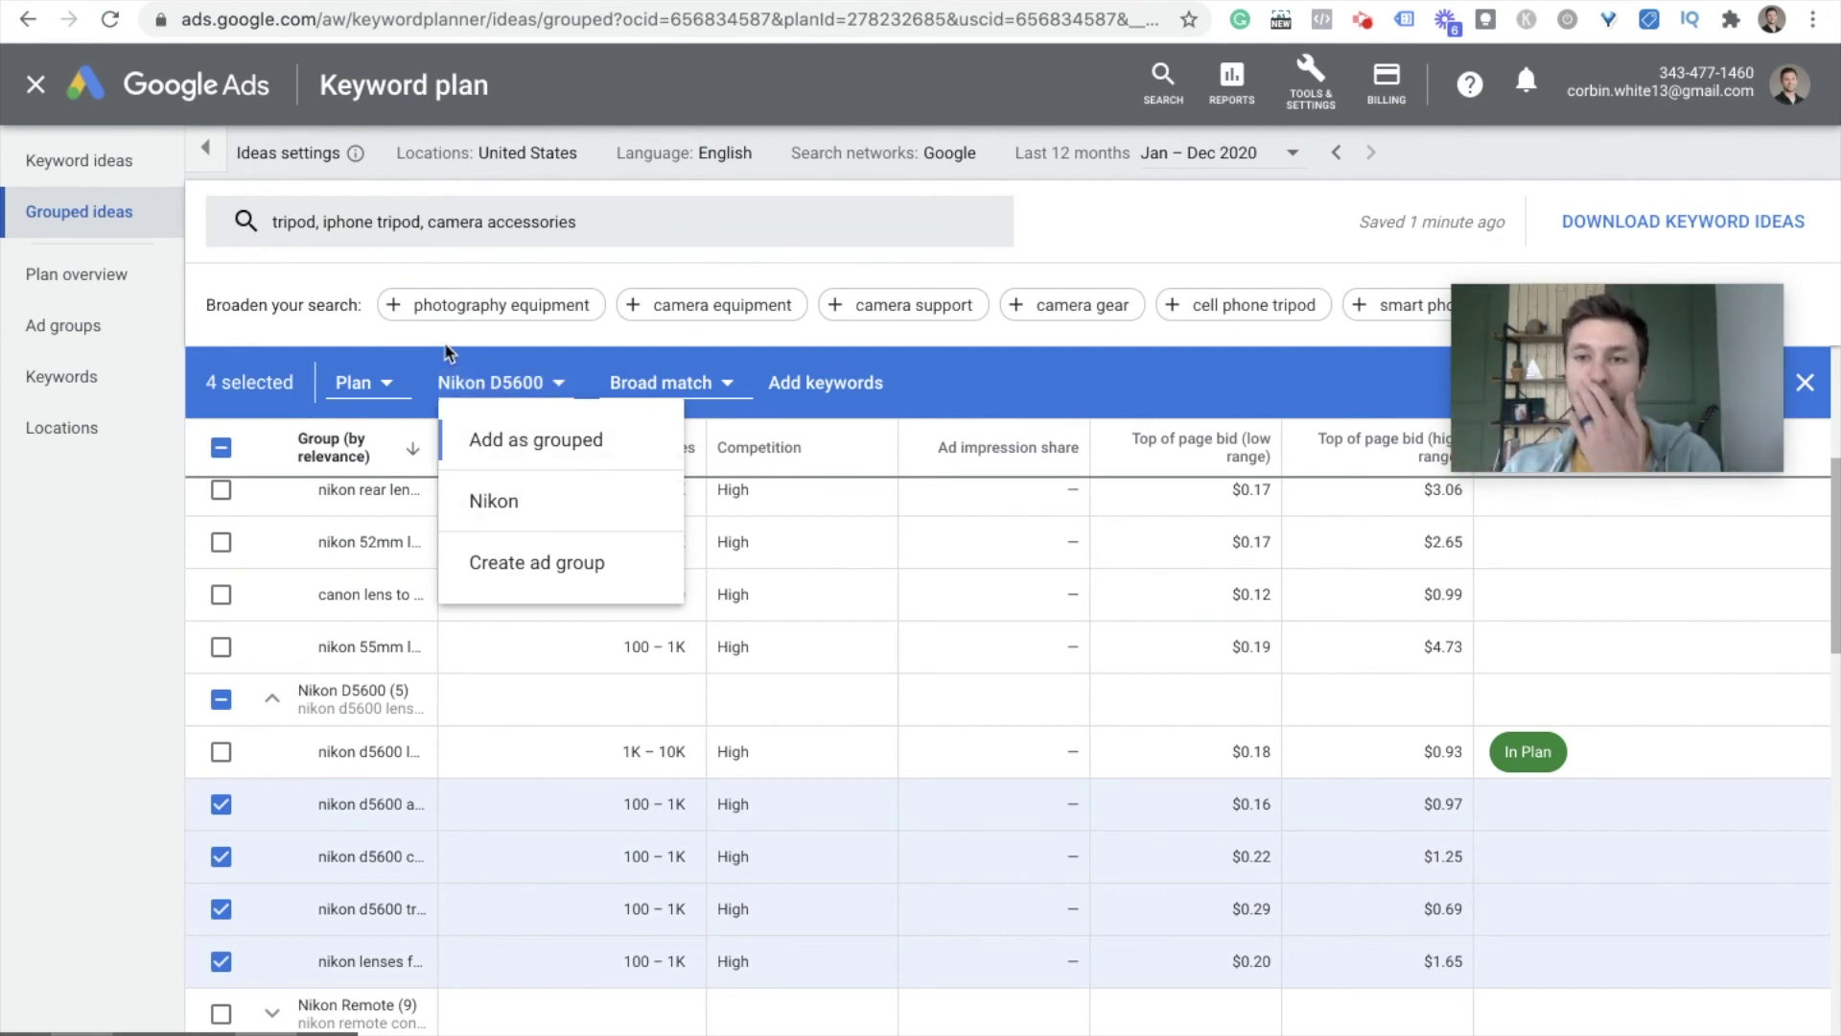
{"action": "left_click", "coordinate": [1103, 251]}
{"action": "scroll", "coordinate": [522, 717], "scroll_direction": "down", "scroll_amount": 4}
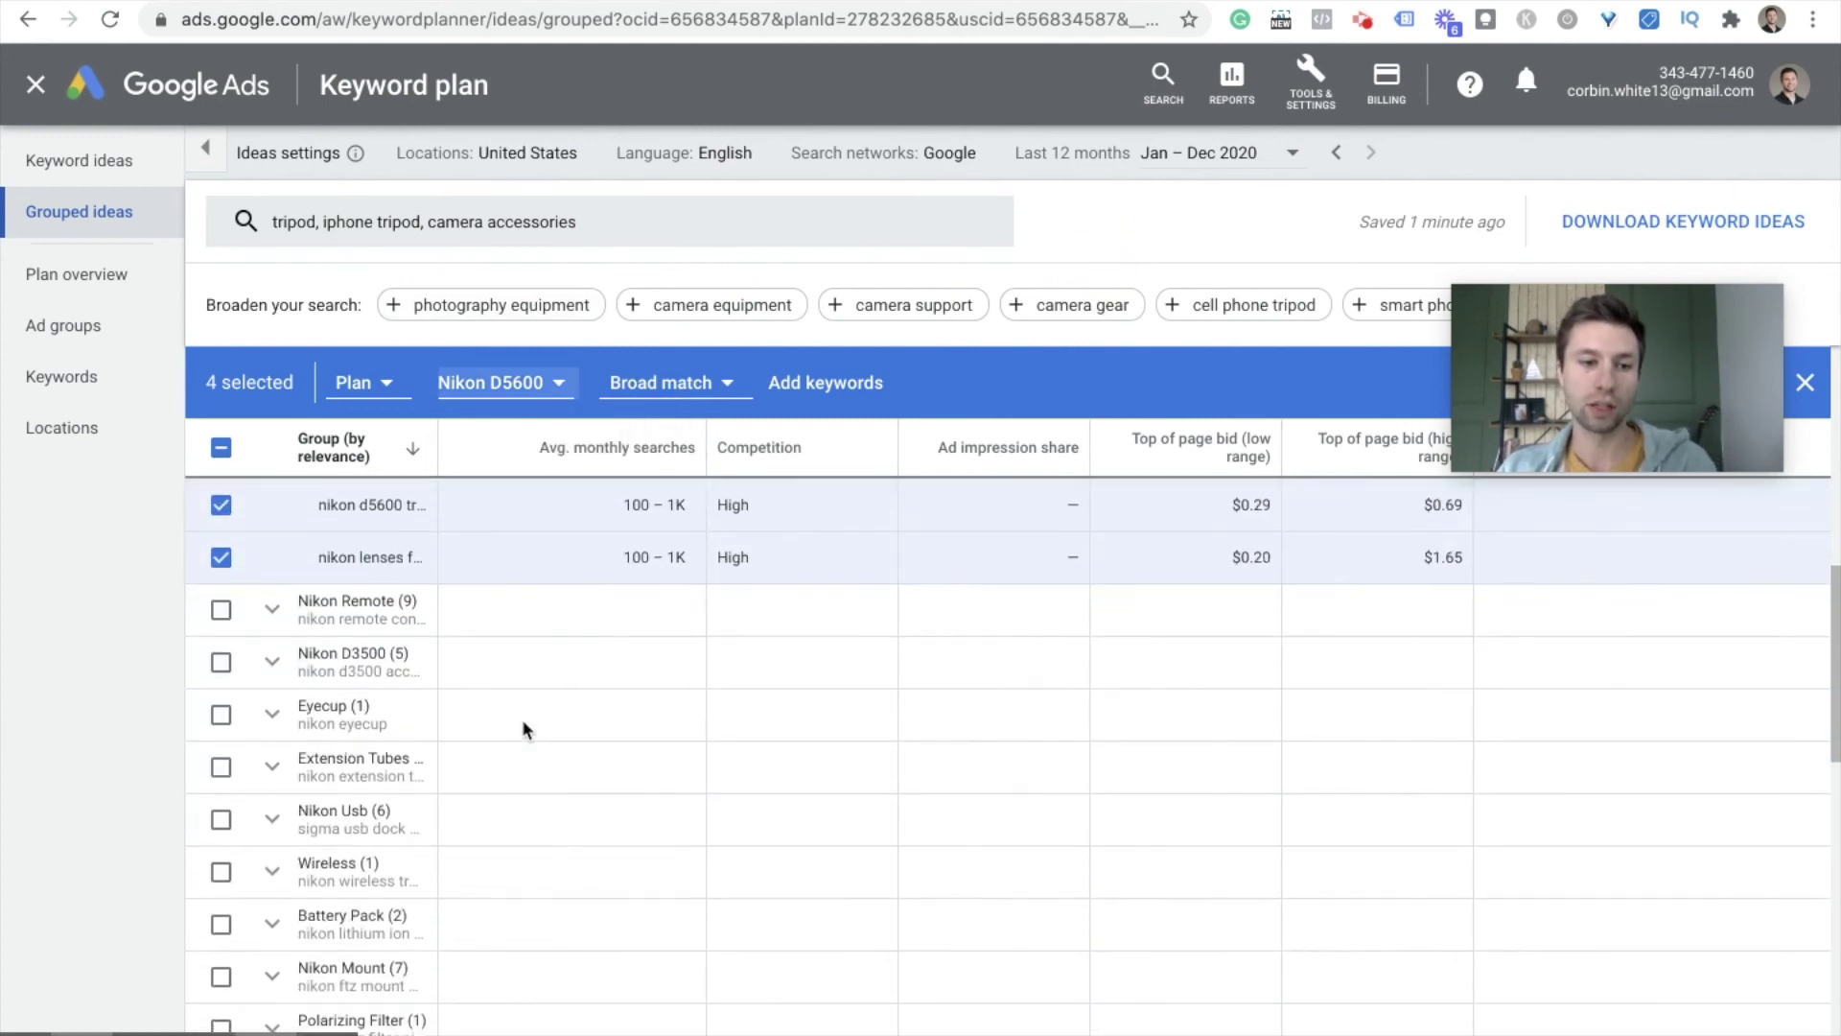
{"action": "scroll", "coordinate": [522, 718], "scroll_direction": "down", "scroll_amount": 3}
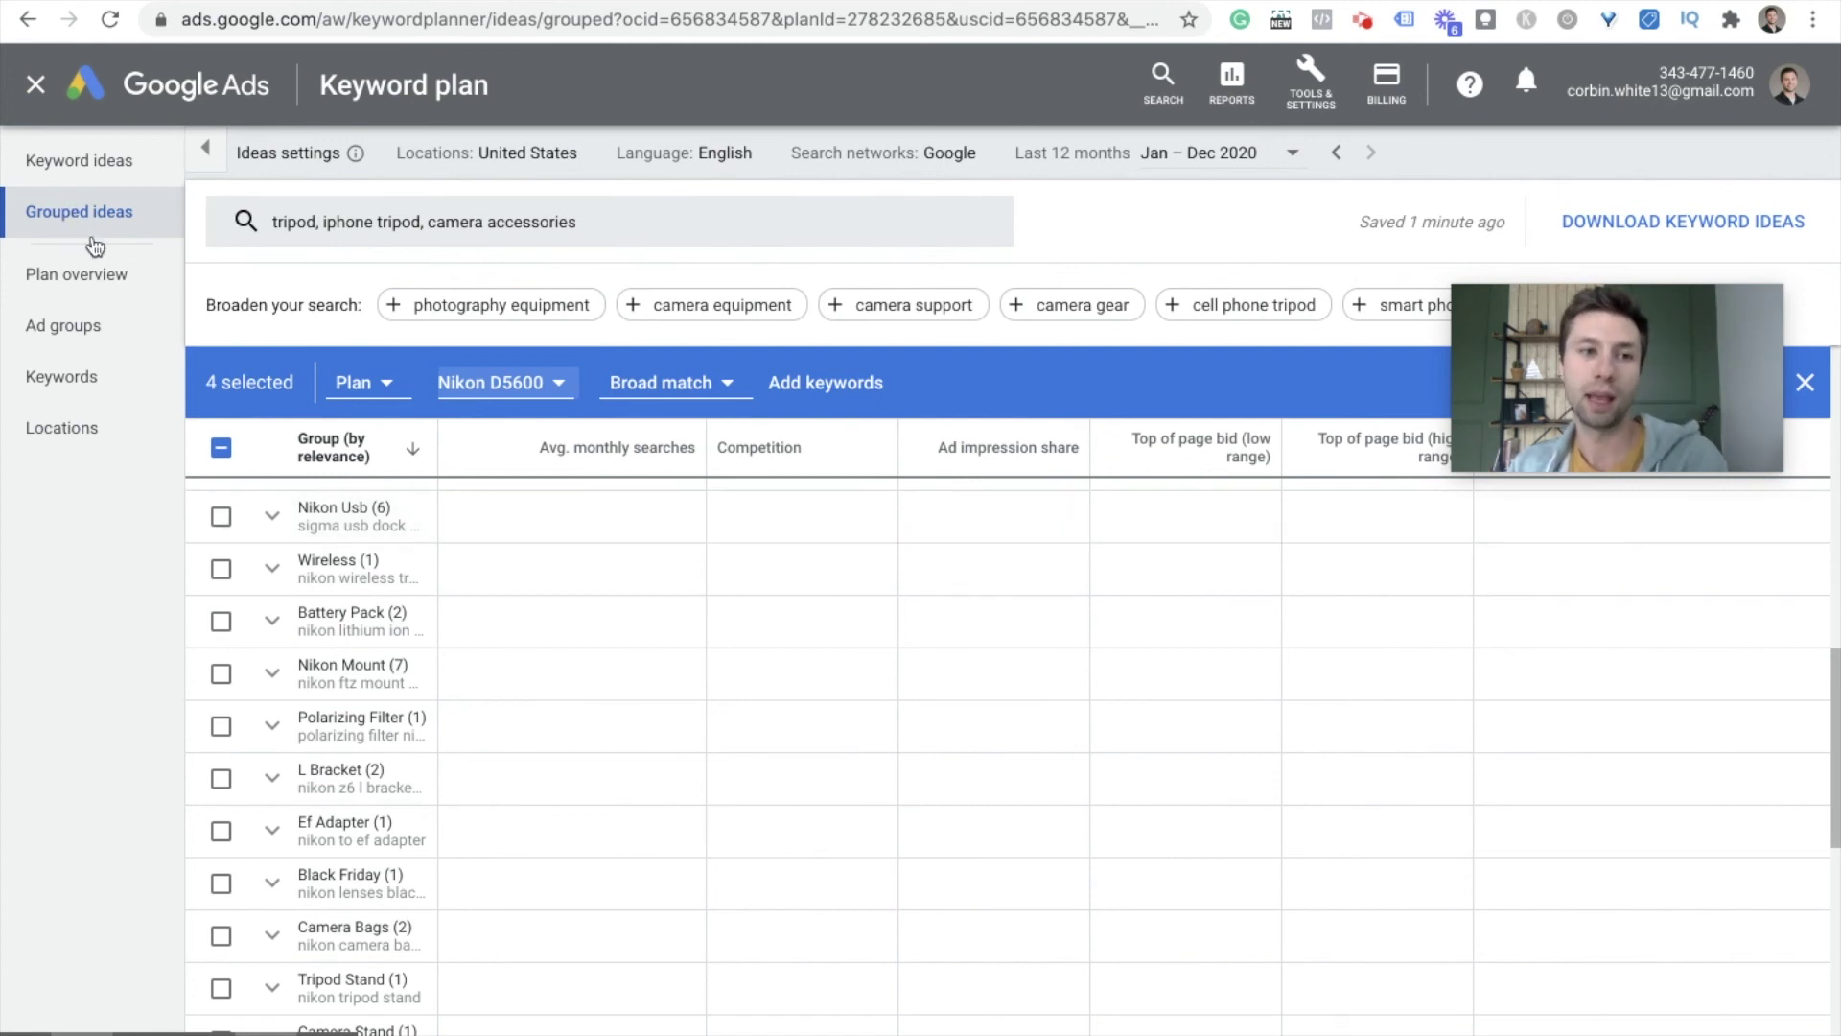
Step: Check the ad group forecasts, then add the whole Nikon D5600 keyword group to the plan
{"action": "left_click", "coordinate": [99, 330]}
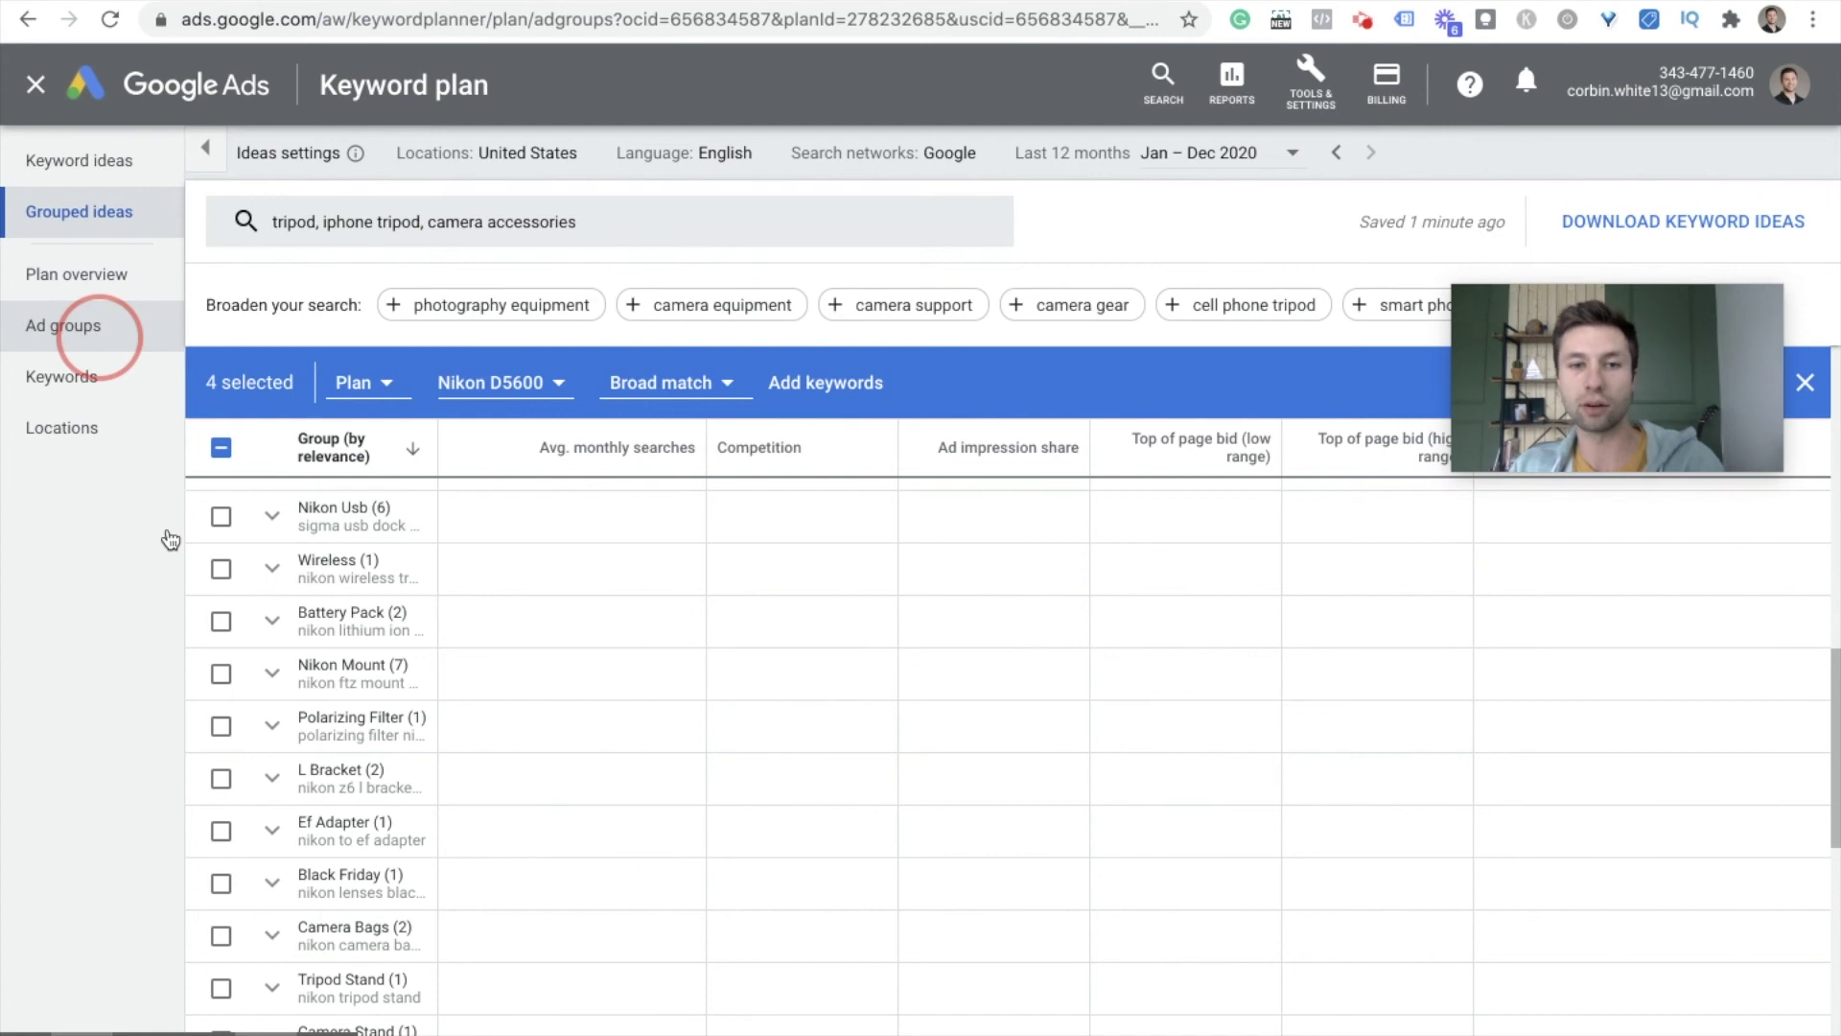
{"action": "scroll", "coordinate": [878, 601], "scroll_direction": "down", "scroll_amount": 3}
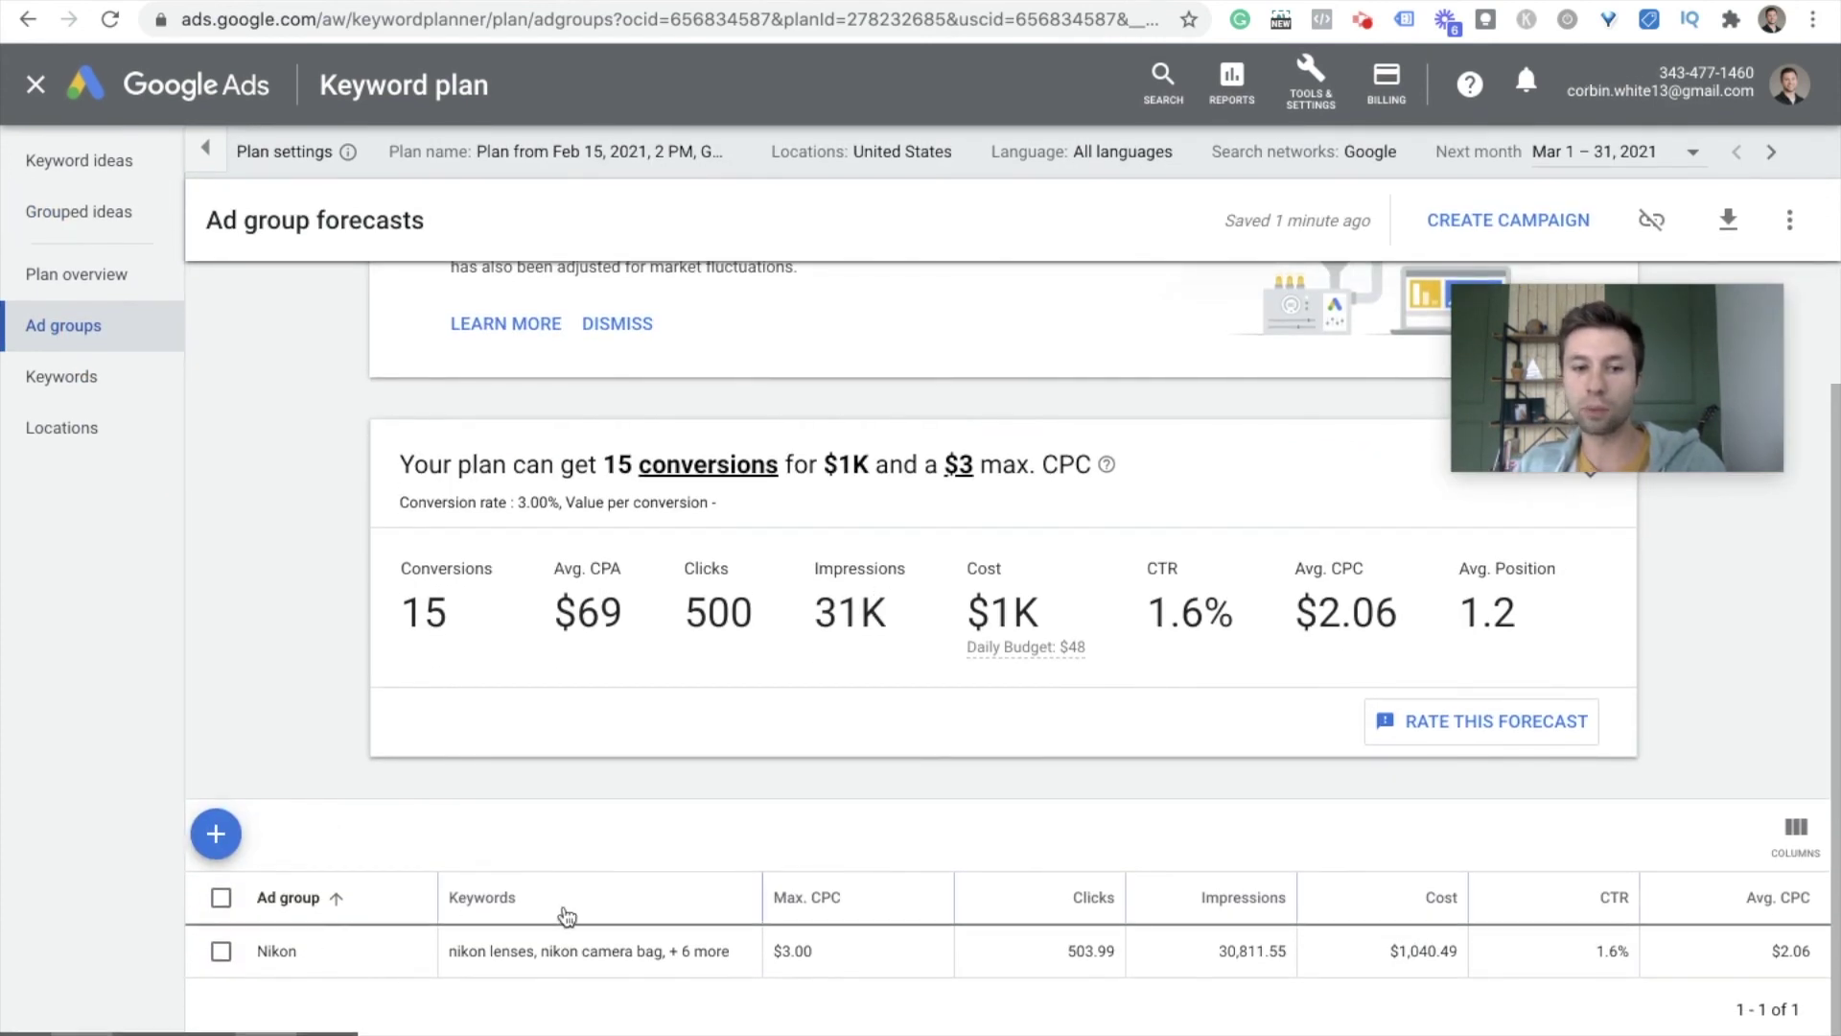
{"action": "scroll", "coordinate": [588, 866], "scroll_direction": "up", "scroll_amount": 3}
{"action": "left_click", "coordinate": [67, 213]}
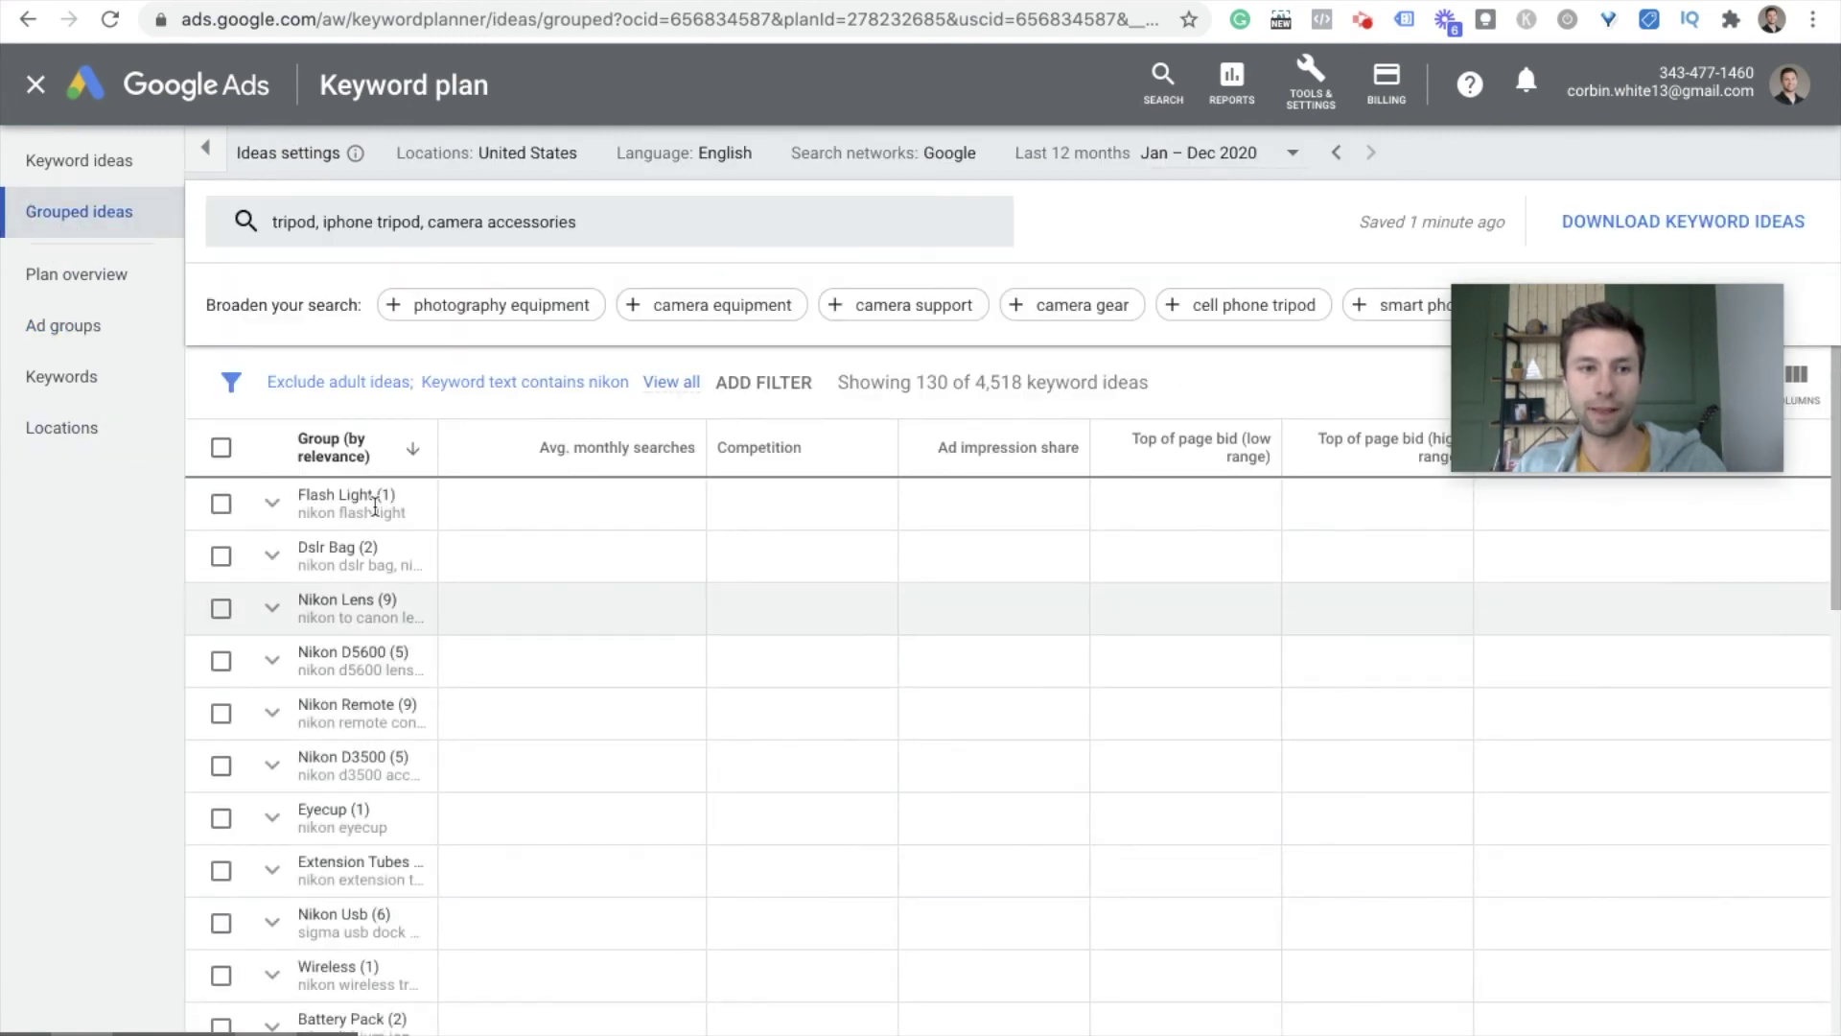
{"action": "left_click", "coordinate": [221, 661]}
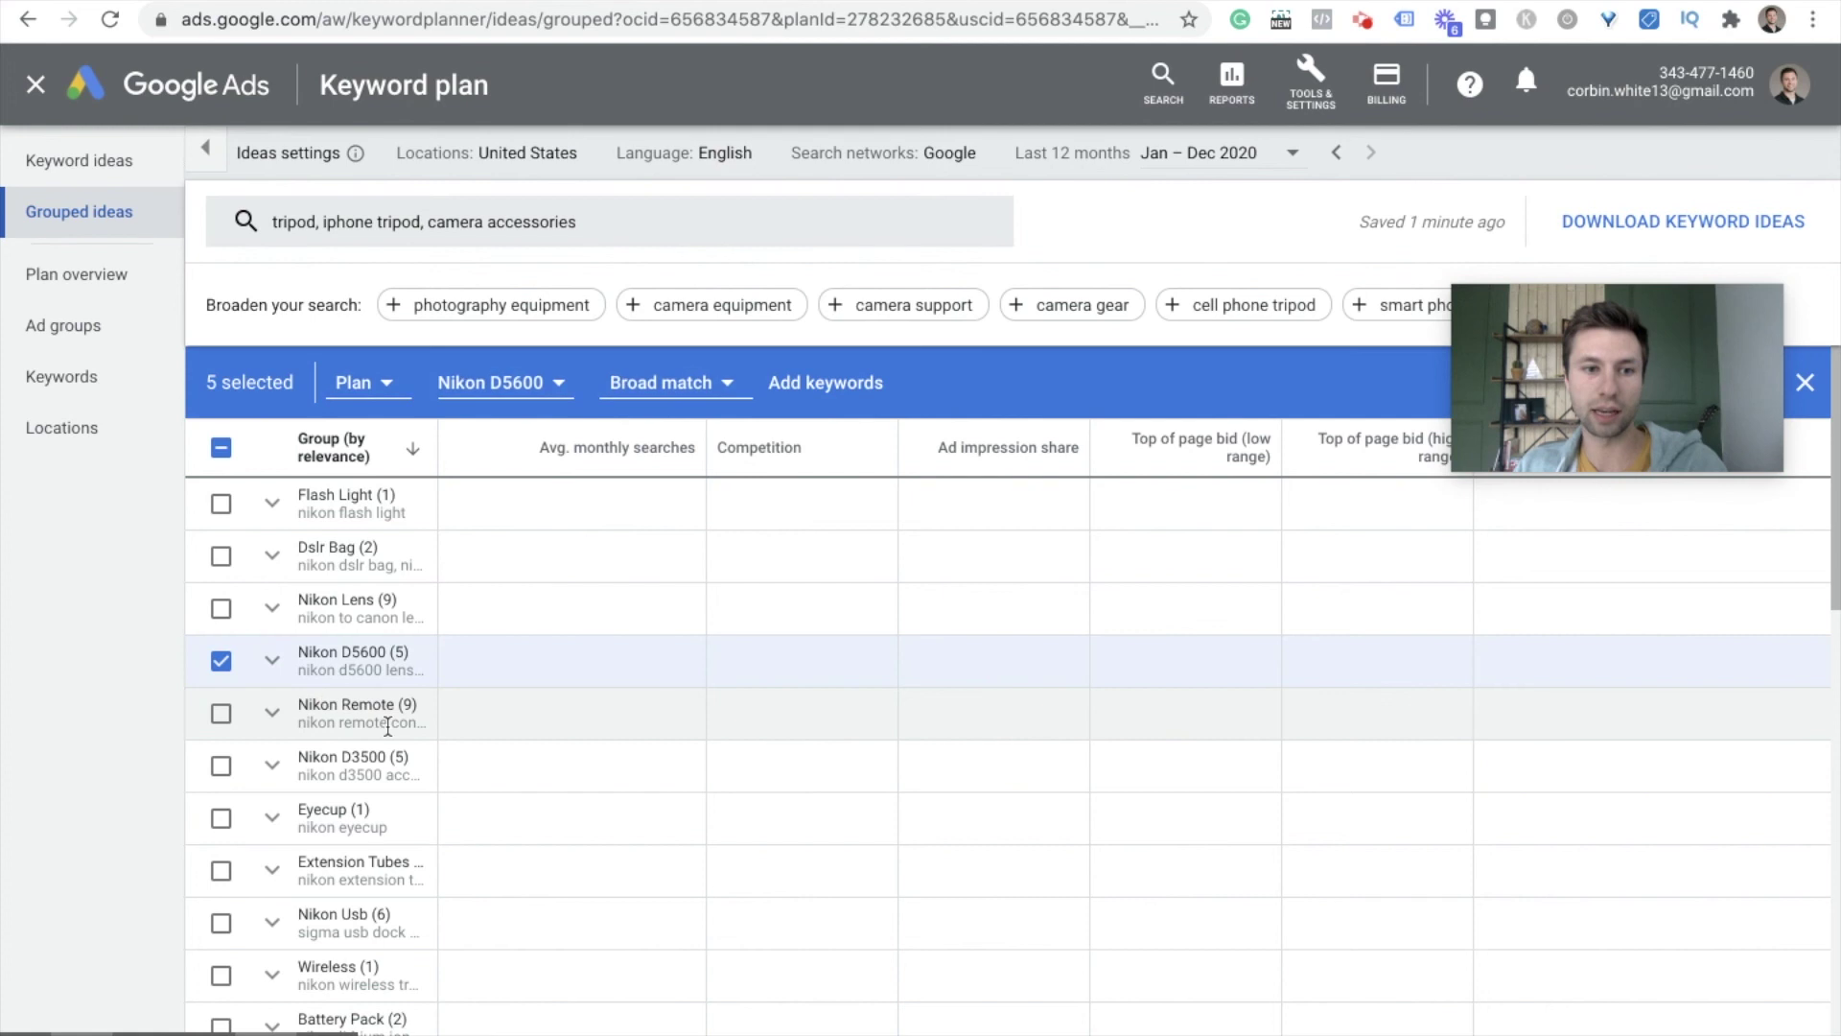
{"action": "left_click", "coordinate": [273, 664]}
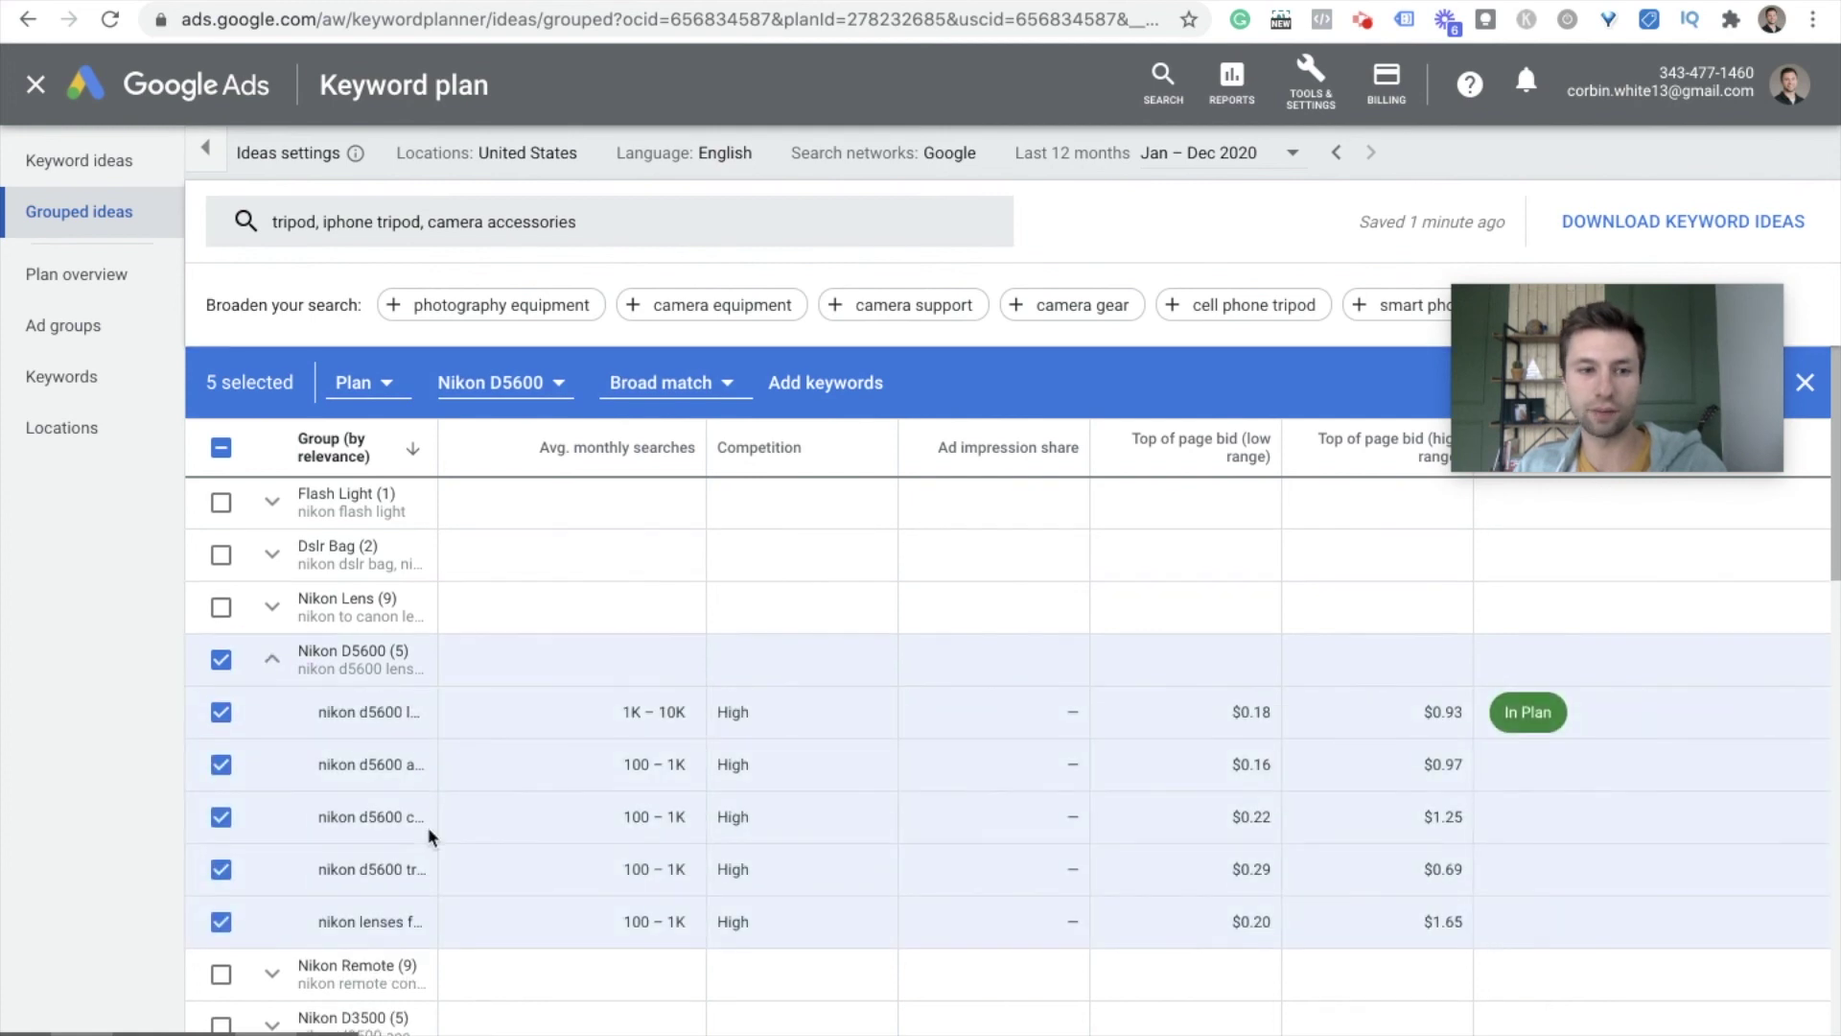
{"action": "scroll", "coordinate": [451, 748], "scroll_direction": "down", "scroll_amount": 2}
{"action": "left_click", "coordinate": [836, 382]}
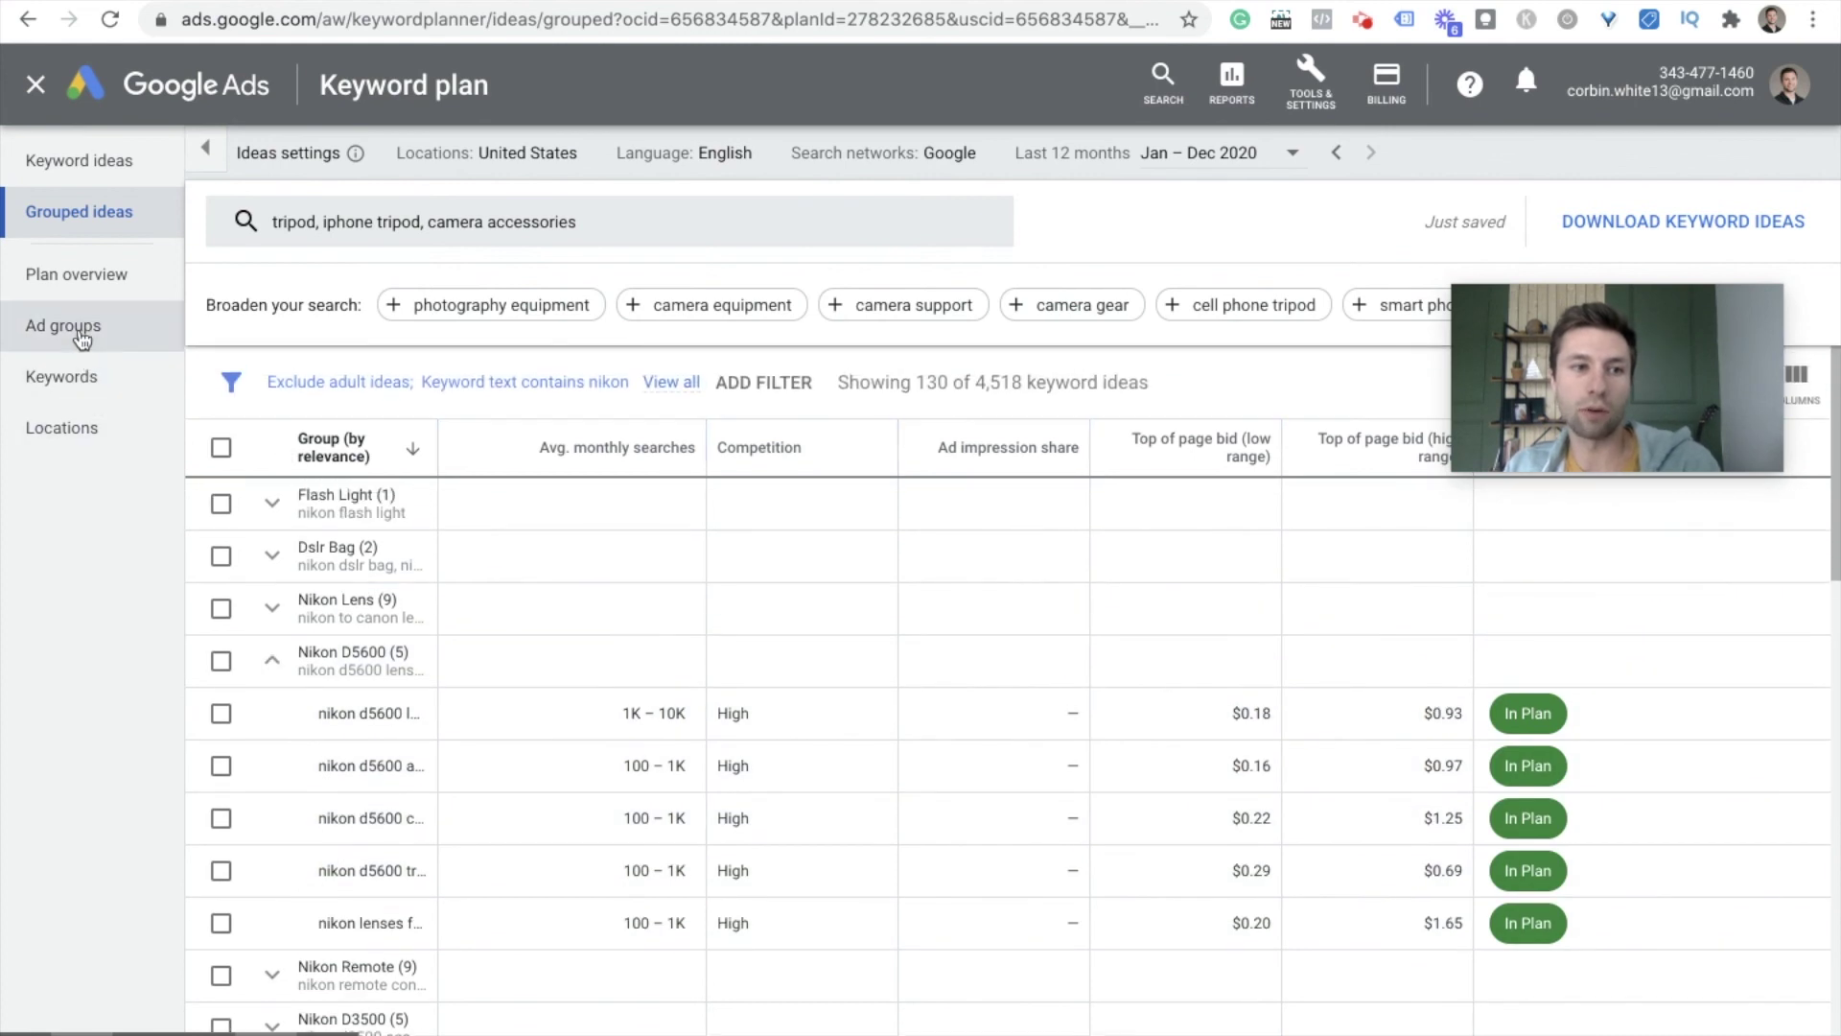
Step: Confirm the new Nikon D5600 ad group forecasts 10.09 clicks for $14.22
{"action": "left_click", "coordinate": [80, 334]}
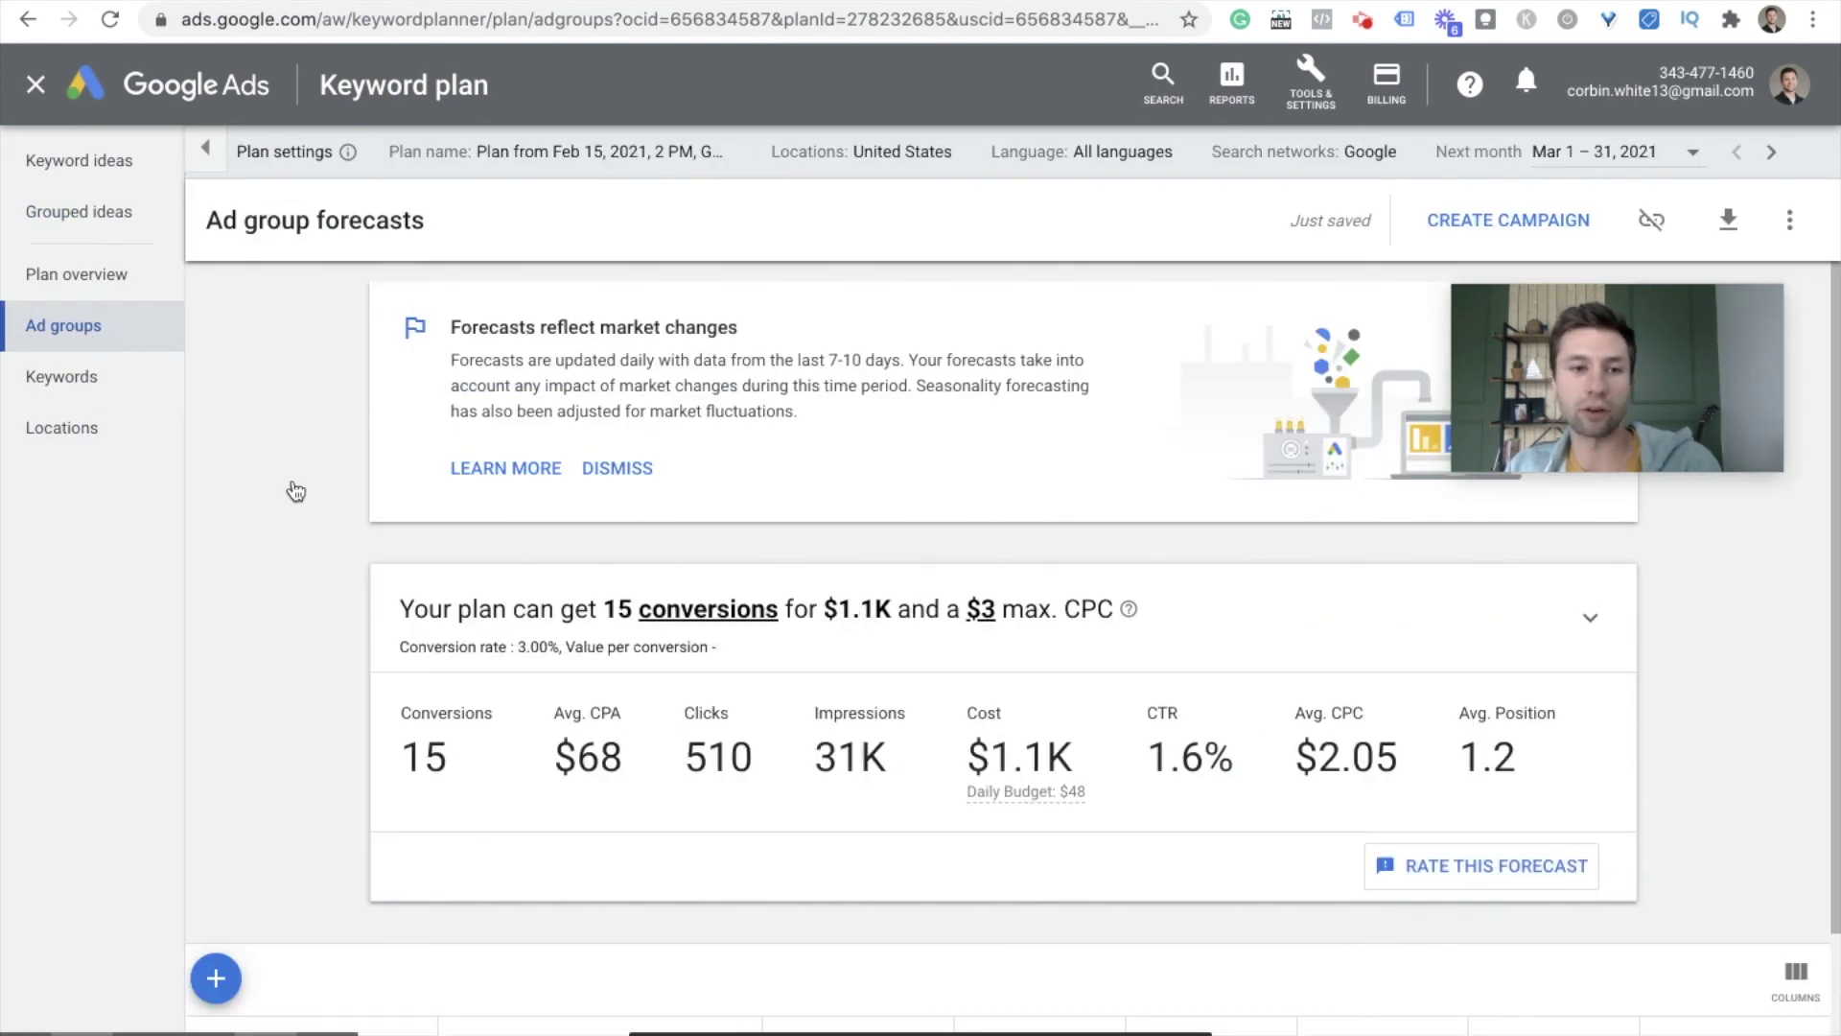
{"action": "scroll", "coordinate": [599, 681], "scroll_direction": "down", "scroll_amount": 2}
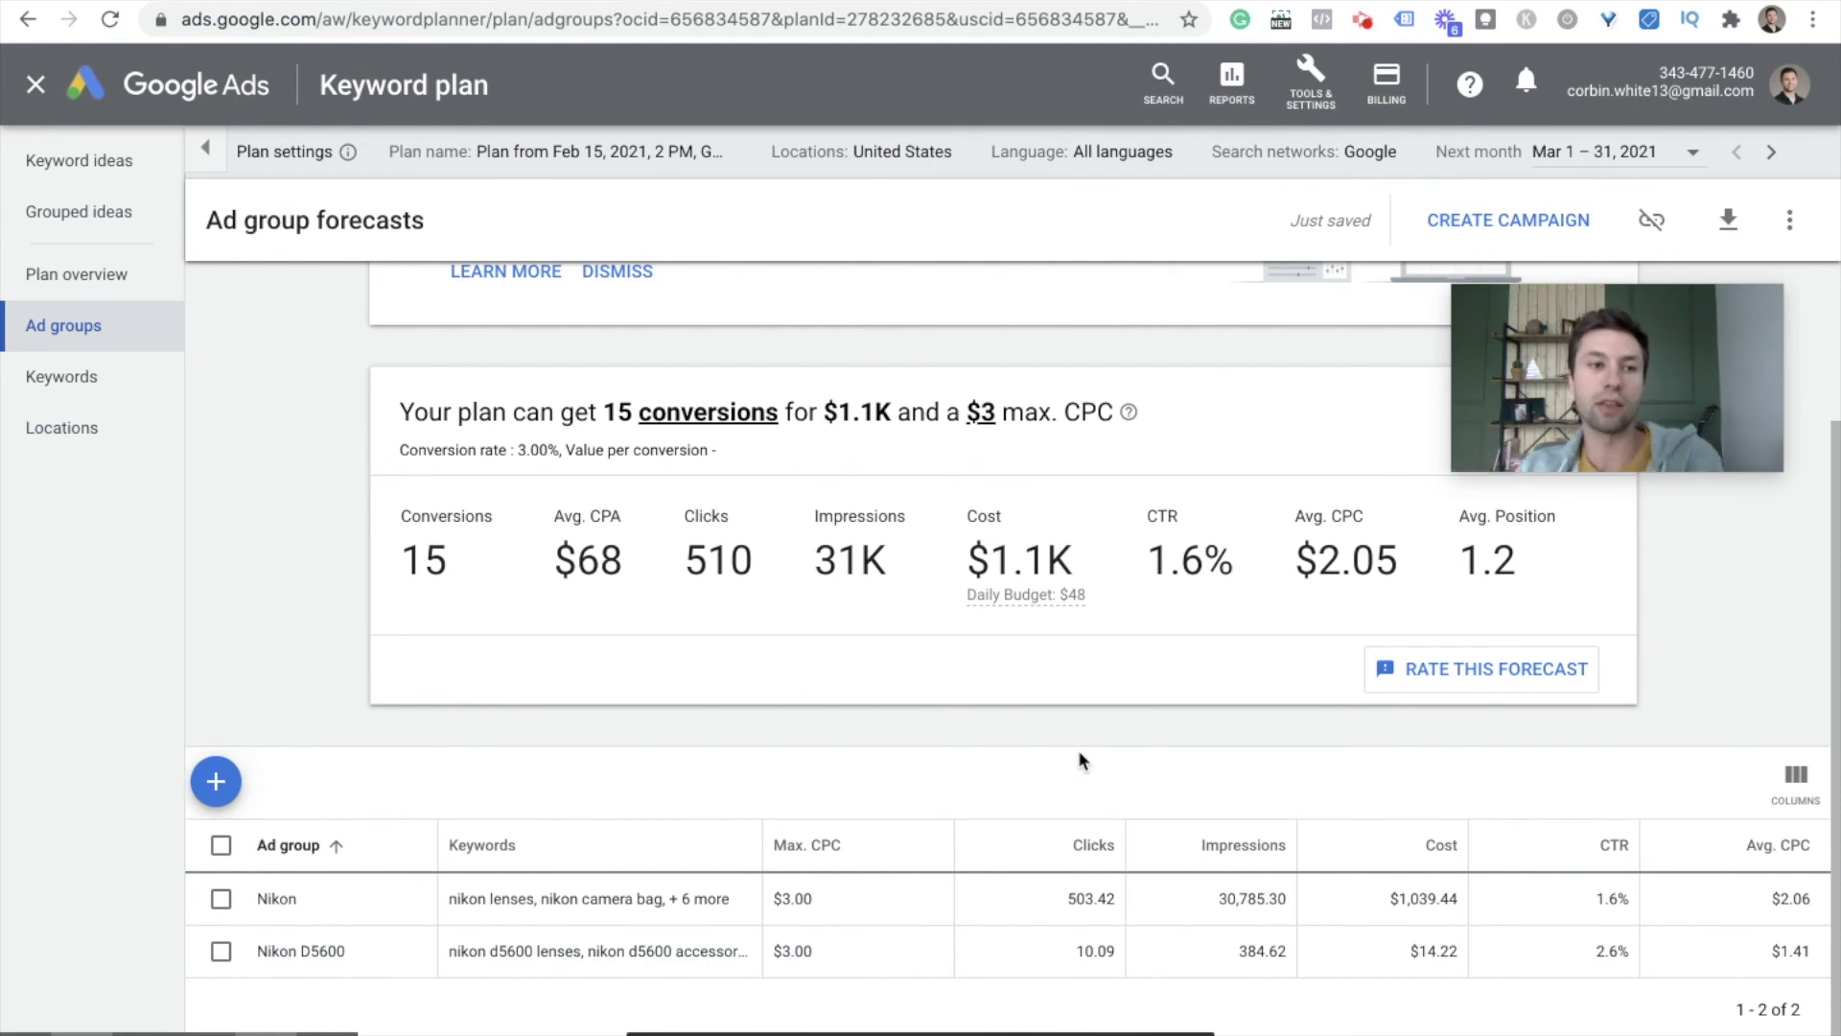
{"action": "left_click", "coordinate": [82, 433]}
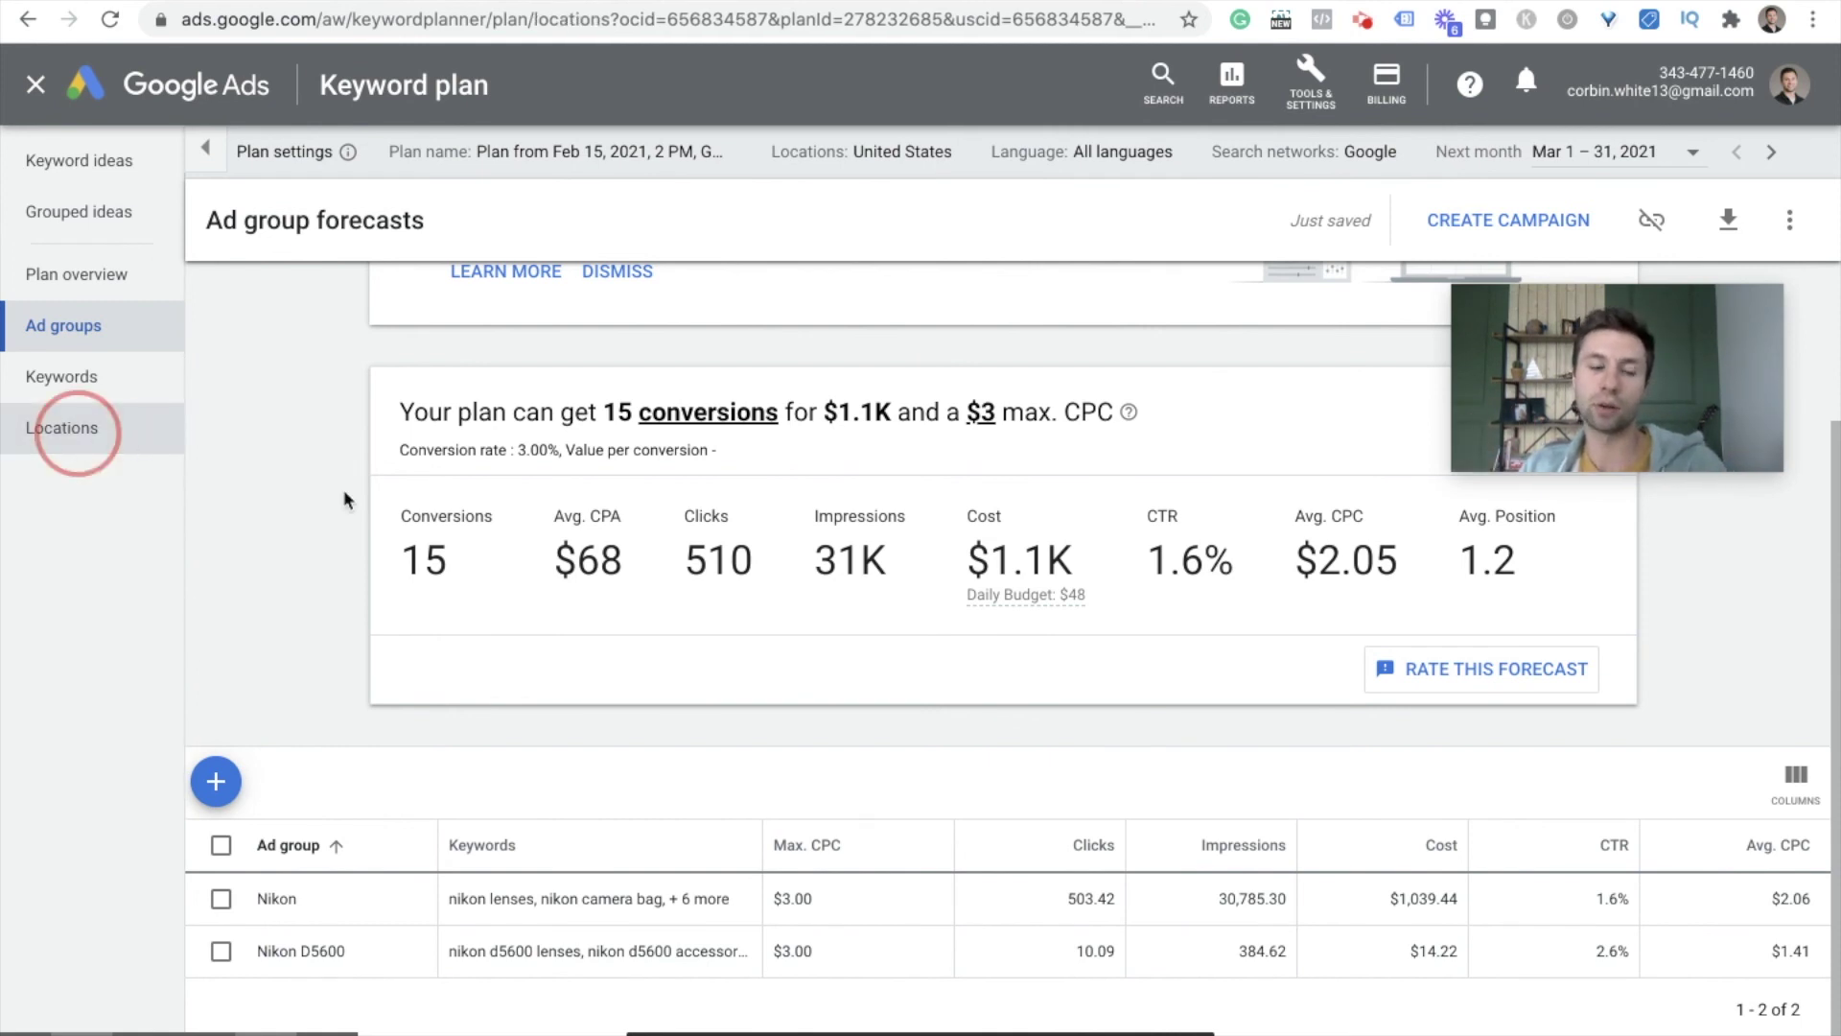
Step: Browse the keyword and location forecasts, then view the plan's empty Negative keywords list
{"action": "left_click", "coordinate": [93, 376]}
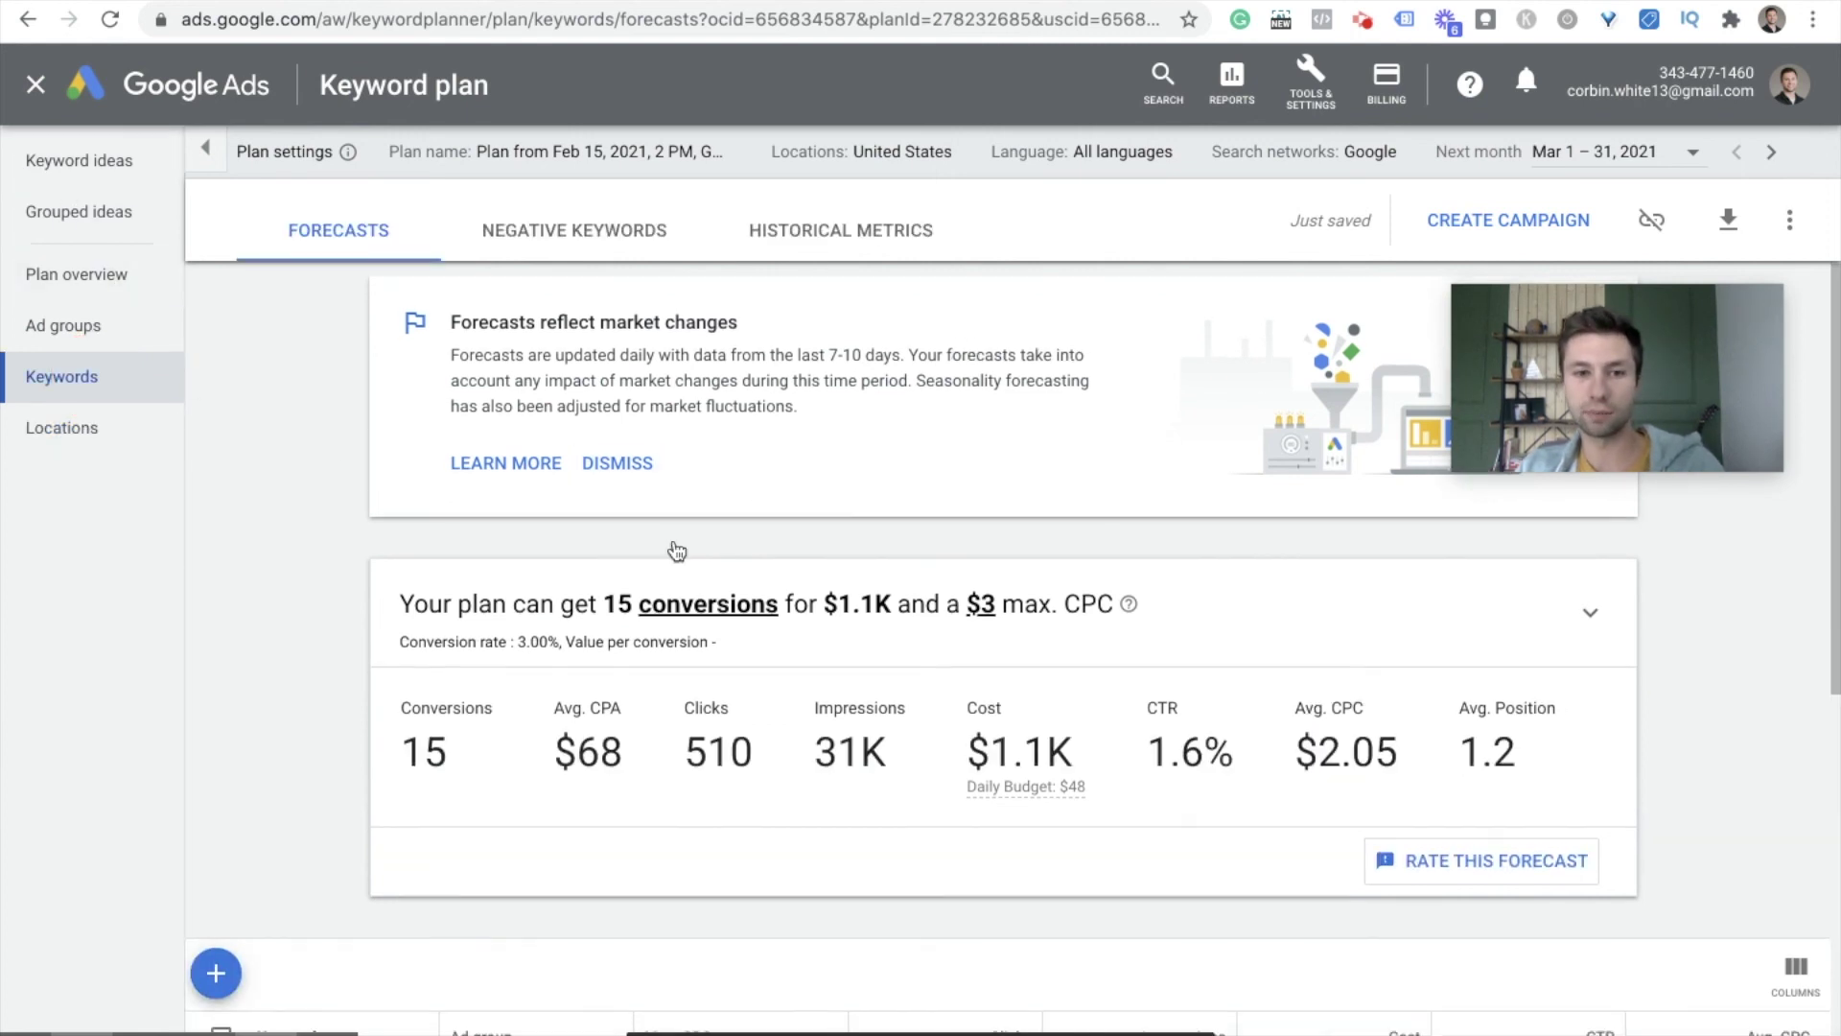
{"action": "scroll", "coordinate": [681, 565], "scroll_direction": "down", "scroll_amount": 9}
{"action": "scroll", "coordinate": [681, 571], "scroll_direction": "up", "scroll_amount": 4}
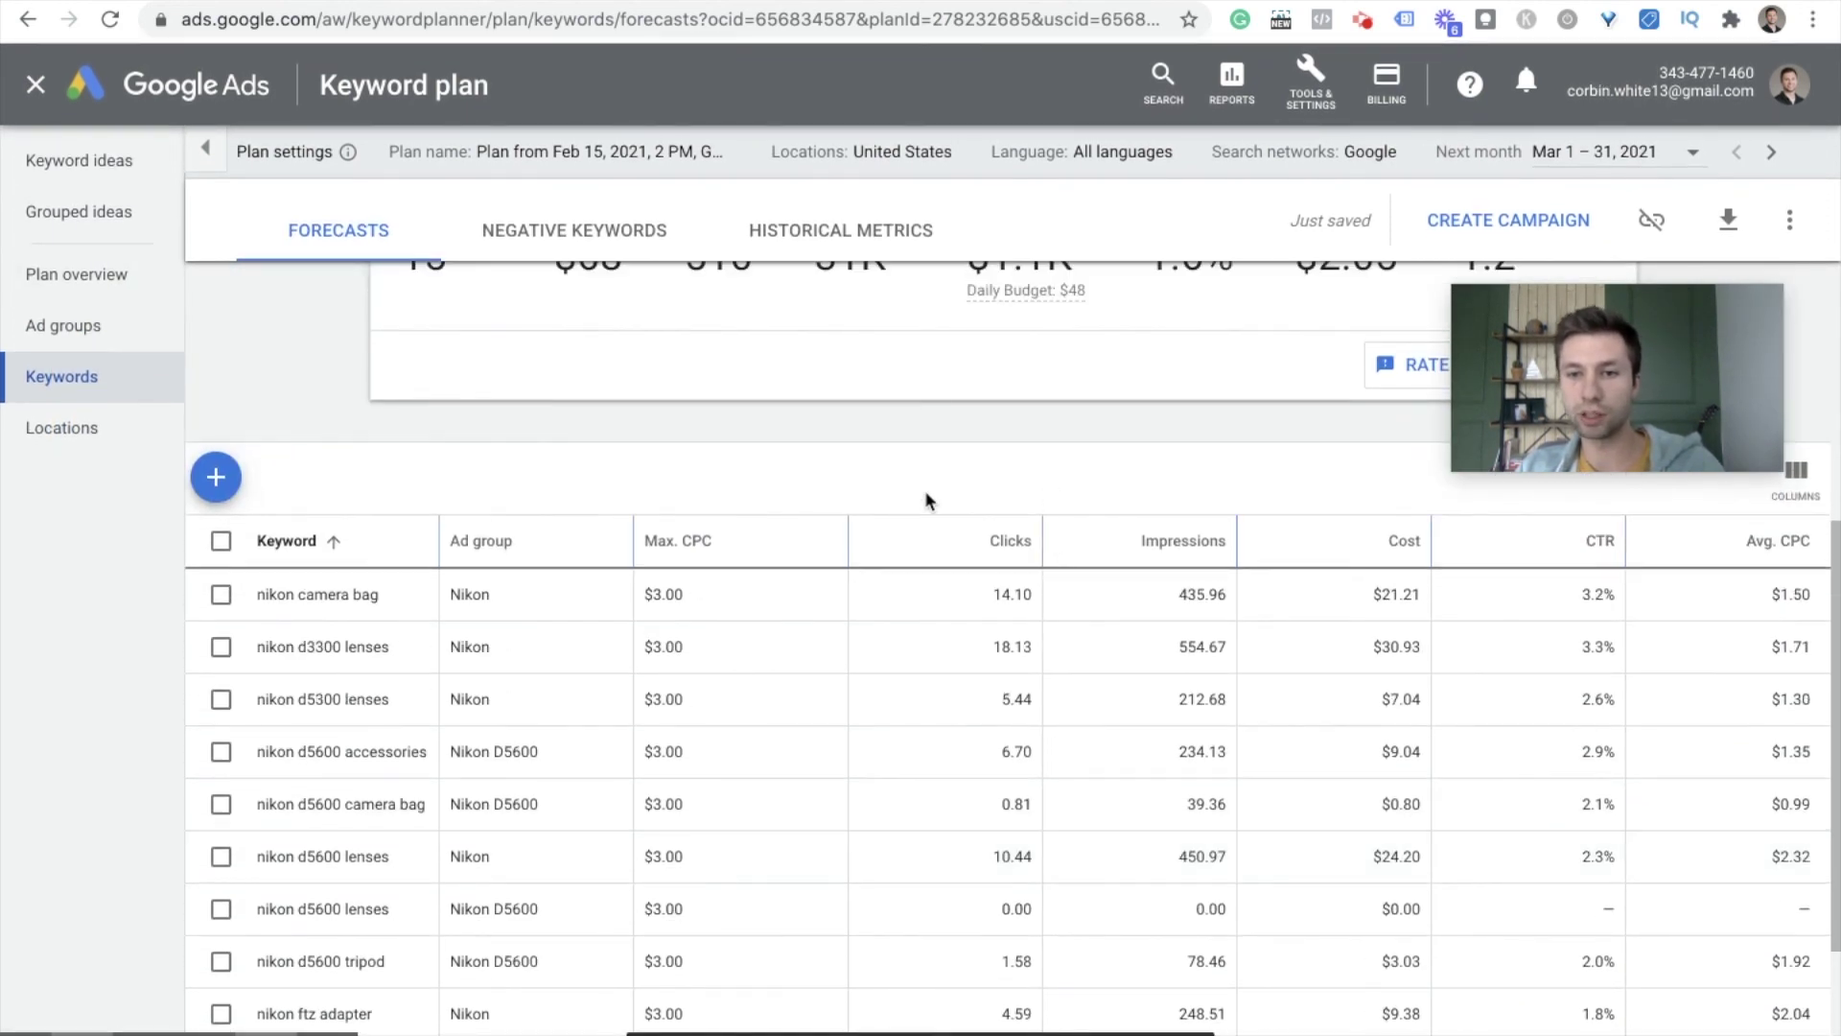
{"action": "scroll", "coordinate": [1388, 783], "scroll_direction": "up", "scroll_amount": 5}
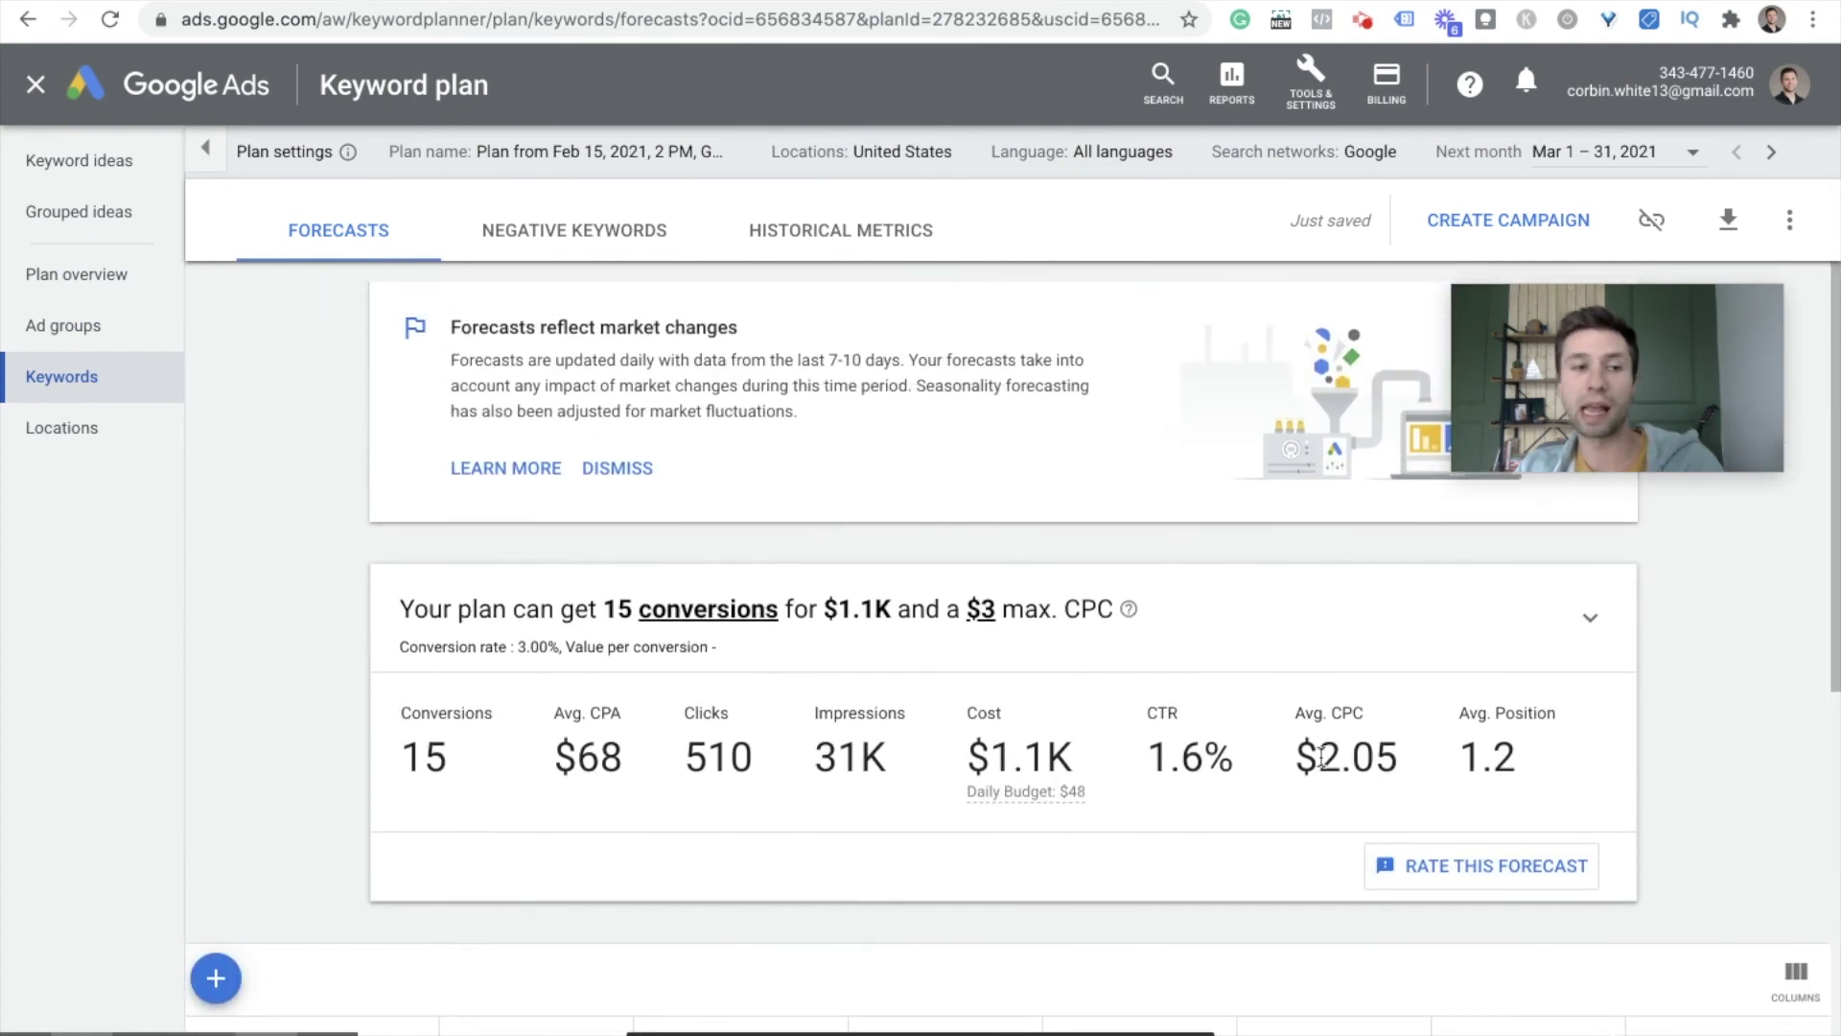
{"action": "left_click", "coordinate": [43, 425]}
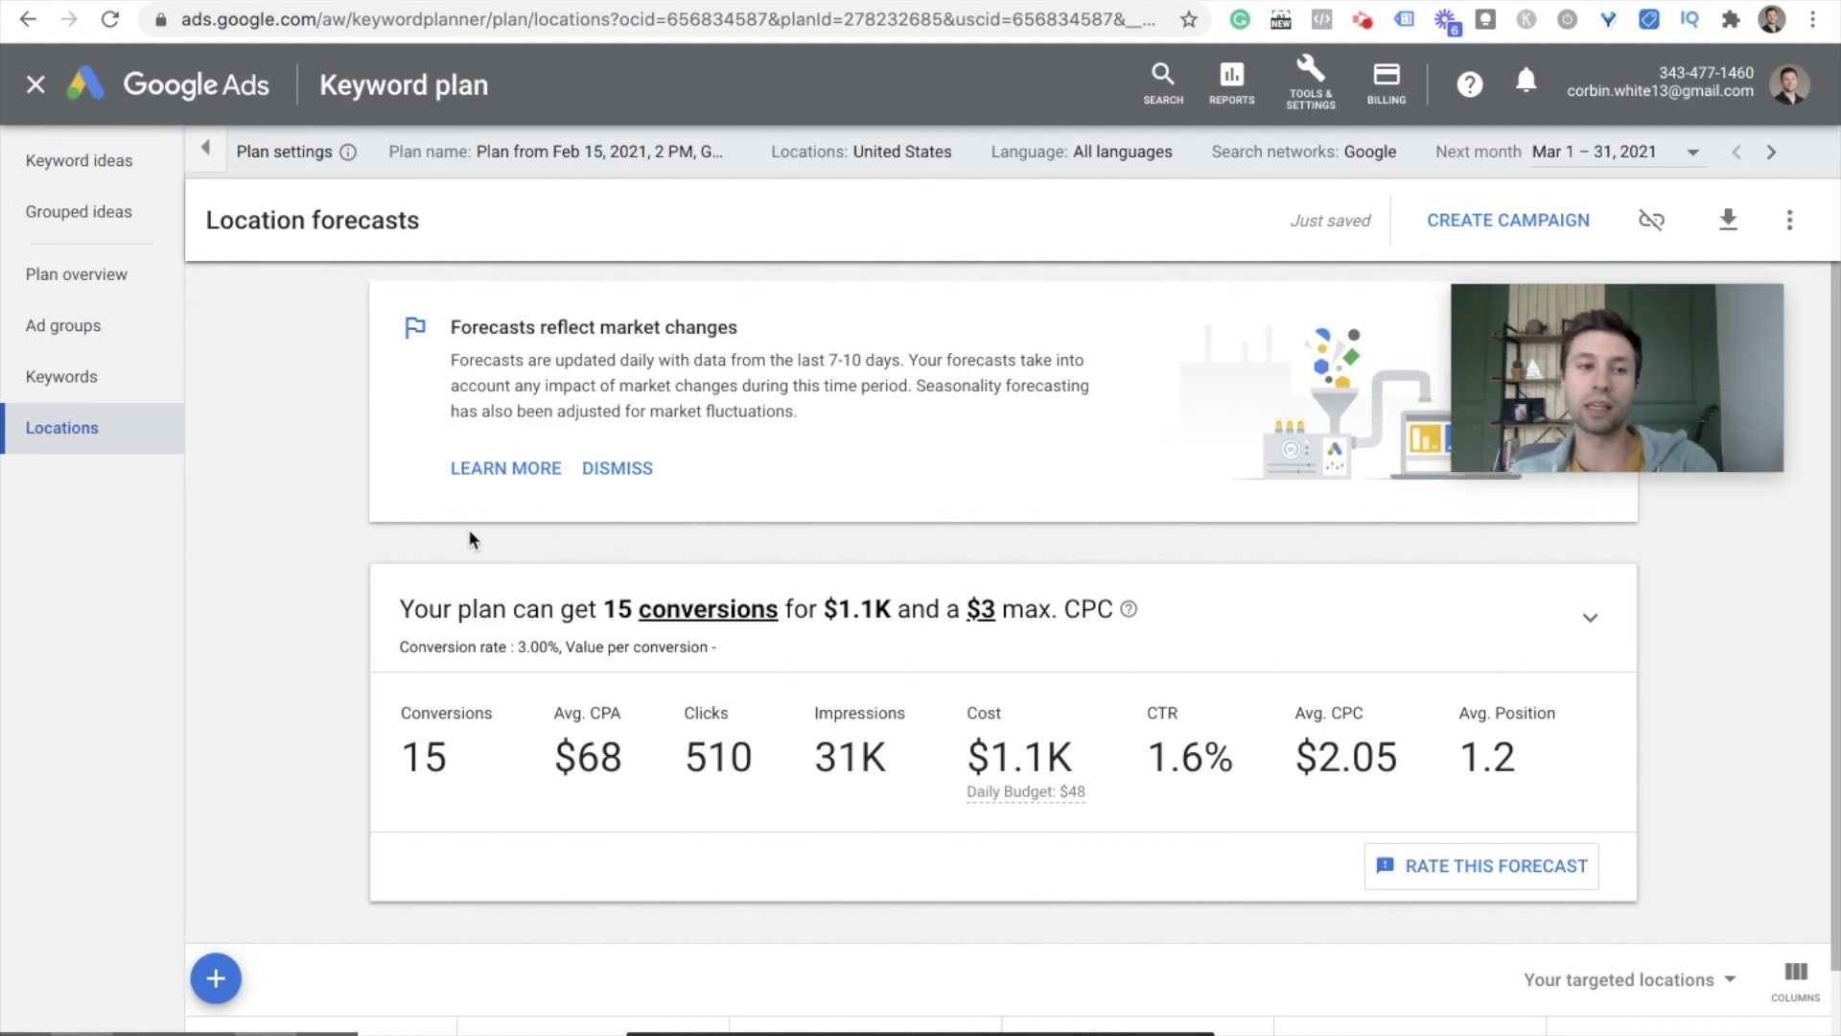
{"action": "left_click", "coordinate": [93, 379]}
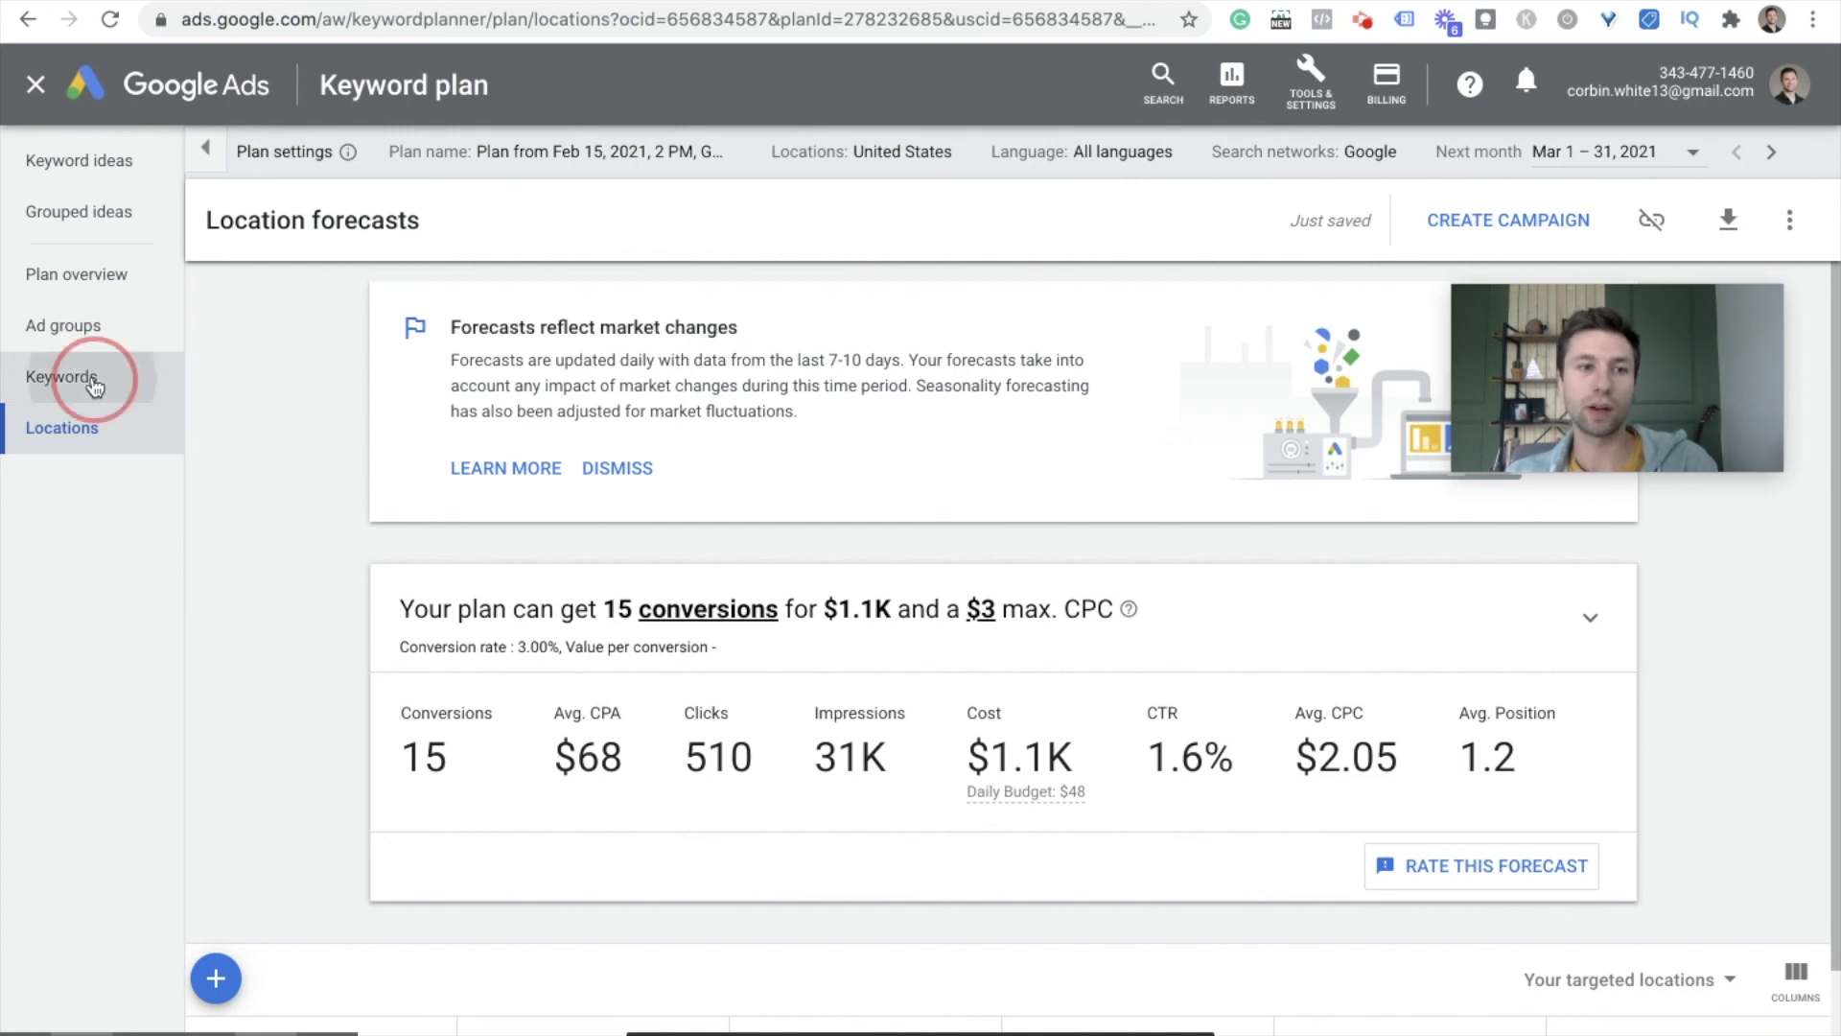
{"action": "left_click", "coordinate": [620, 237]}
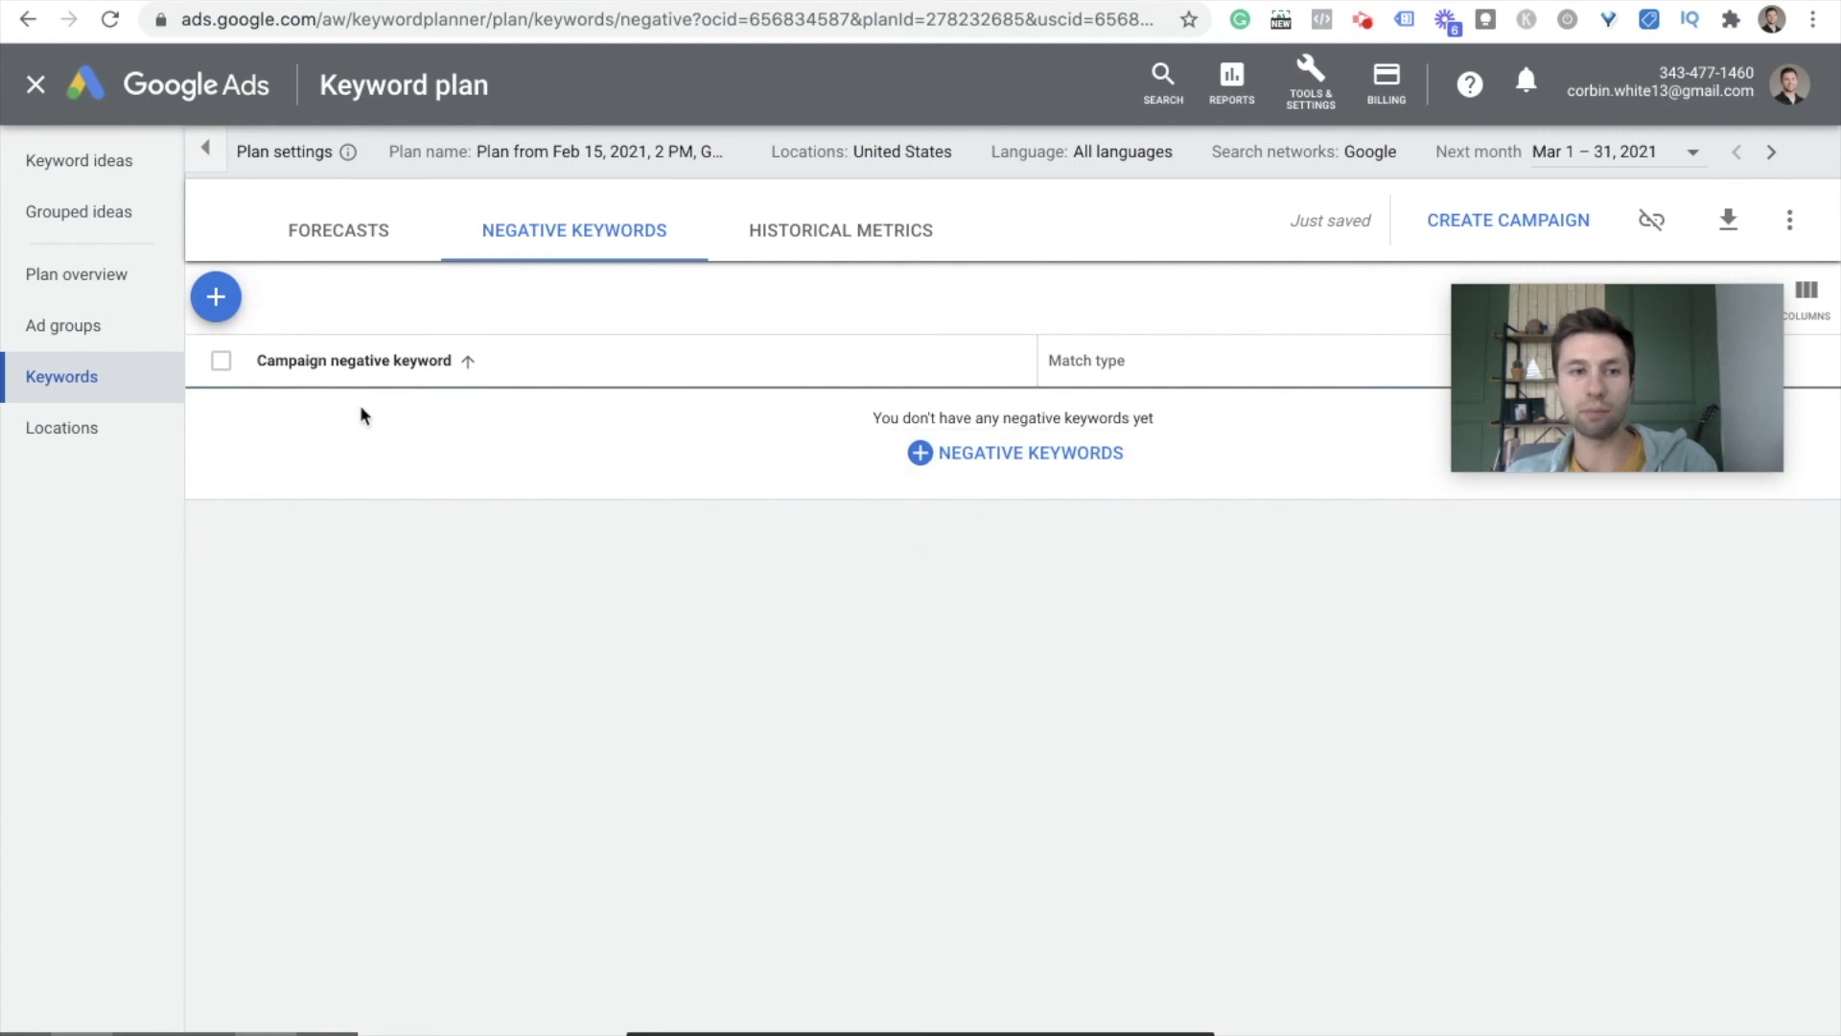
{"action": "left_click", "coordinate": [959, 453]}
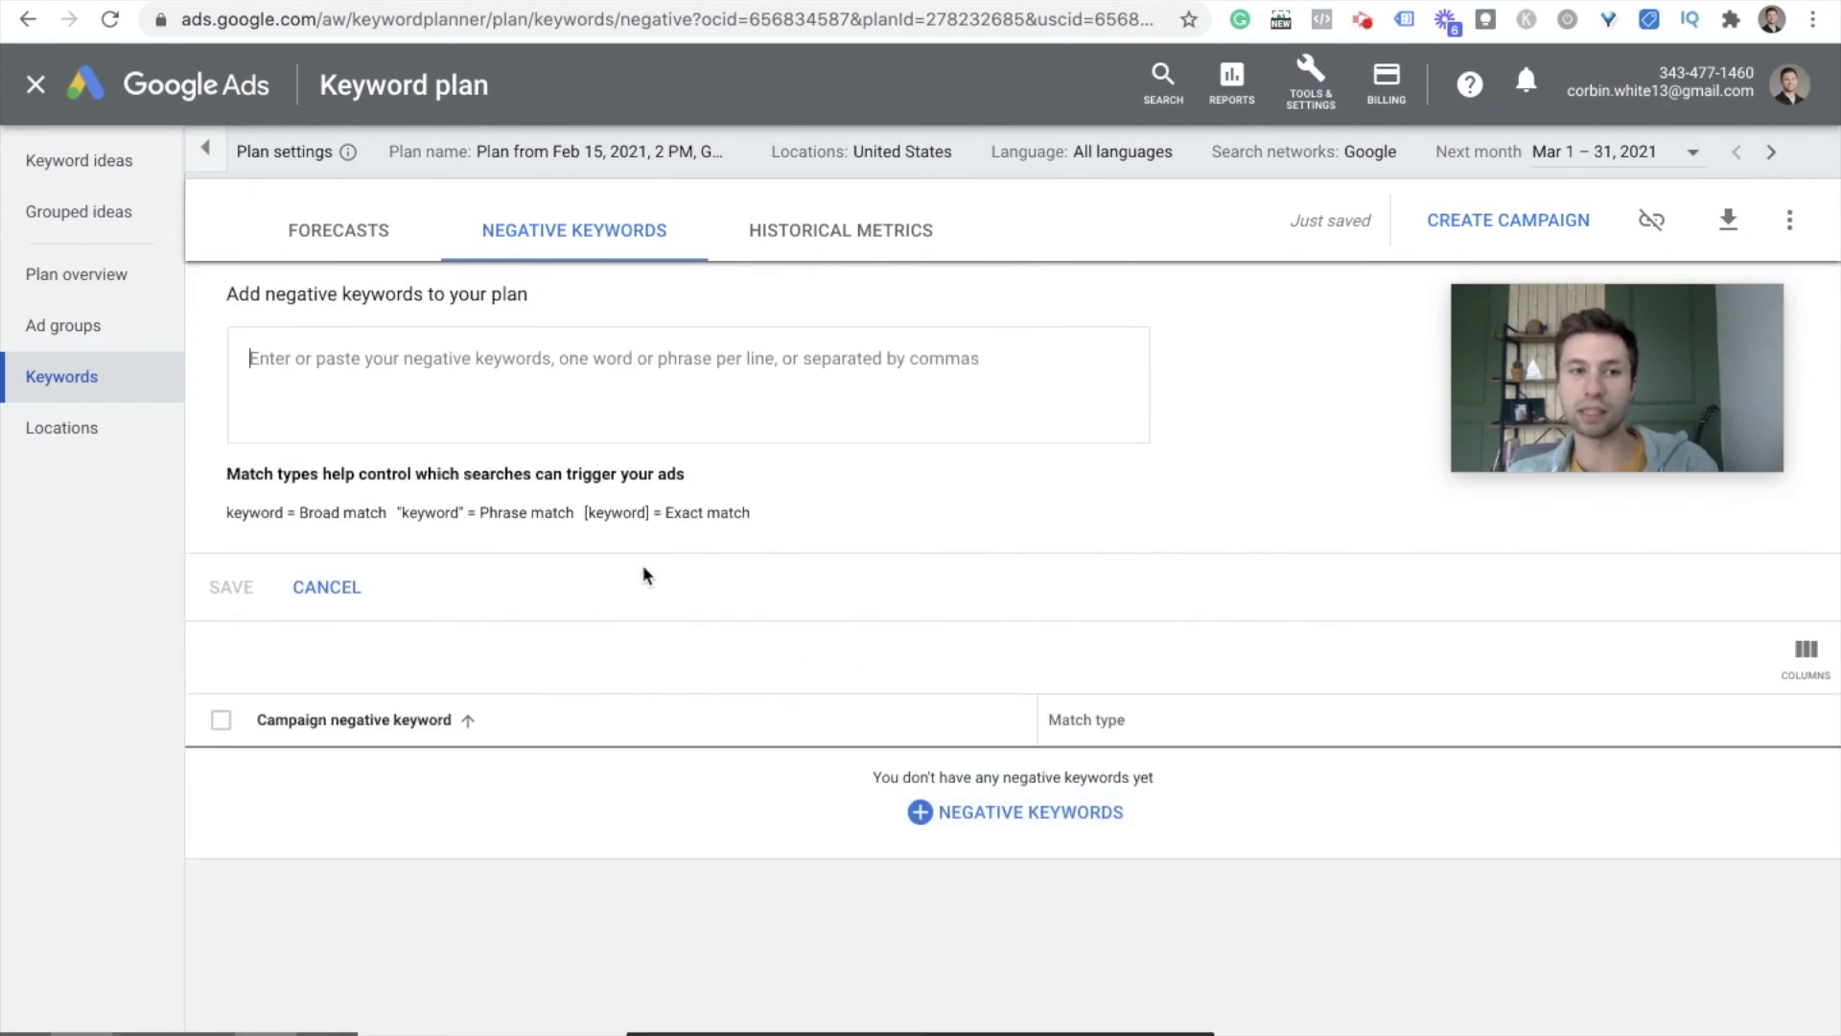
{"action": "left_click", "coordinate": [393, 357]}
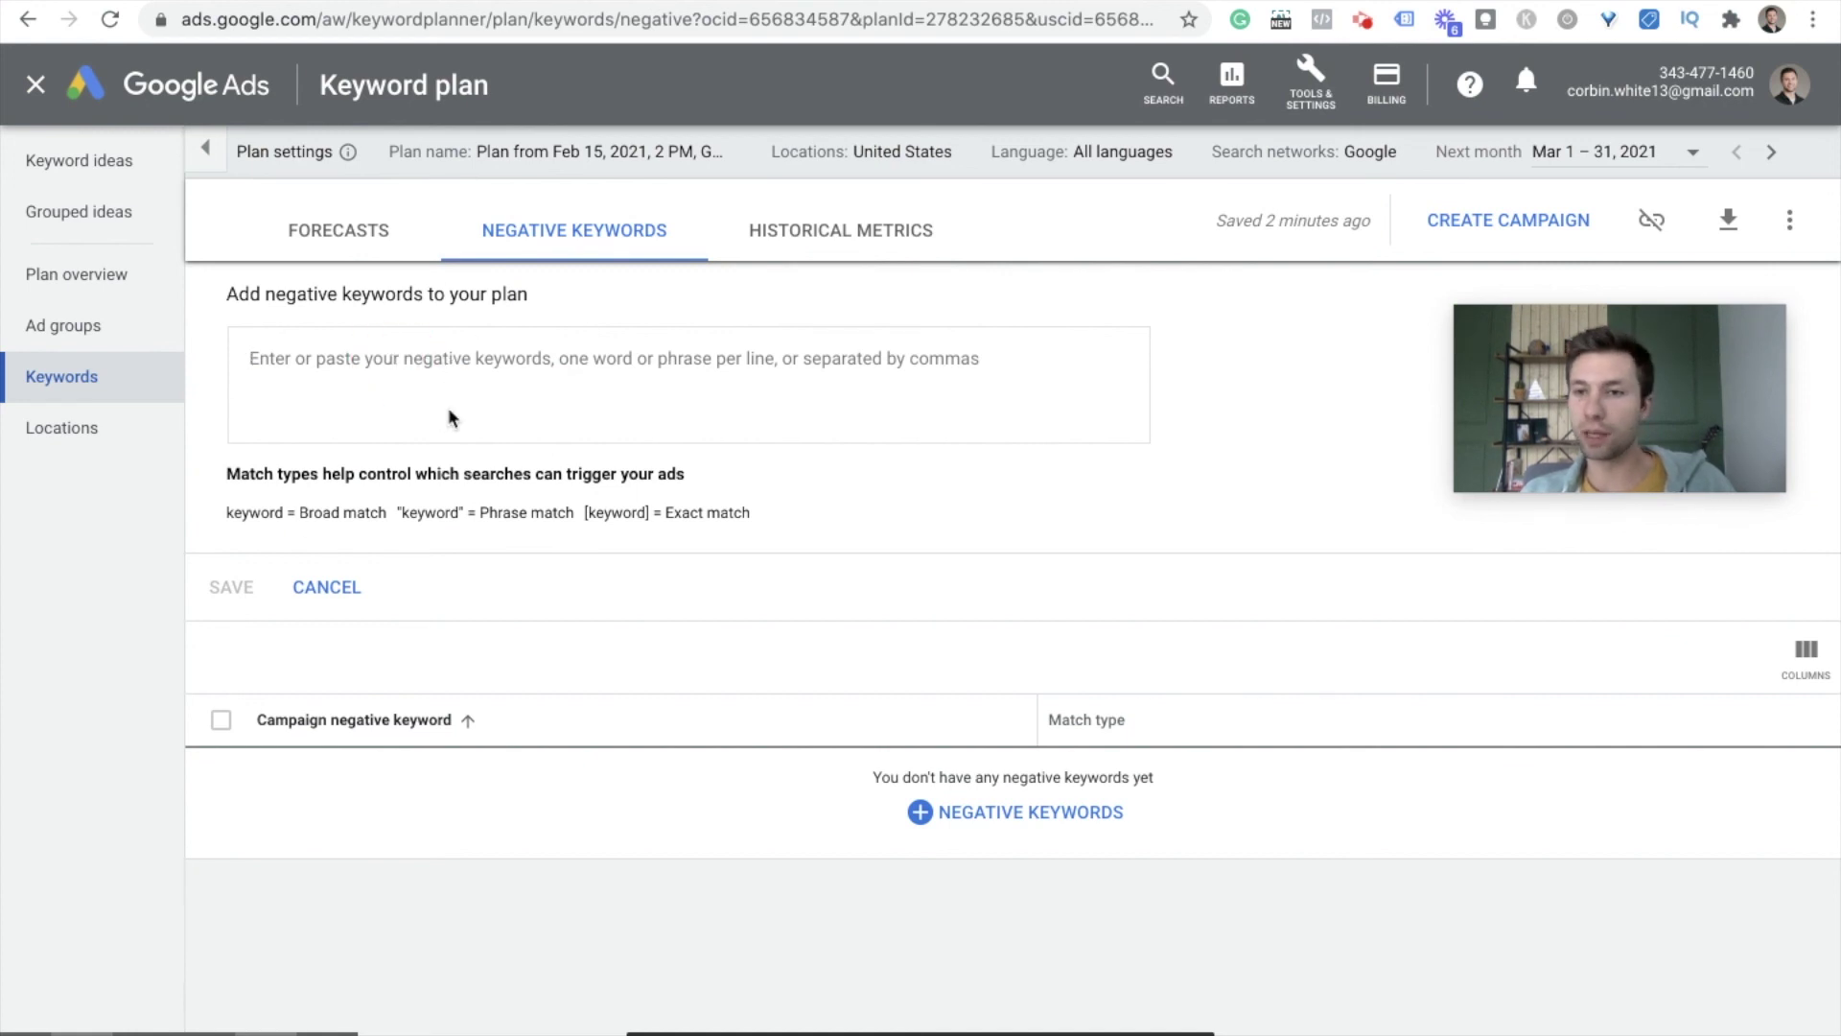
{"action": "left_click", "coordinate": [809, 235]}
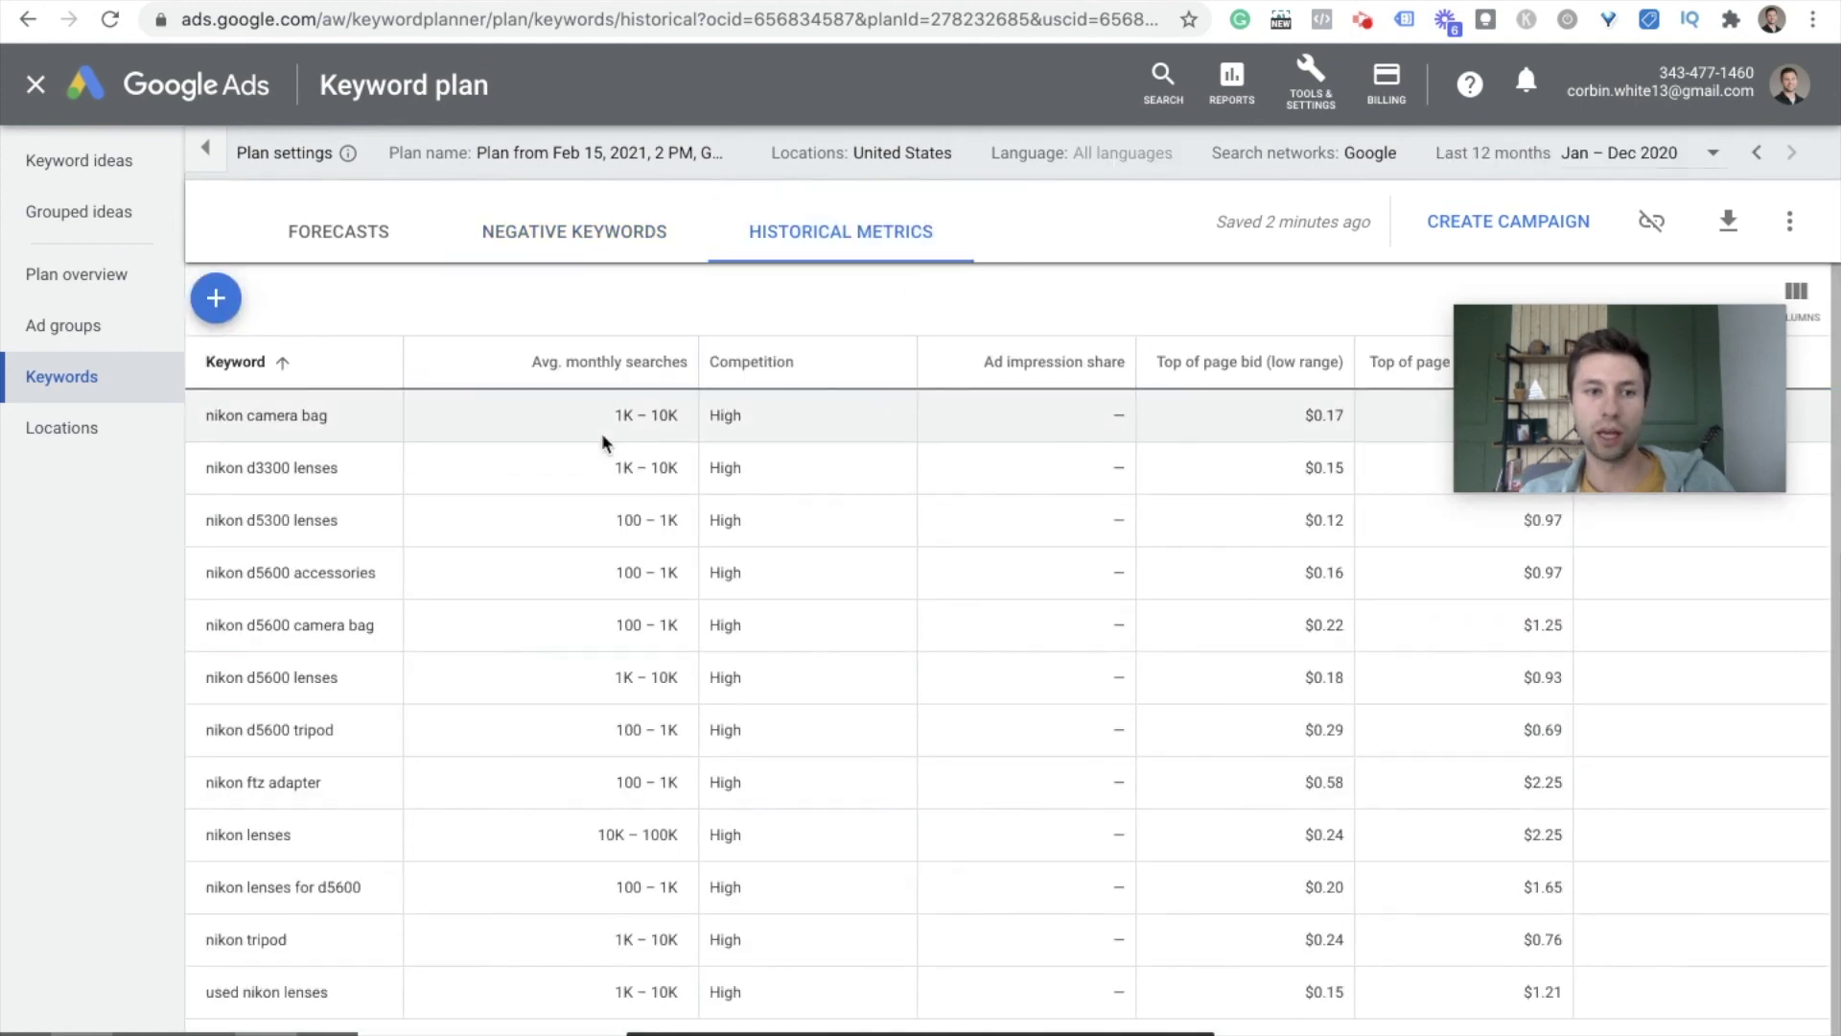
{"action": "scroll", "coordinate": [877, 499], "scroll_direction": "down", "scroll_amount": 1}
{"action": "scroll", "coordinate": [877, 493], "scroll_direction": "down", "scroll_amount": 1}
{"action": "scroll", "coordinate": [878, 493], "scroll_direction": "up", "scroll_amount": 1}
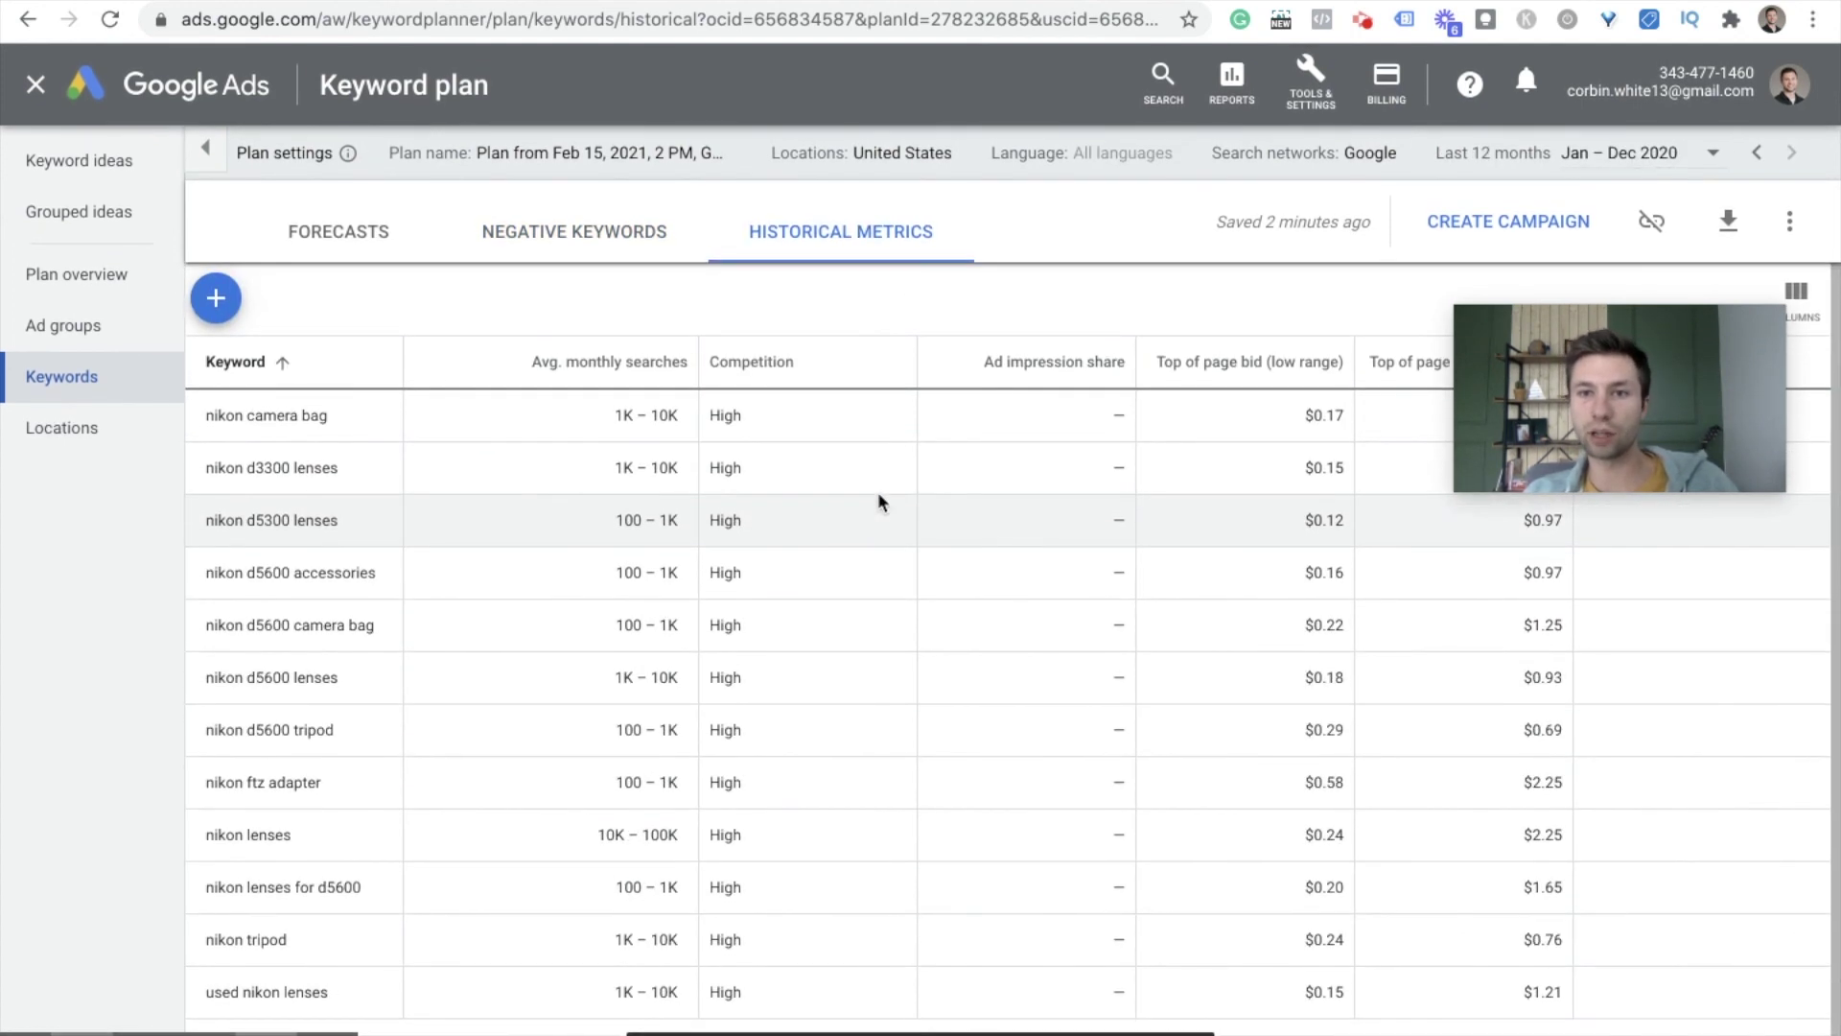
{"action": "scroll", "coordinate": [1024, 545], "scroll_direction": "down", "scroll_amount": 1}
{"action": "scroll", "coordinate": [1024, 544], "scroll_direction": "up", "scroll_amount": 2}
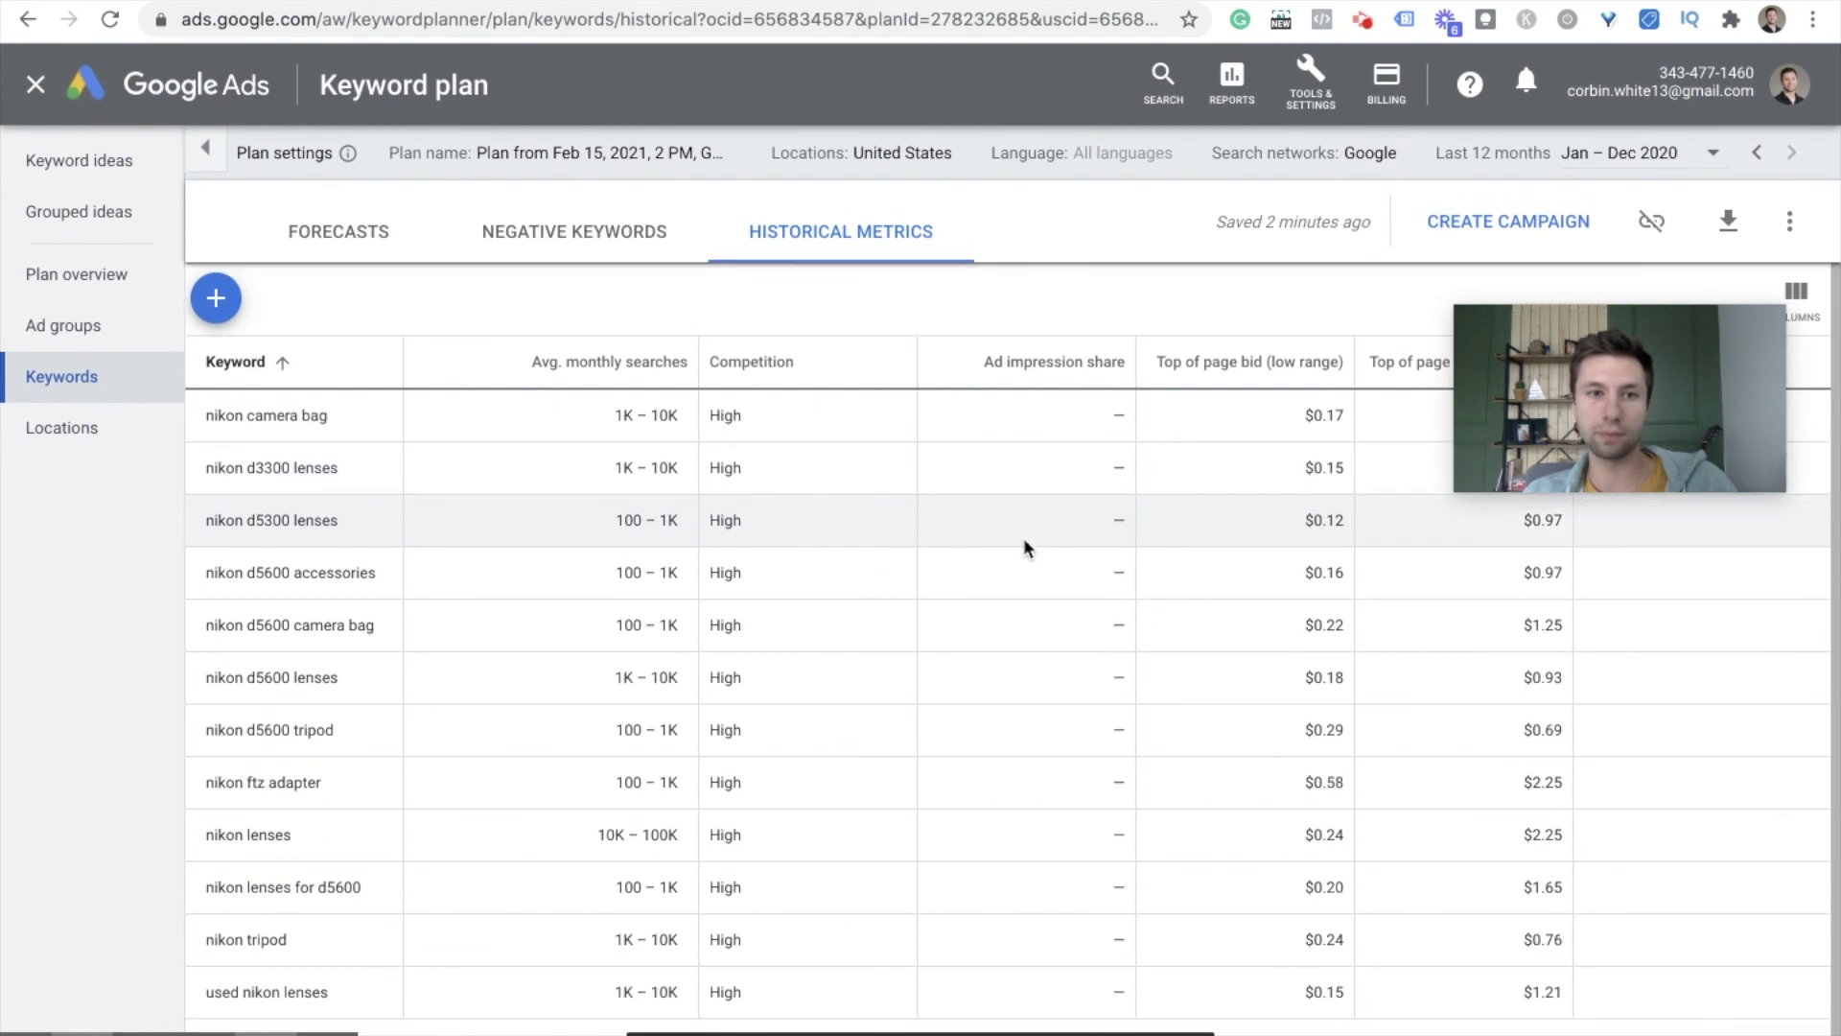
{"action": "left_click", "coordinate": [558, 228]}
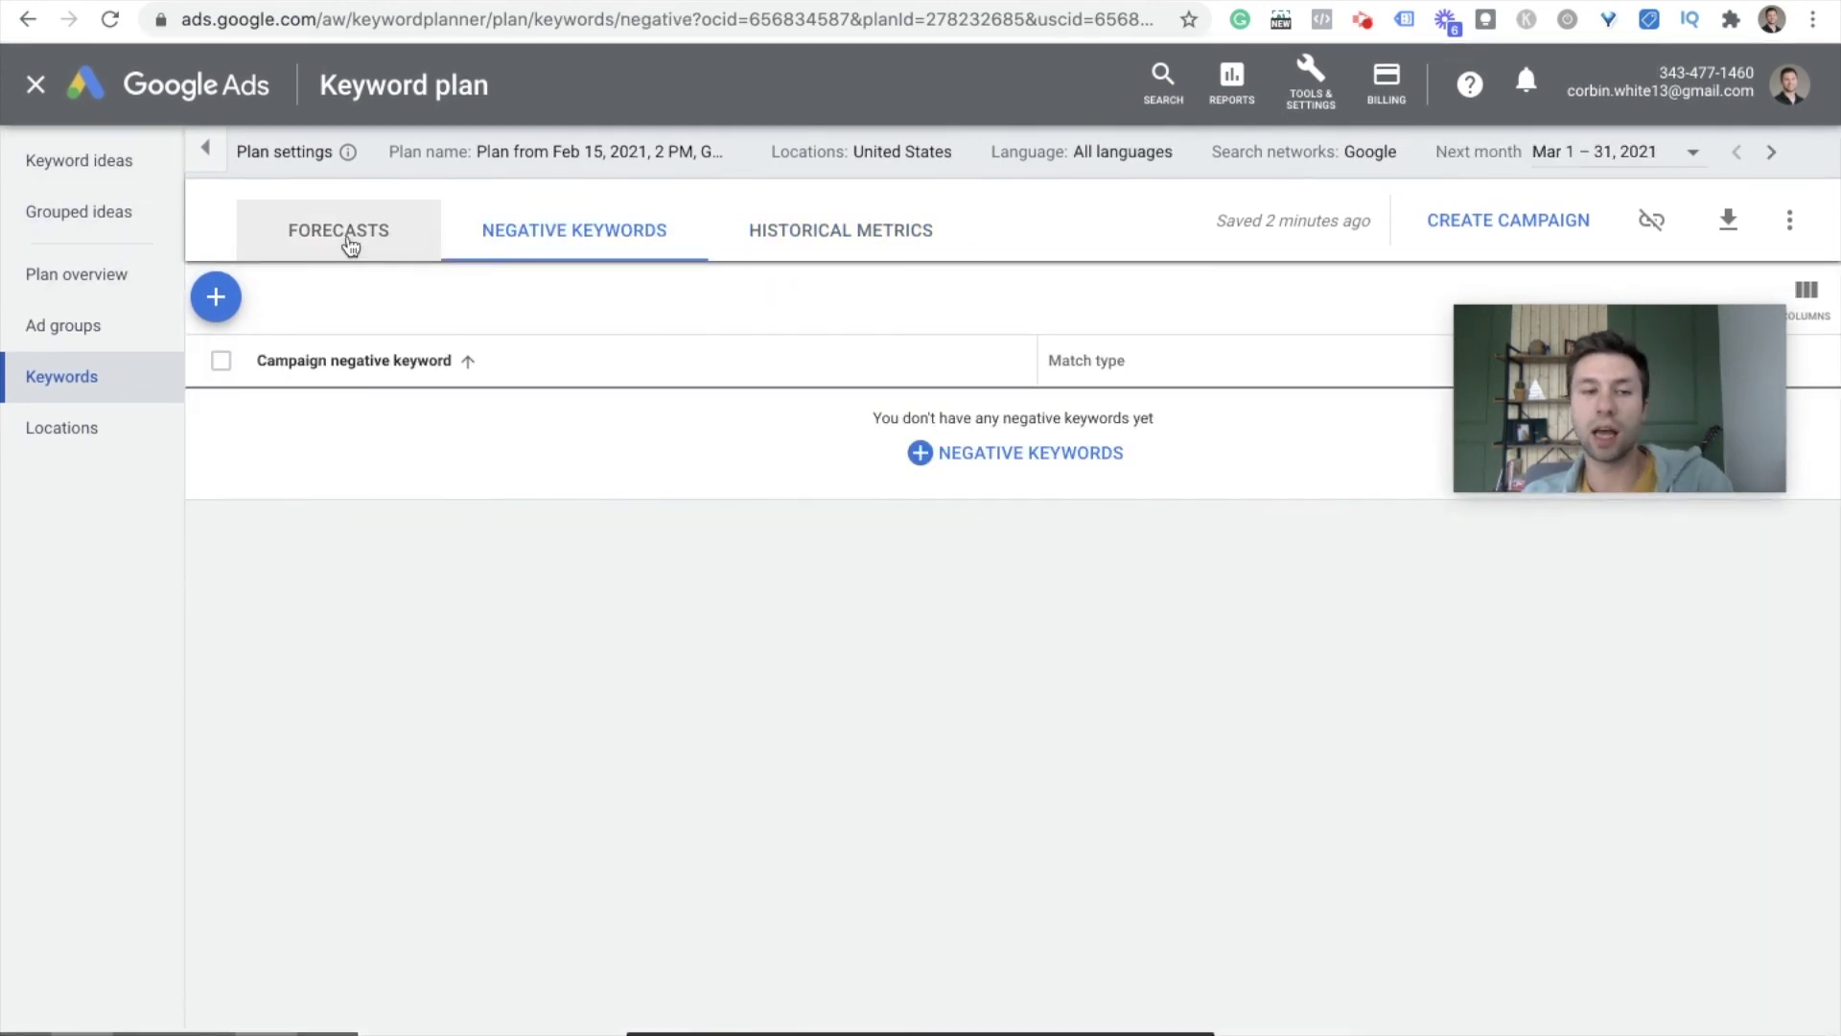
Step: Return to the Plan overview (15 conversions, $68 CPA) and show its forecast download options
{"action": "left_click", "coordinate": [81, 158]}
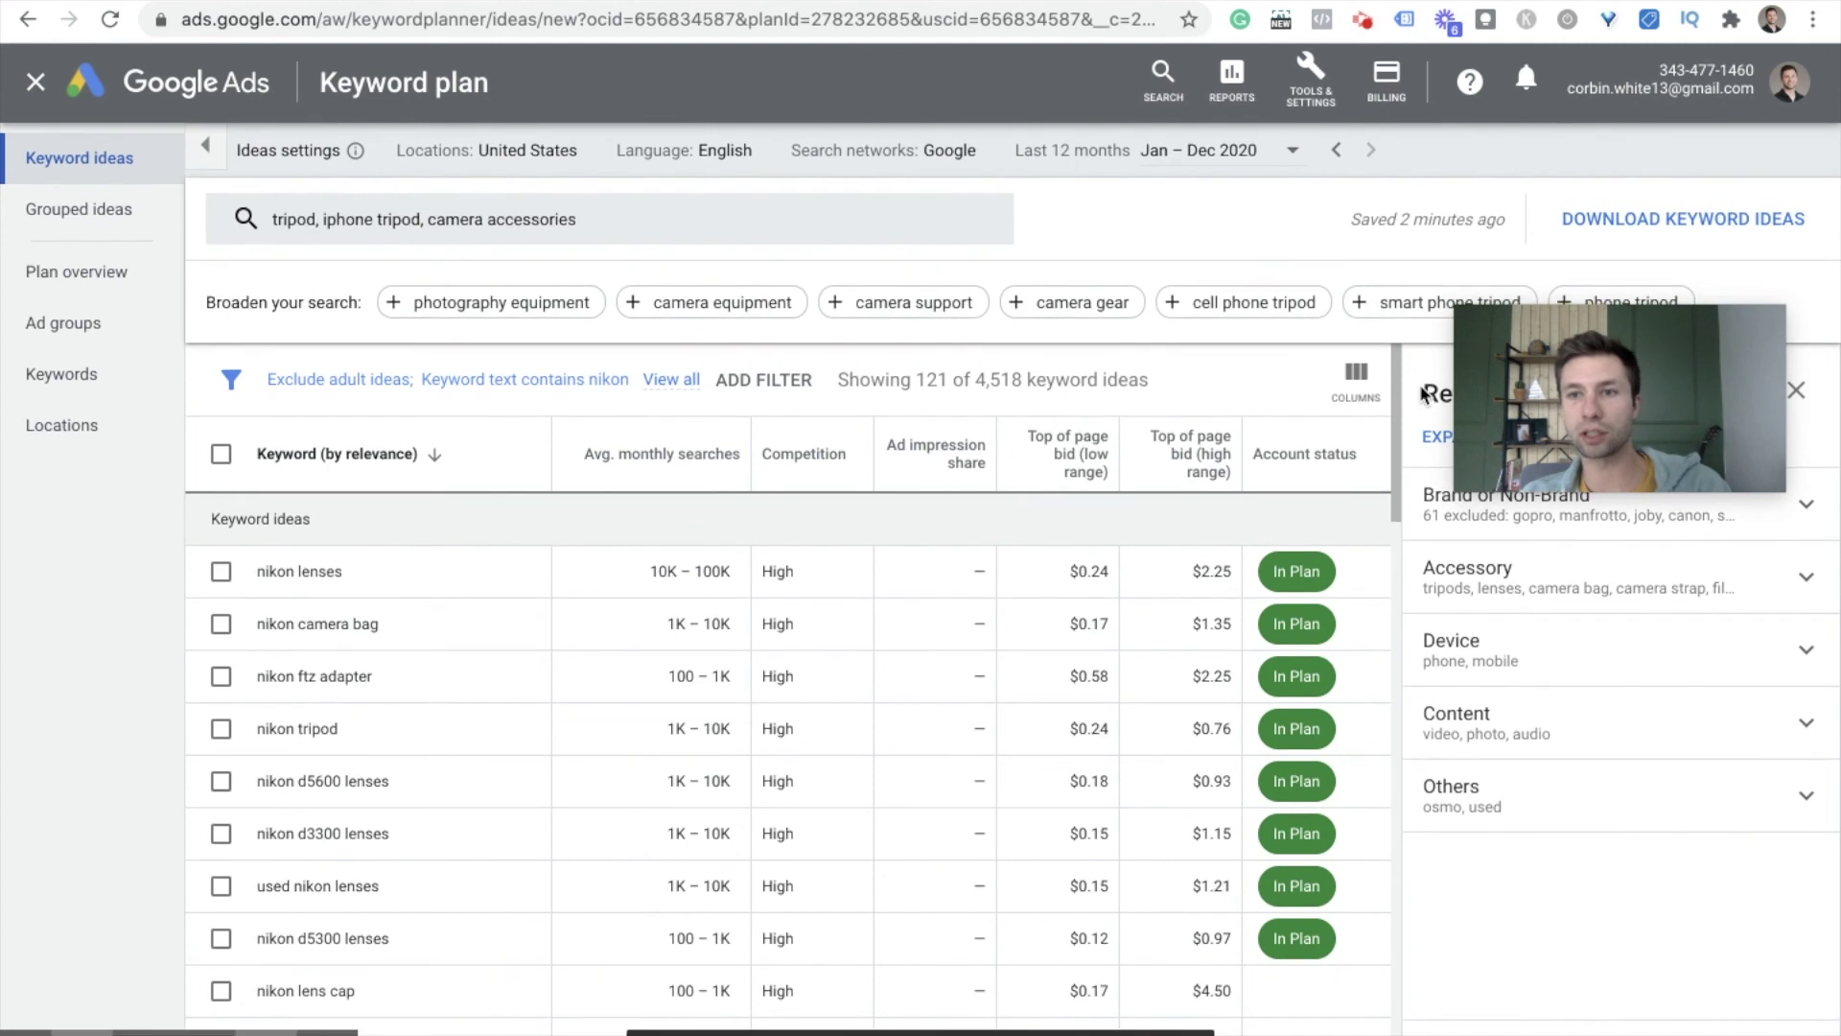
{"action": "left_click_drag", "start_coordinate": [1570, 369], "coordinate": [1560, 436]}
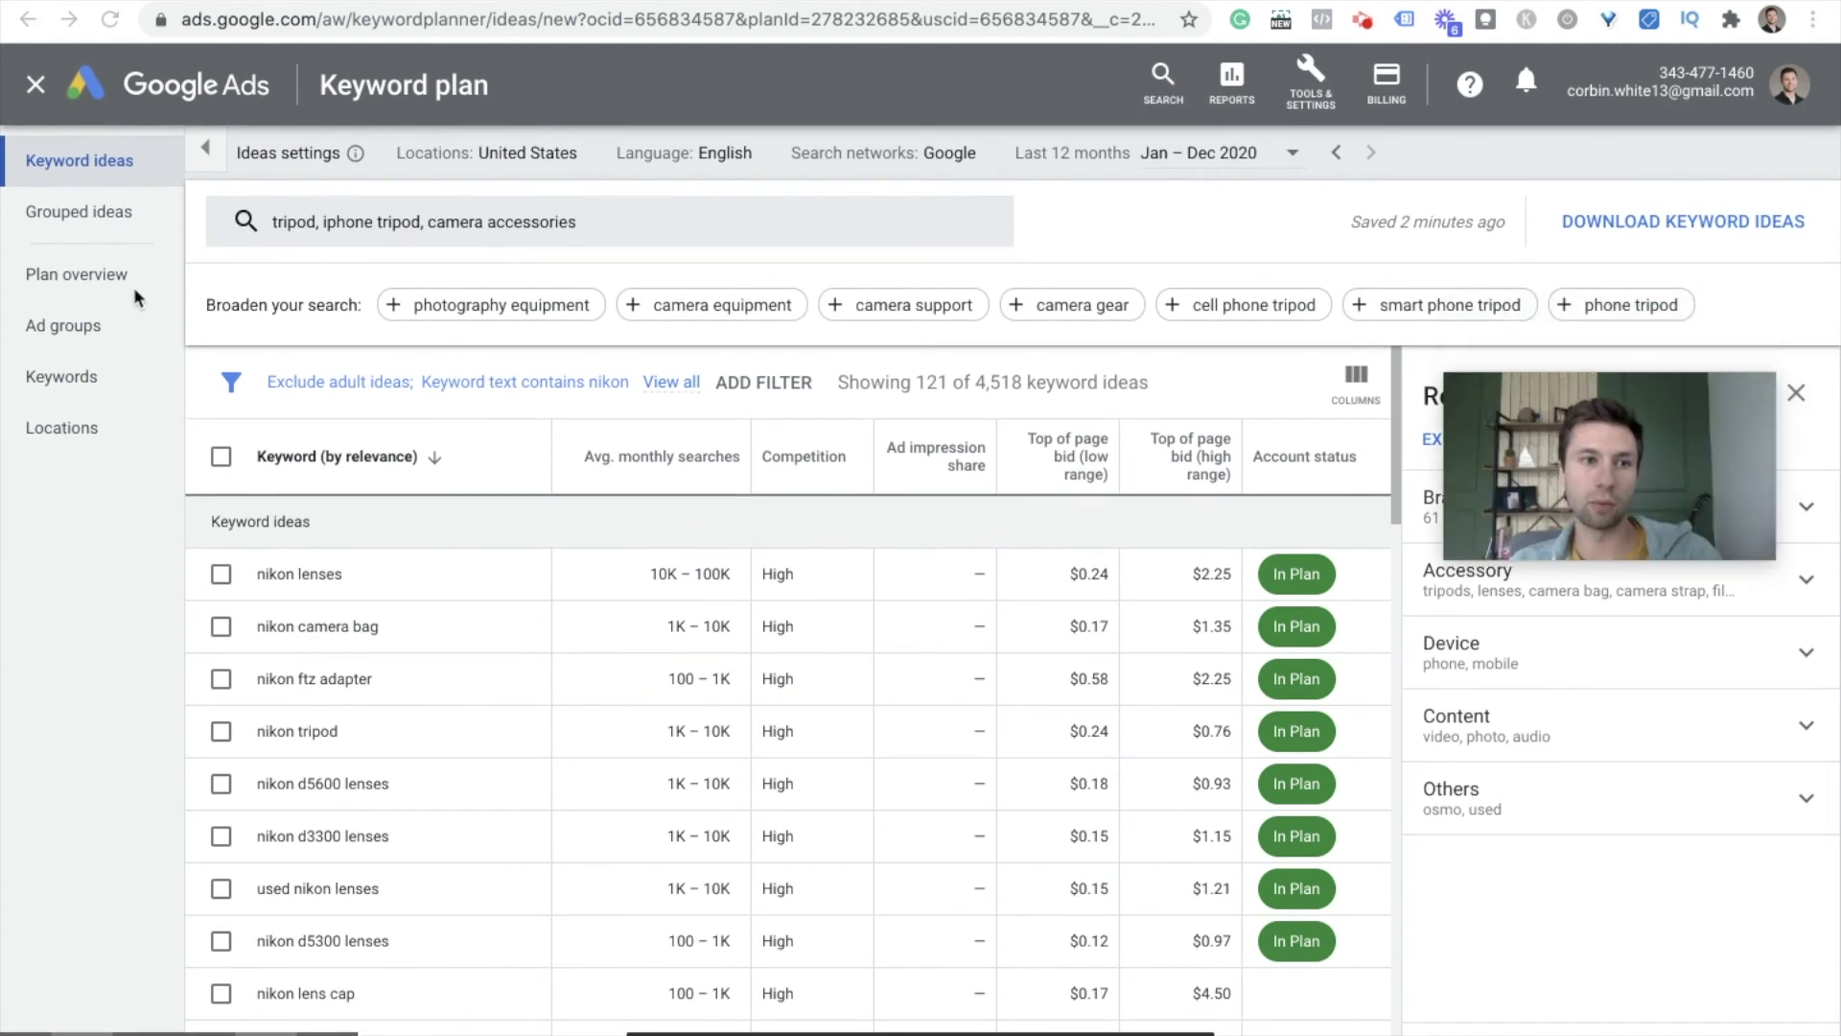
{"action": "left_click", "coordinate": [96, 280]}
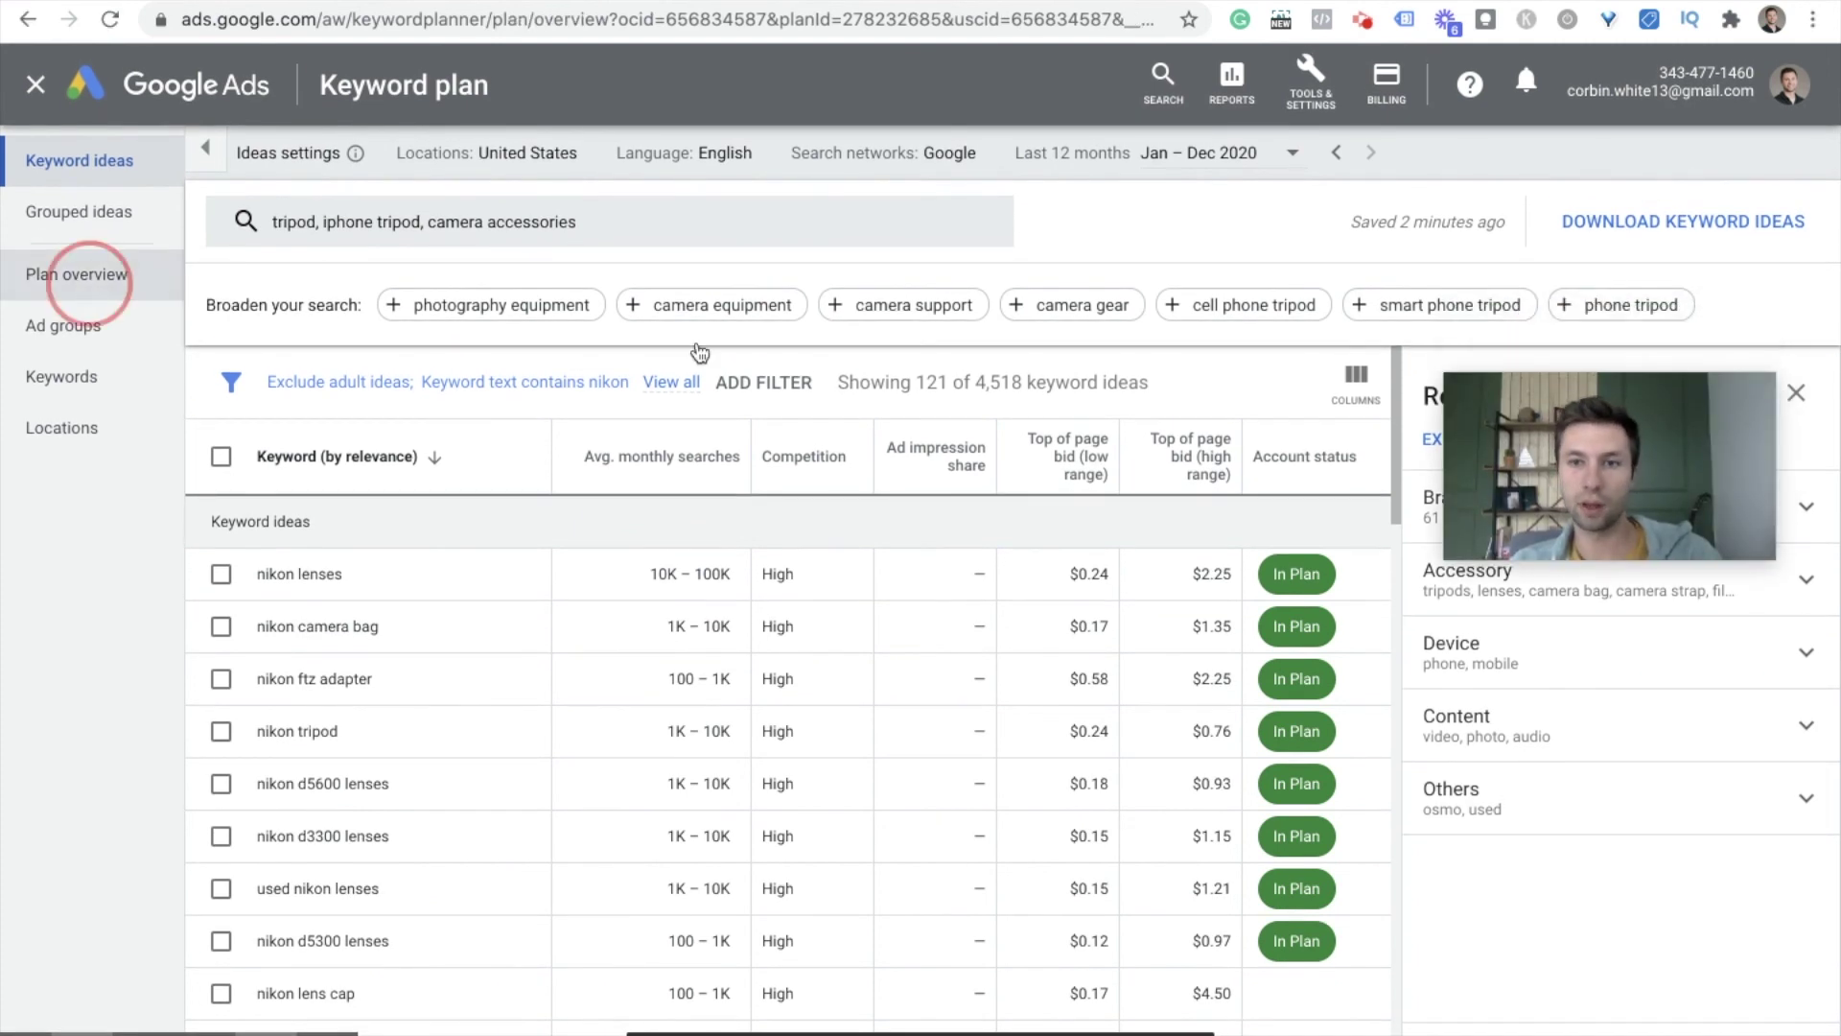
{"action": "left_click_drag", "start_coordinate": [1517, 432], "coordinate": [1171, 383]}
{"action": "left_click", "coordinate": [1723, 222]}
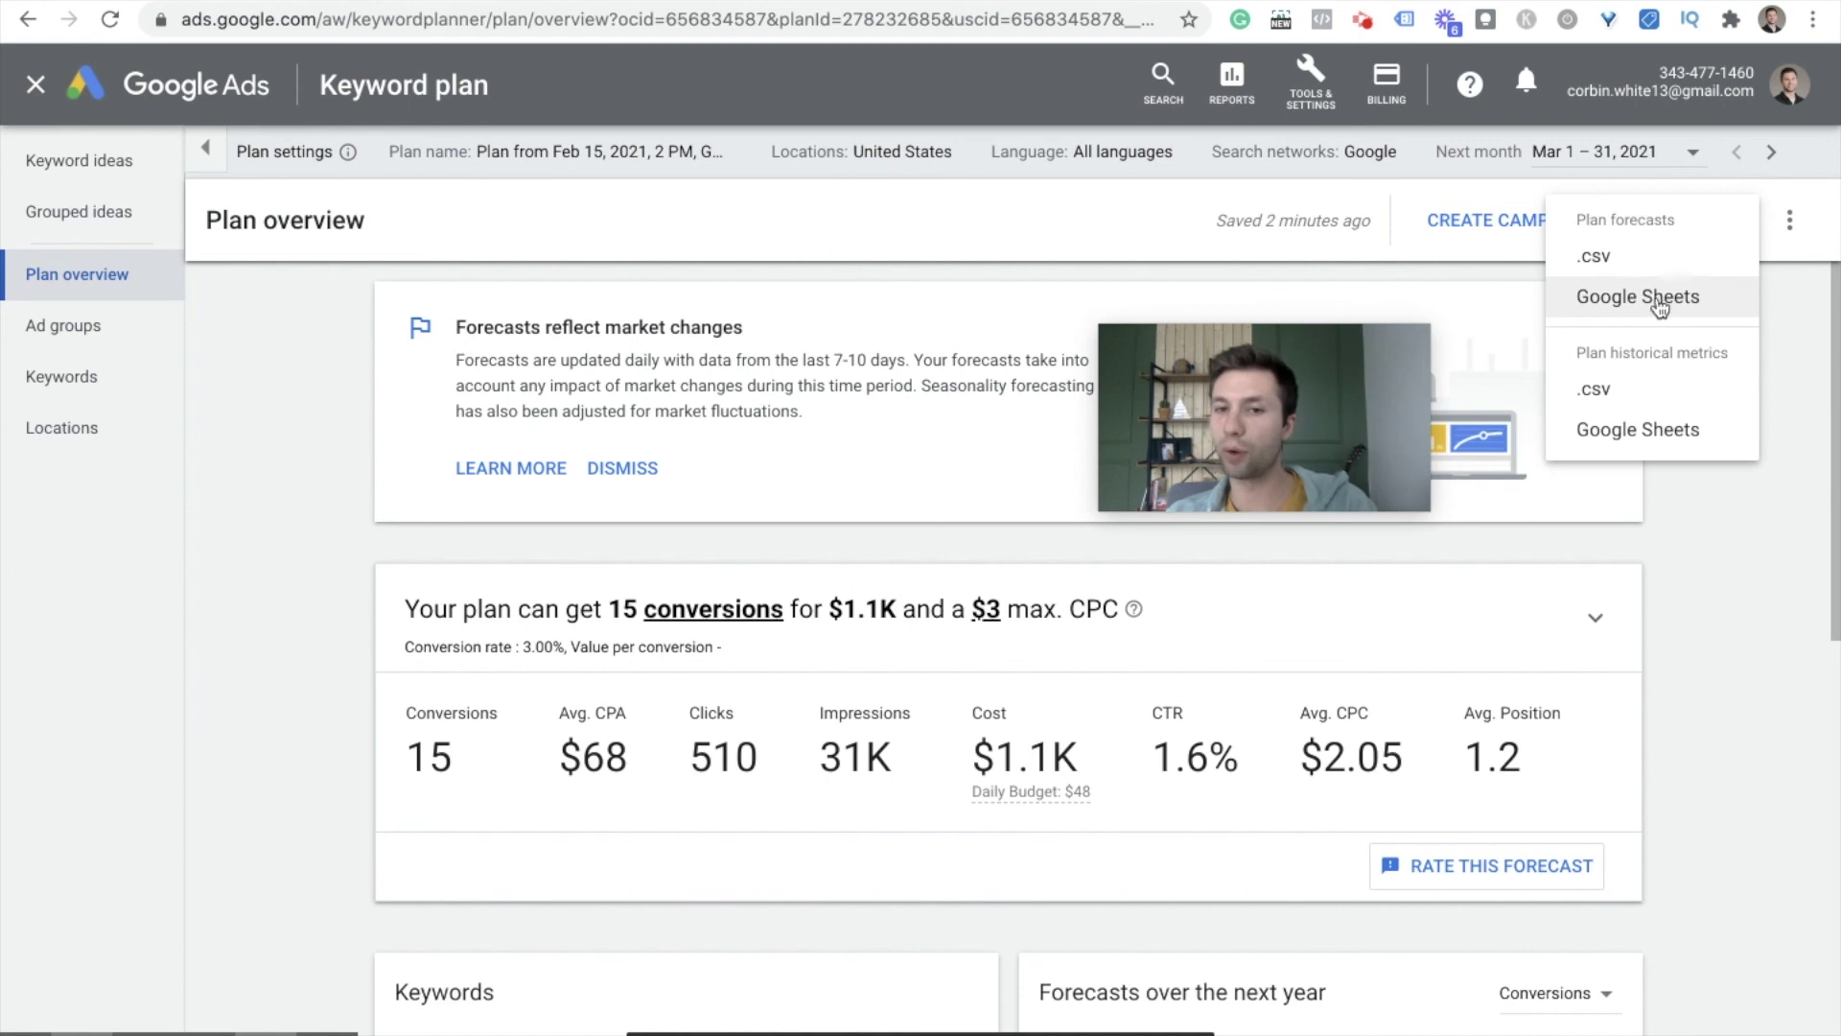